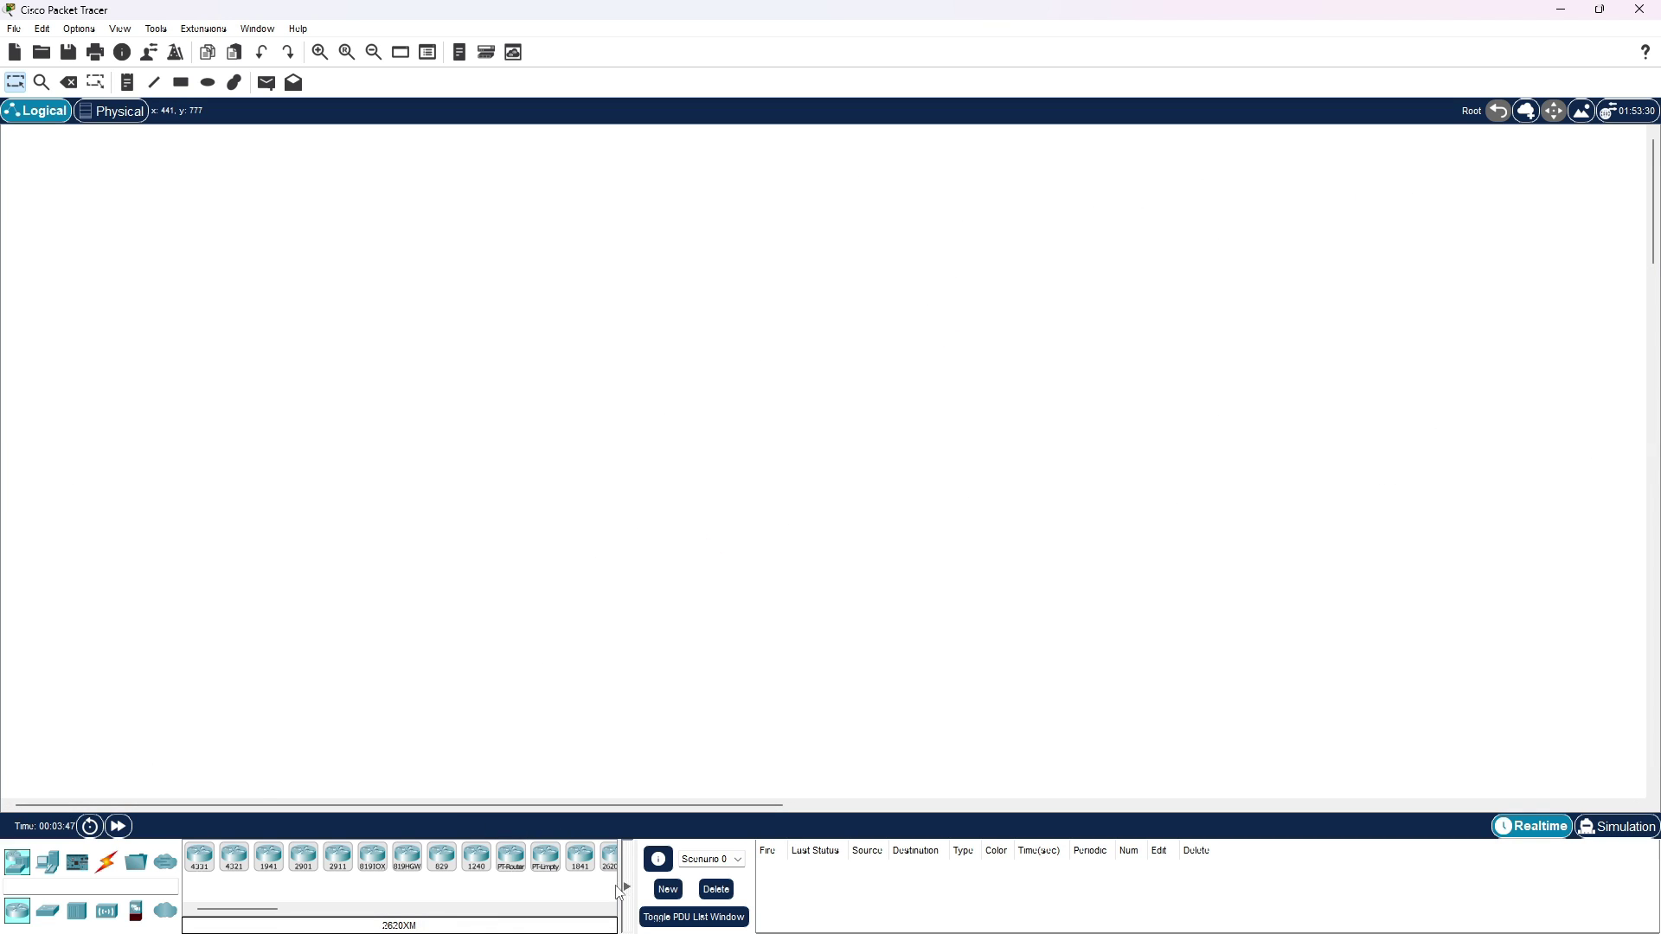
- Place four Router-PT routers in a diamond arrangement in the middle of the logical workspace
left_click_drag(620, 886, 760, 885)
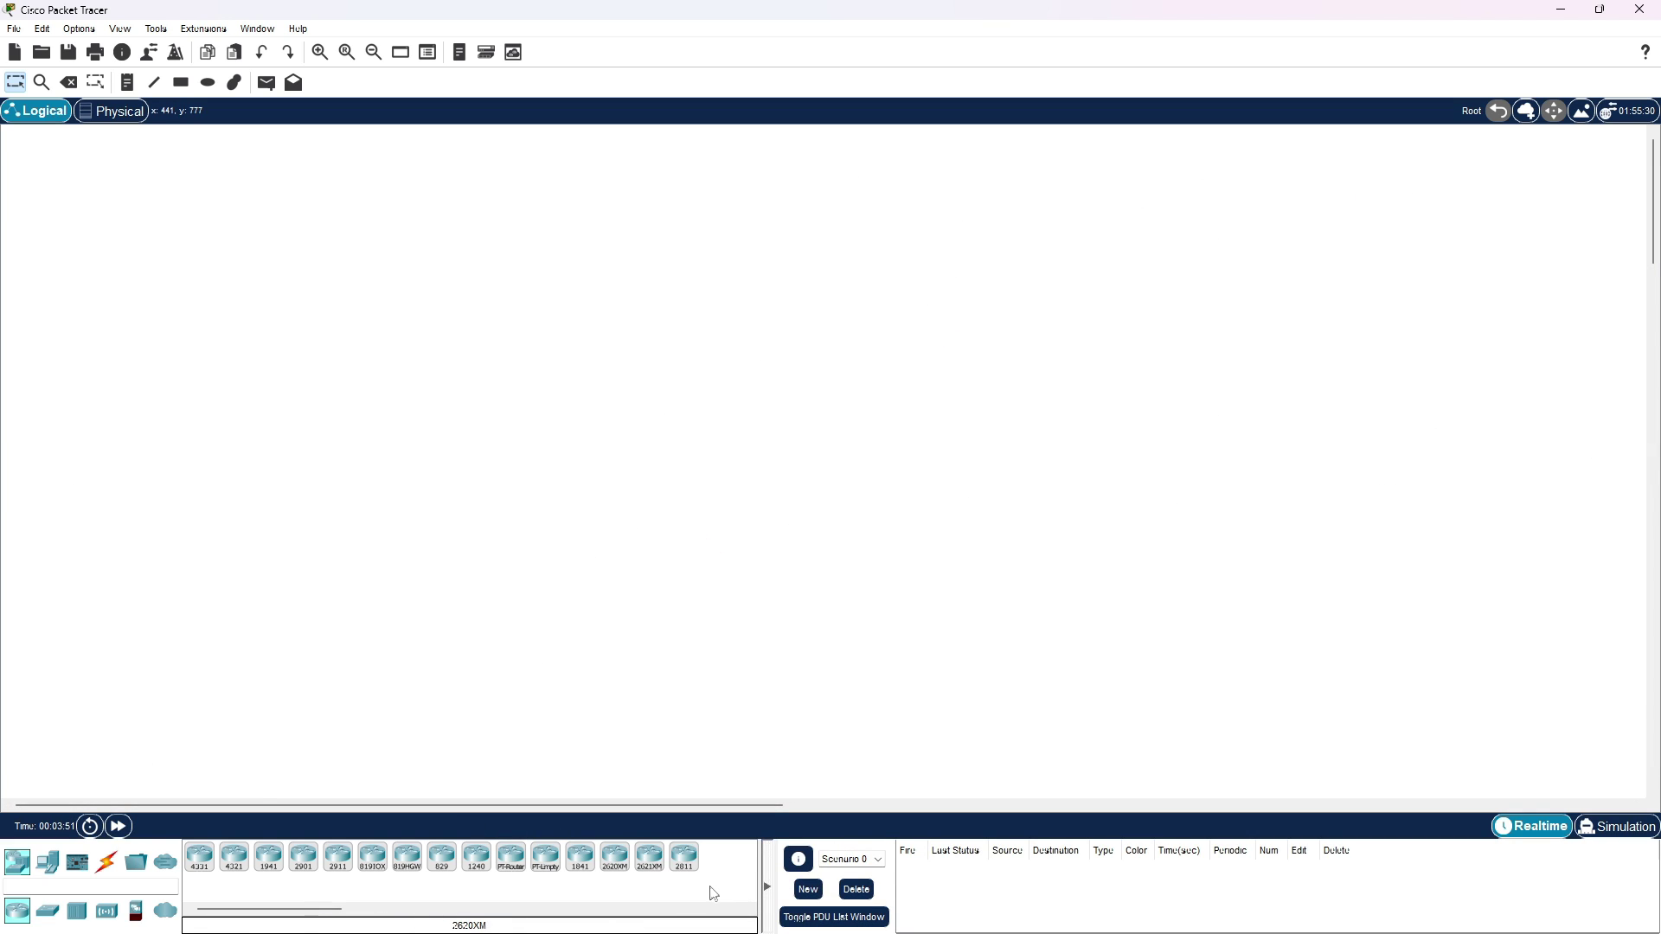
left_click(511, 857)
left_click(719, 223)
left_click(502, 374)
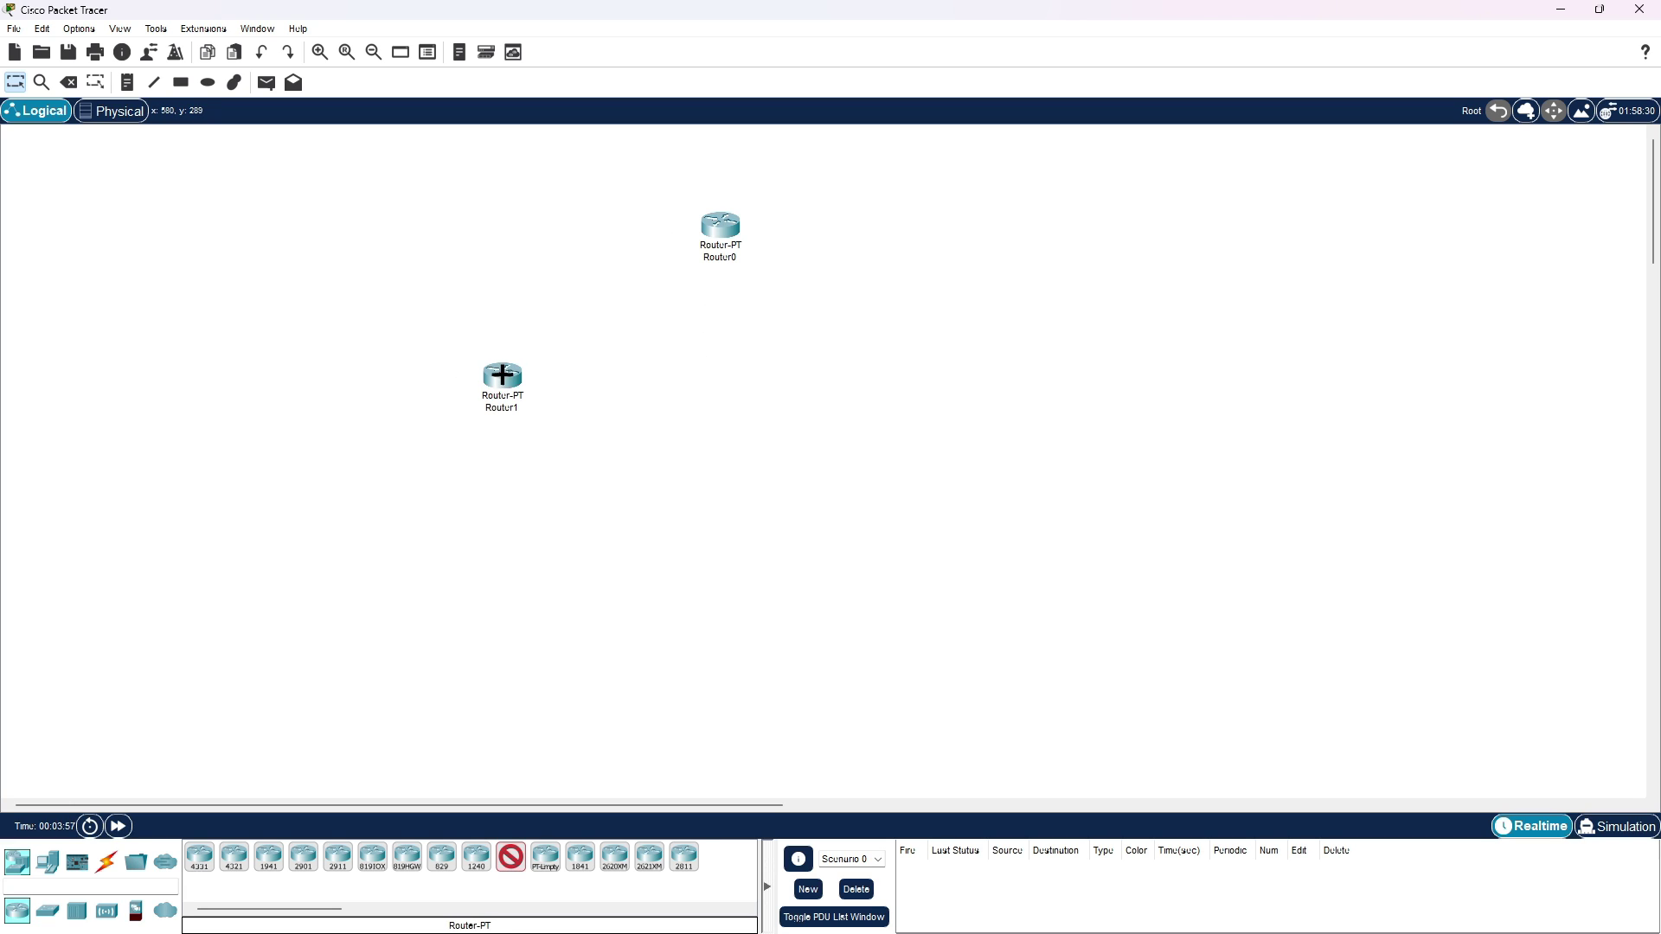
left_click(924, 387)
left_click(704, 558)
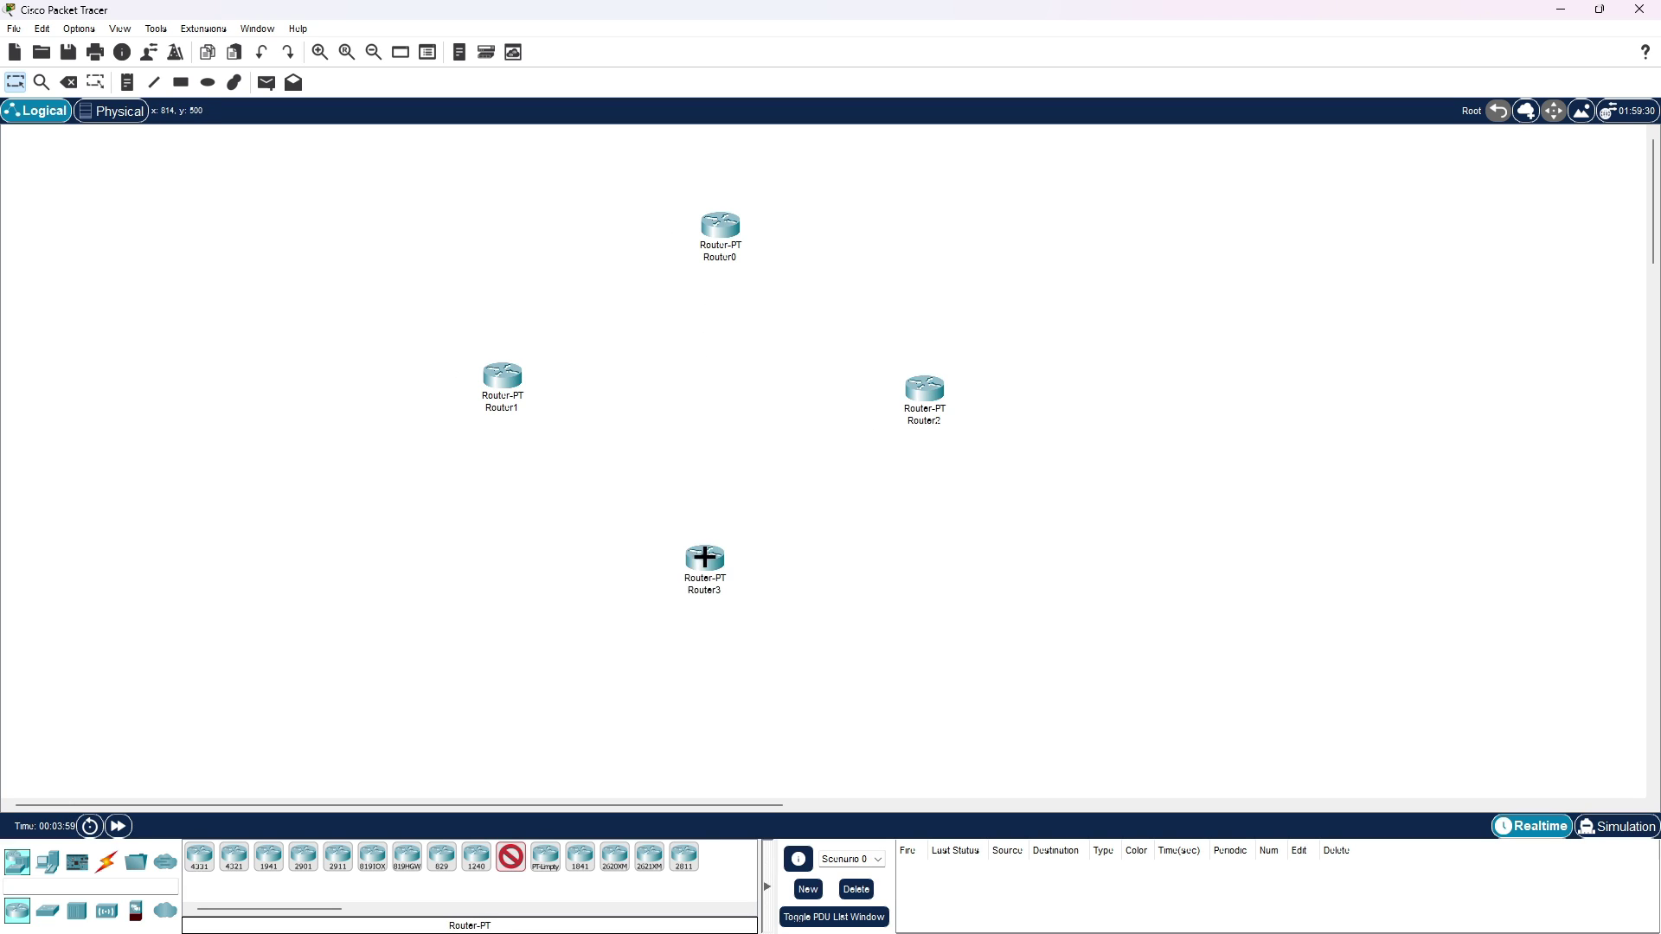
- Place four 2950-24 switches outside the router diamond, one for each router
left_click(47, 911)
left_click(441, 856)
left_click(236, 398)
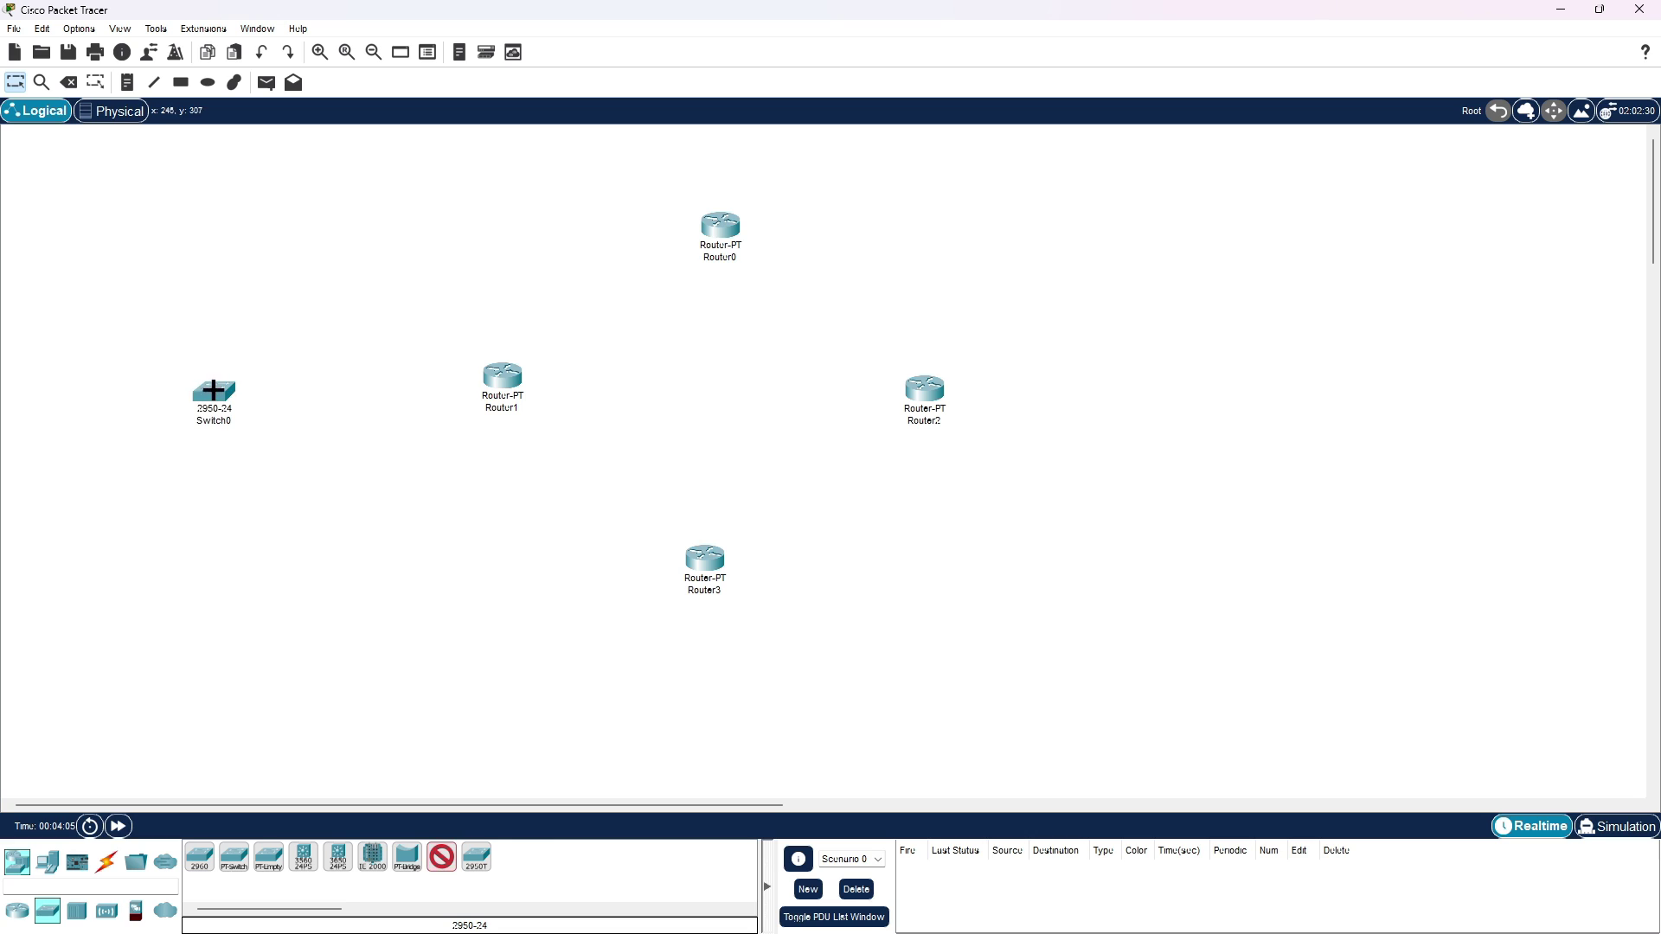
left_click(1203, 391)
left_click(1036, 186)
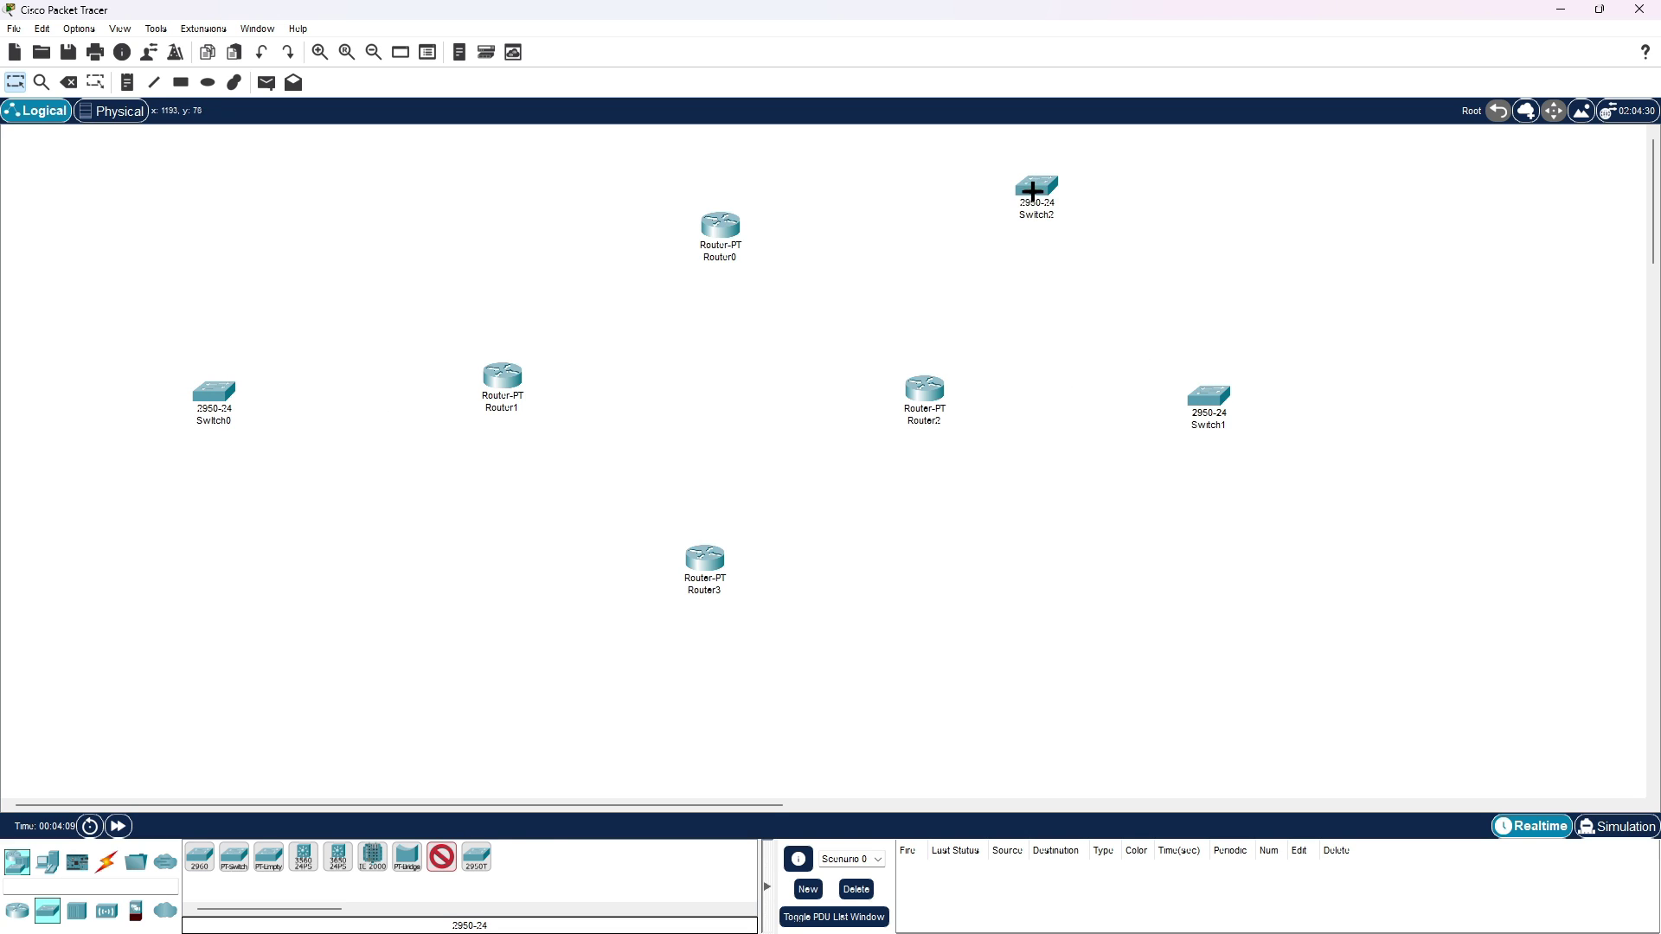
left_click(372, 607)
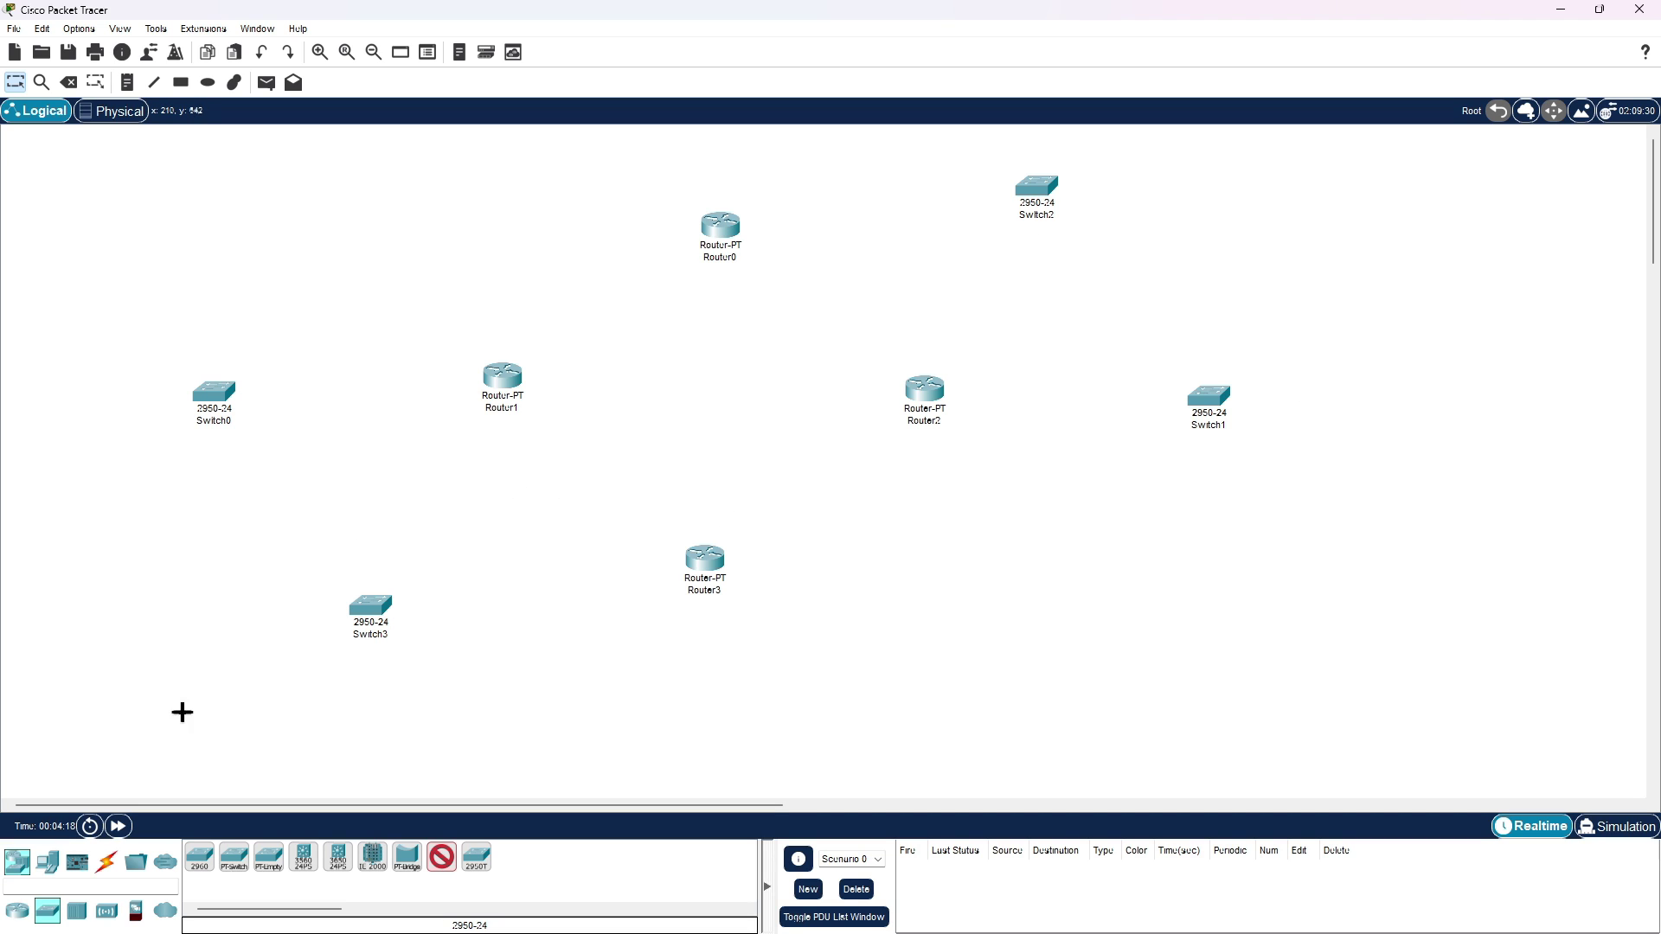
- Cable Switch0 to Router1 with the automatically chosen connection type
left_click(106, 861)
left_click(199, 856)
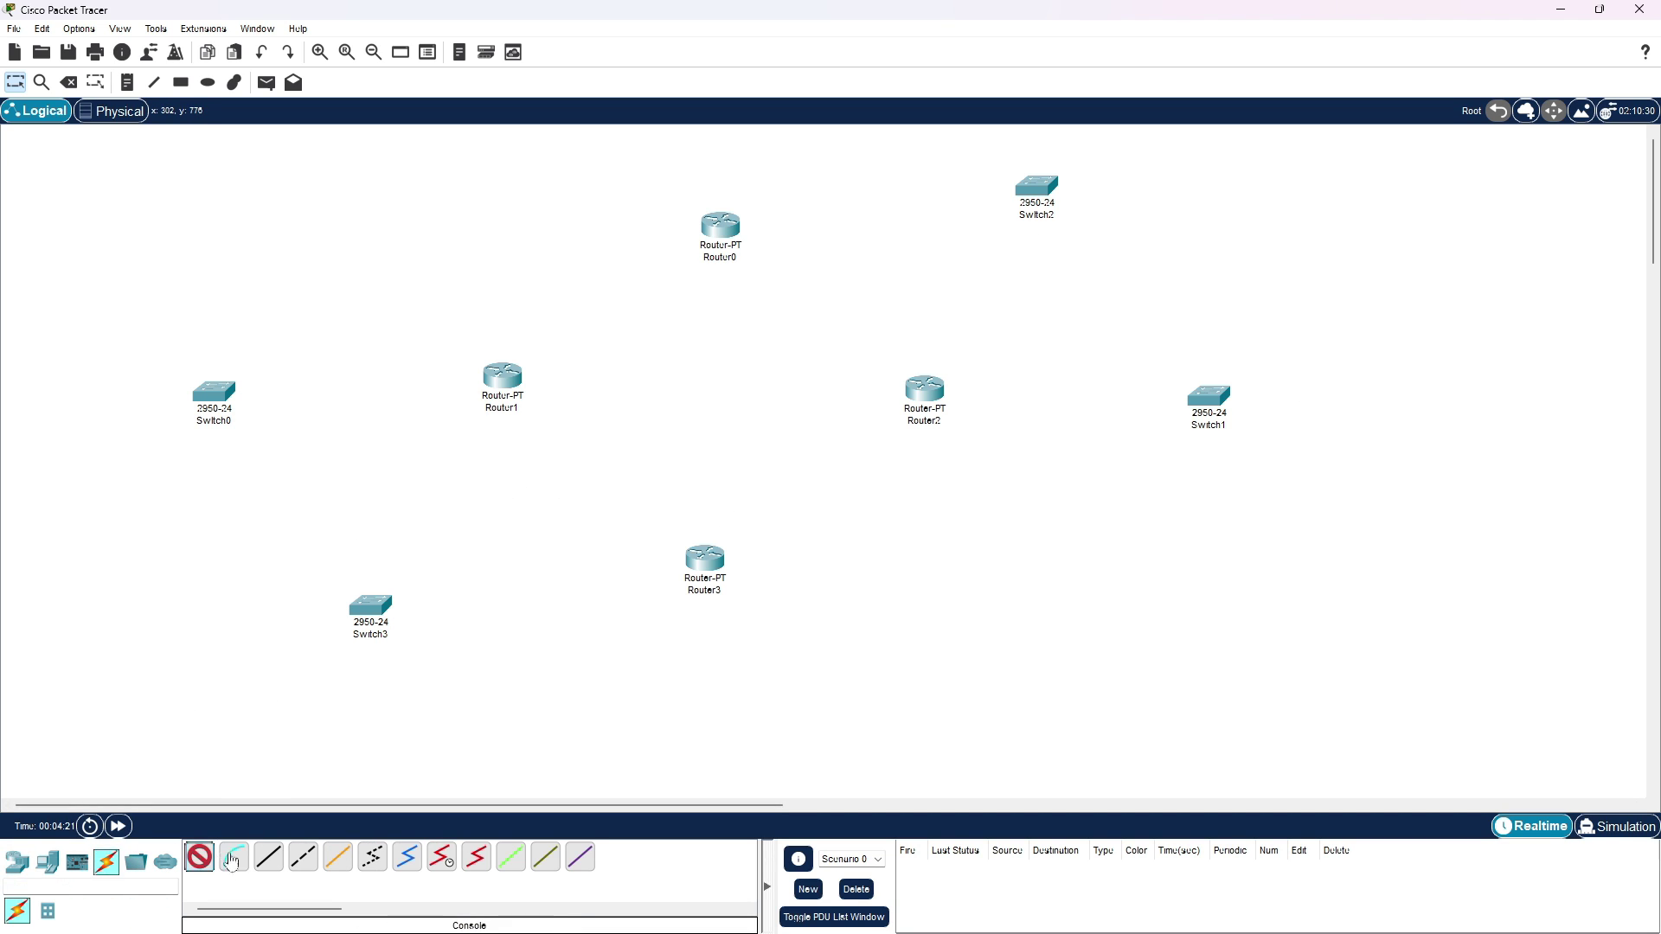
left_click(216, 394)
left_click(506, 378)
- Link the routers in a ring with automatic connections: Router1 to Router0, Router2, Router3 and back to Router1
left_click(506, 378)
left_click(721, 225)
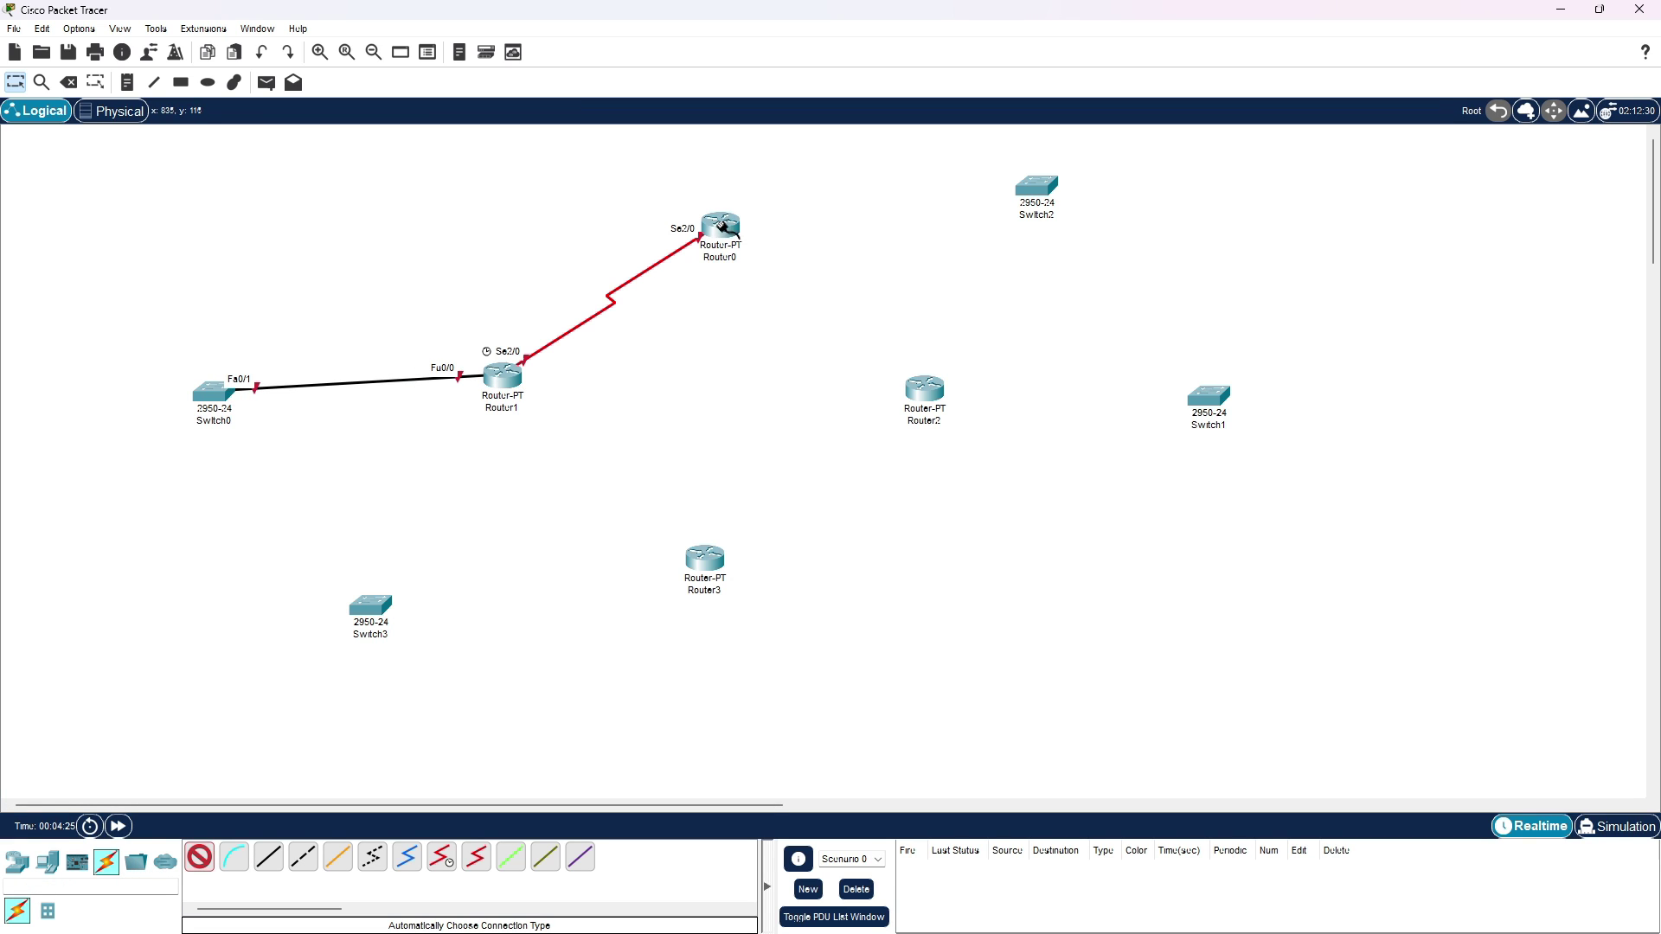
left_click(721, 225)
left_click(924, 388)
left_click(924, 388)
left_click(705, 558)
left_click(705, 558)
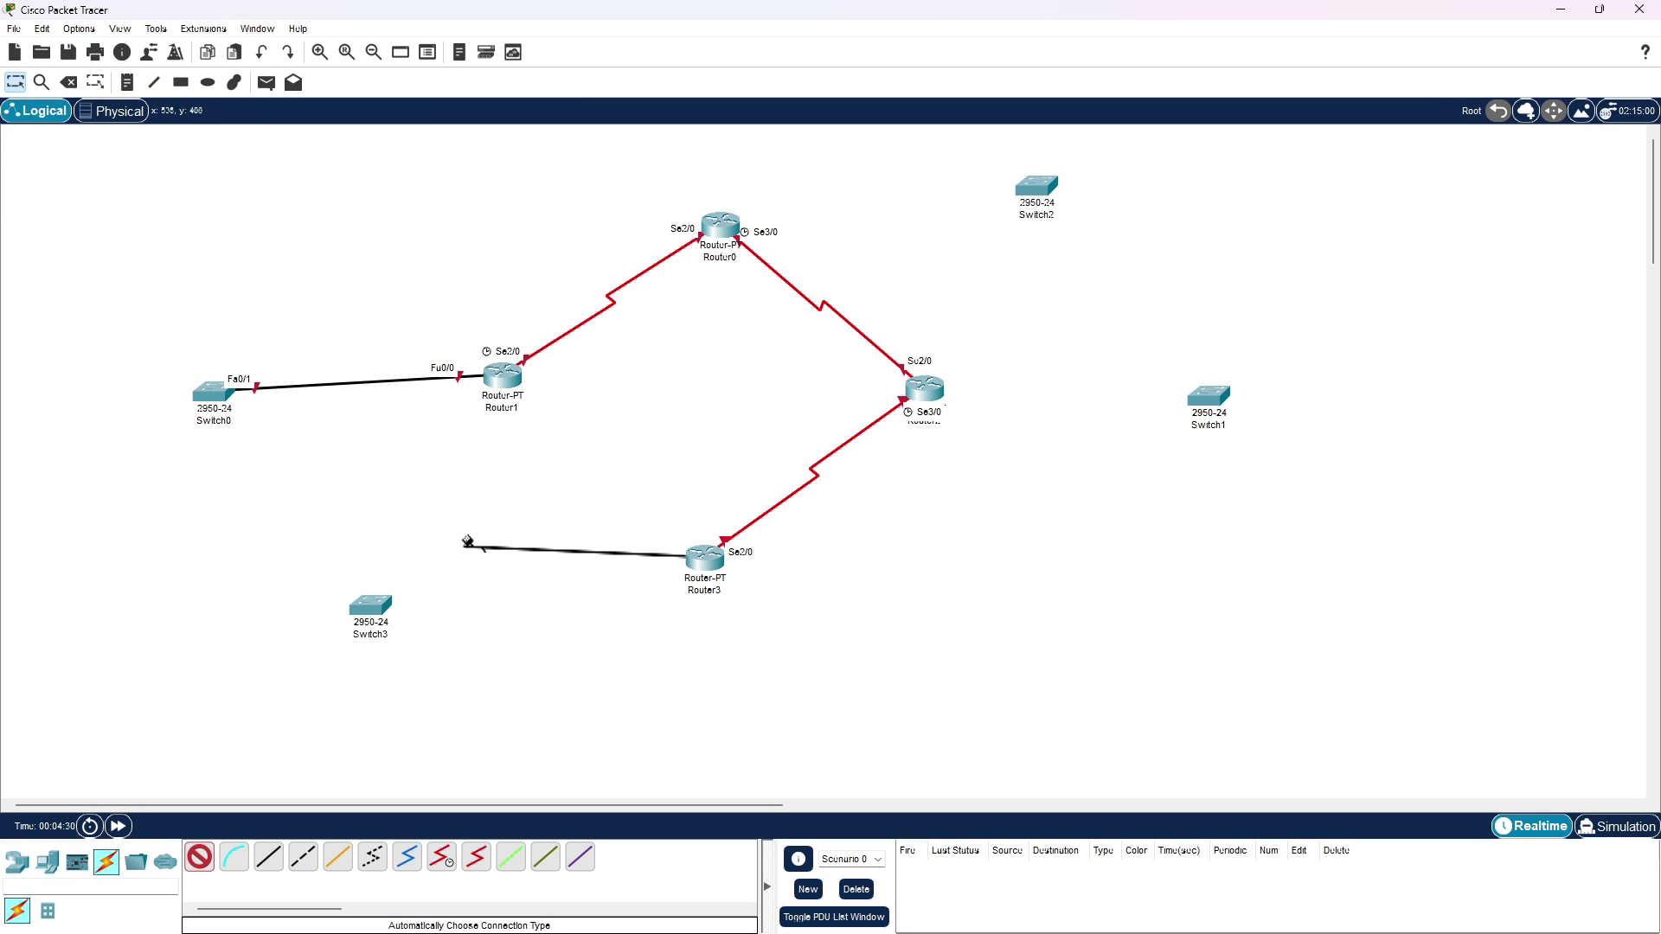
left_click(502, 378)
- Cable the remaining switches with automatic connections: Switch3 to Router3, Switch2 to Router0 and Switch1 to Router2
left_click(370, 609)
left_click(705, 561)
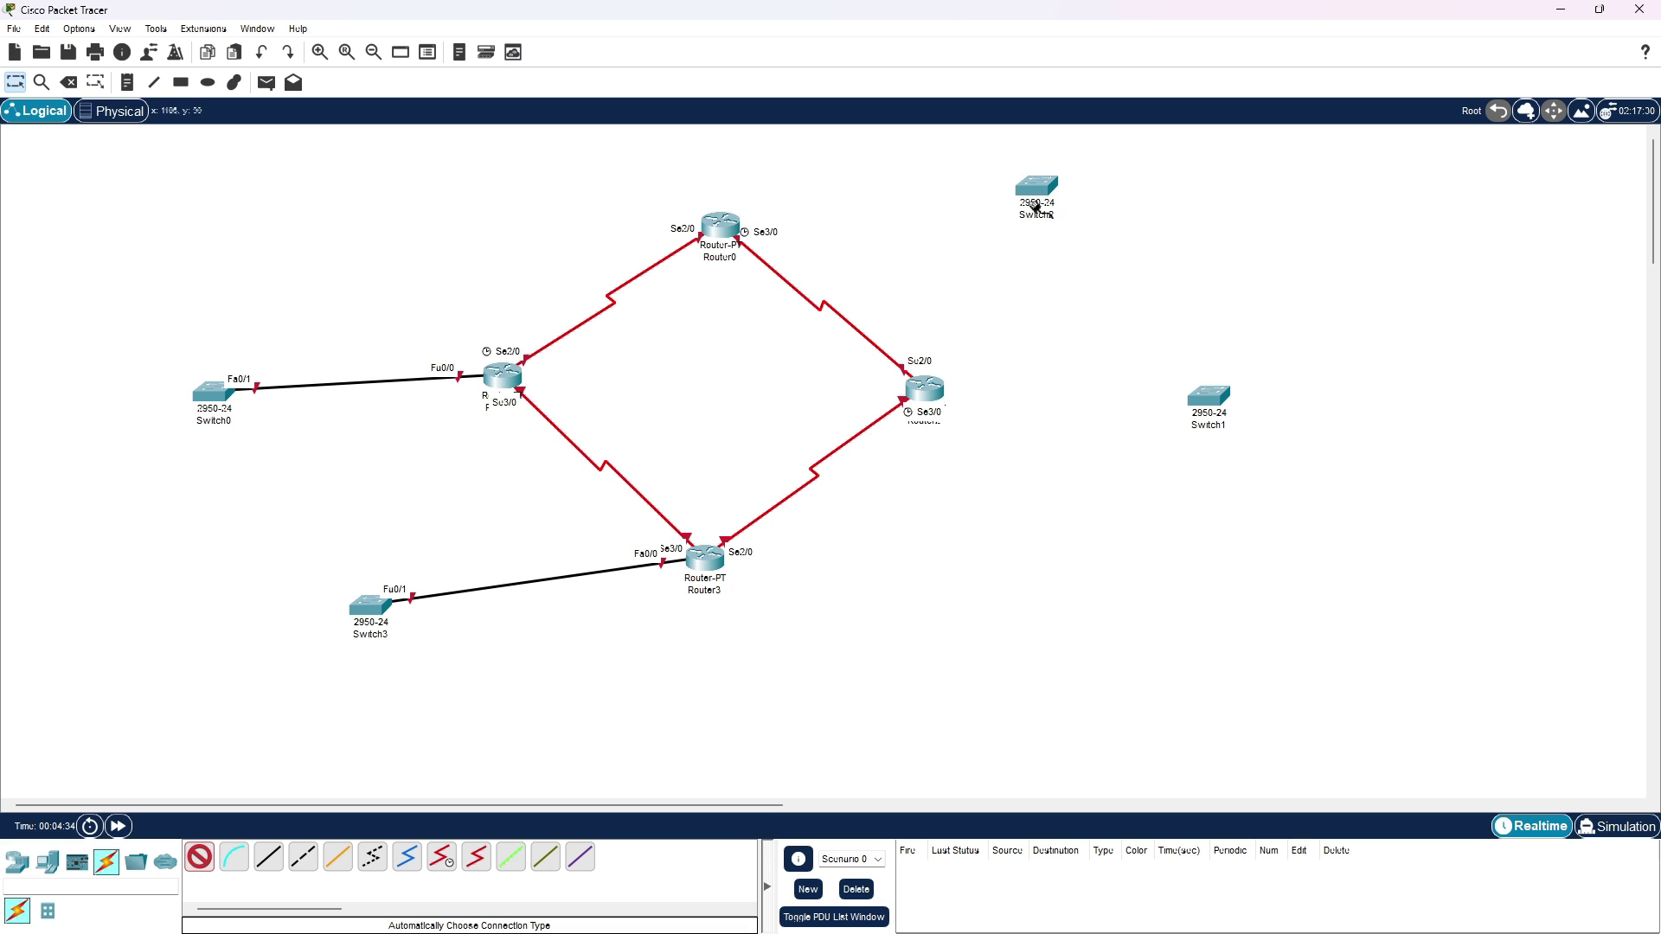
left_click(718, 226)
left_click(1032, 184)
left_click(924, 388)
left_click(1208, 396)
- Add four PCs to the workspace, one on the outer side of each switch
left_click(48, 862)
left_click(199, 856, "ctrl")
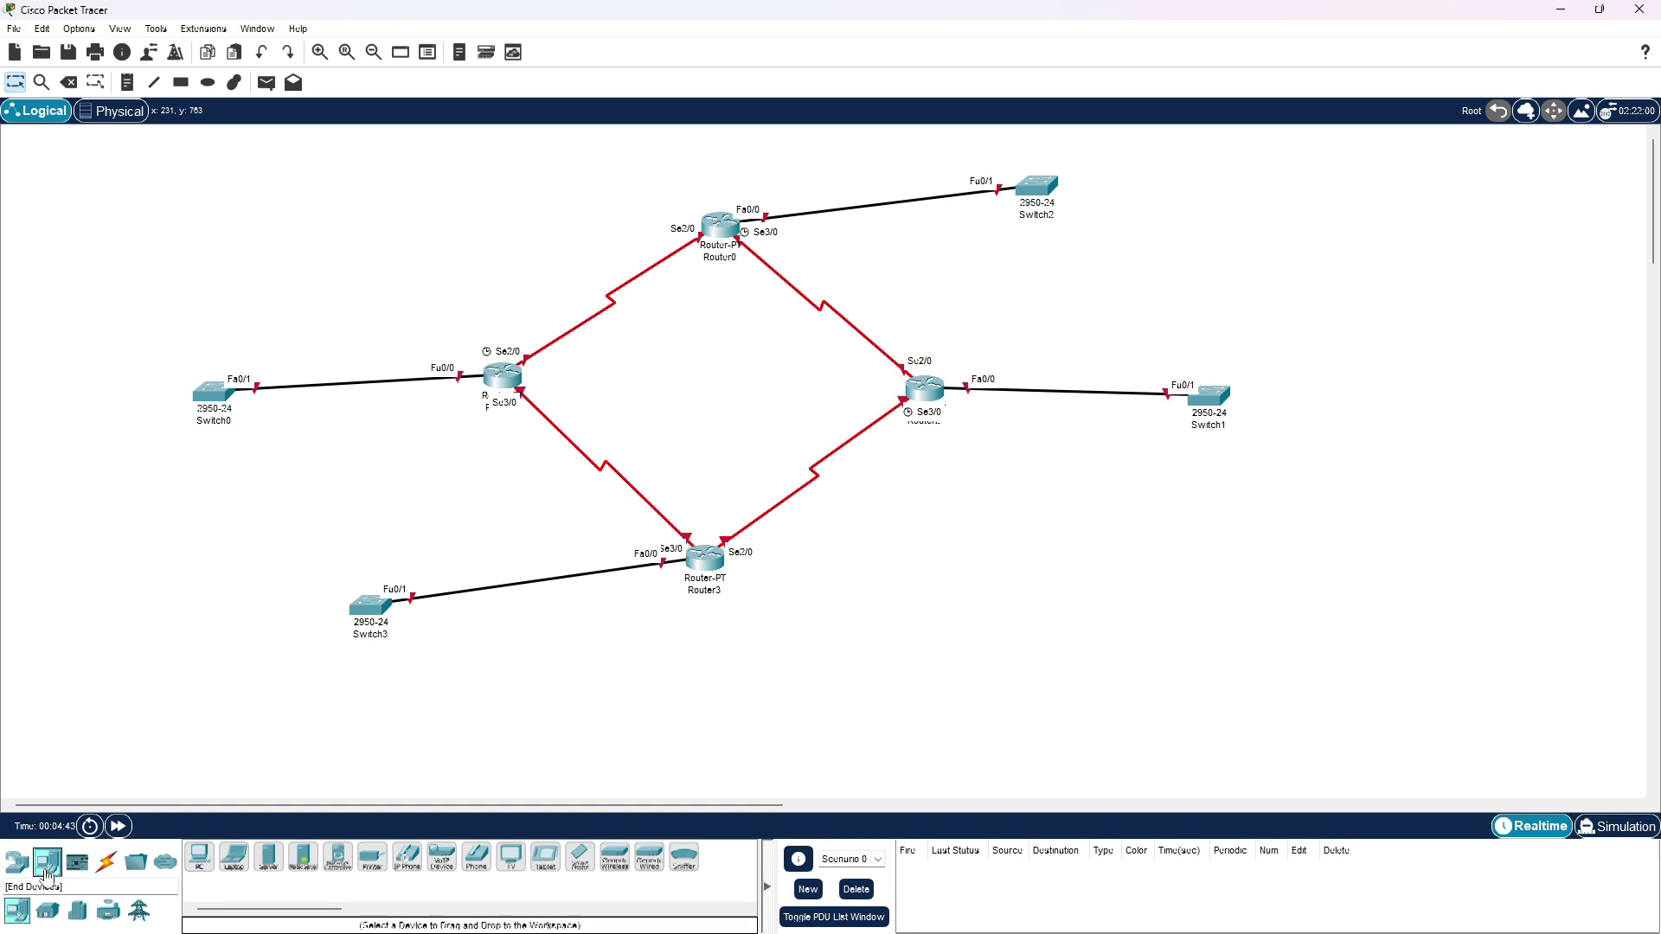
left_click(138, 636)
left_click(74, 394)
left_click(1202, 171)
left_click(1335, 400)
key("Escape")
- Cable each PC to its neighbouring switch with automatic connections and move PC3 further from Switch1
left_click(107, 865)
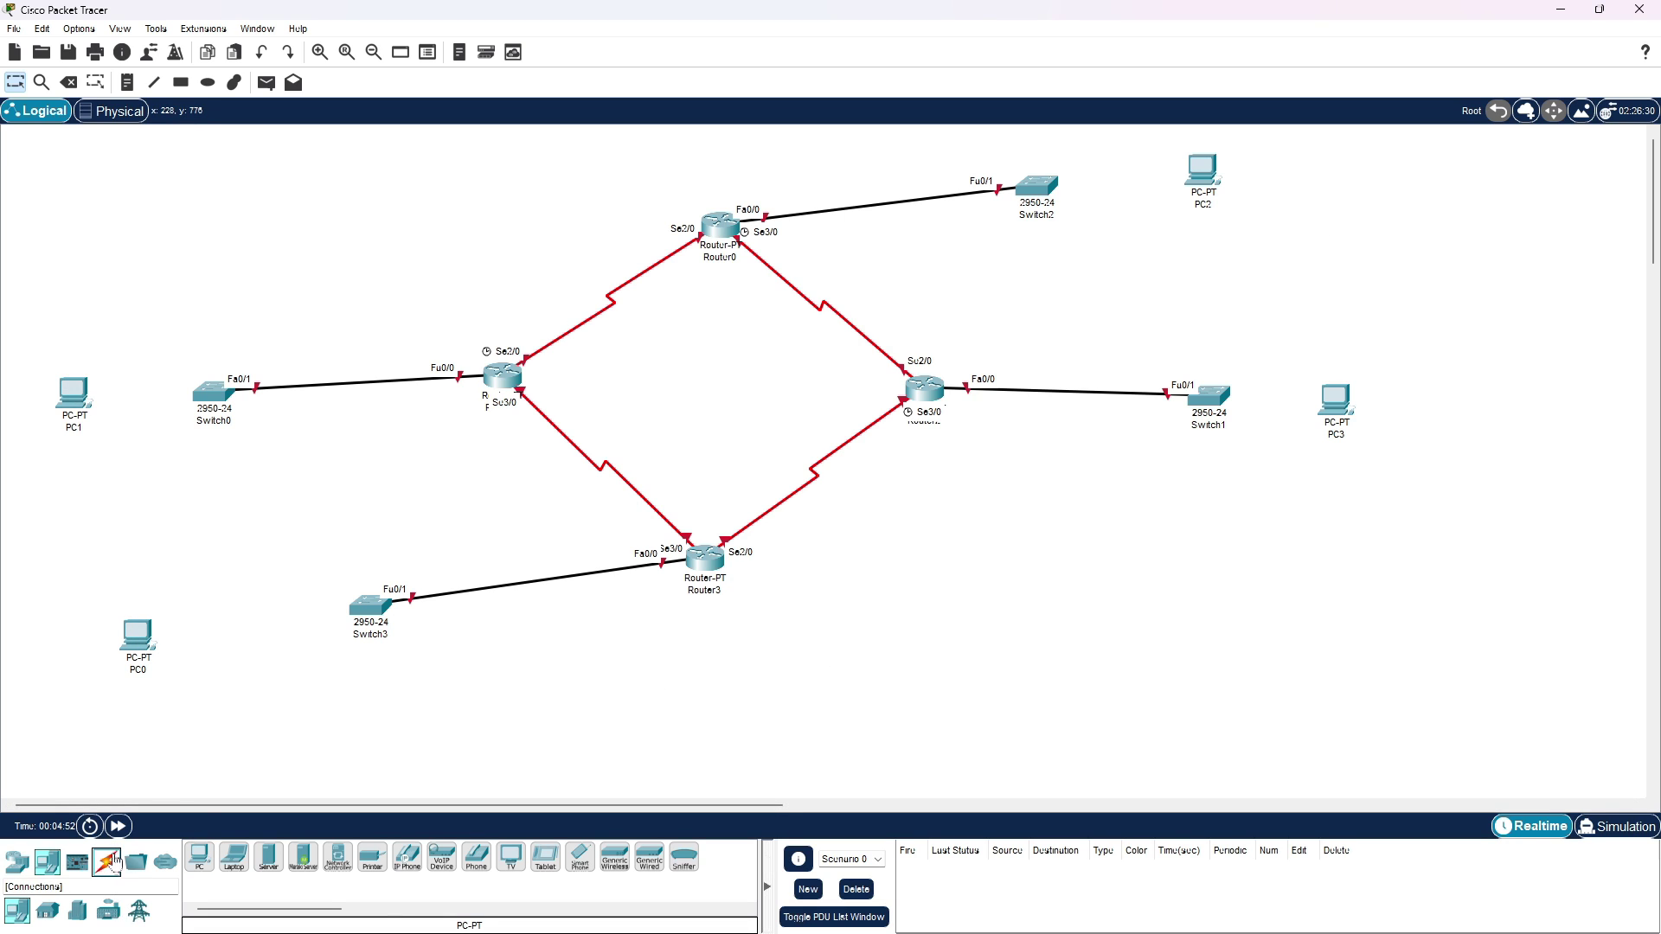
left_click(199, 857)
left_click(136, 636)
left_click(370, 605)
left_click(76, 391)
left_click(210, 393)
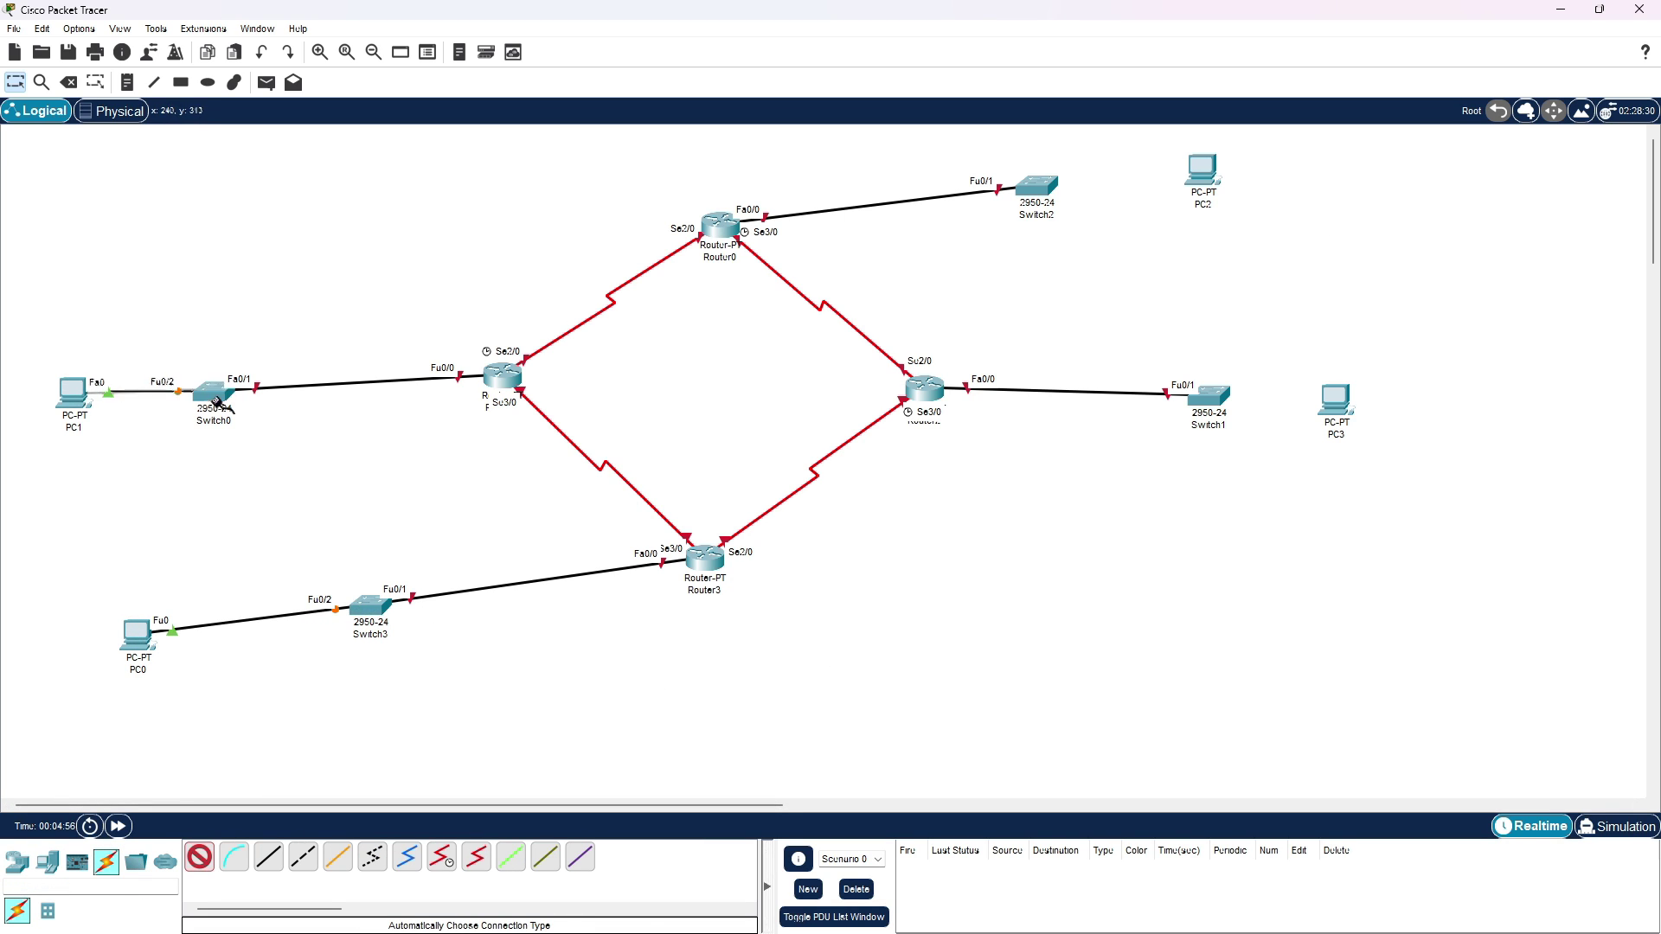
left_click(1042, 188)
left_click(1207, 178)
left_click(1209, 404)
left_click(1337, 402)
left_click_drag(1346, 419, 1423, 424)
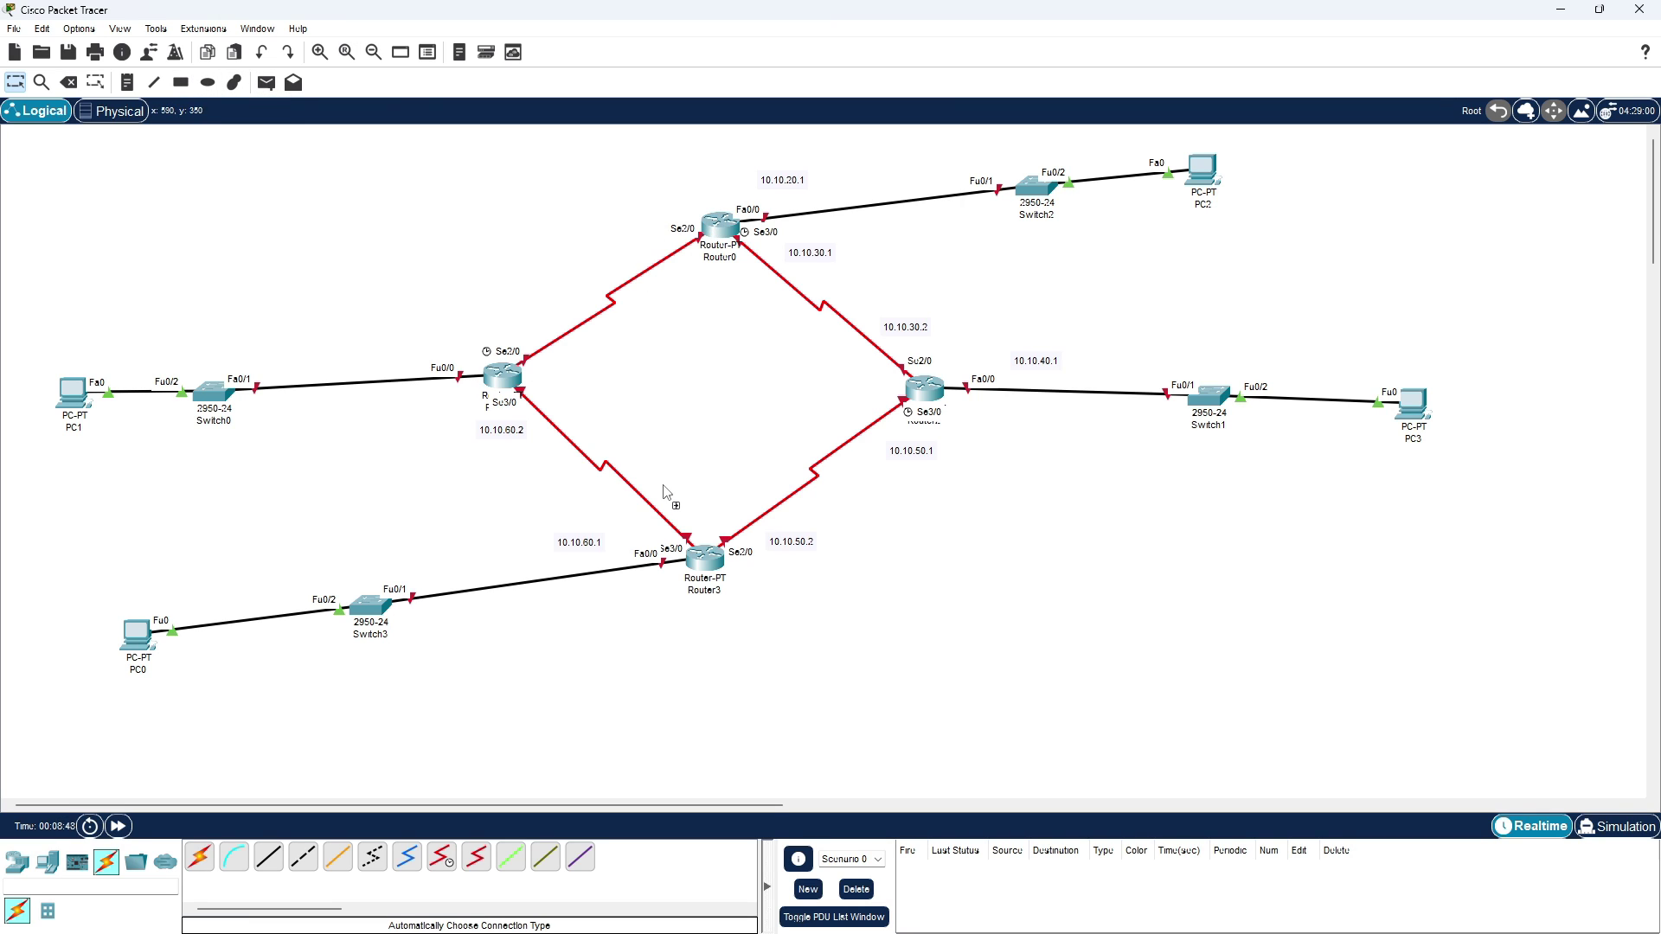
- Label Router3's Se3/0 link as 10.10.60.1 and its Fa0/0 link as 10.10.70.1
double_click(609, 549)
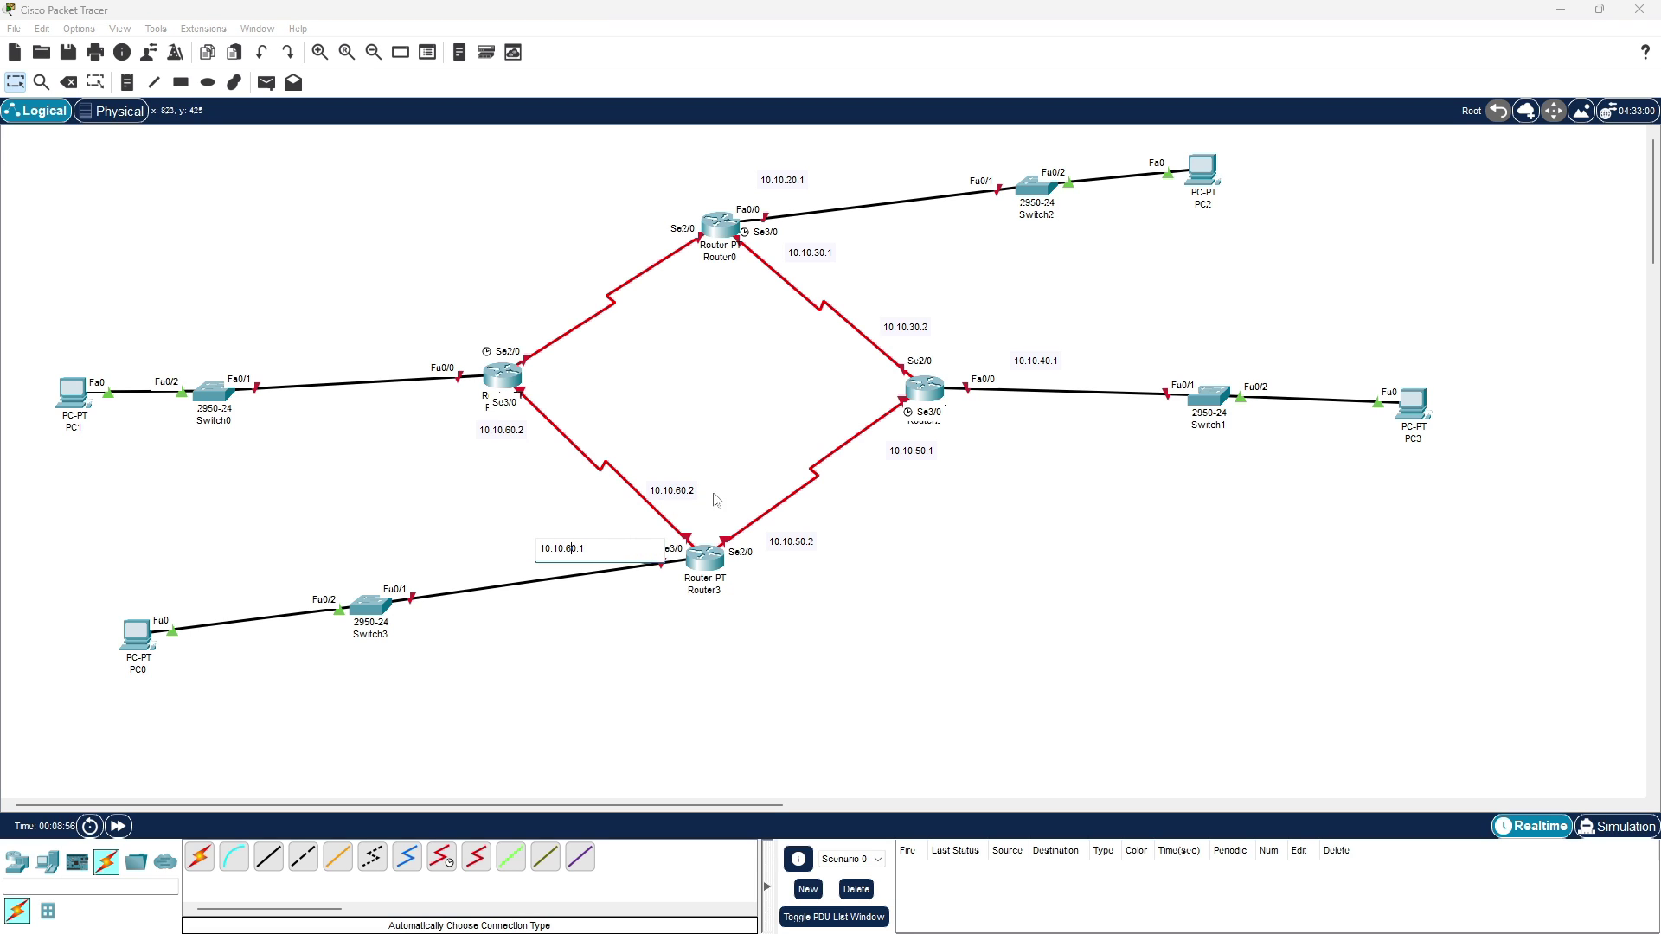
left_click(617, 478)
mouse_move(562, 551)
left_mouse_down()
mouse_move(622, 532)
mouse_move(572, 557)
left_mouse_up()
left_click_drag(675, 484, 527, 558)
double_click(696, 496)
key("BackSpace")
type("1")
left_click(686, 505)
- Paste an address label beside Router1's Se2/0 link and change it to 10.10.80.1
key("ctrl+v")
left_click_drag(511, 322, 525, 319)
double_click(525, 319)
key("BackSpace")
type("8")
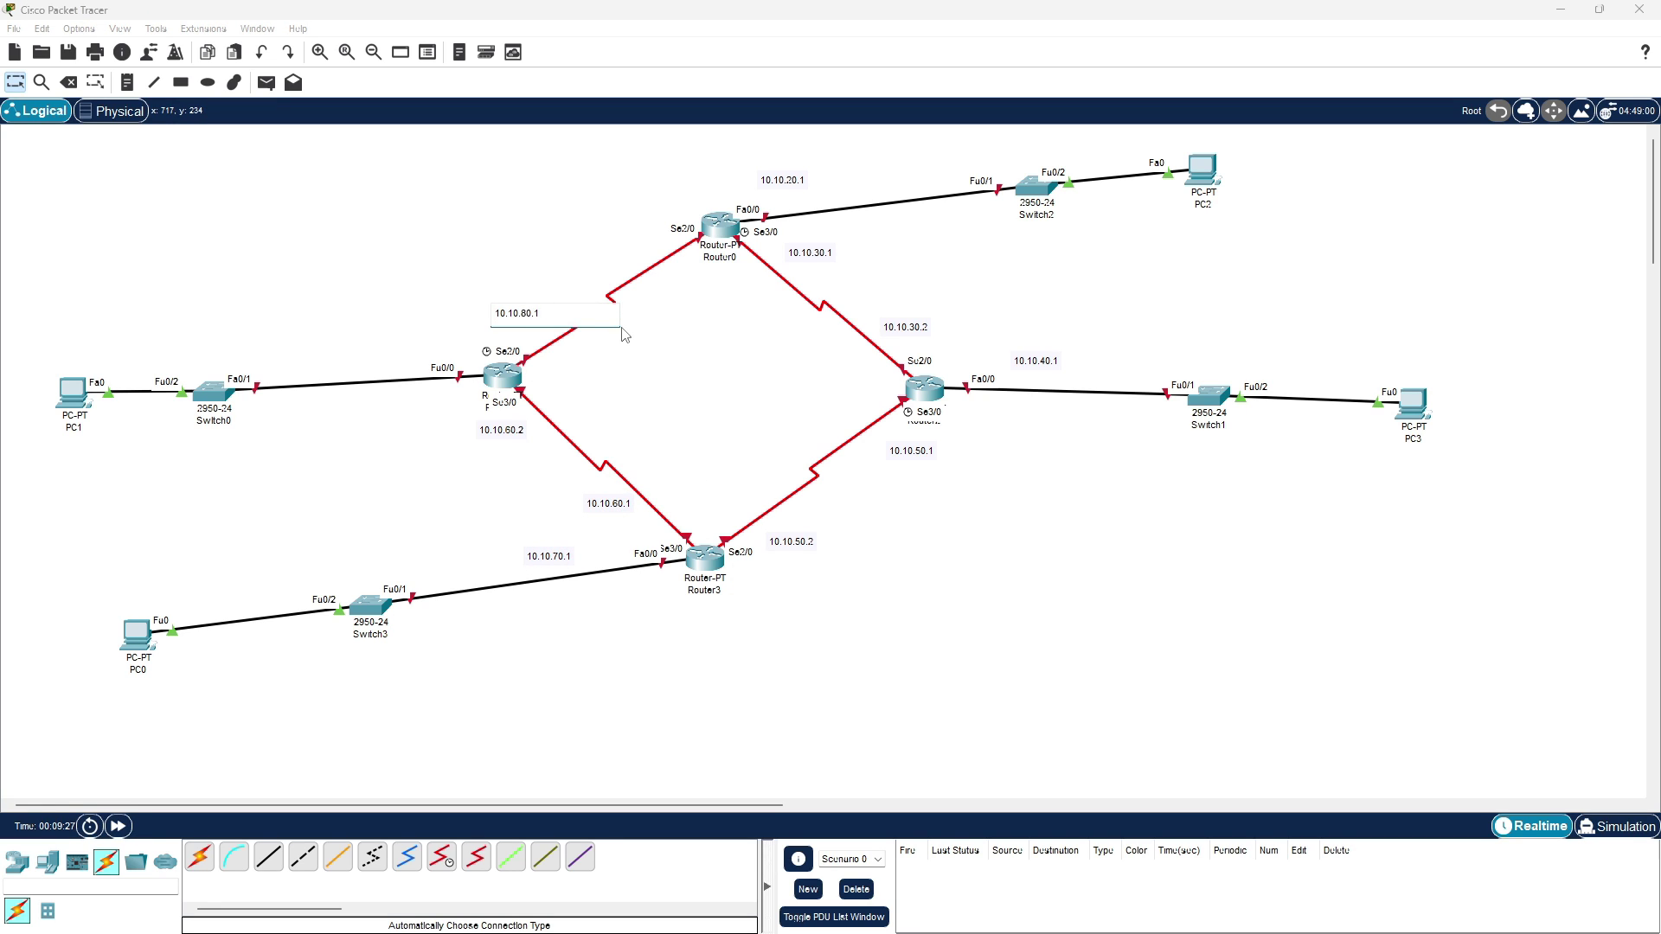
left_click(631, 334)
- Add a 10.10.90.1 address label above the Fa0/0 link between Switch0 and Router1
type("10.10.80.1")
left_click_drag(420, 378, 396, 380)
double_click(397, 379)
key("BackSpace")
type("9")
- Add a 10.10.80.2 label beside Router0's Se2/0 link and shift the 10.10.60.2 label slightly further below Router1
key("ctrl+v")
left_click_drag(649, 237, 625, 236)
double_click(625, 235)
key("BackSpace")
type("2")
left_click(684, 251)
left_click_drag(501, 430, 493, 446)
- Open Router1's command line and answer no to the initial configuration dialog
mouse_move(510, 386)
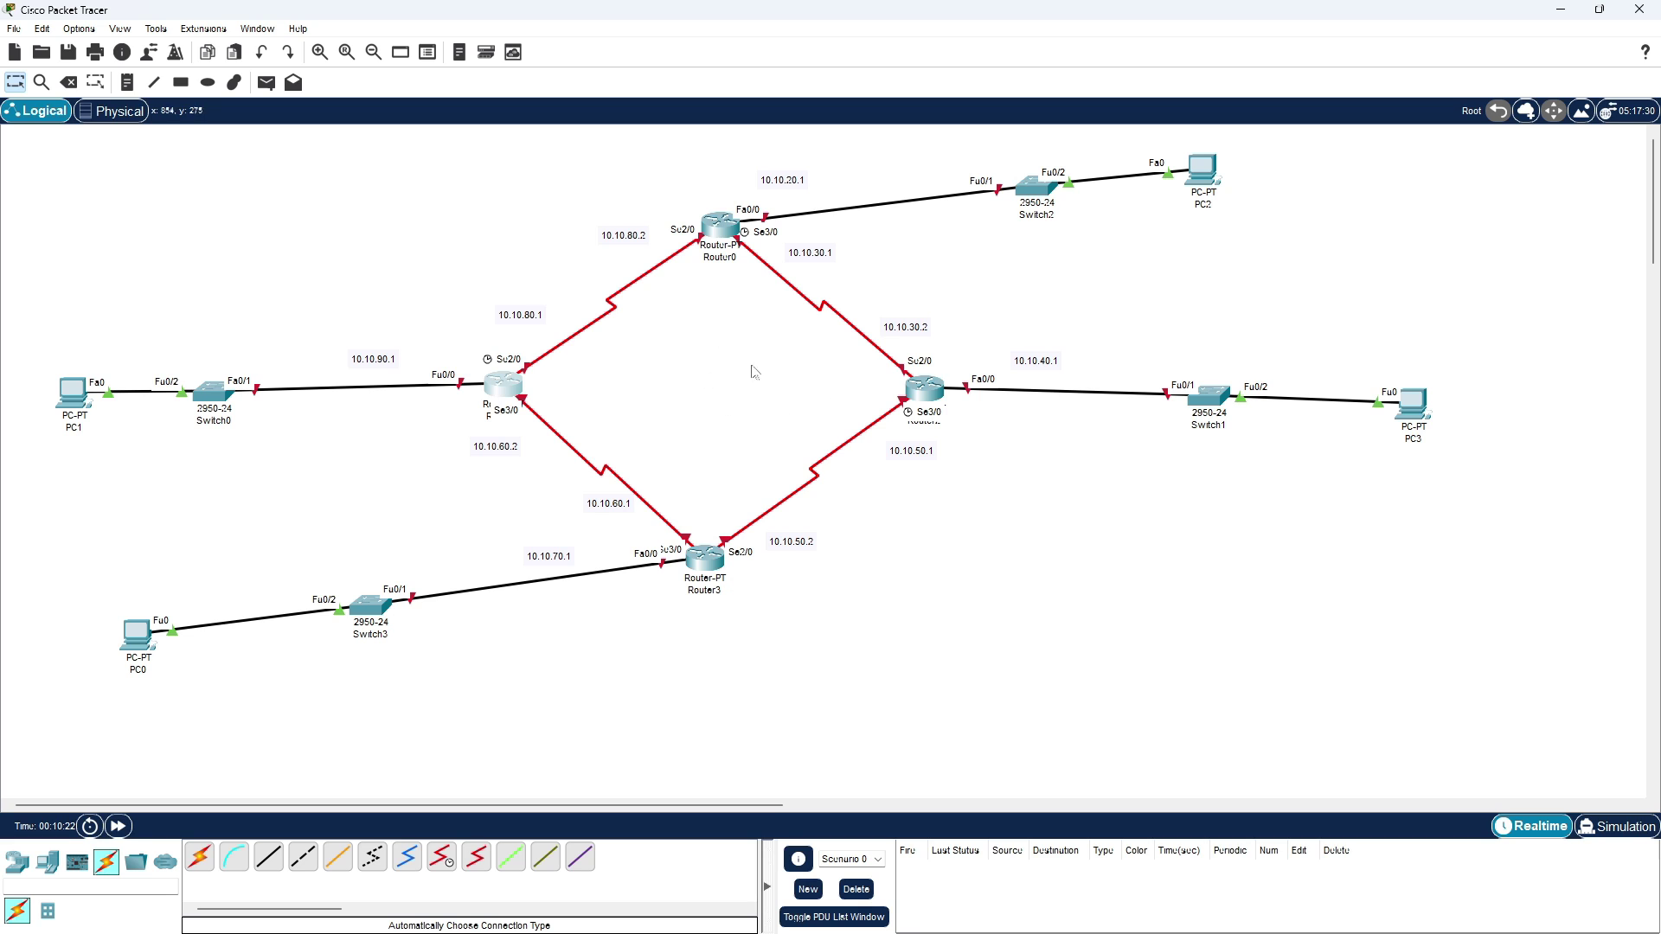
left_click(518, 395)
left_click(863, 235)
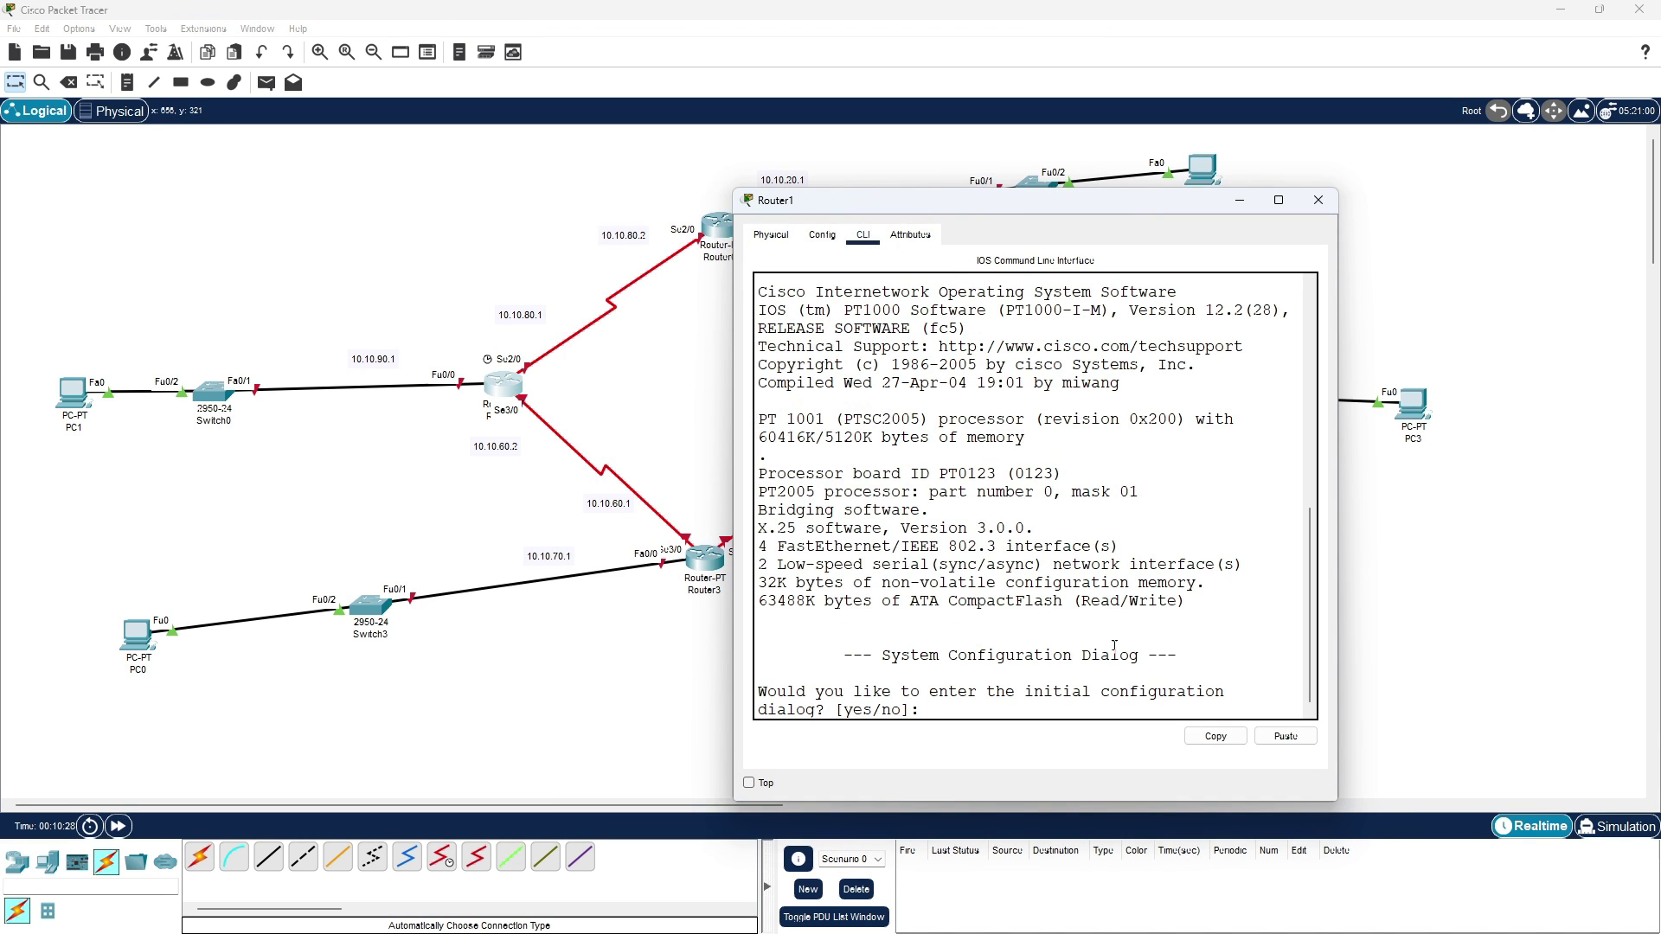
type("no")
key("Return")
key("Return")
key("Return")
key("Return")
key("Return")
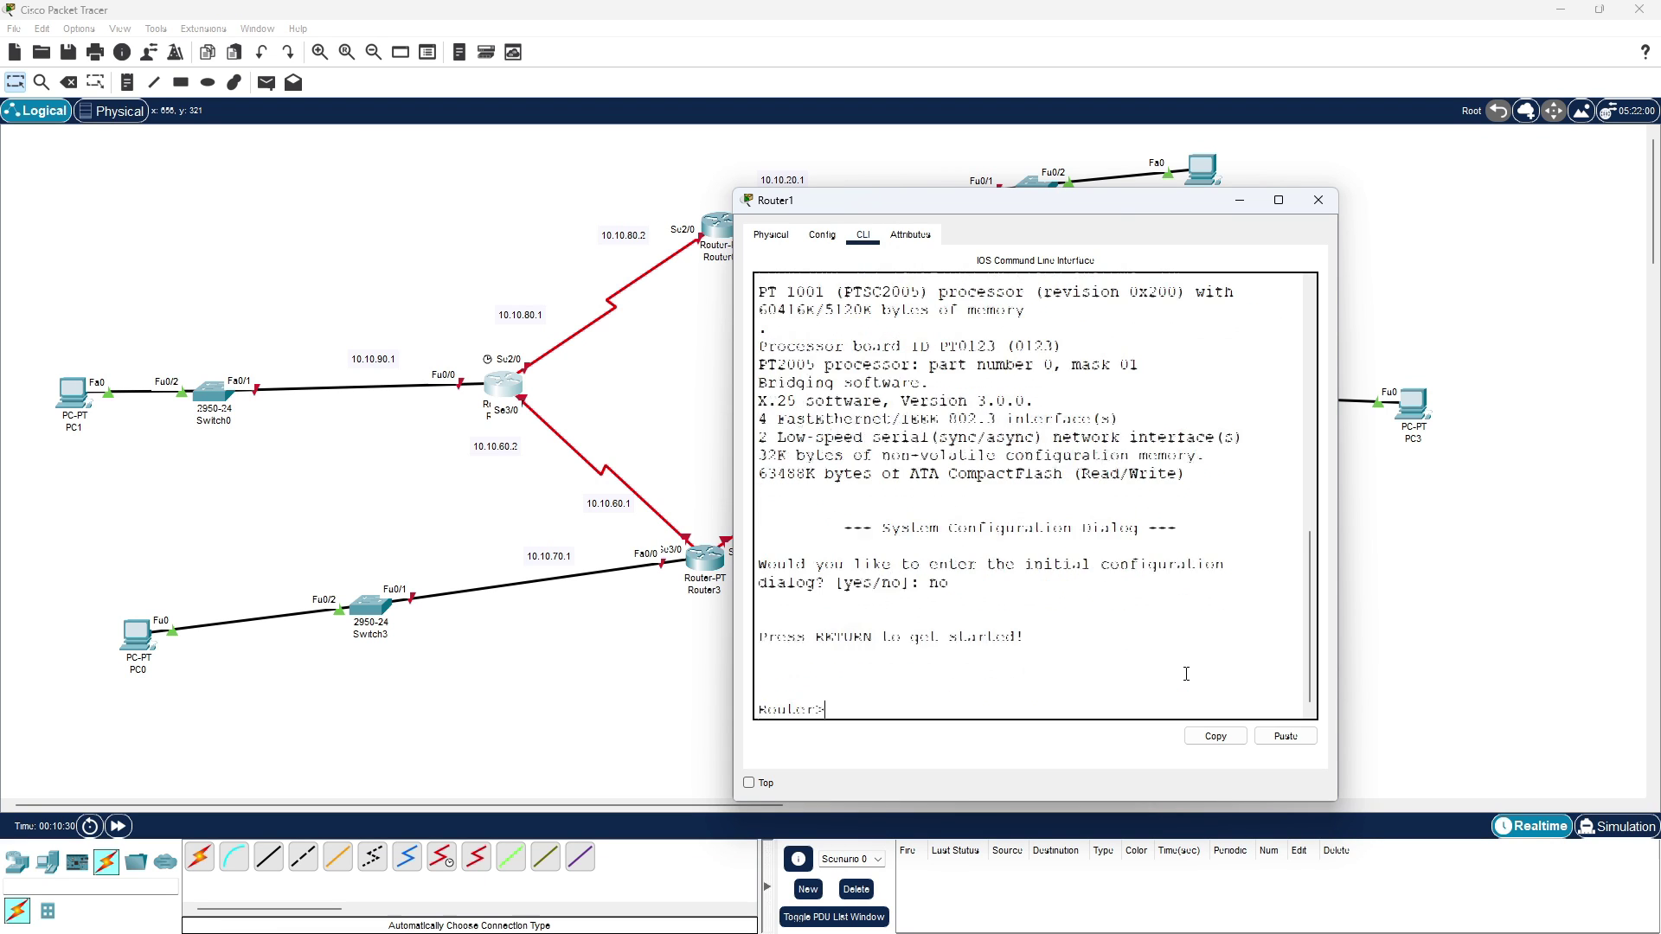
- Enter privileged mode on Router1 with en and start global configuration with configure terminal
type("en")
key("Return")
key("Return")
key("Return")
key("Return")
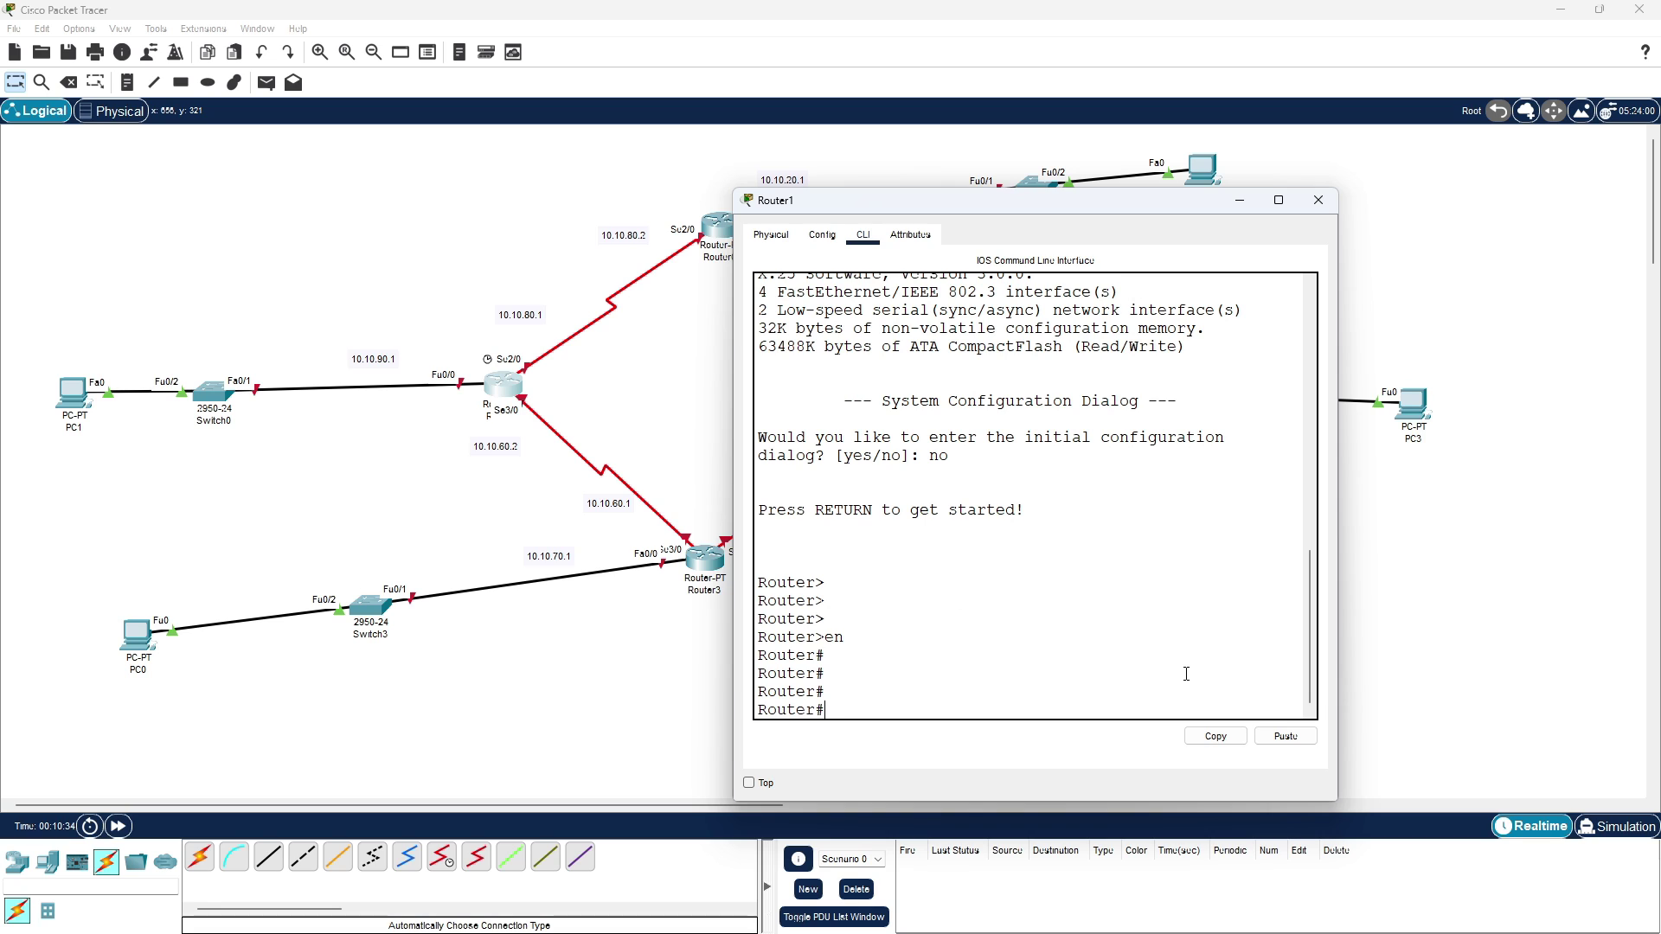
type("confi")
key("Tab")
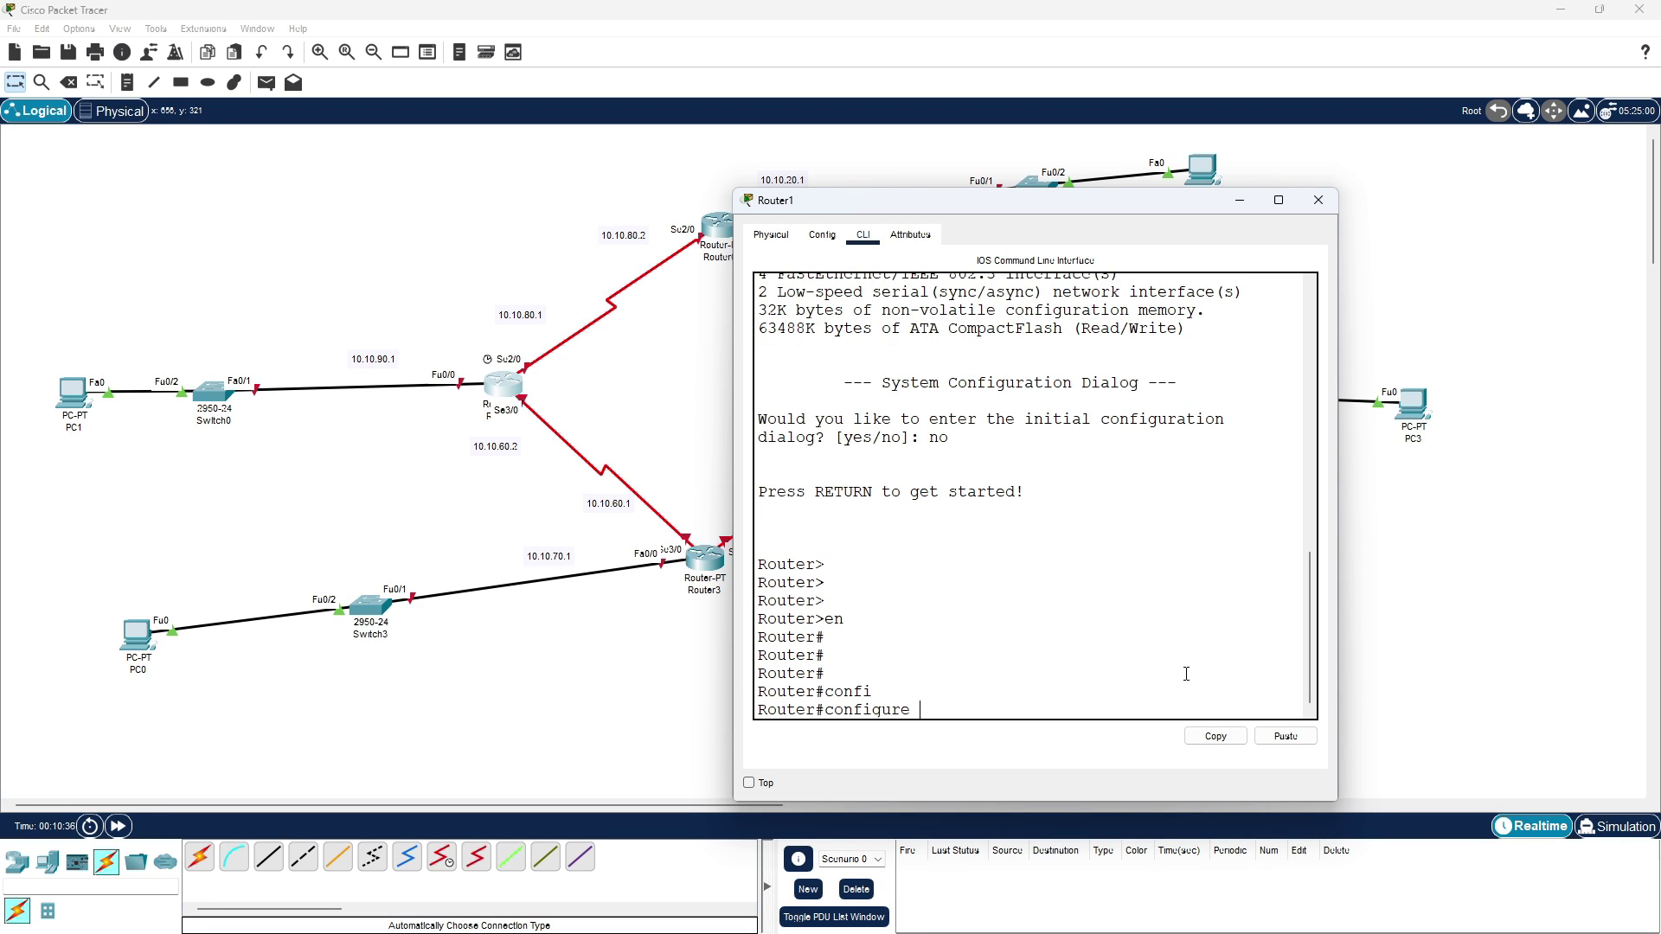
type("ter")
key("Tab")
key("Return")
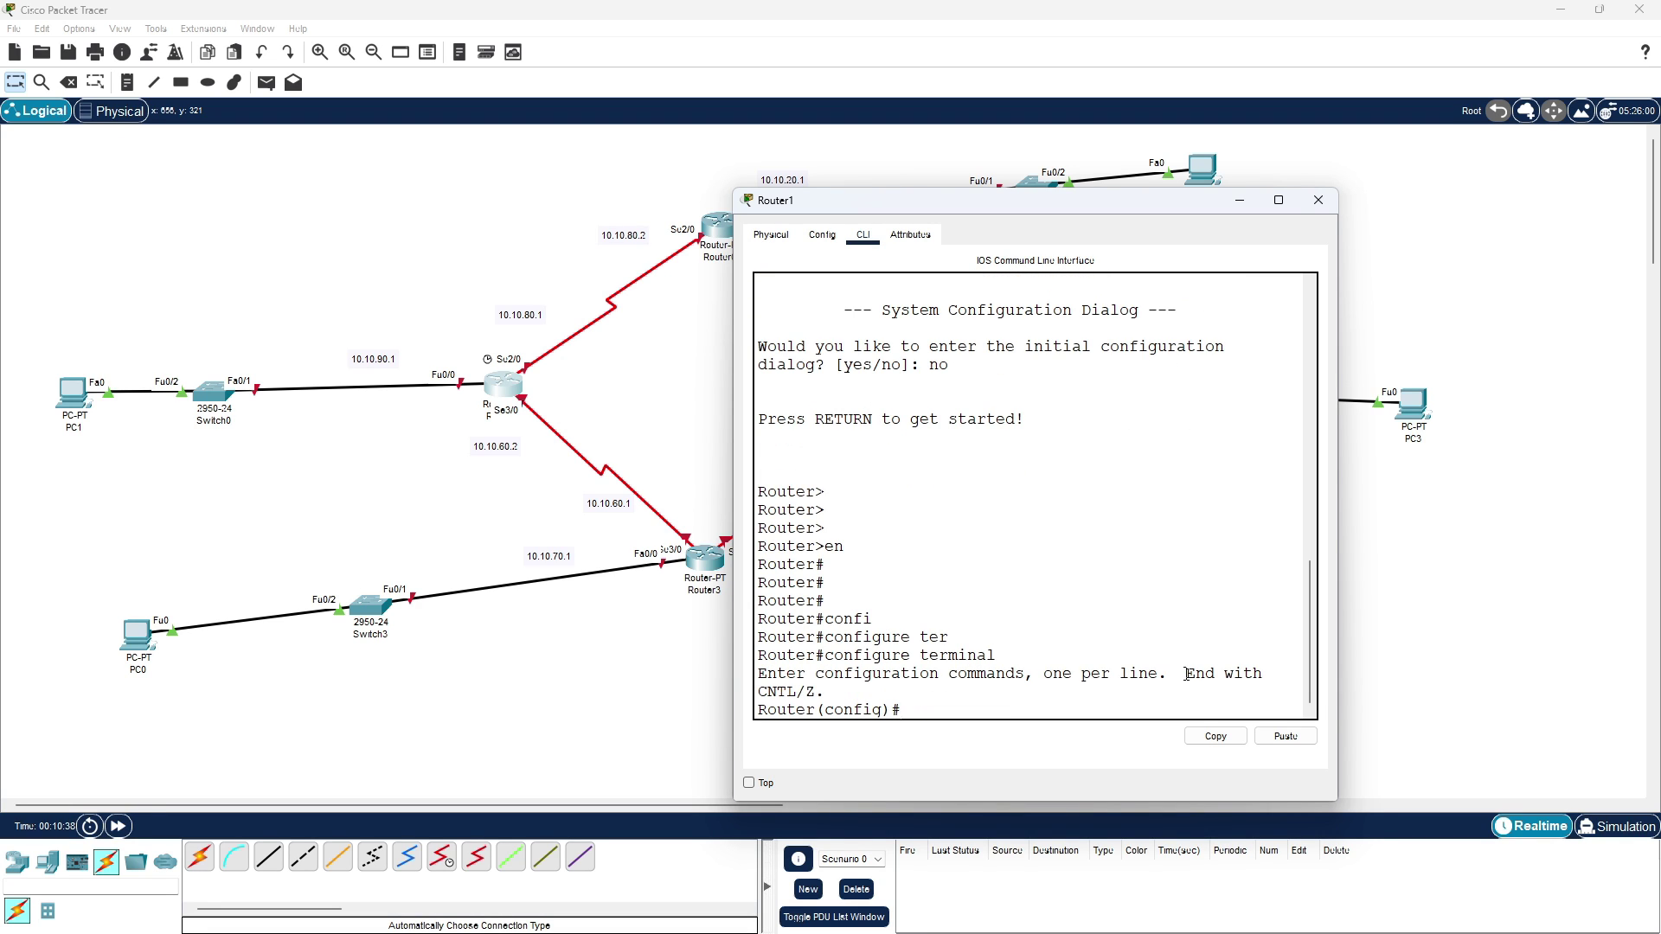
key("Return")
key("Return")
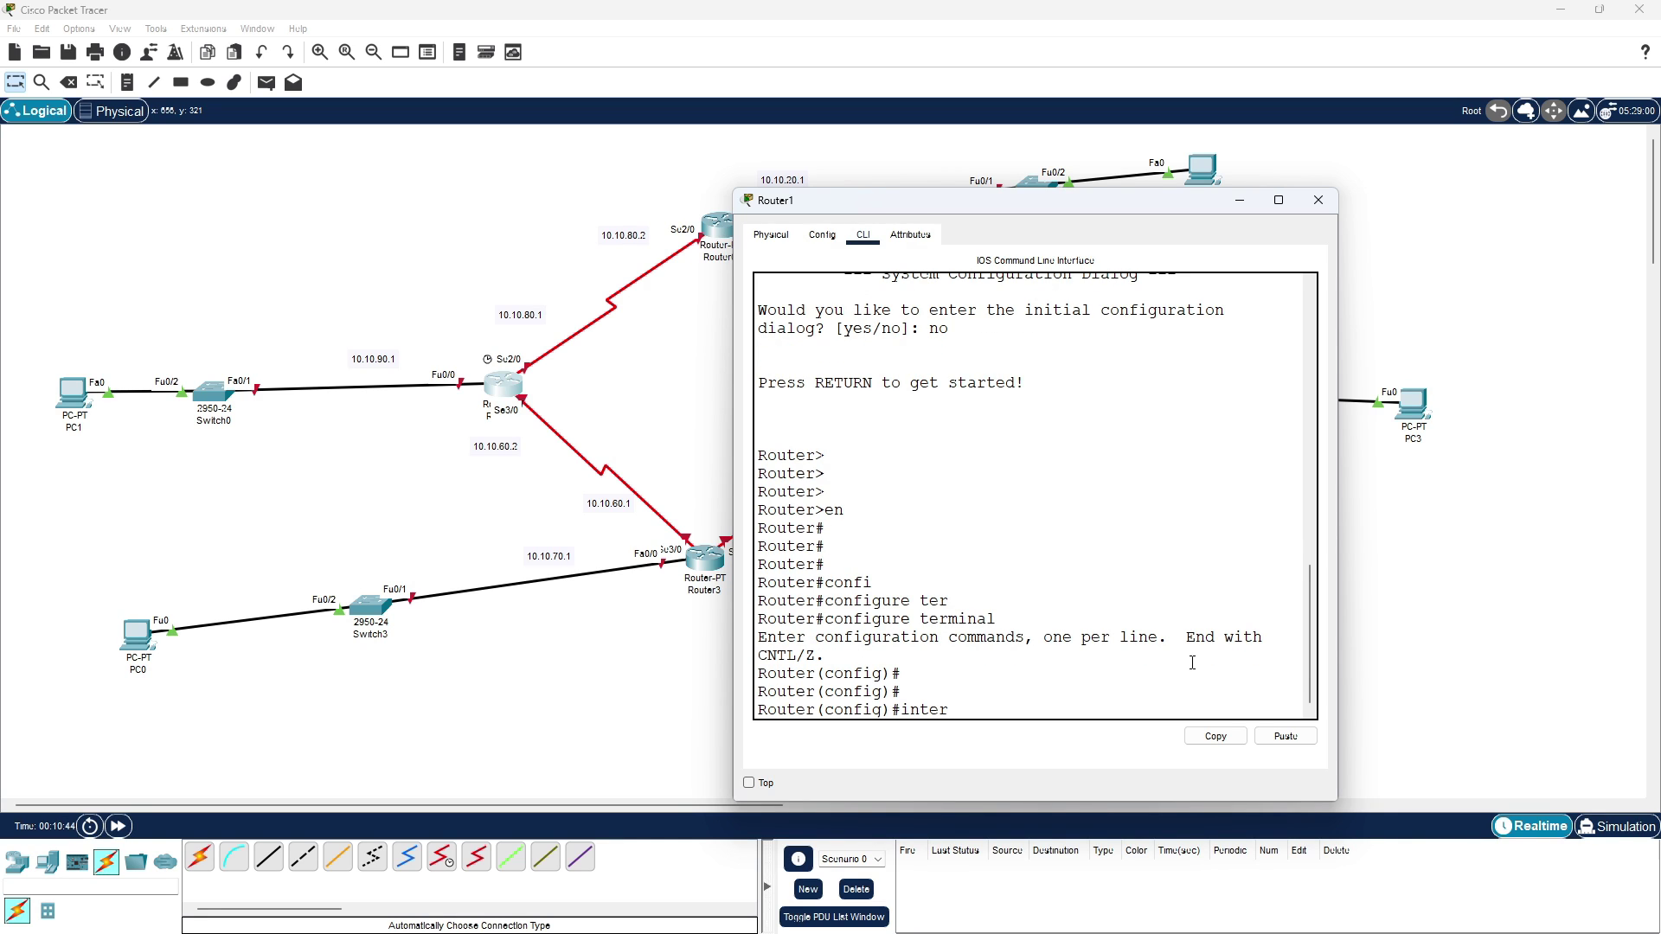
- Assign Router1's interface se2/0 the IP address 10.10.80.1 with mask 255.255.255.0
type("inter")
key("Tab")
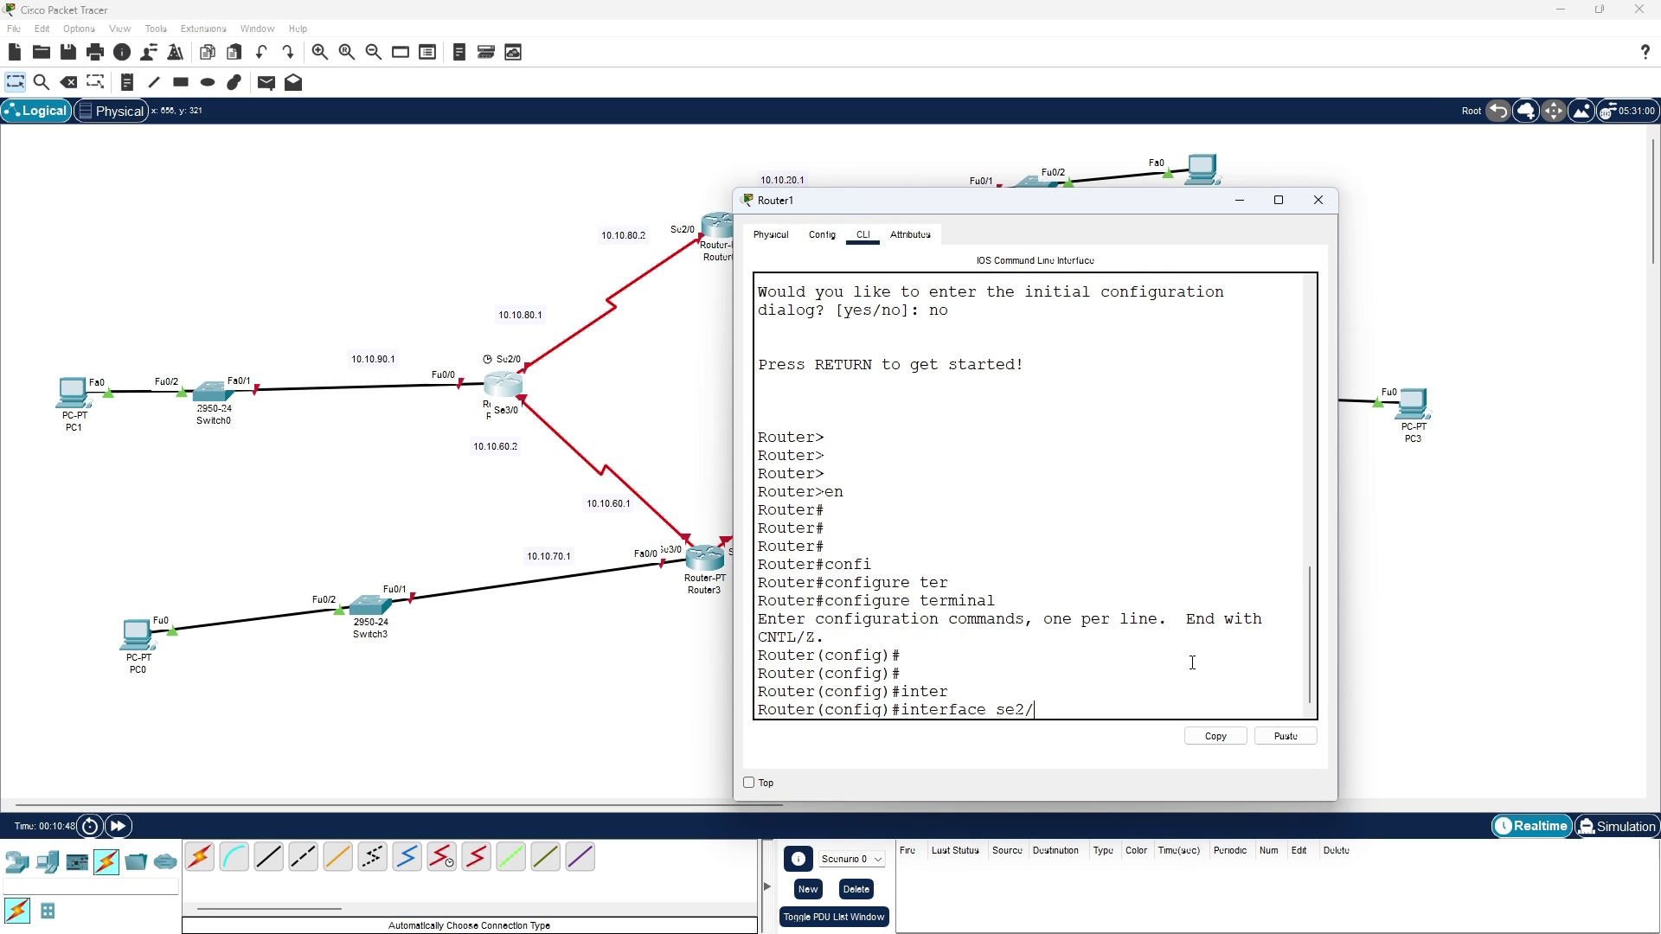
key("Return")
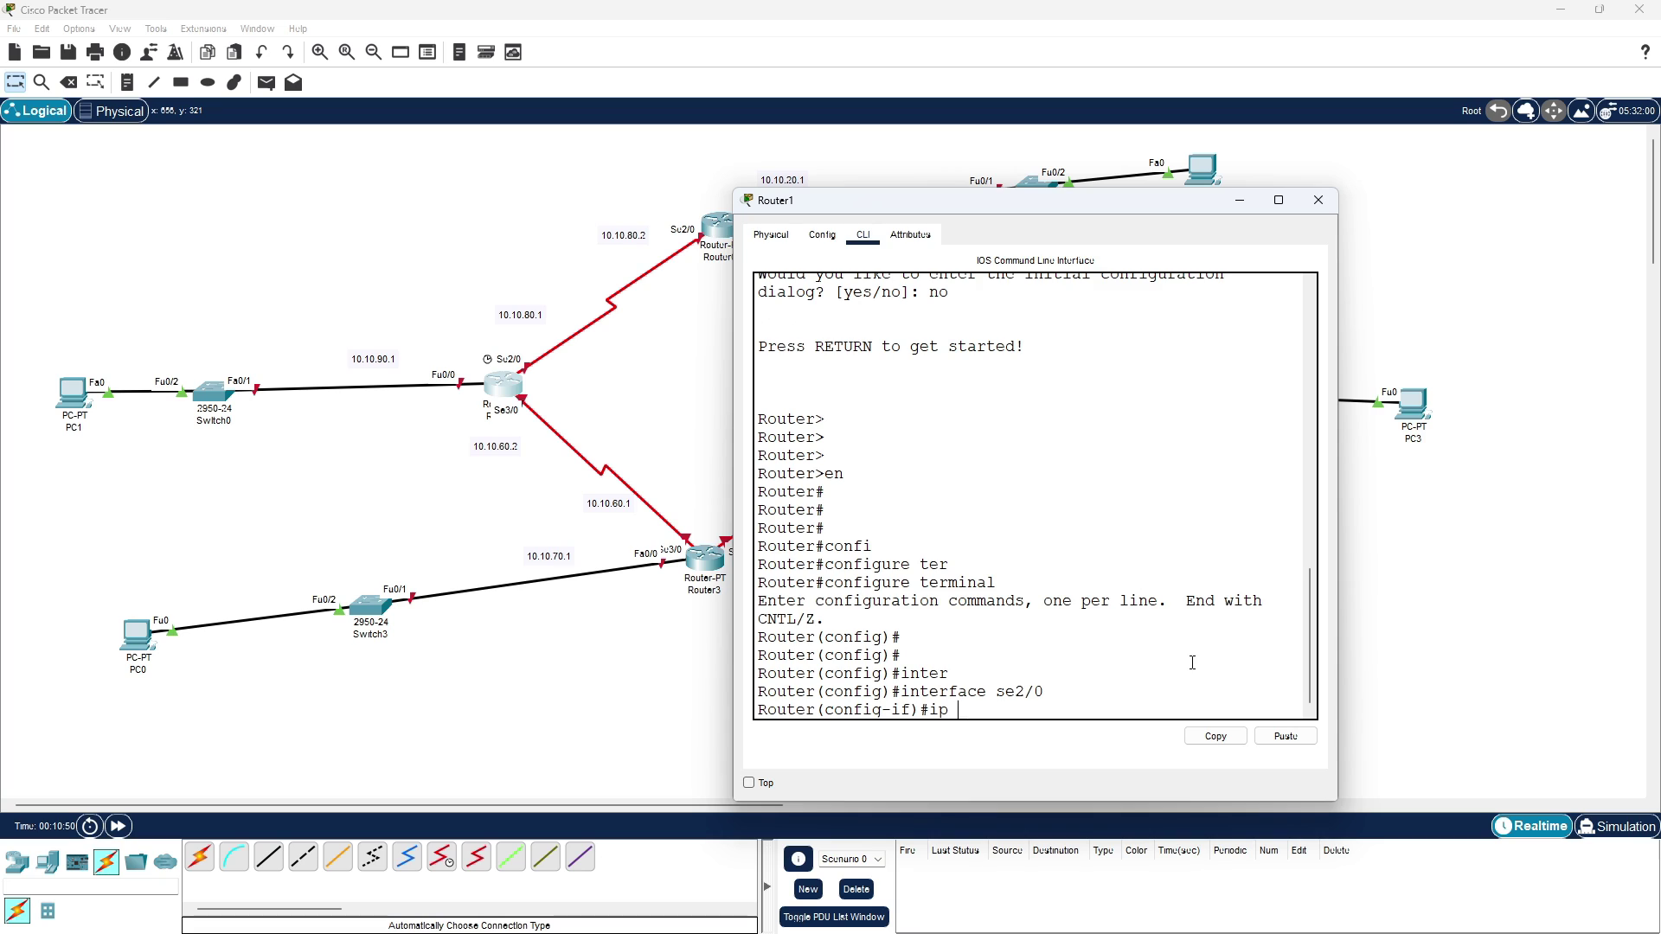
type("ip add")
key("Tab")
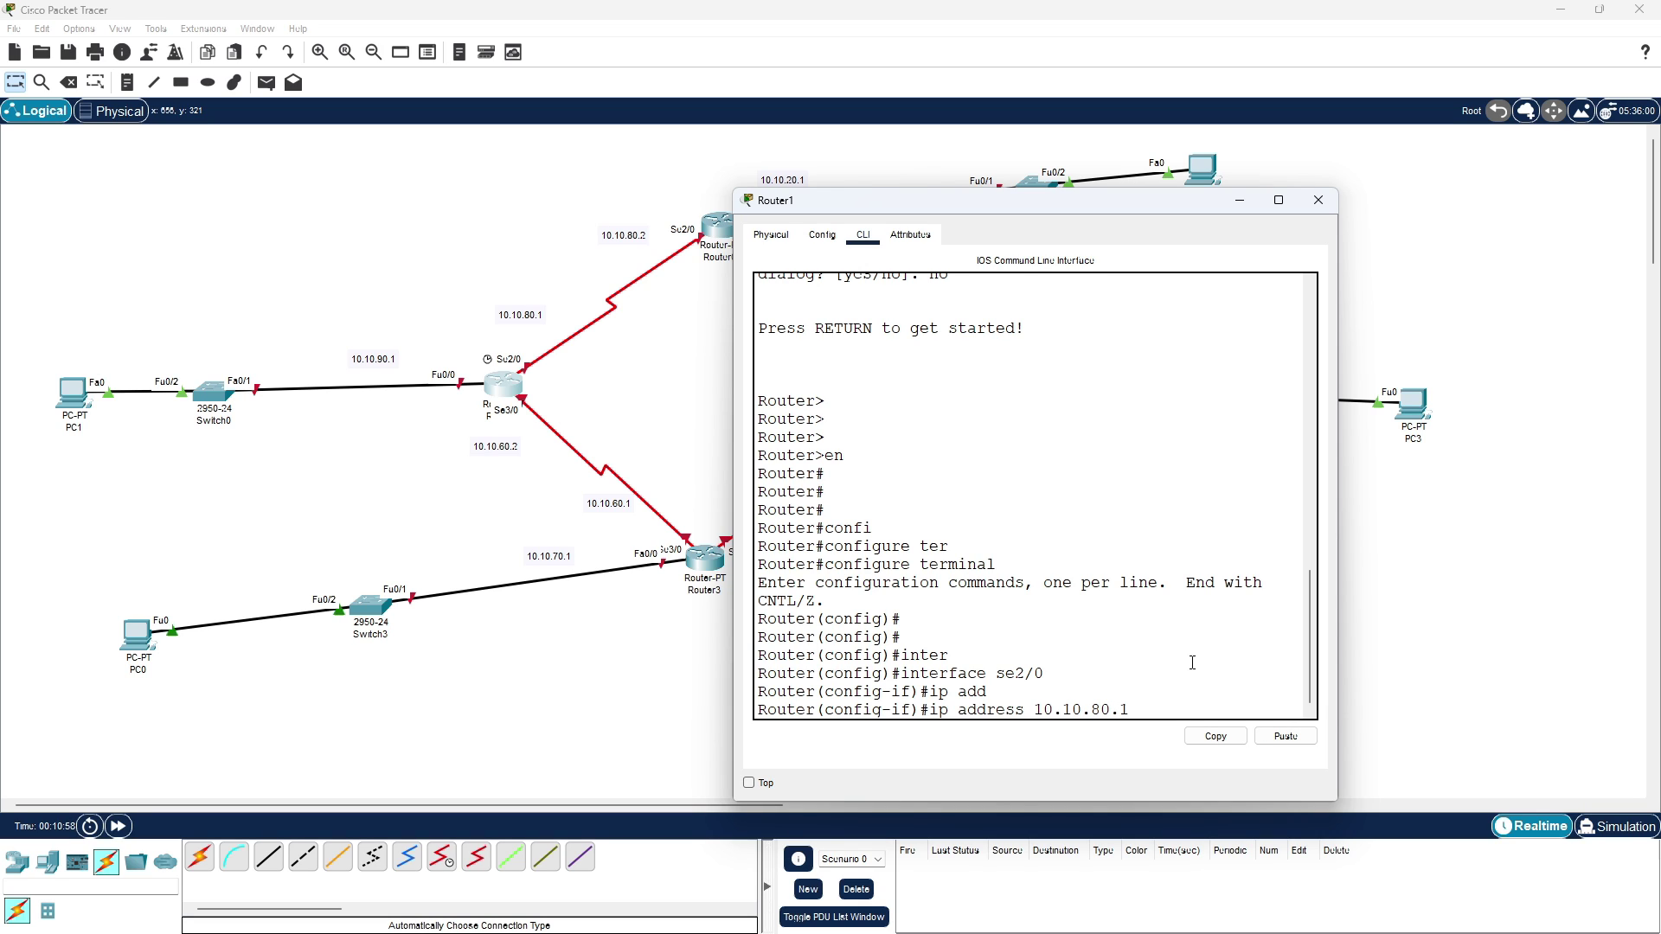
type("255.255.255.0")
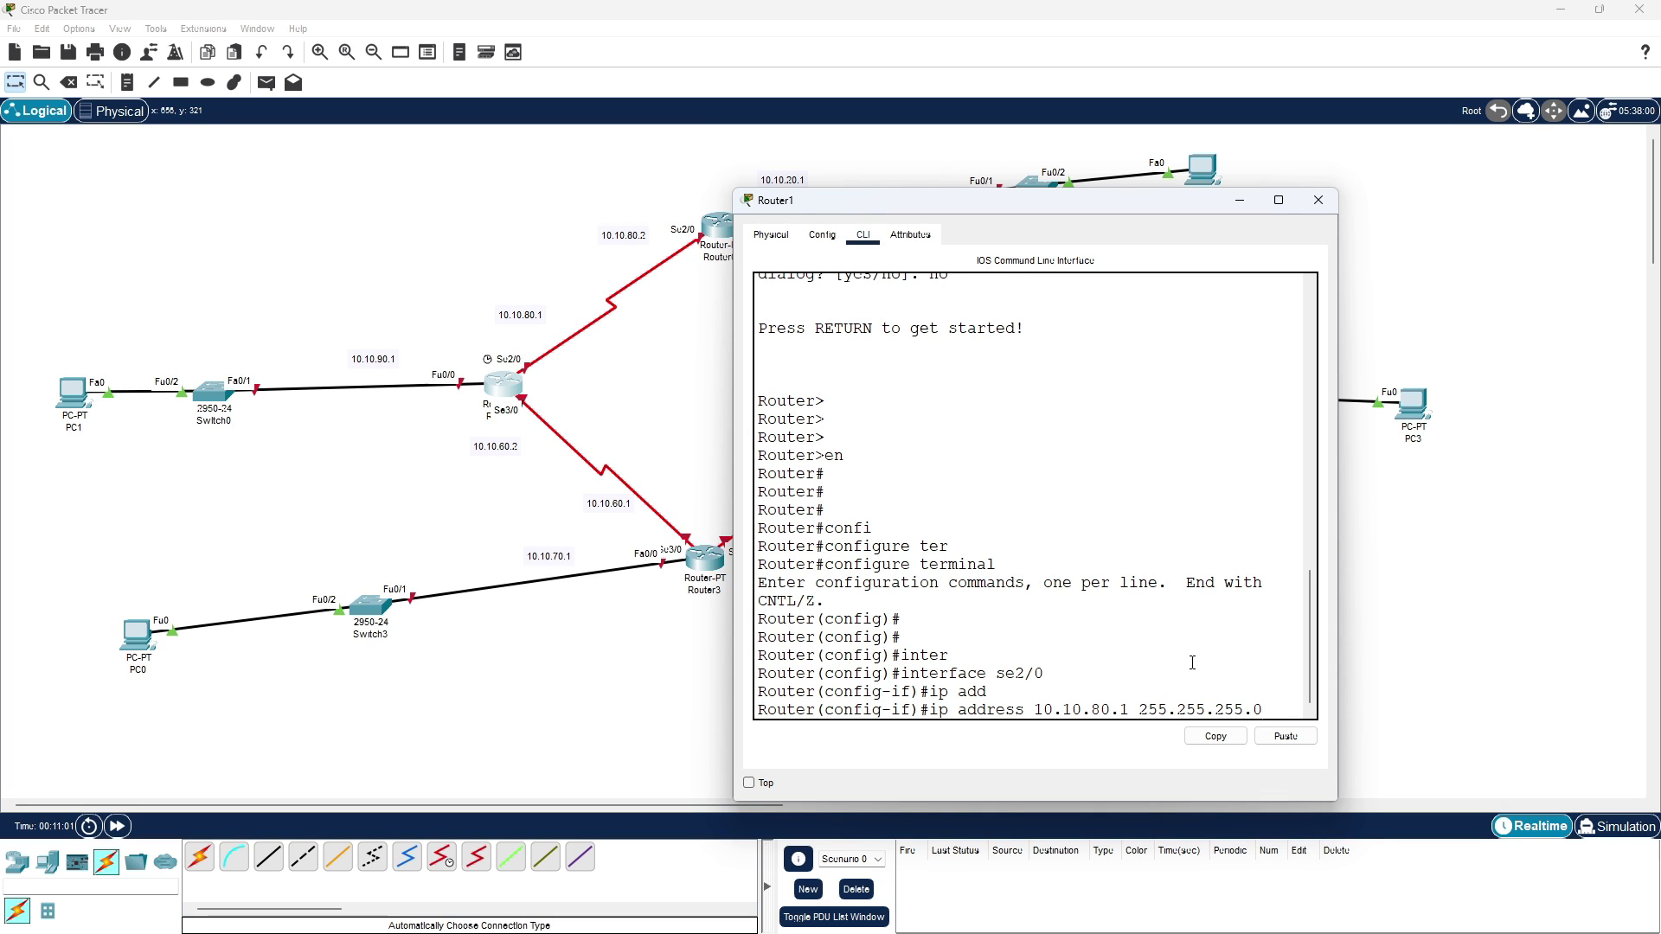
key("Return")
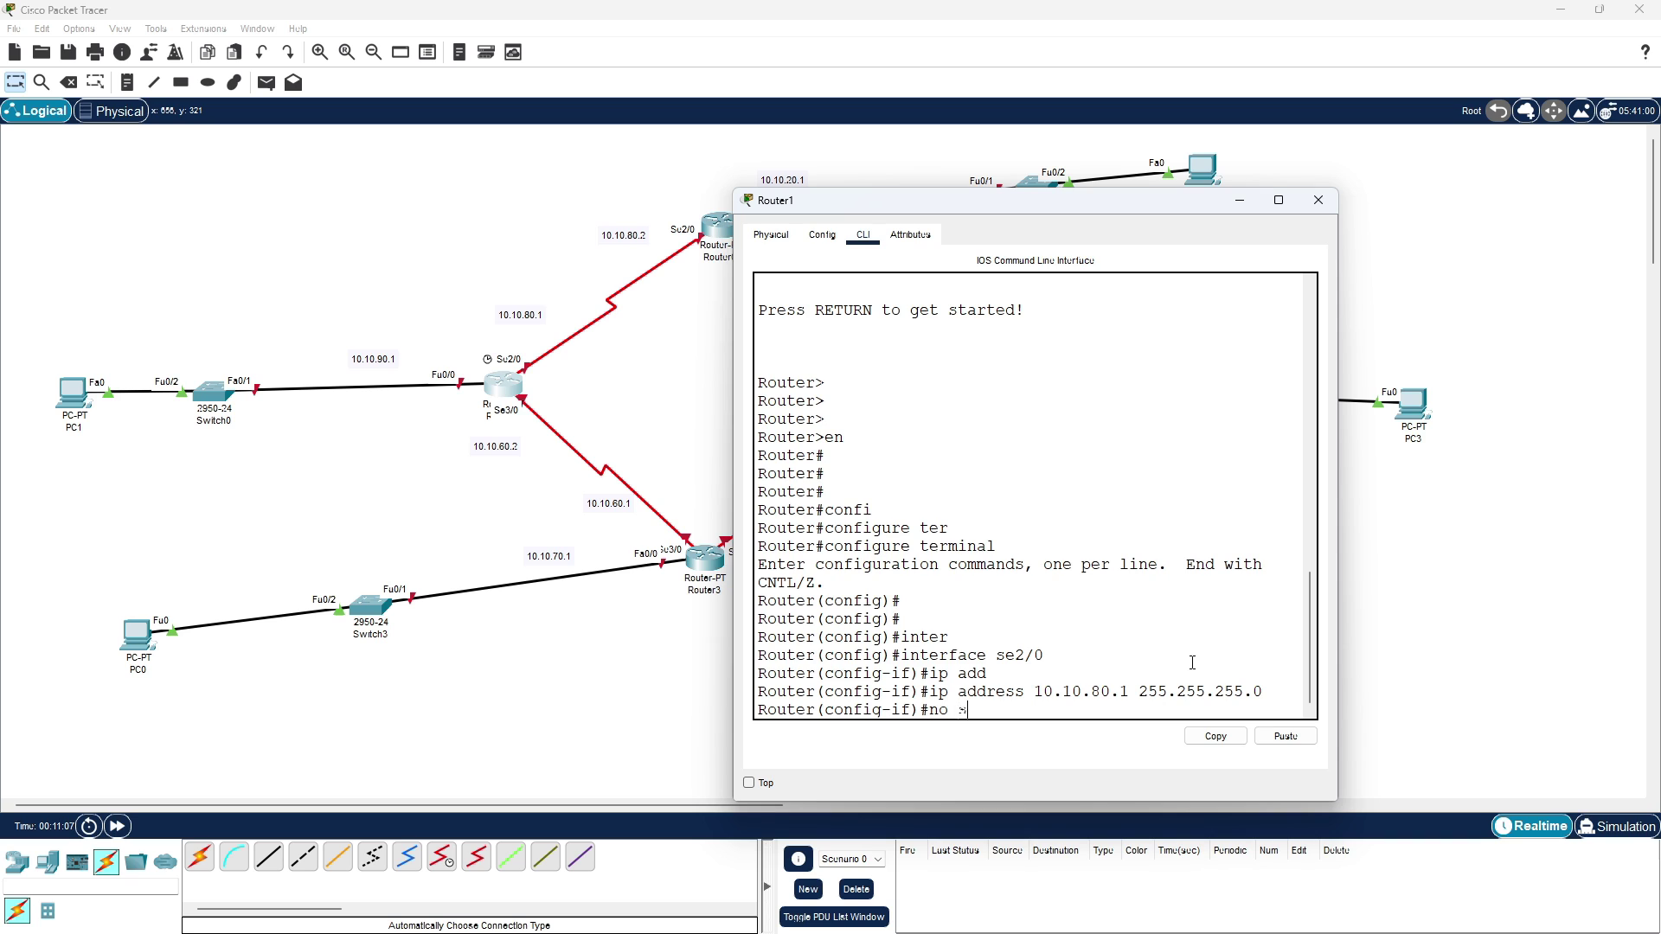
- Enable Router1's interface se2/0 with no shut
type("no shut")
key("Return")
key("Return")
key("Return")
key("Return")
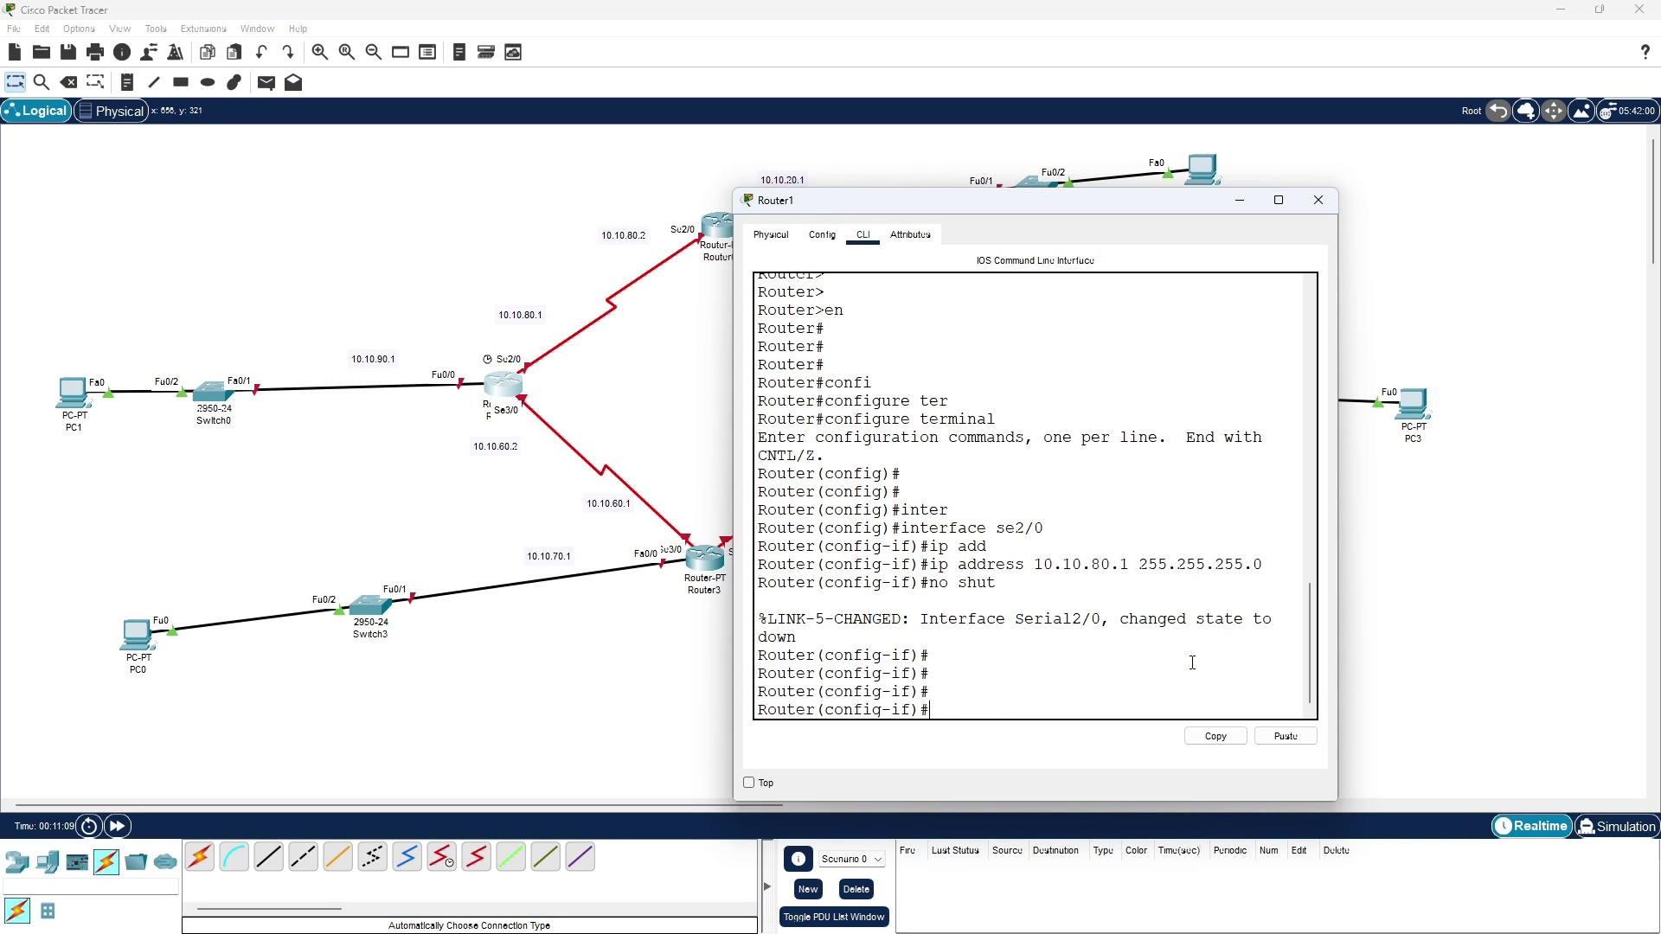
- Set the clock rate of Router1's interface se2/0 to 128000
type("clo")
key("Tab")
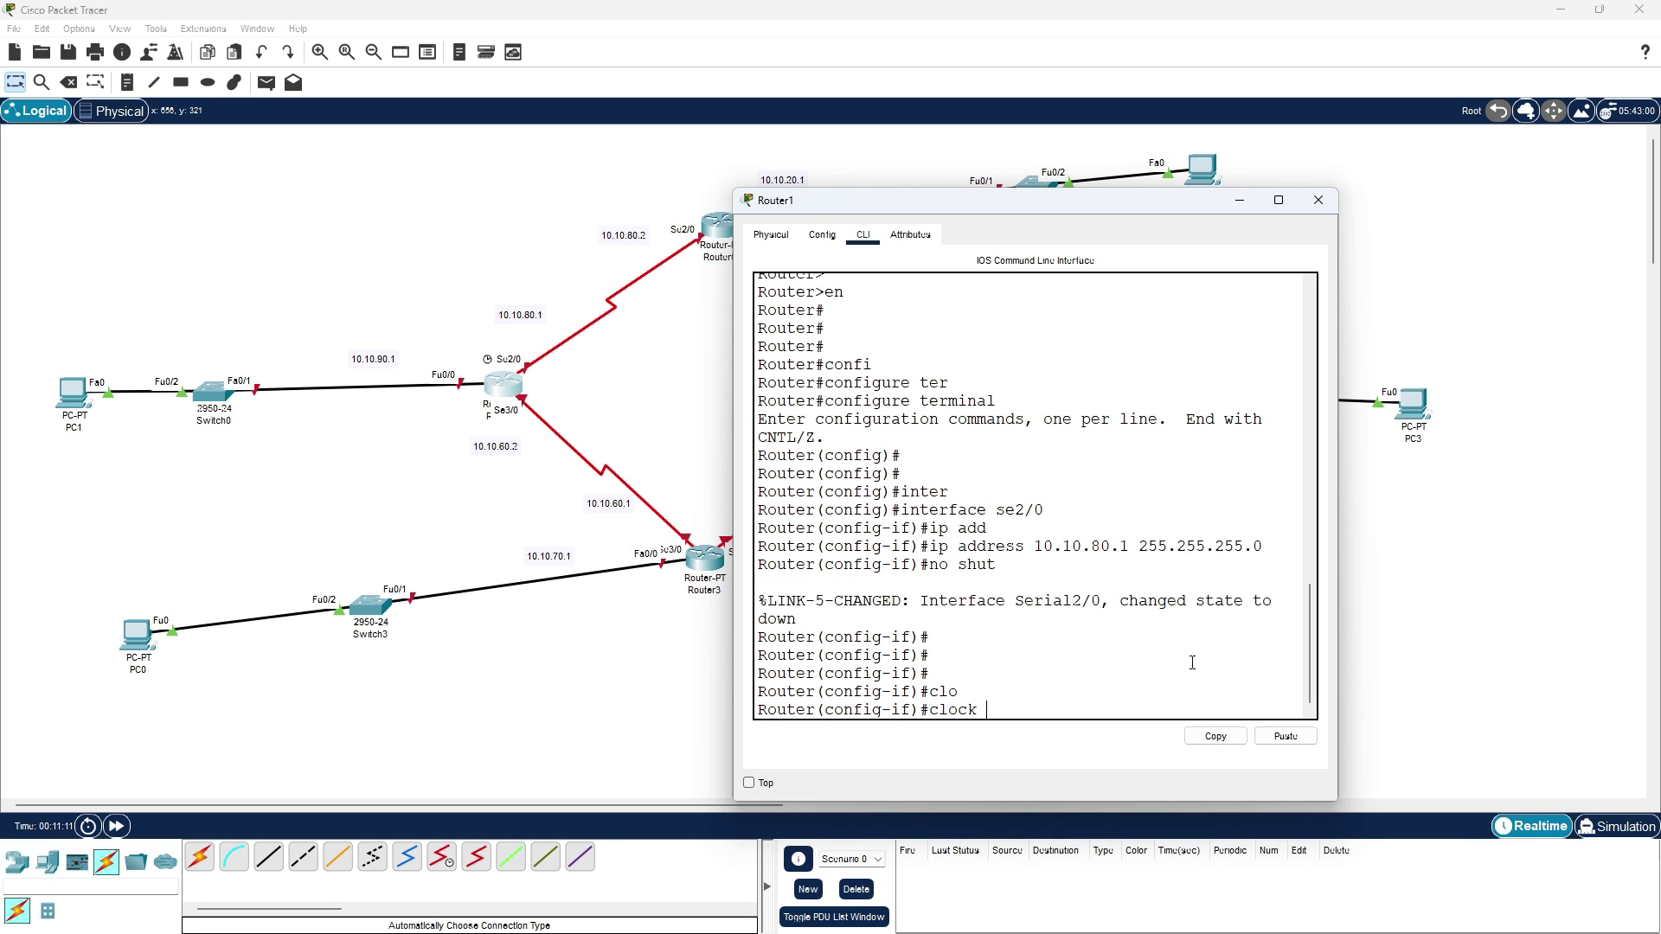
type("rate")
key("Tab")
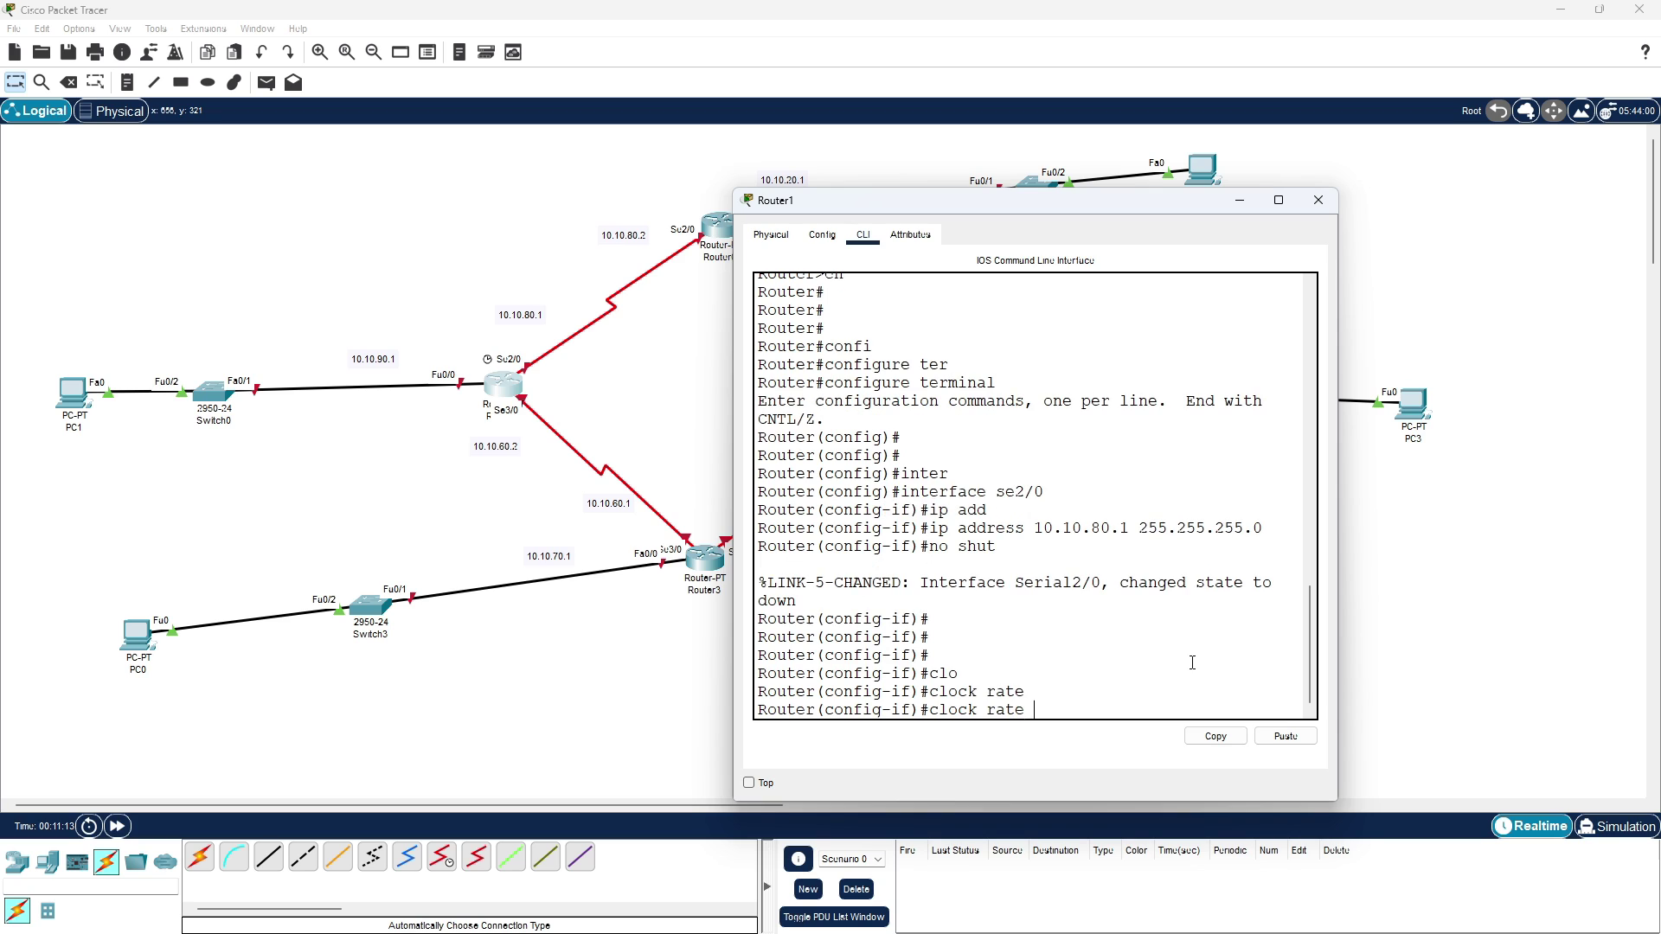
type("8000")
key("Return")
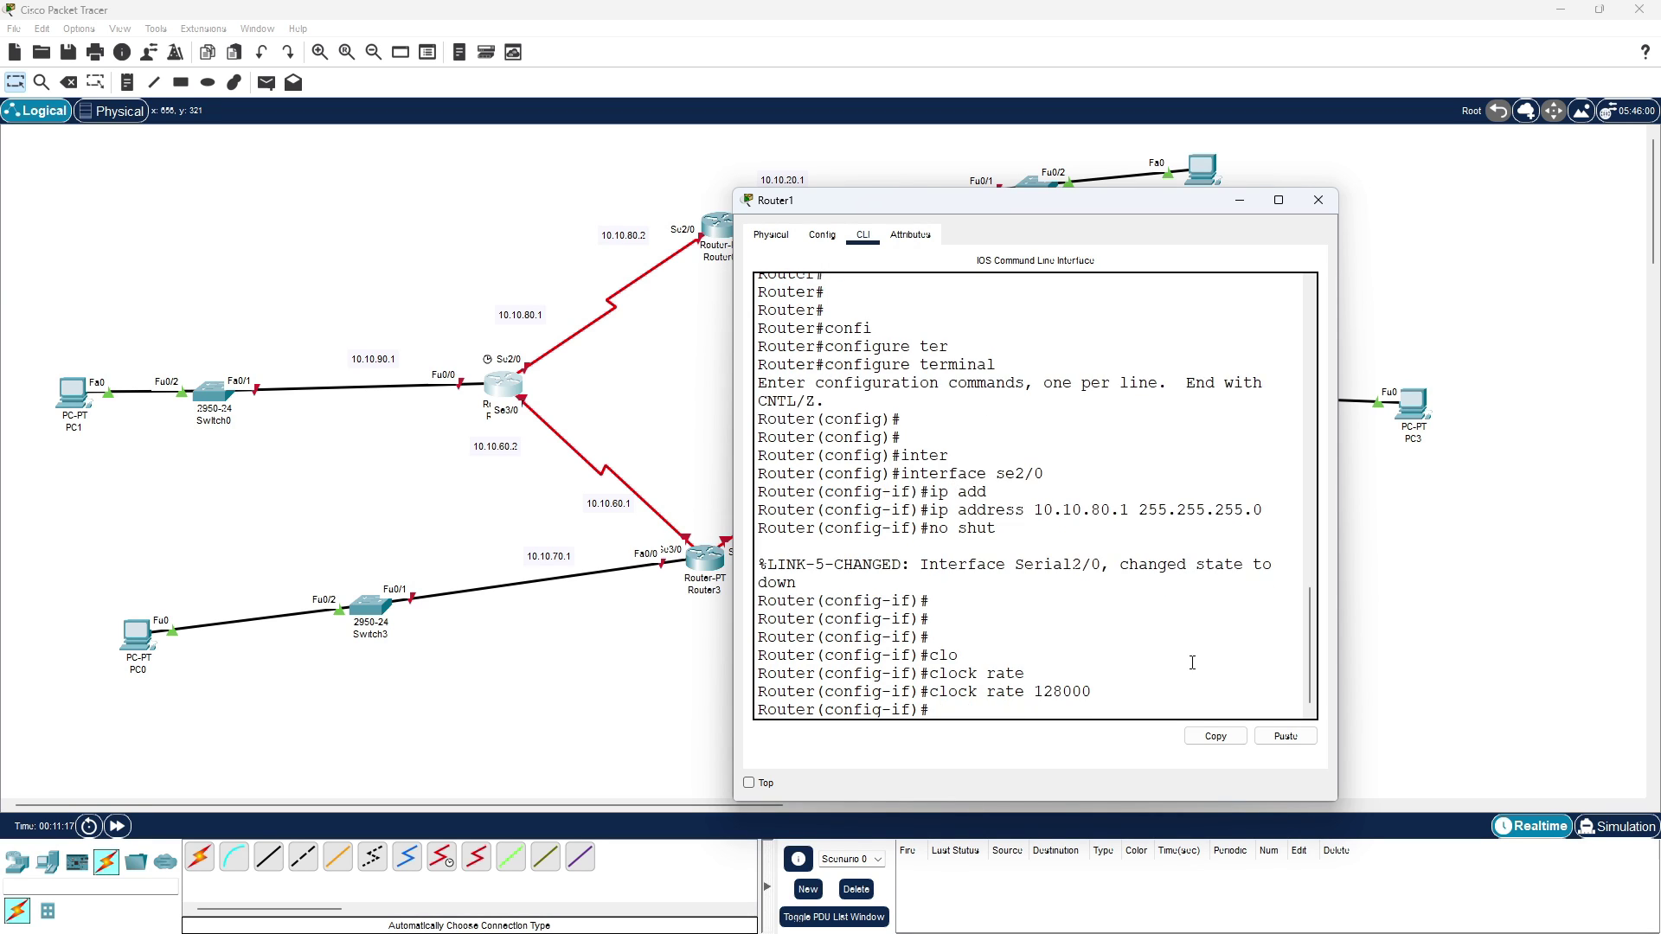
key("Return")
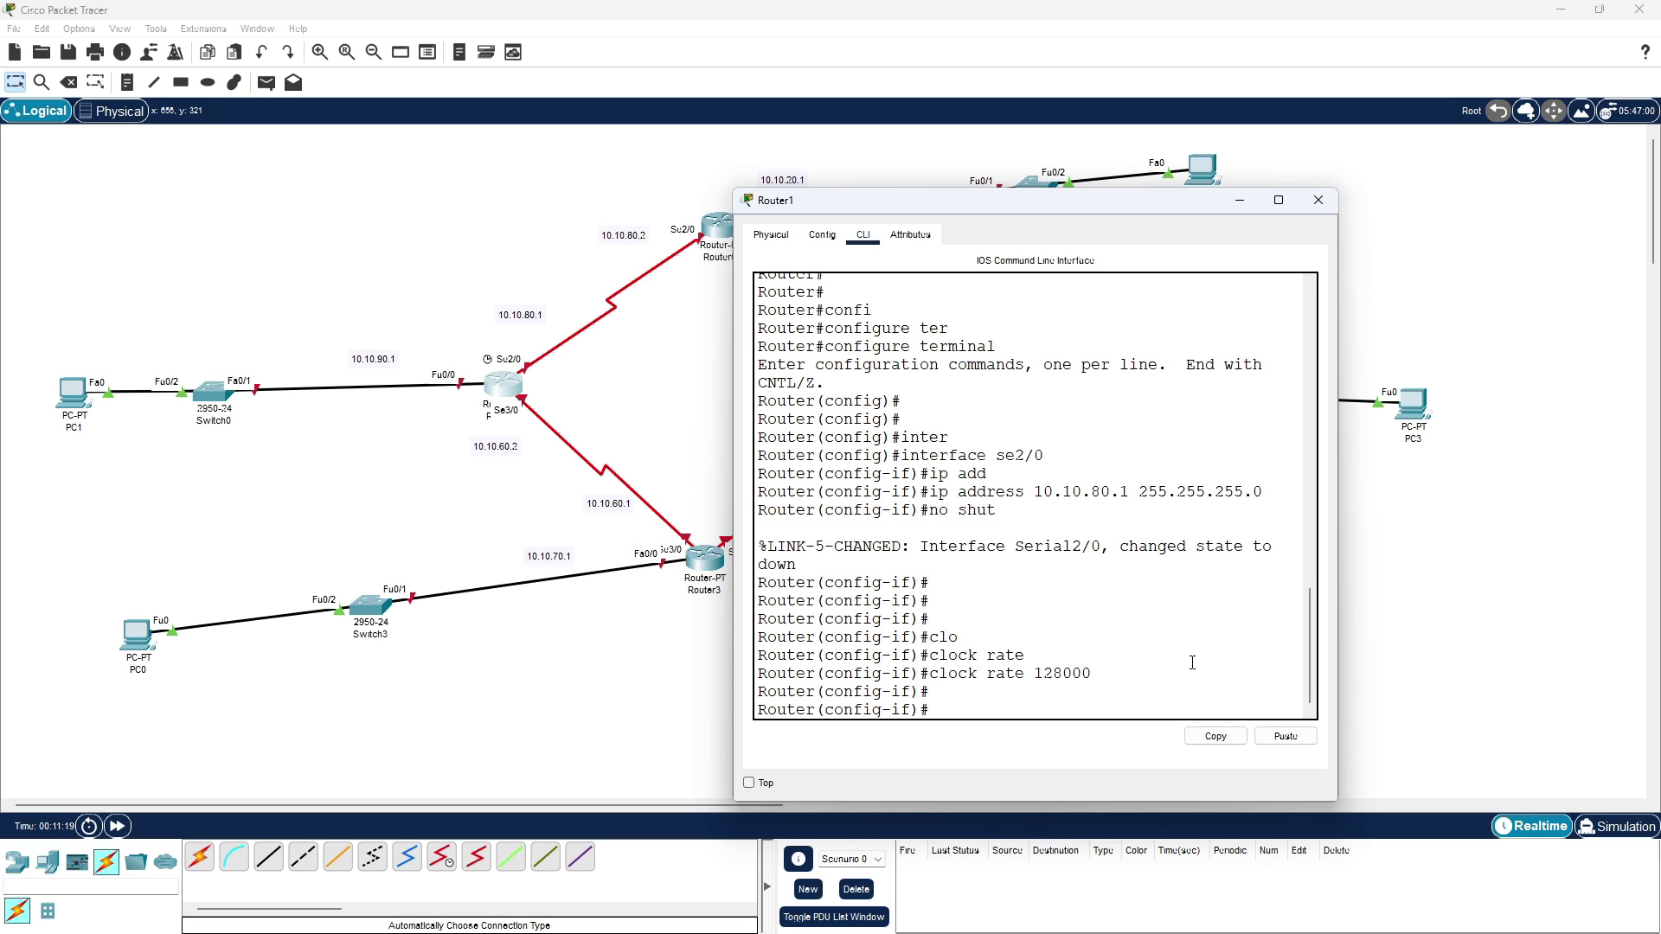
key("Return")
key("Return")
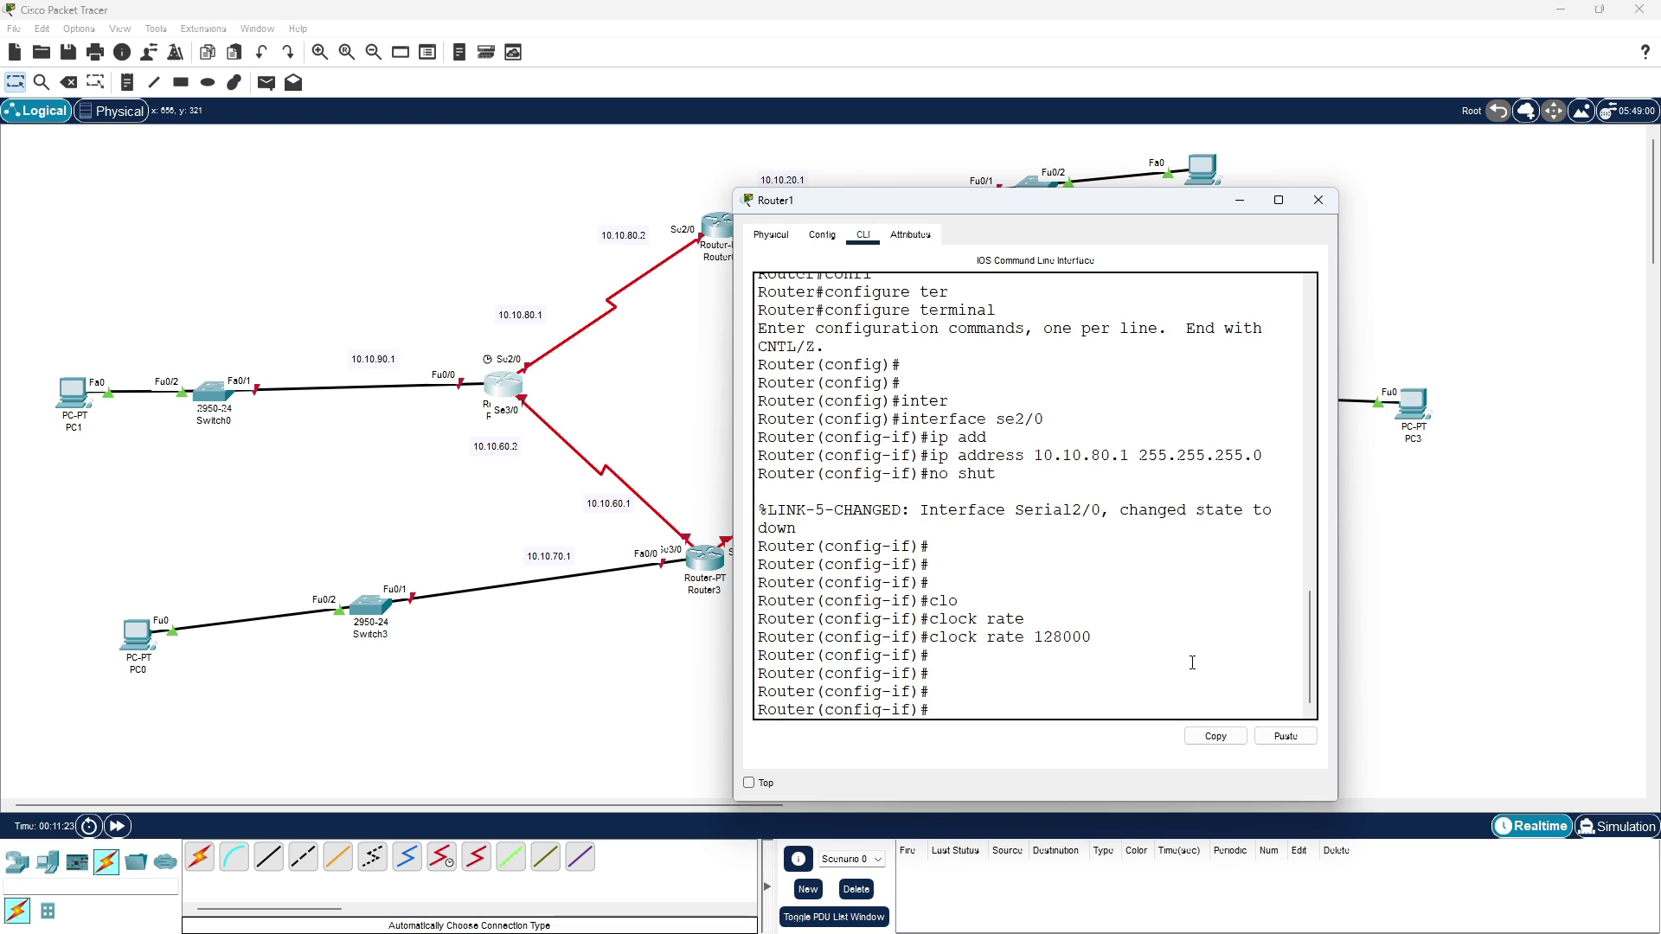
- Leave interface configuration on Router1 and return to global configuration mode
type("exi")
key("Return")
key("Return")
key("Return")
key("Return")
key("Return")
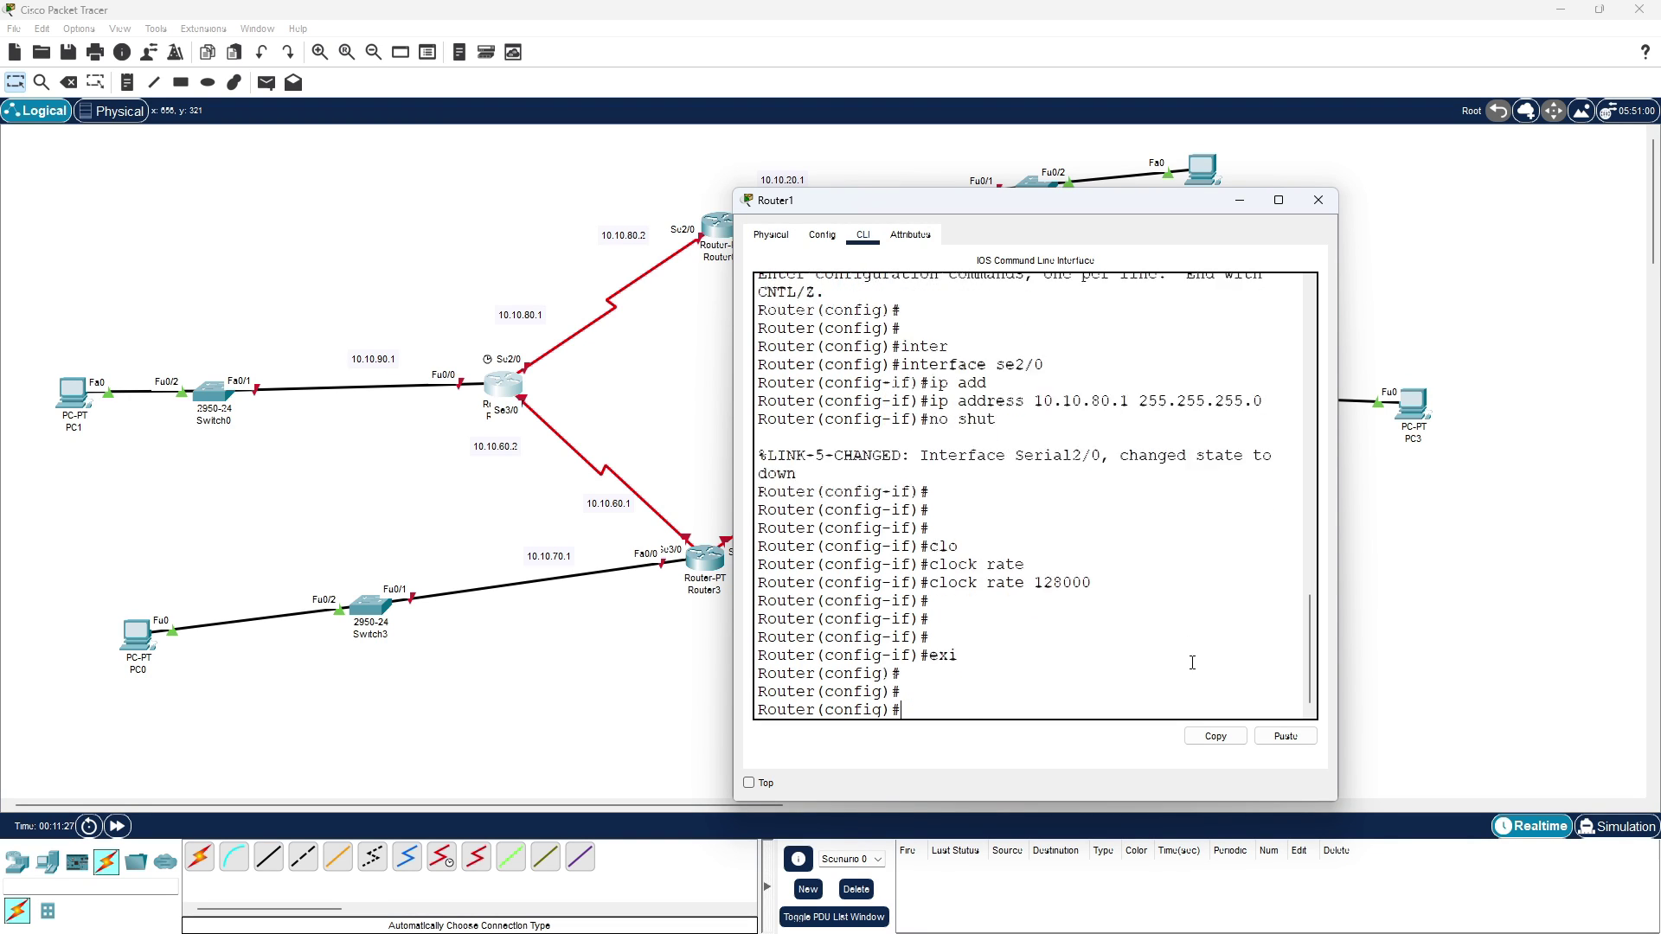
- Assign Router1's interface se3/0 the IP address 10.10.60.2 with mask 255.255.255.0
type("inte")
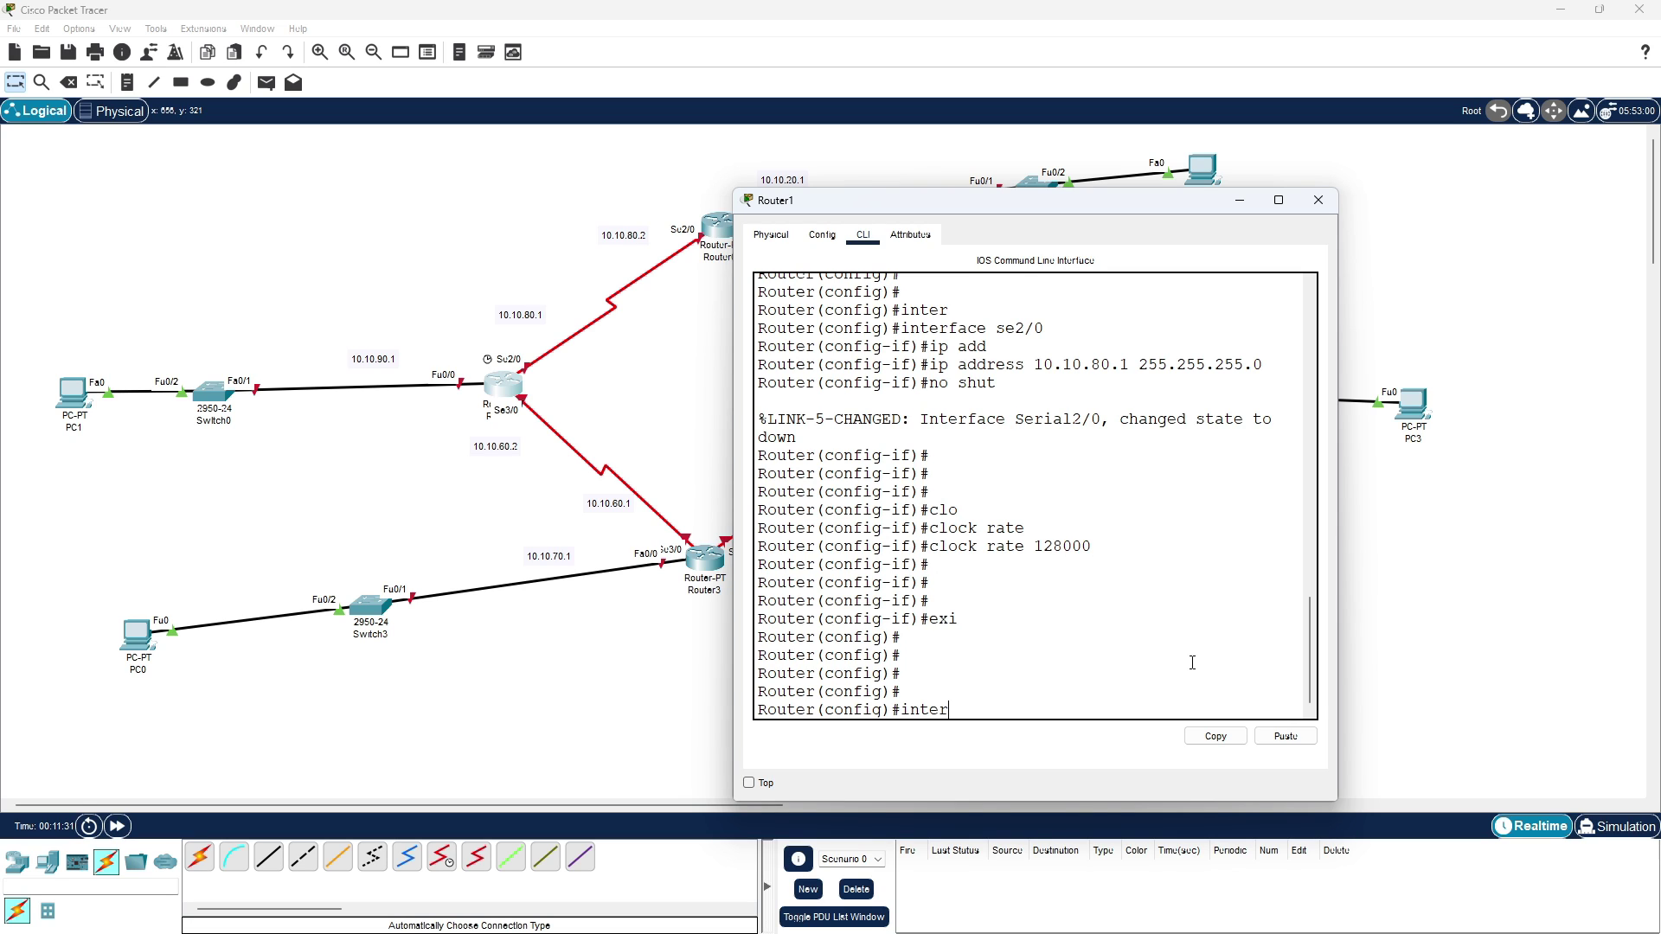
type("r")
key("Tab")
type("se")
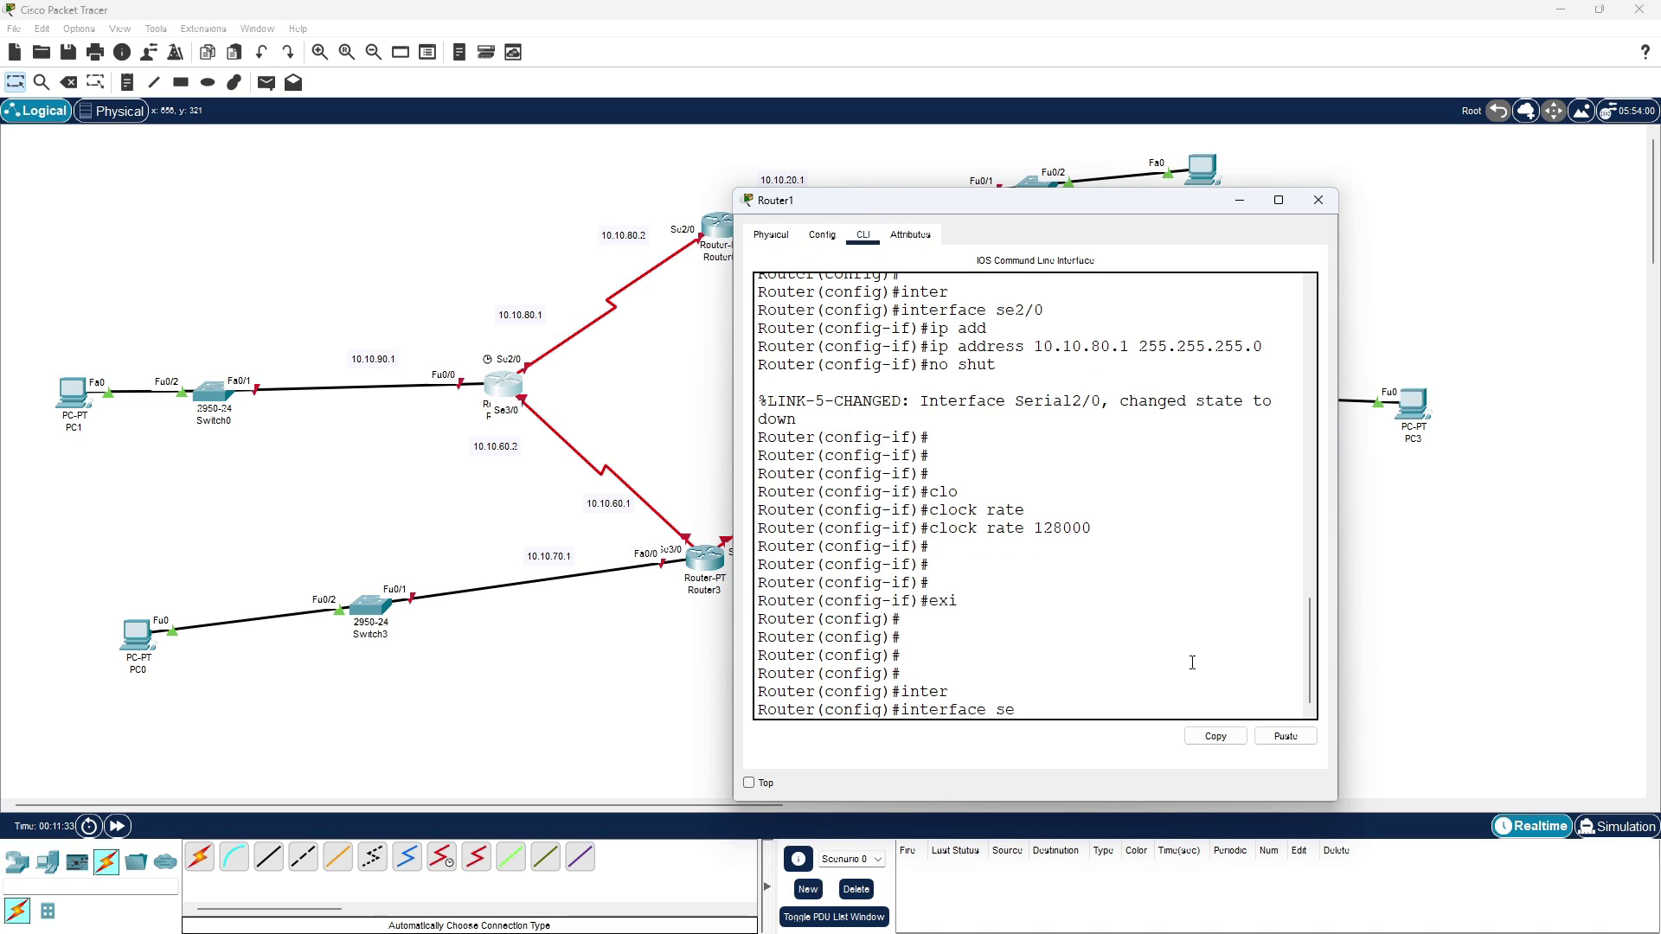
type("3/0")
key("Return")
type("ip add")
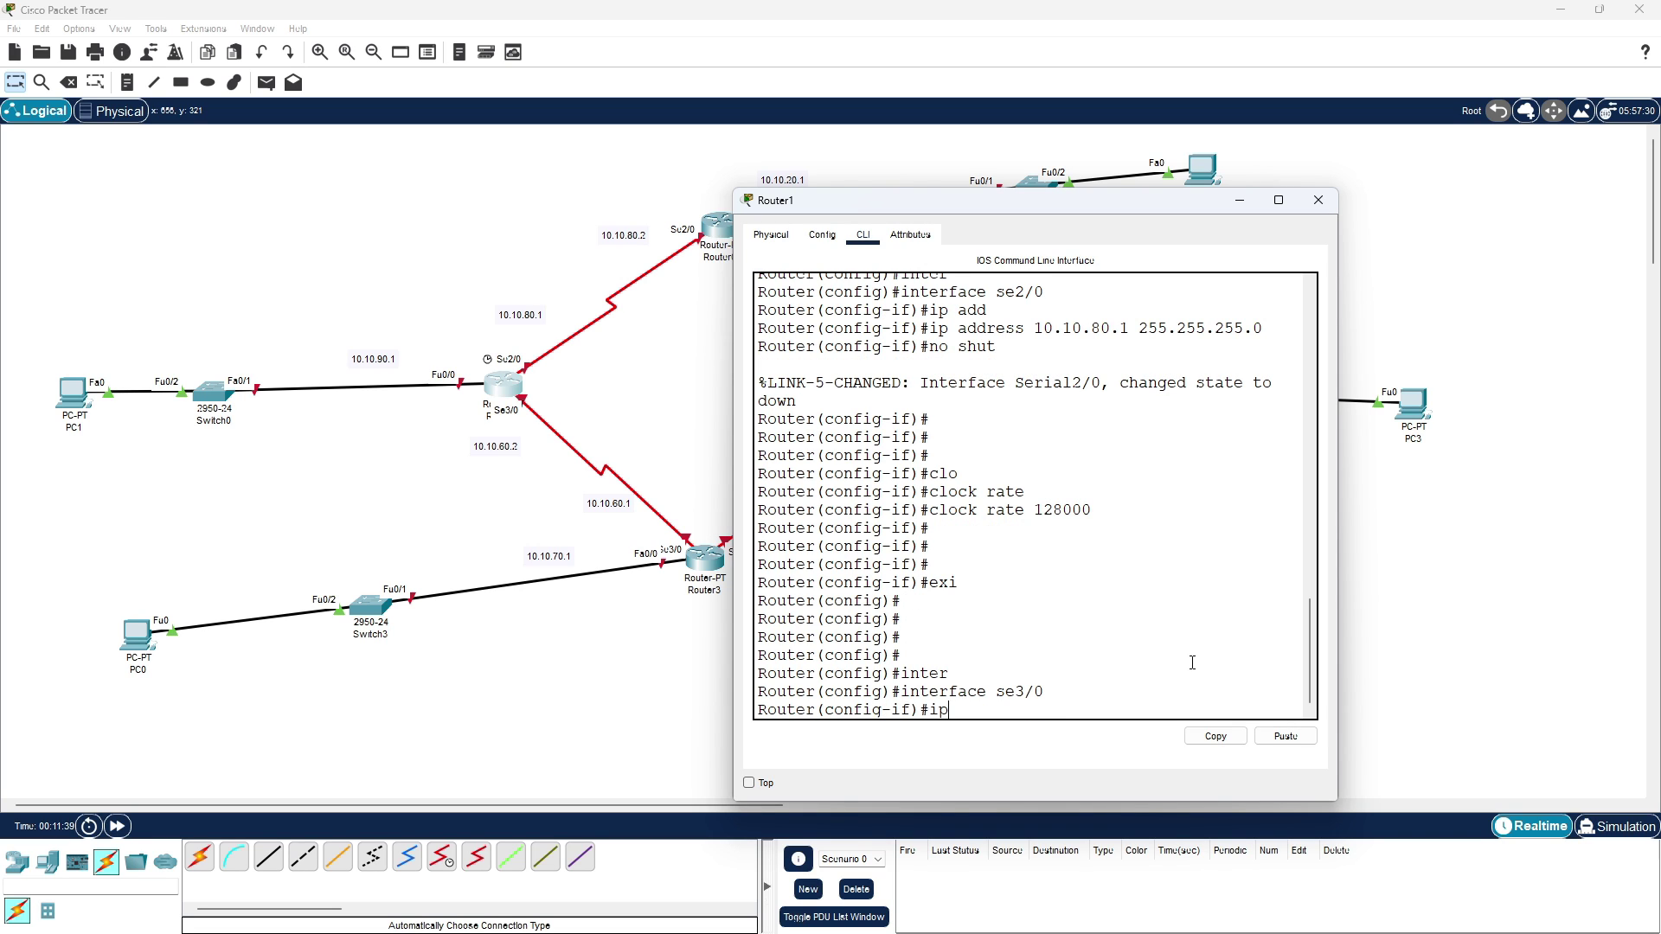
key("Tab")
type("10")
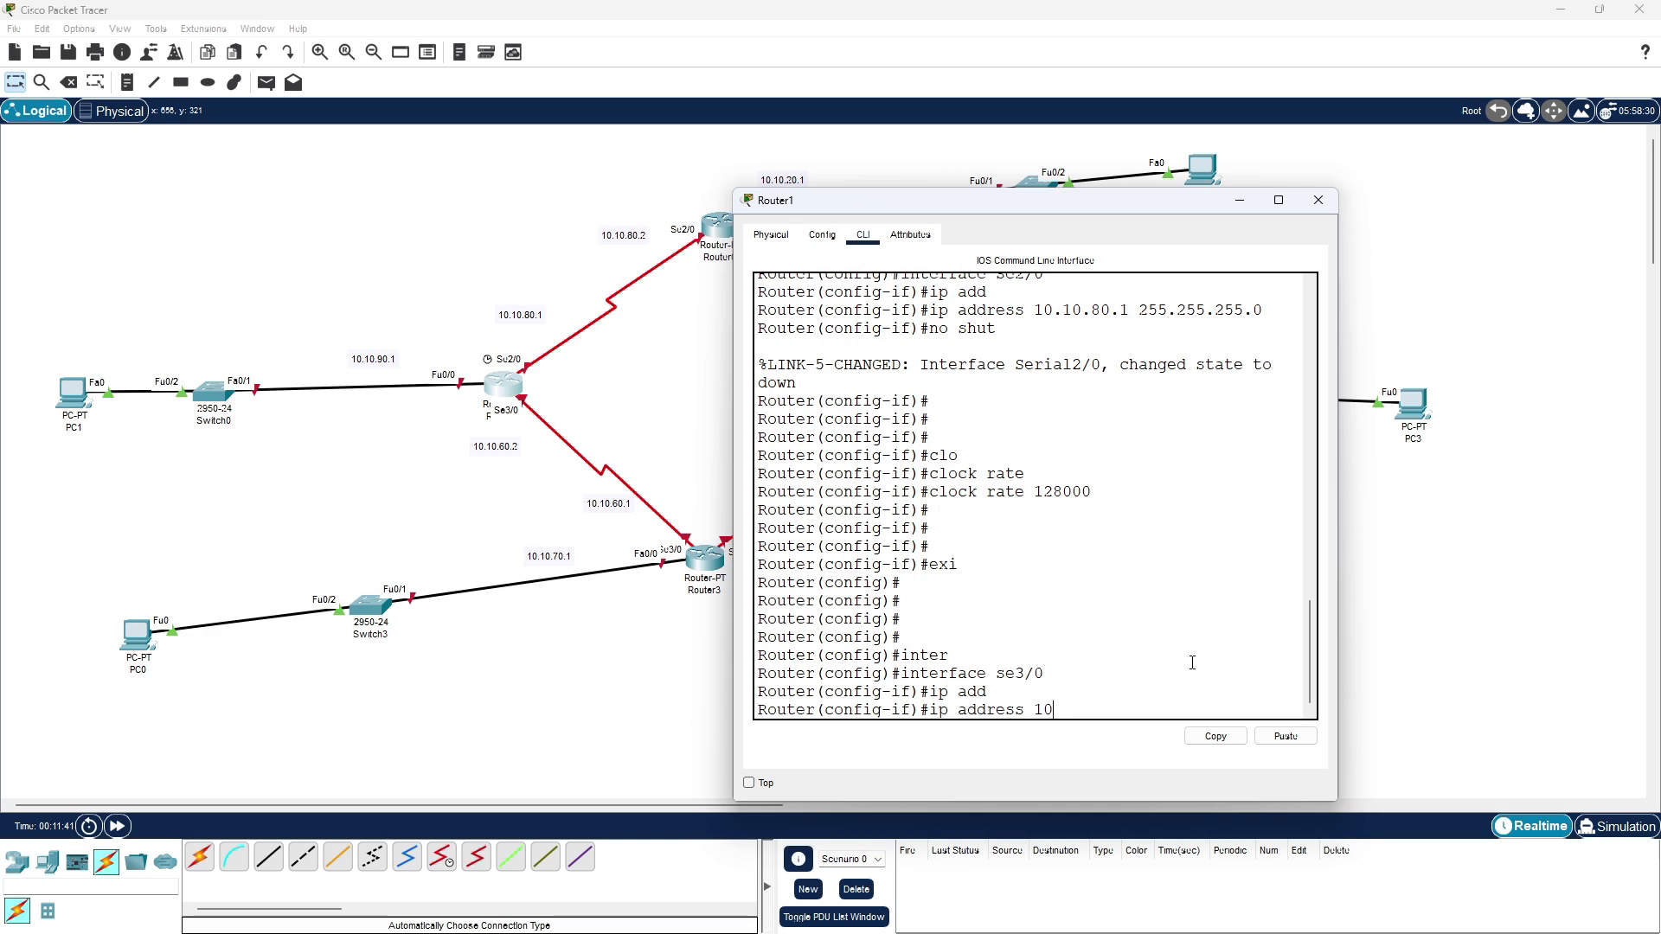
type(".10.60.2 255.255.255.0")
key("Return")
- Enable Router1's interface se3/0 with no shut and return to global configuration mode
type("no ")
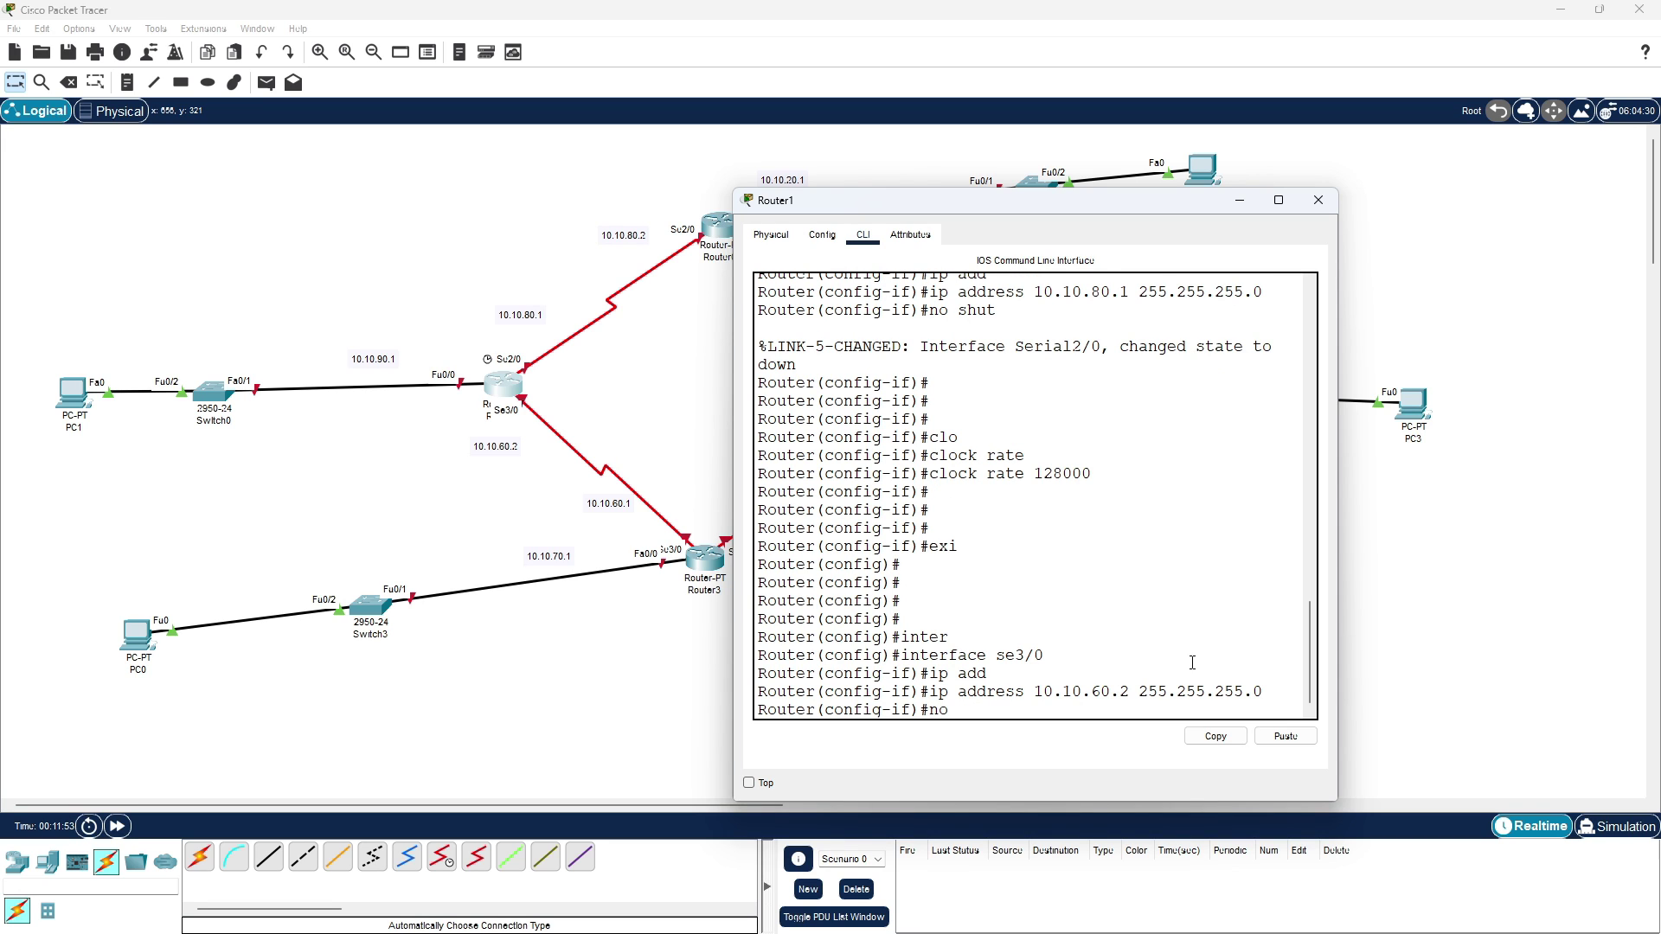
type("shut")
key("Return")
key("Return")
key("Return")
key("Return")
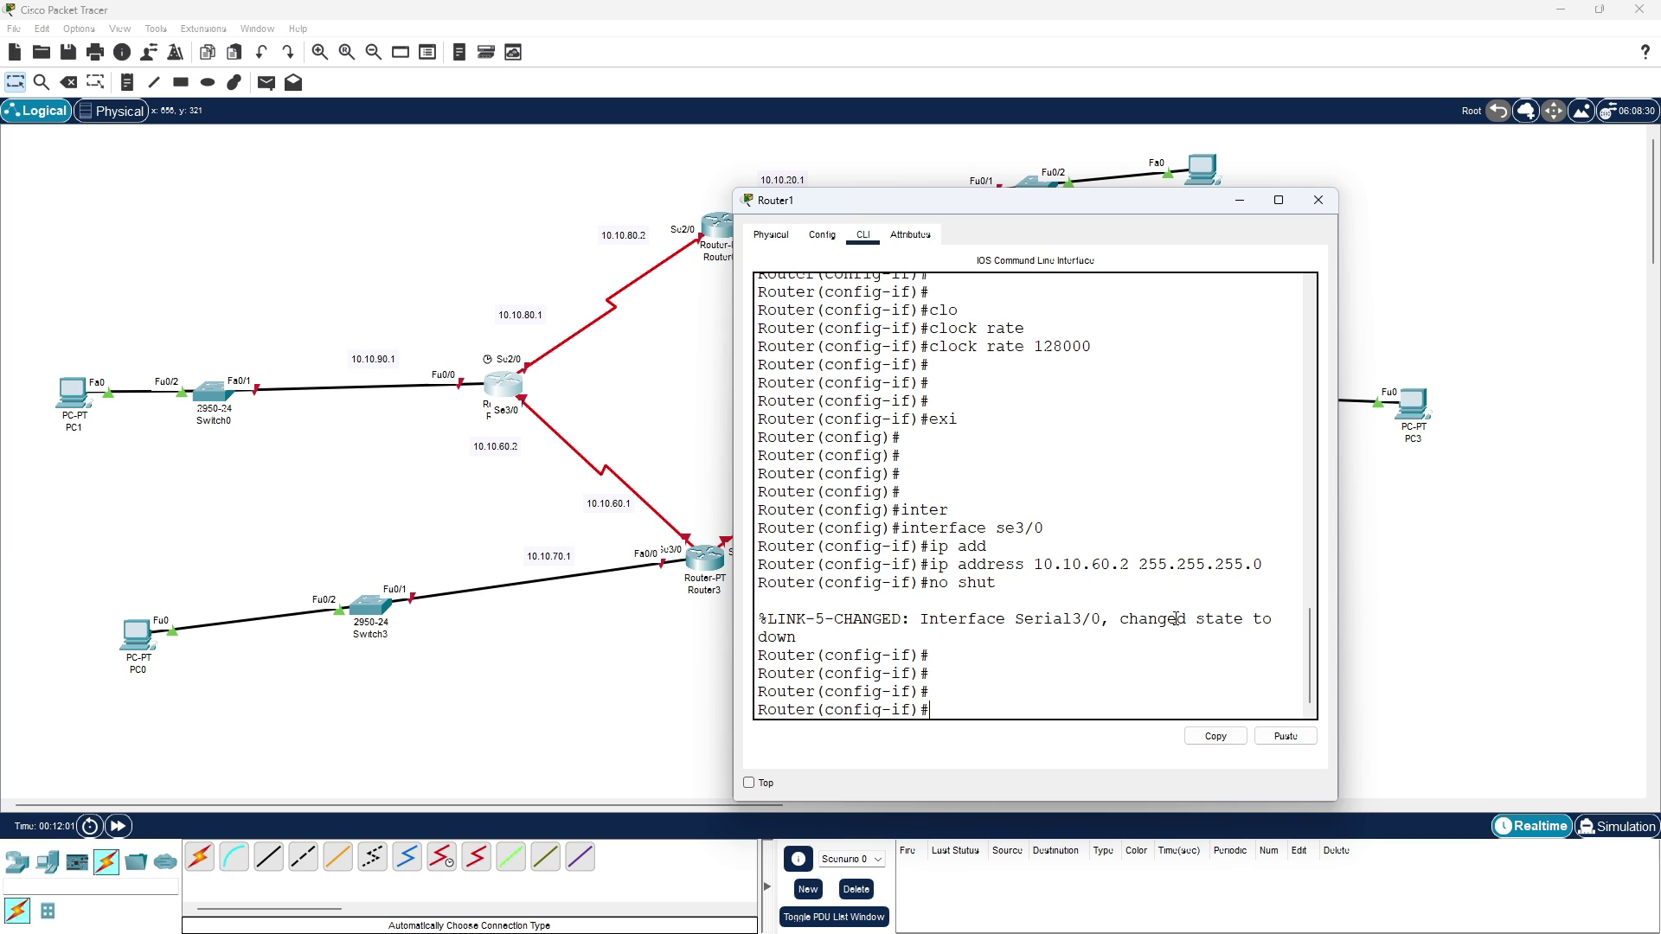
type("ex")
key("Return")
key("Return")
key("Return")
key("Return")
- Assign Router1's interface fa0/0 the IP address 10.10.90.1 with mask 255.255.255.0
type("inter")
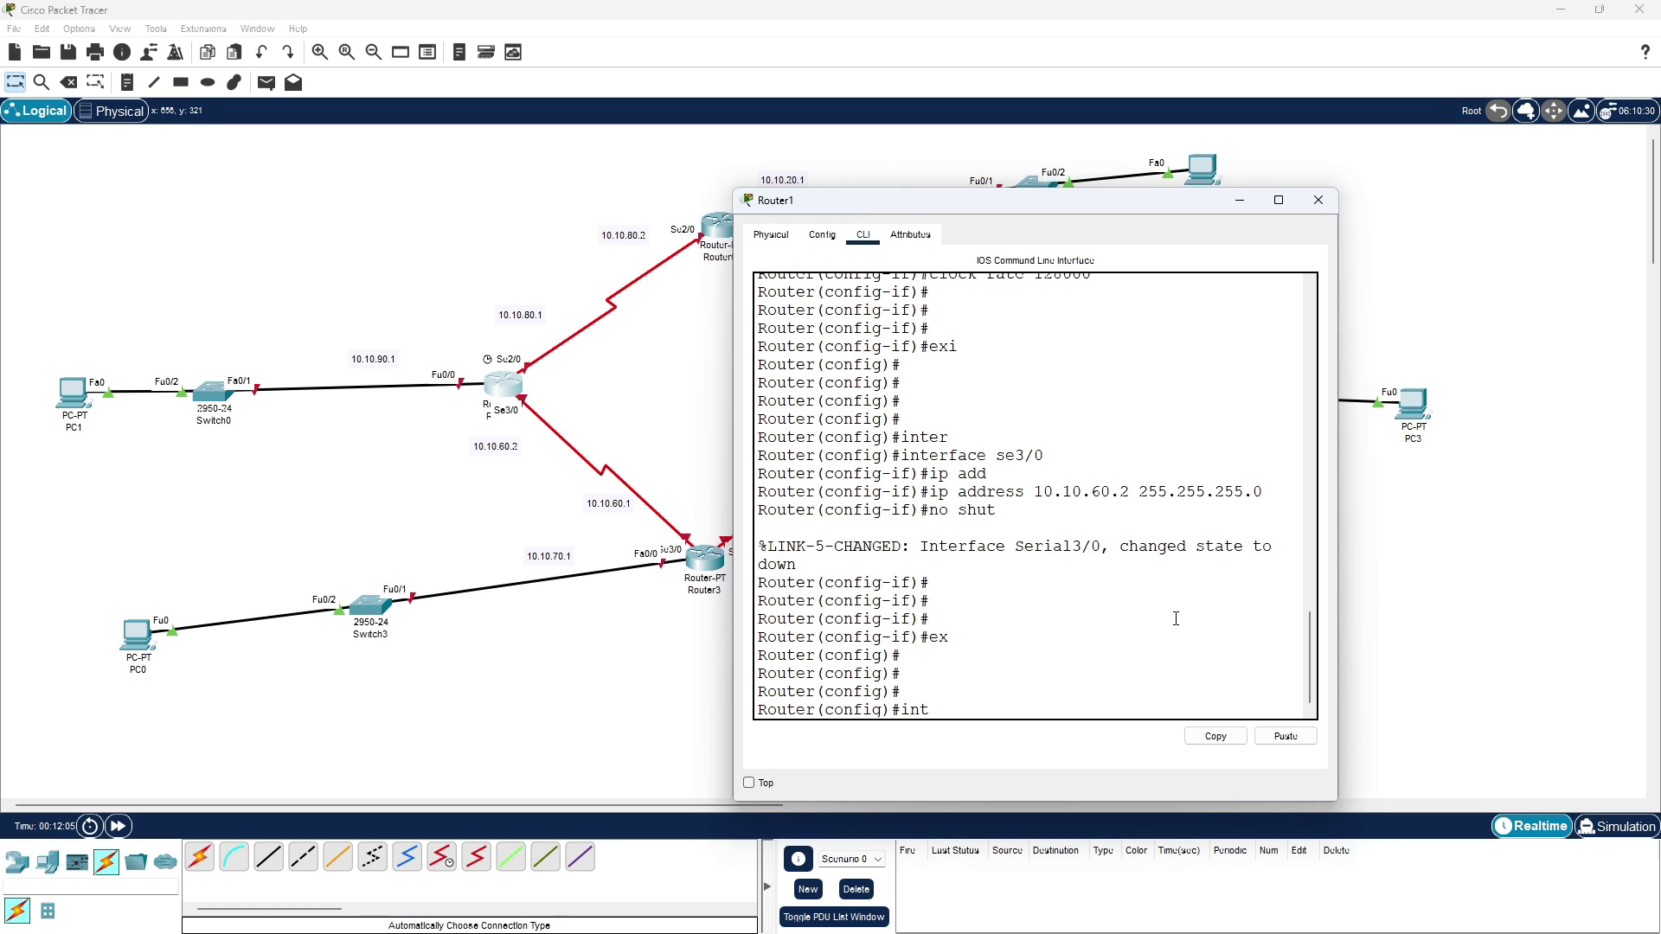
key("Tab")
type("fa0/0")
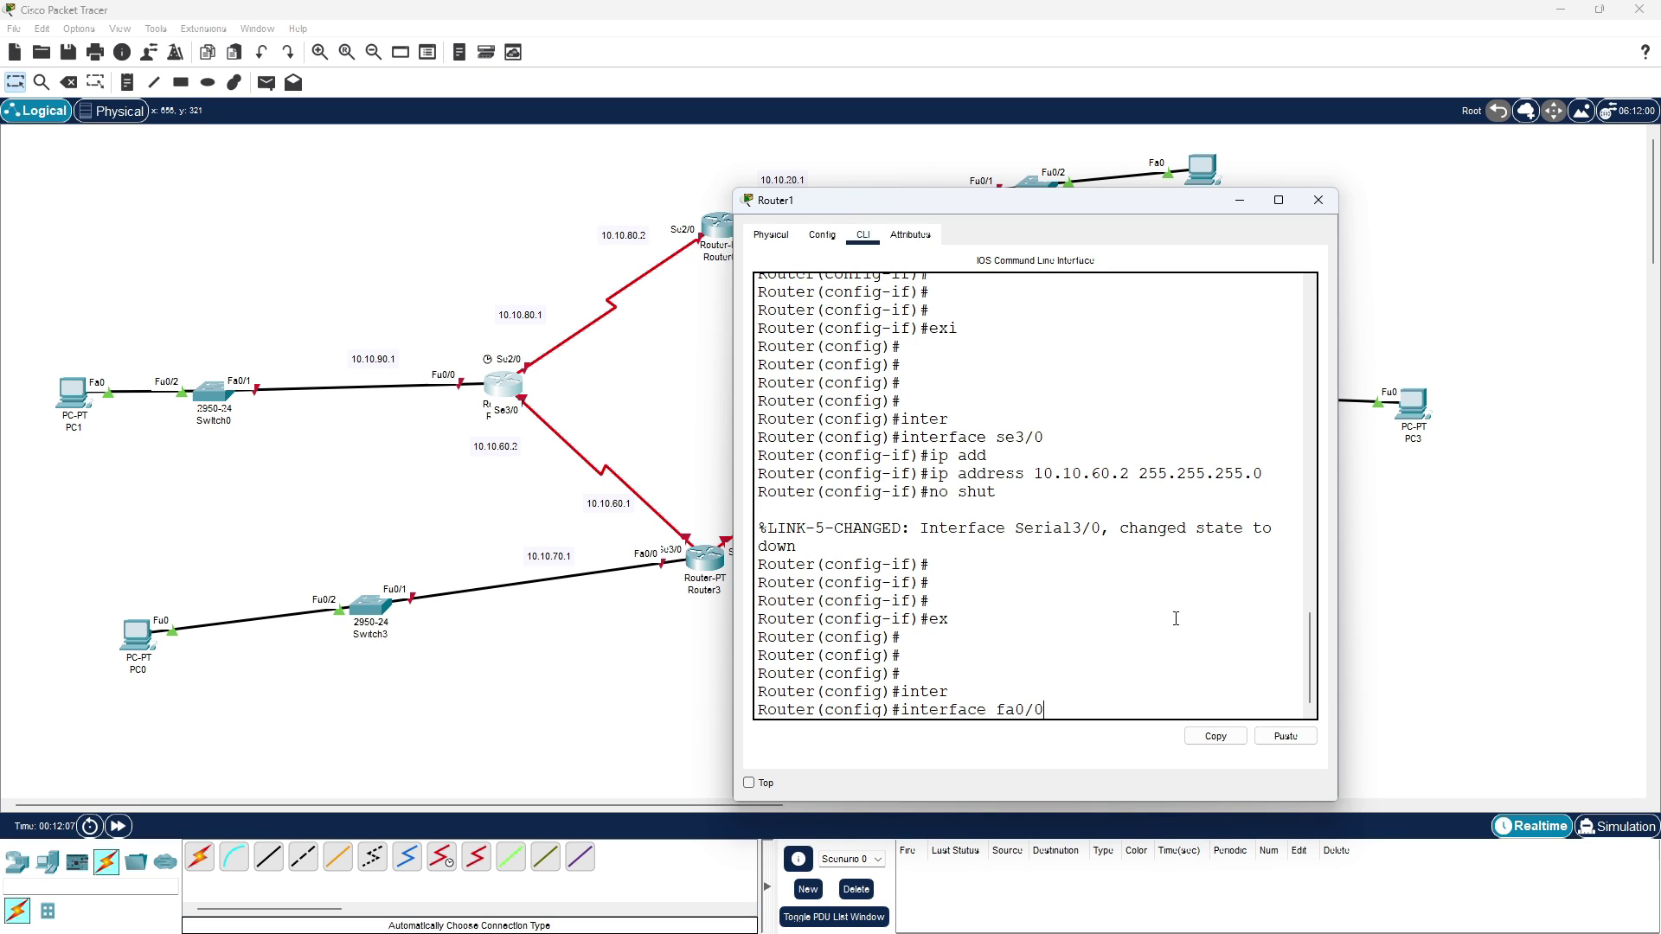
key("Return")
type("ip a")
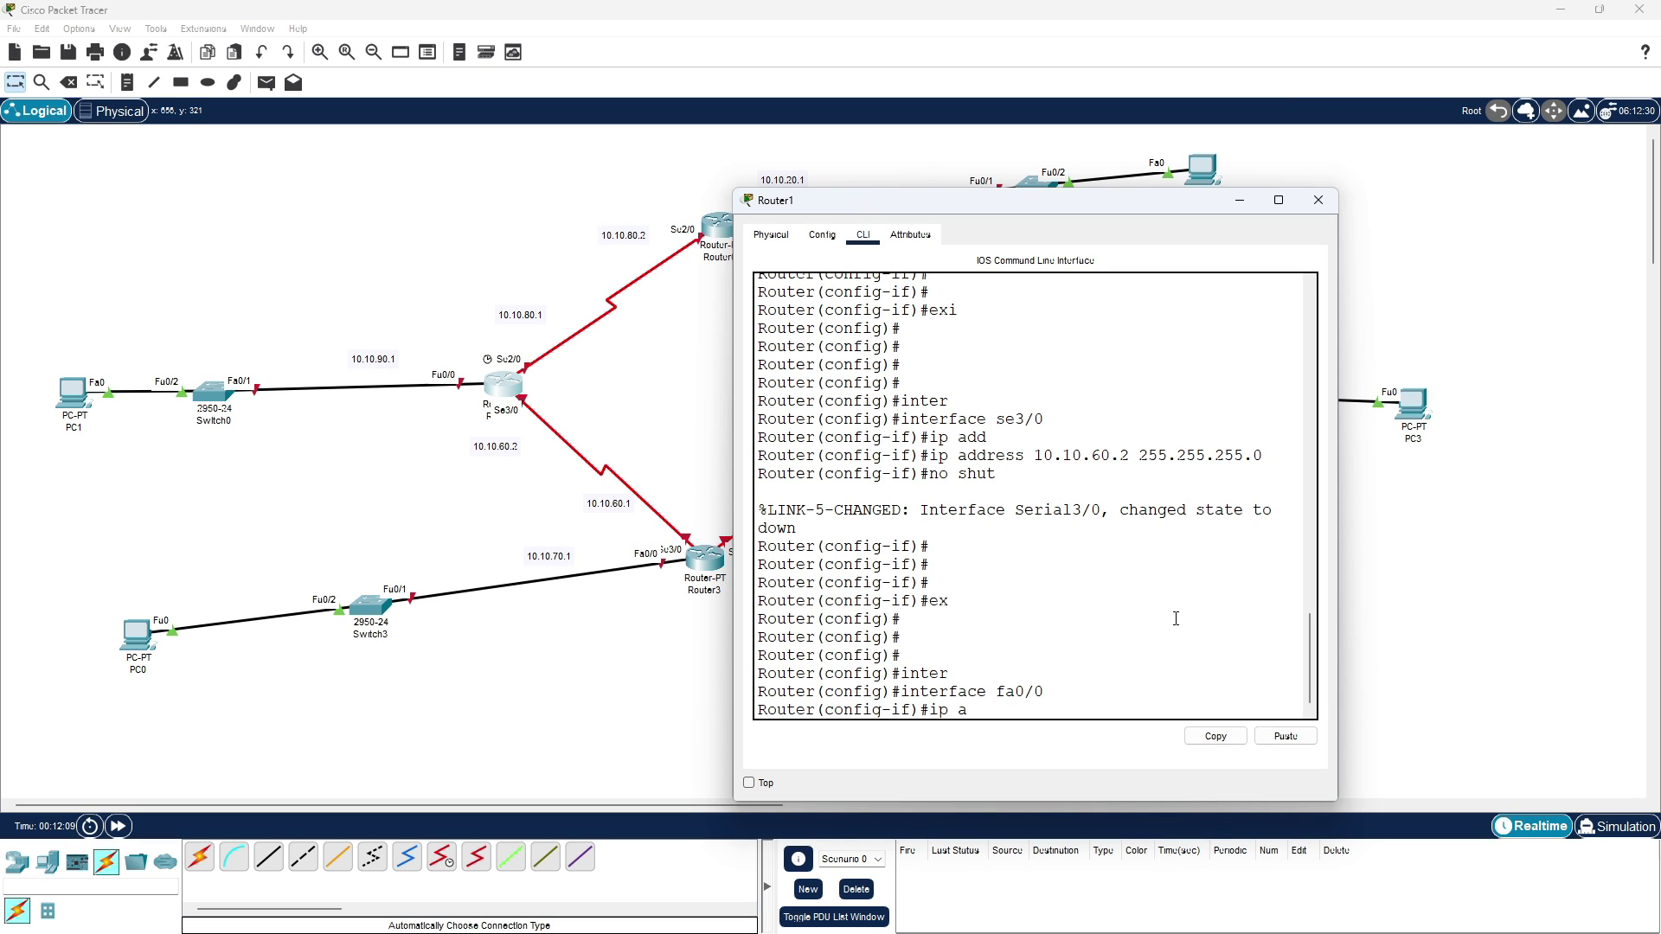
type("dd 10.10.90.1 255.255.255.0")
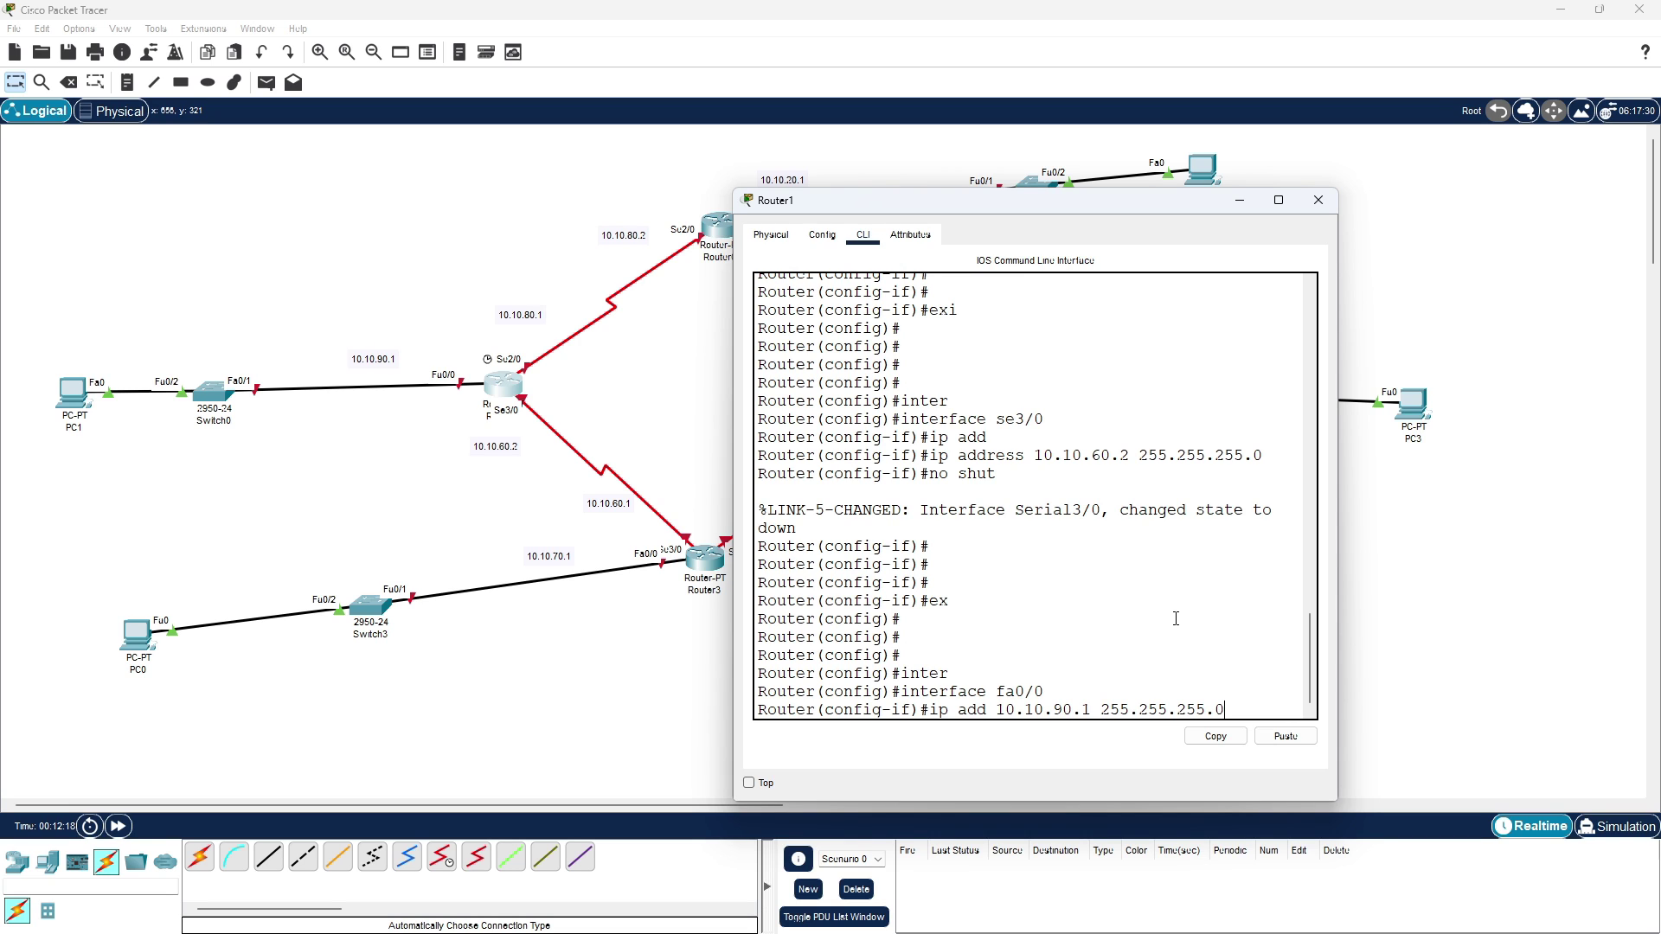
key("Return")
- Enable Router1's interface fa0/0 with no shut
type("no shut")
key("Return")
key("Return")
key("Return")
key("Return")
key("Return")
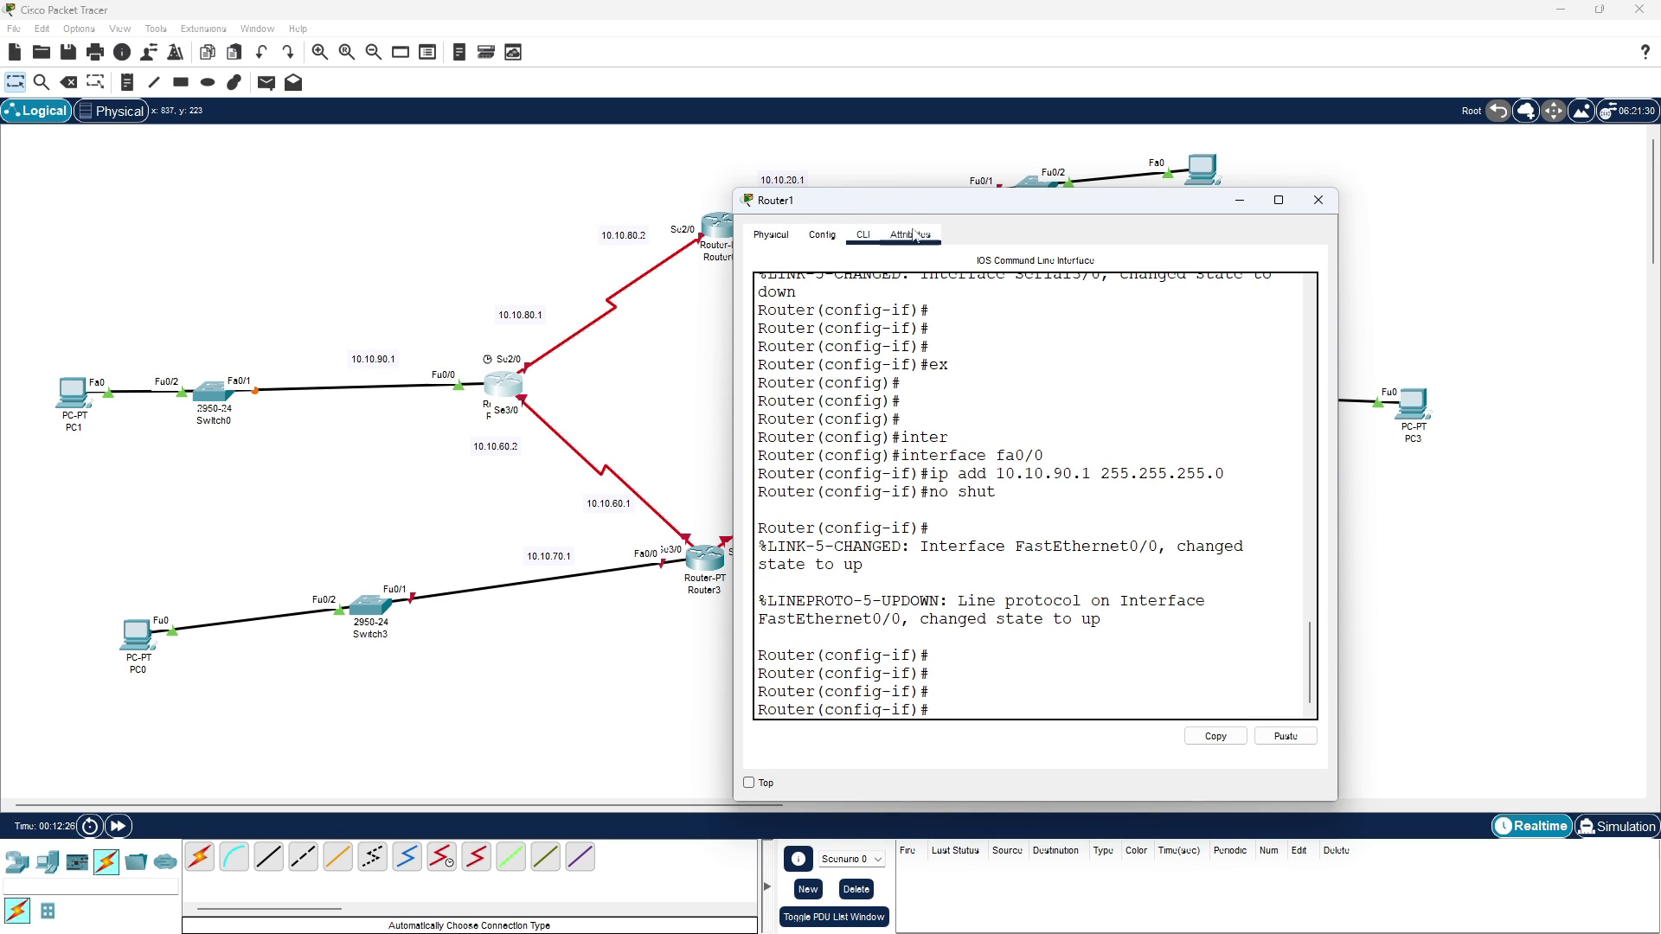
- Switch to Router0's command line and decline its initial configuration dialog
left_click_drag(904, 202, 1045, 200)
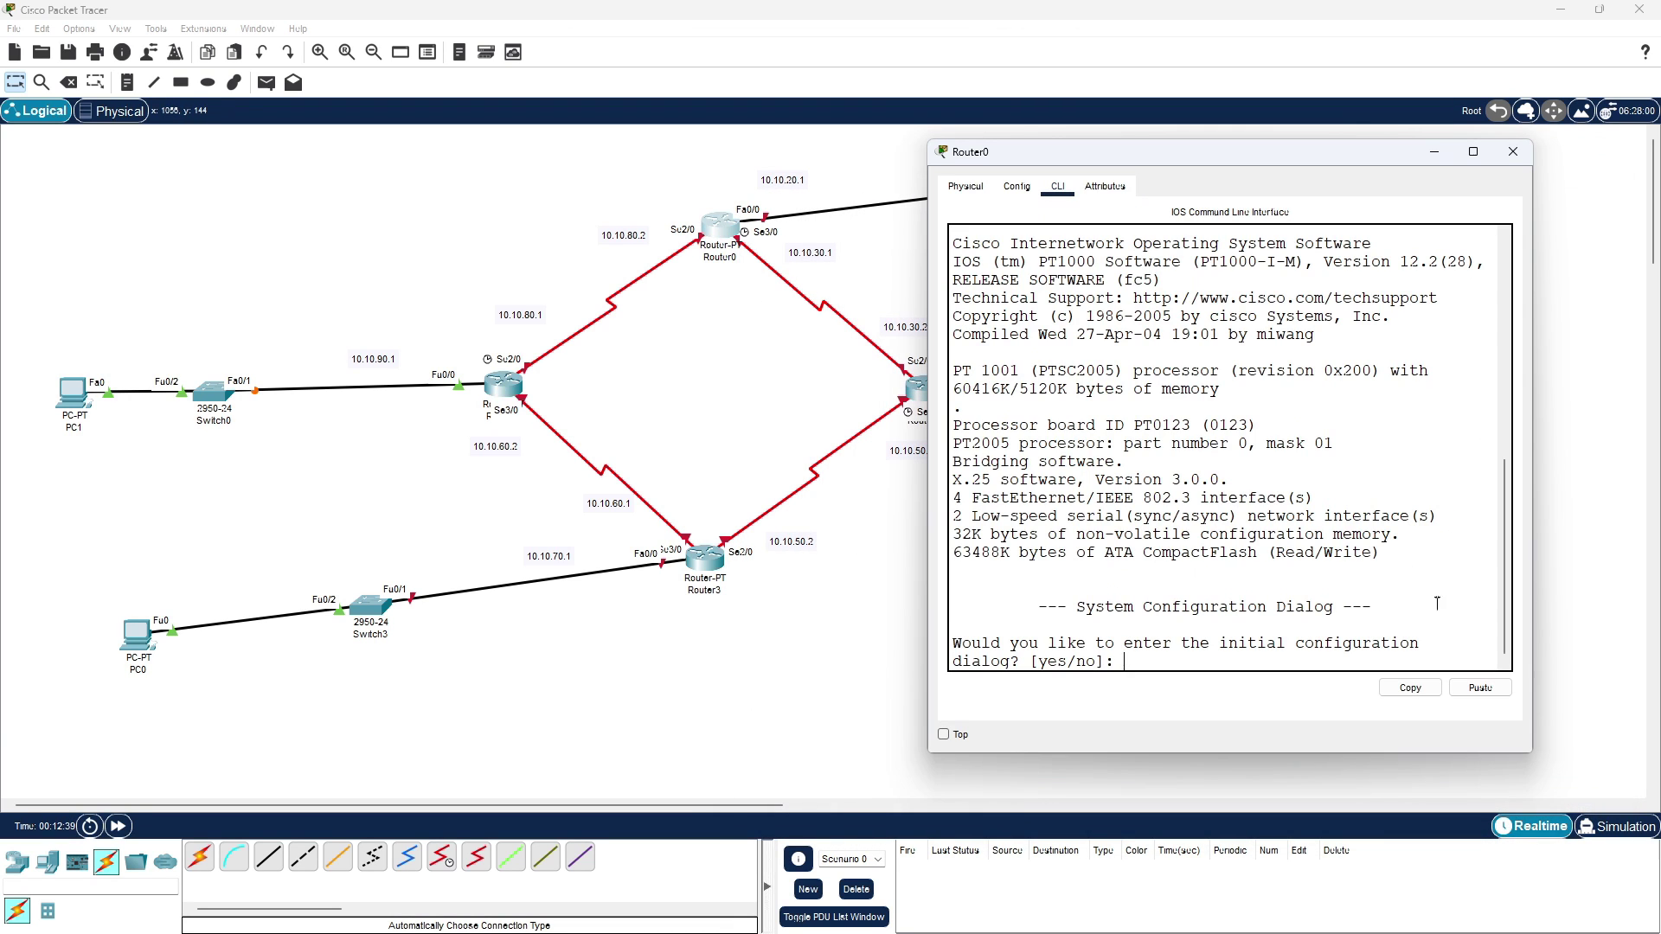
type("n")
key("Return")
key("Return")
key("Return")
key("Return")
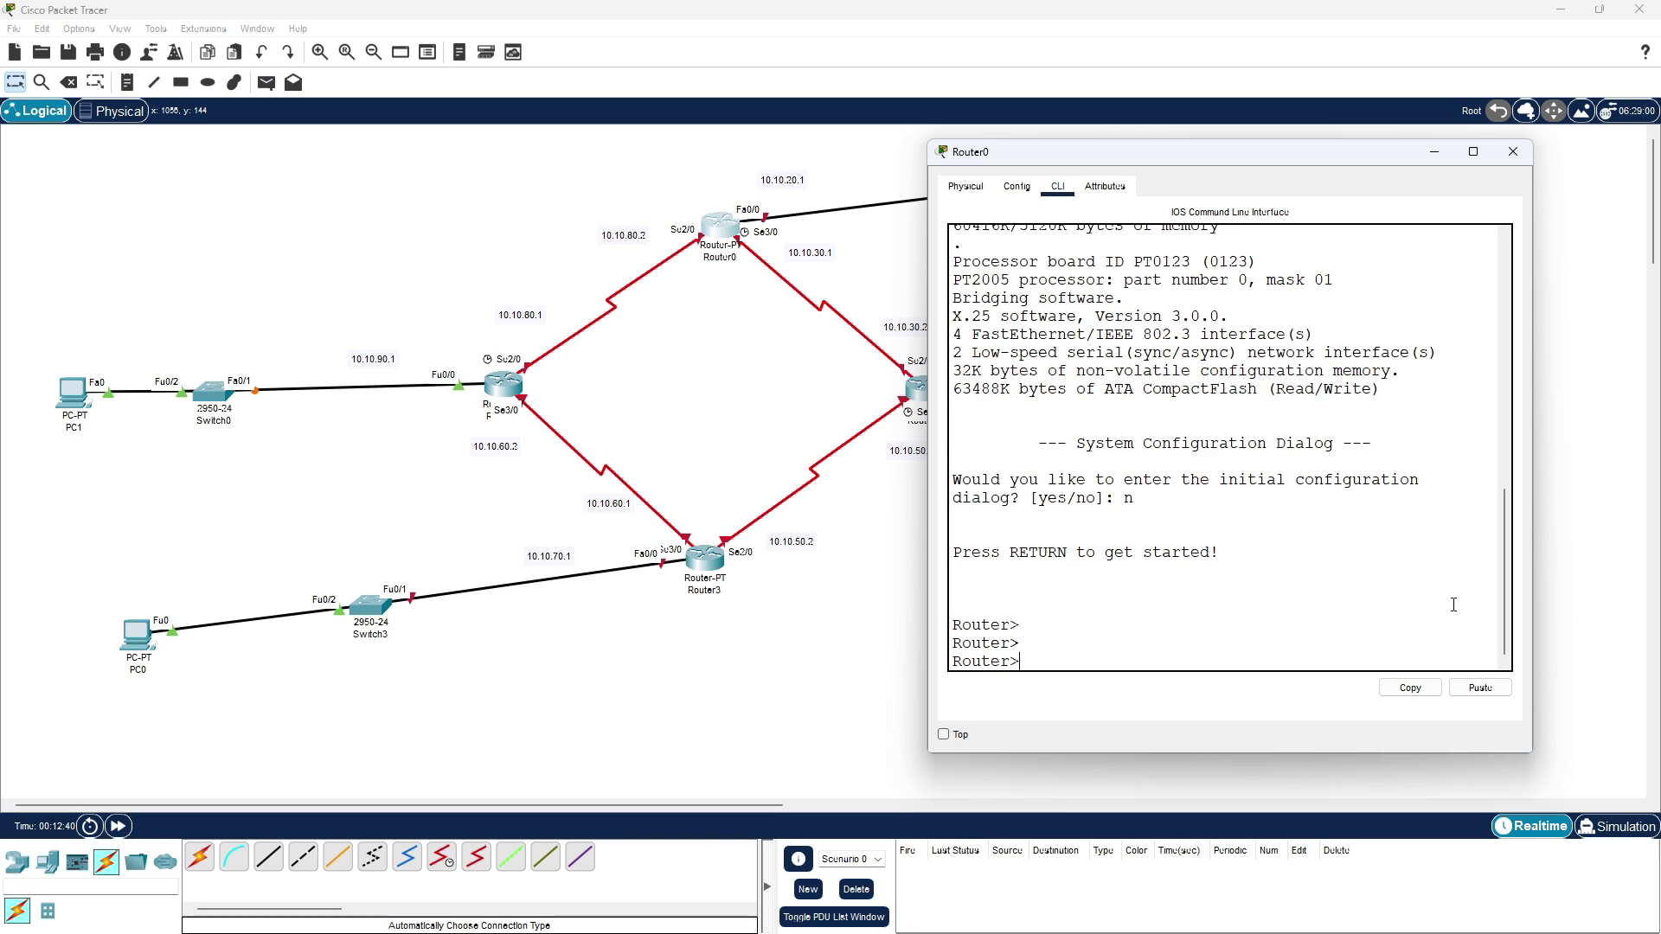
- Enter privileged mode on Router0 and start global configuration with configure terminal
type("en")
key("Return")
key("Return")
key("Return")
type("c")
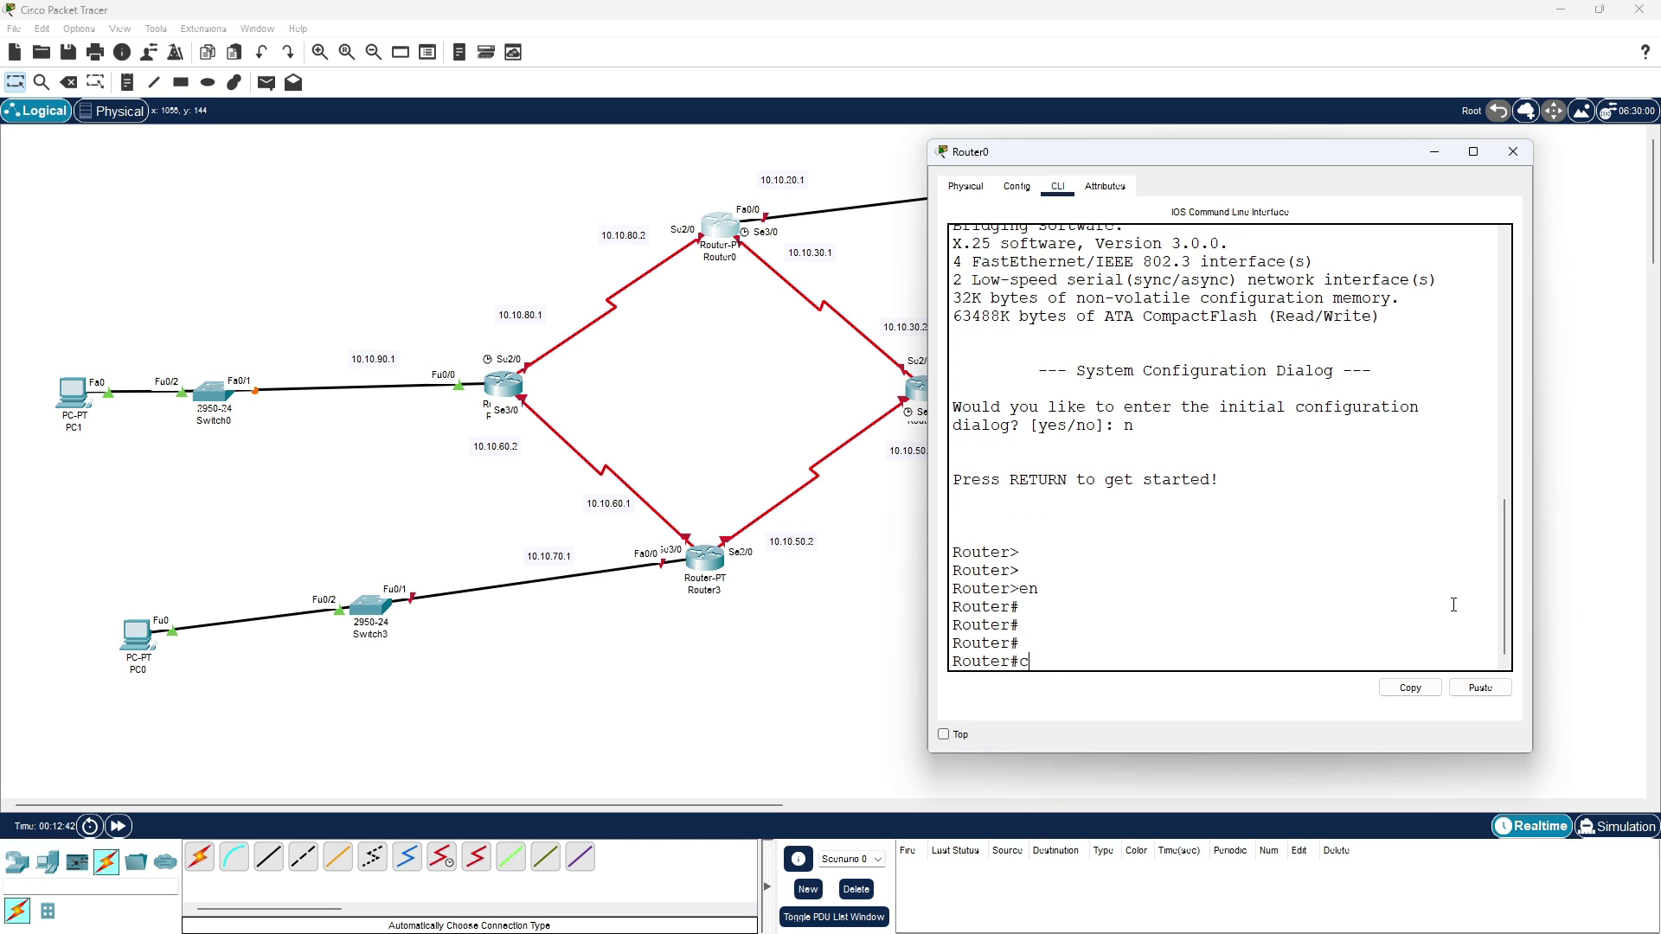
type("onfi")
key("Tab")
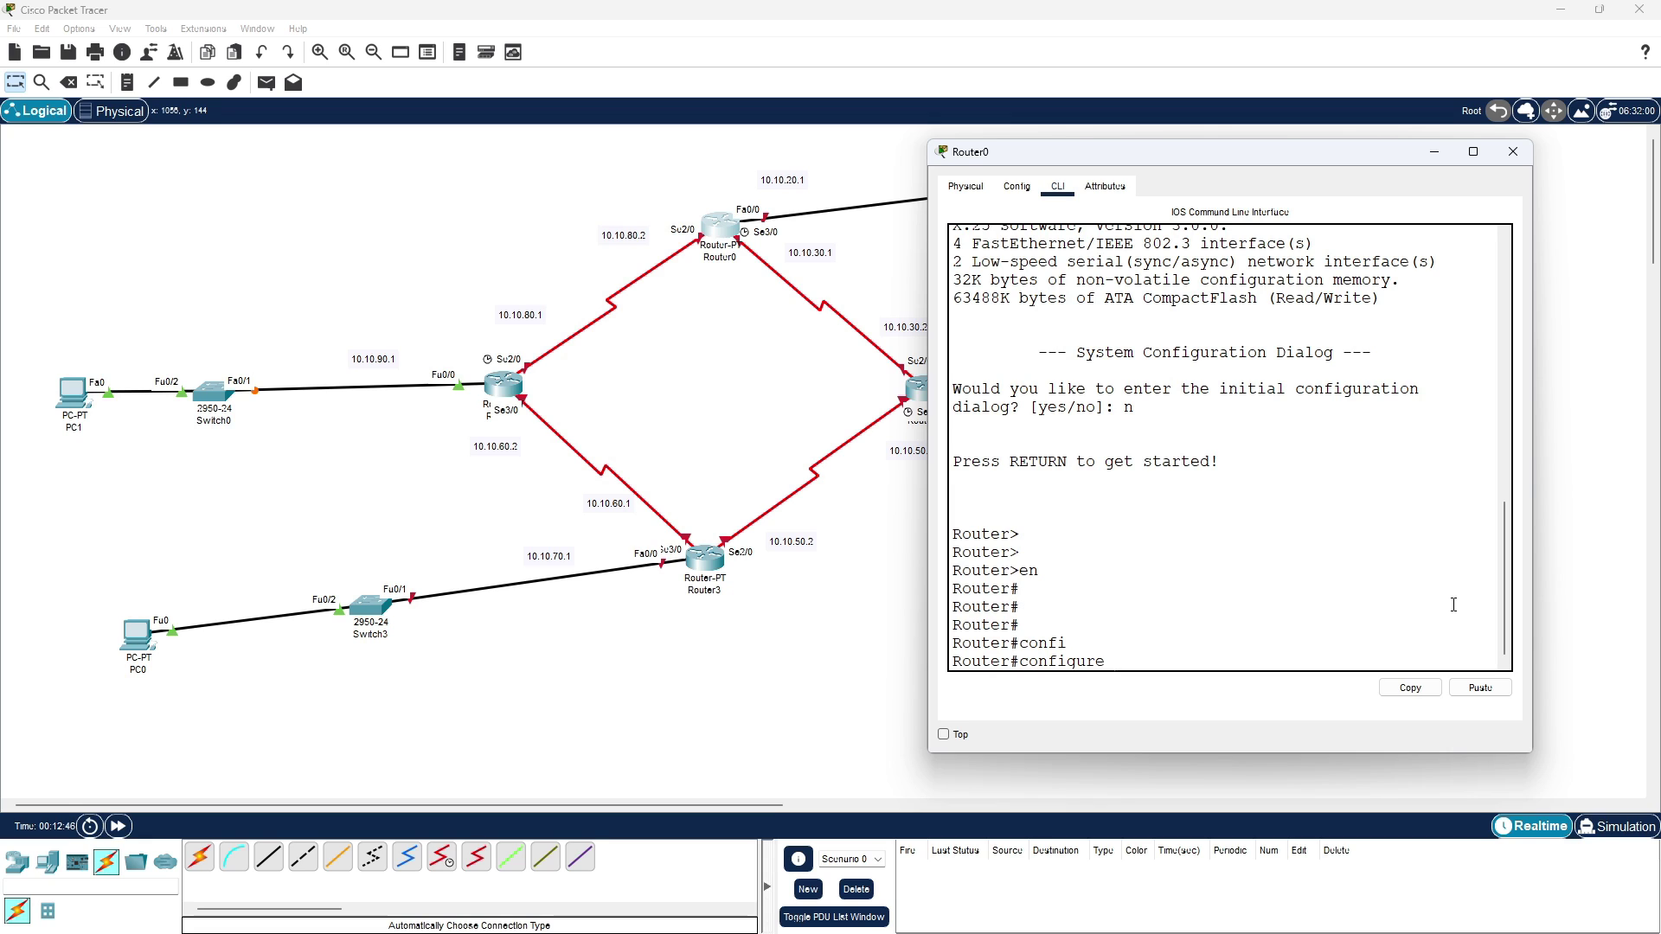
type("ter")
key("Tab")
key("Return")
key("Return")
key("Return")
key("Return")
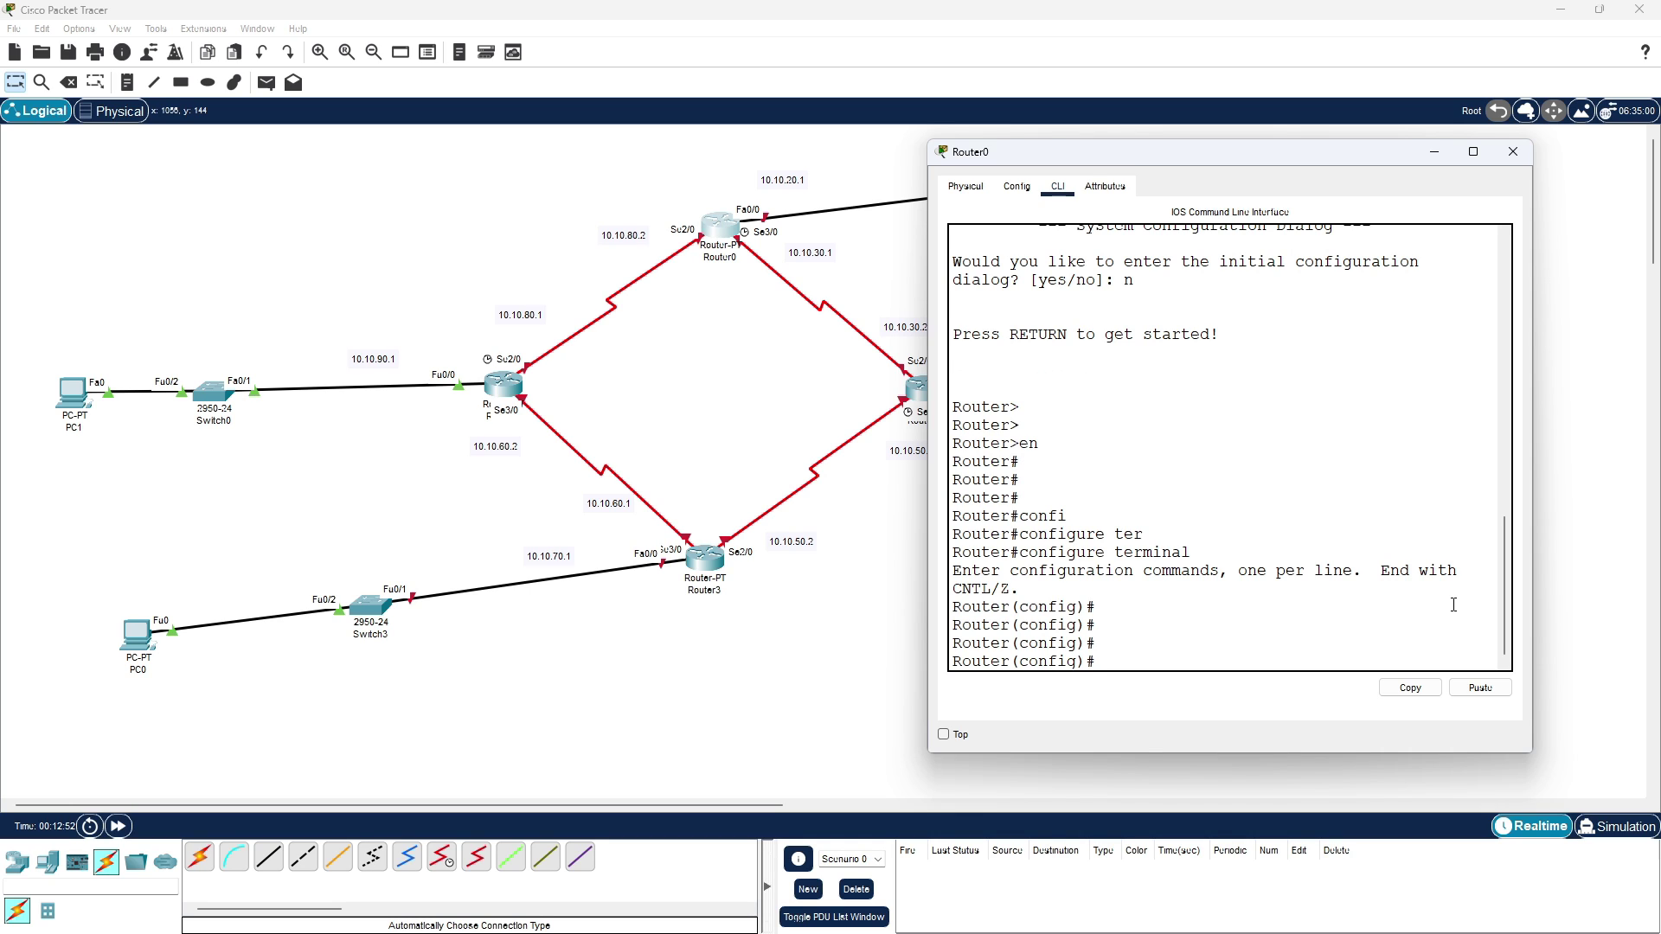
- Assign Router0's interface se2/0 the IP address 10.10.80.2 with mask 255.255.255.0
type("inter")
key("Tab")
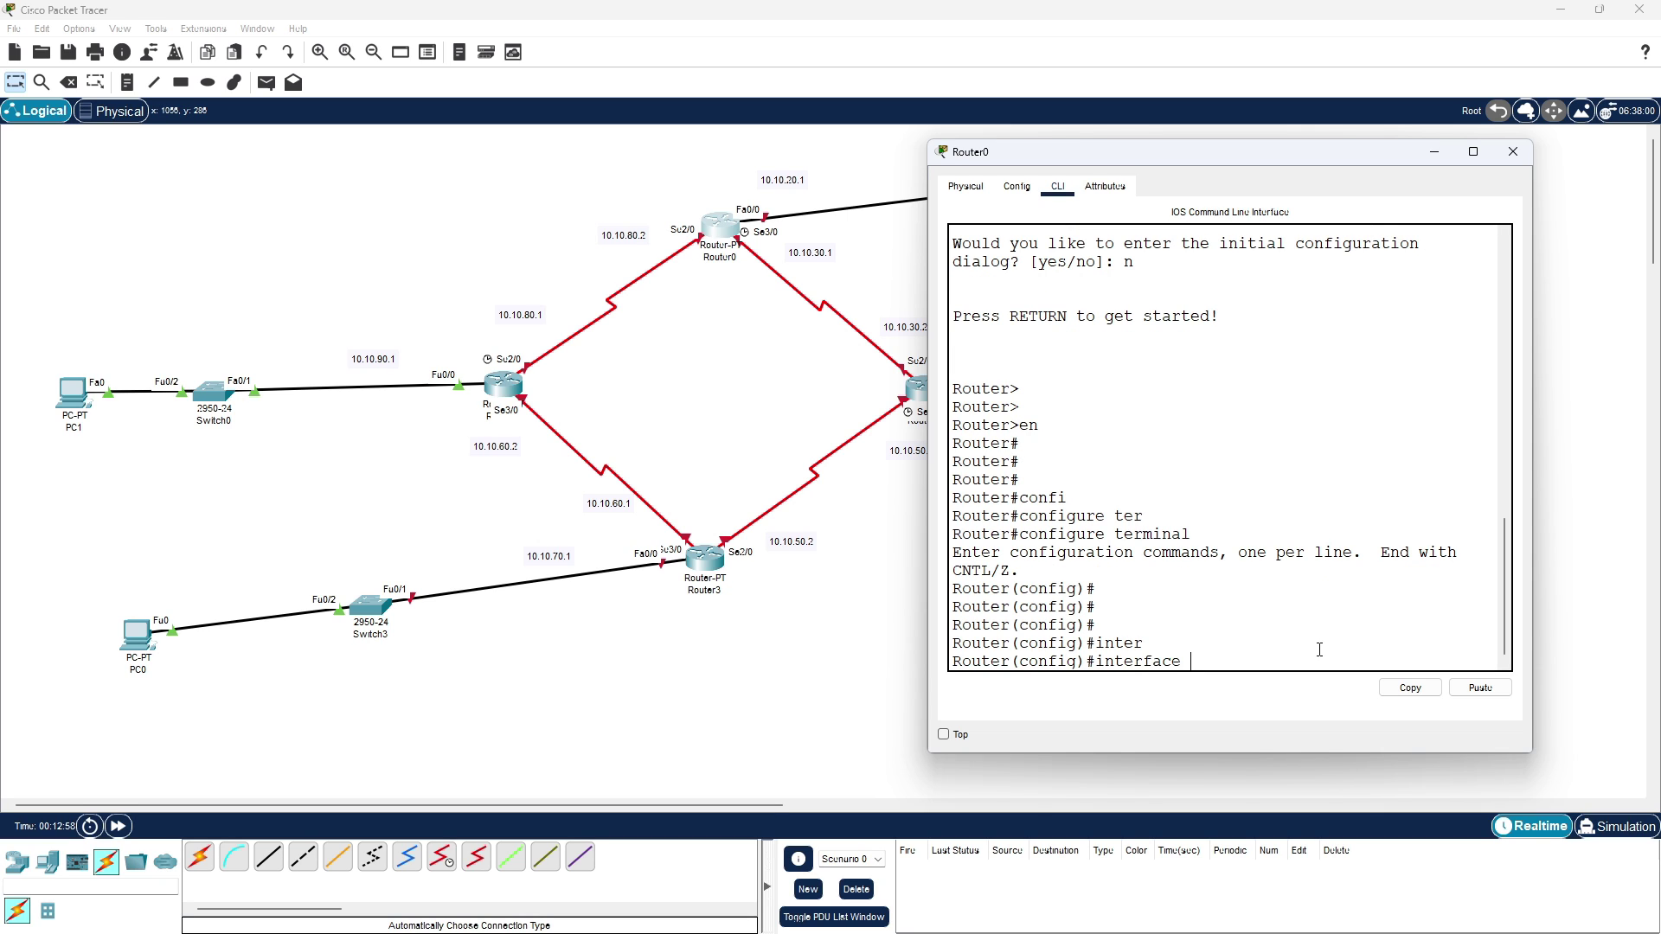
type("se20")
key("BackSpace")
type("/*")
key("BackSpace")
type("0")
key("Return")
type("ip add")
key("Tab")
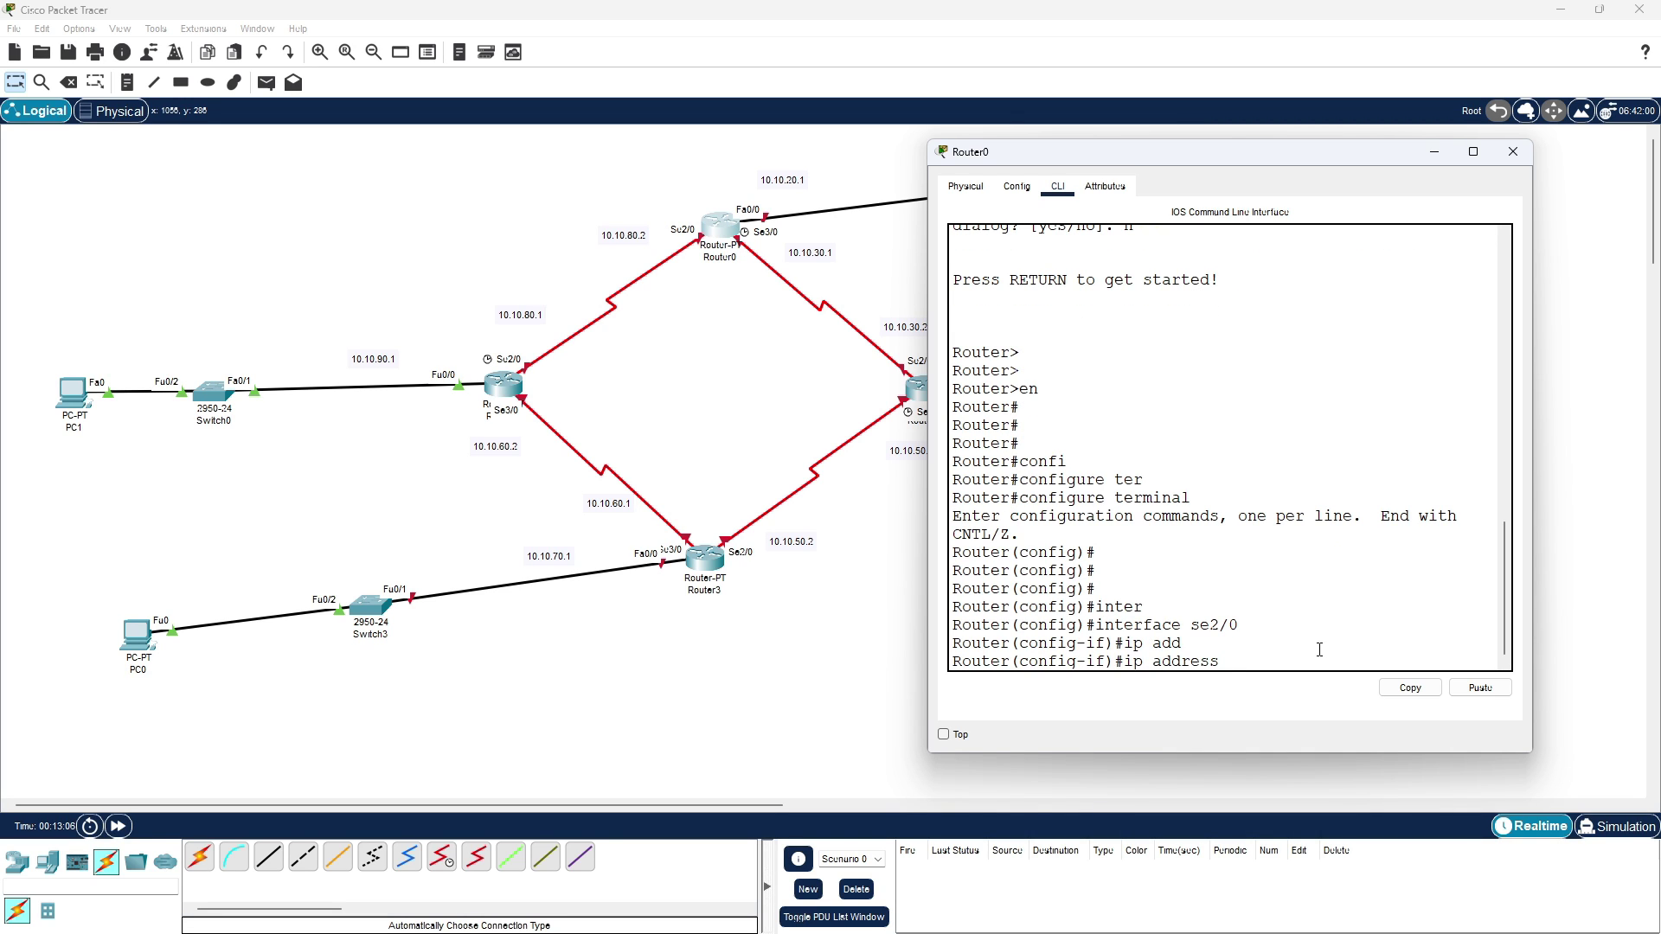
type("10.10.80.2 255.255.255.0")
key("Return")
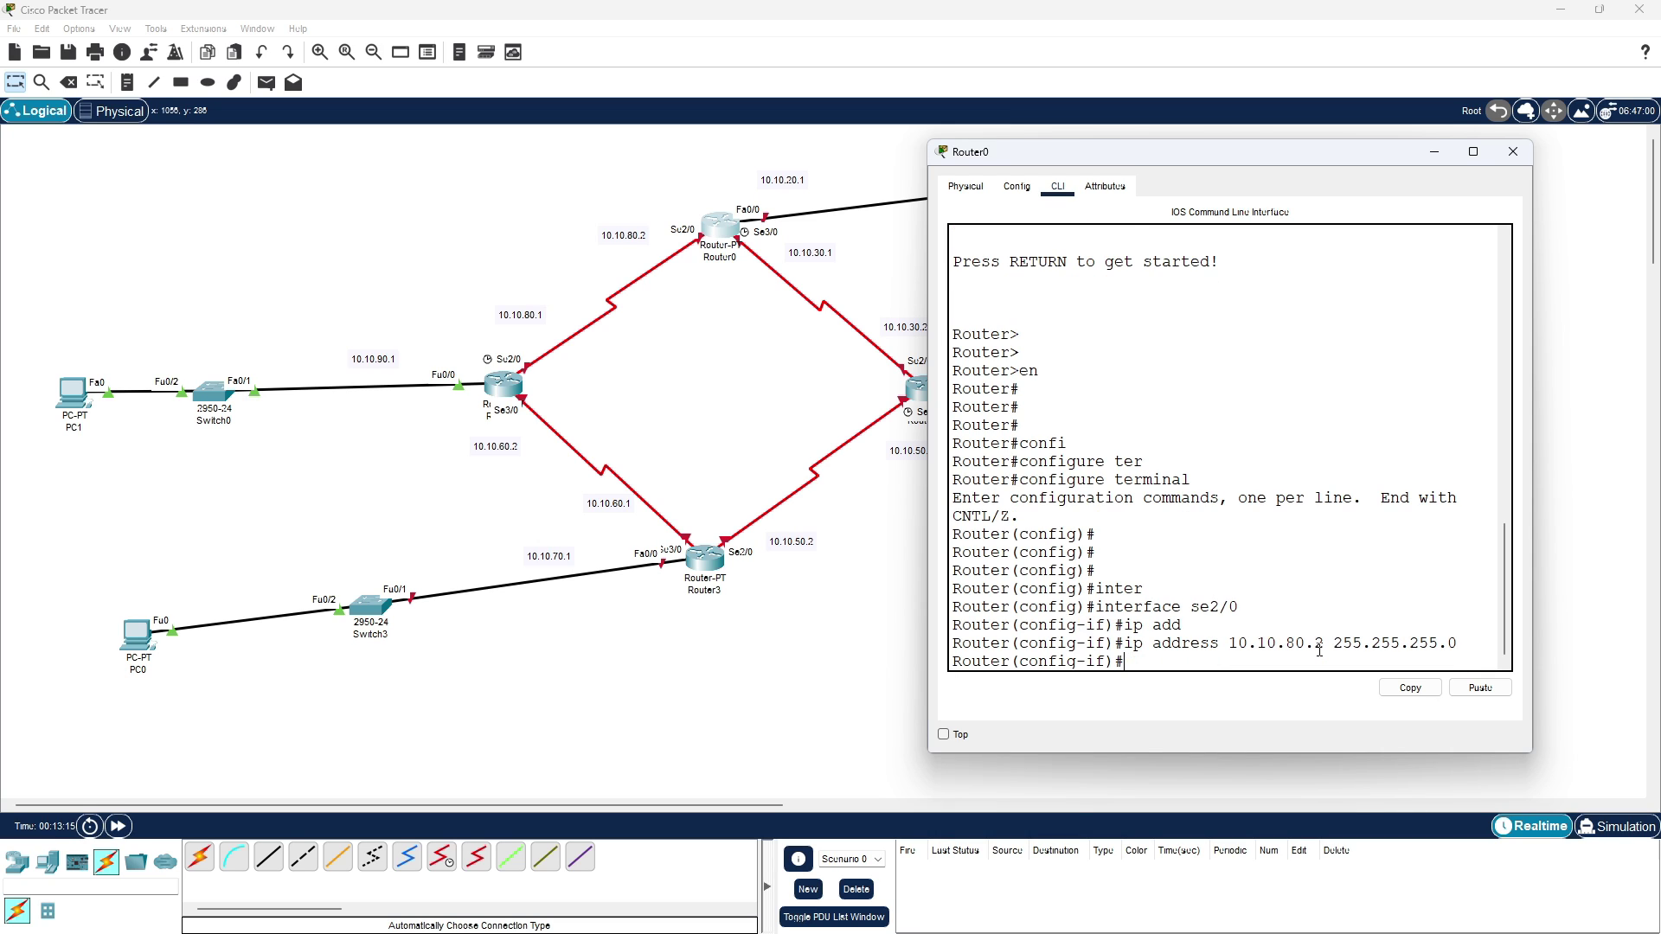
- Enable Router0's interface se2/0 with no shut and return to global configuration mode
type("no shut")
key("Return")
key("Return")
key("Return")
key("Return")
key("Return")
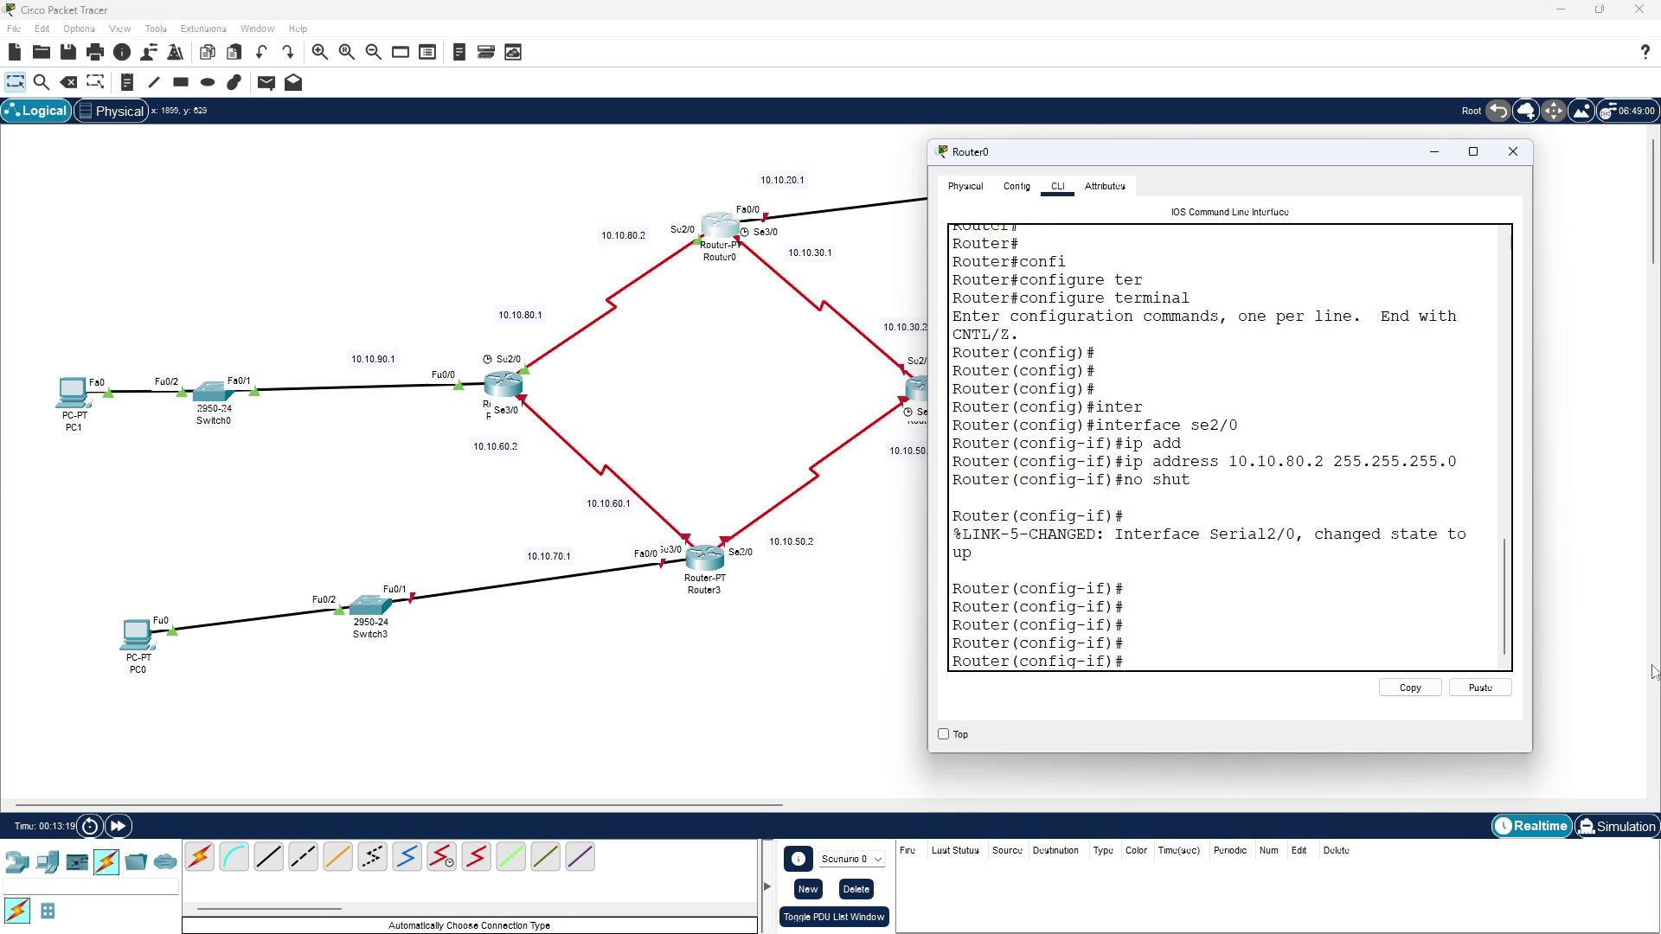
type("exit")
key("Return")
key("Return")
key("Return")
key("Return")
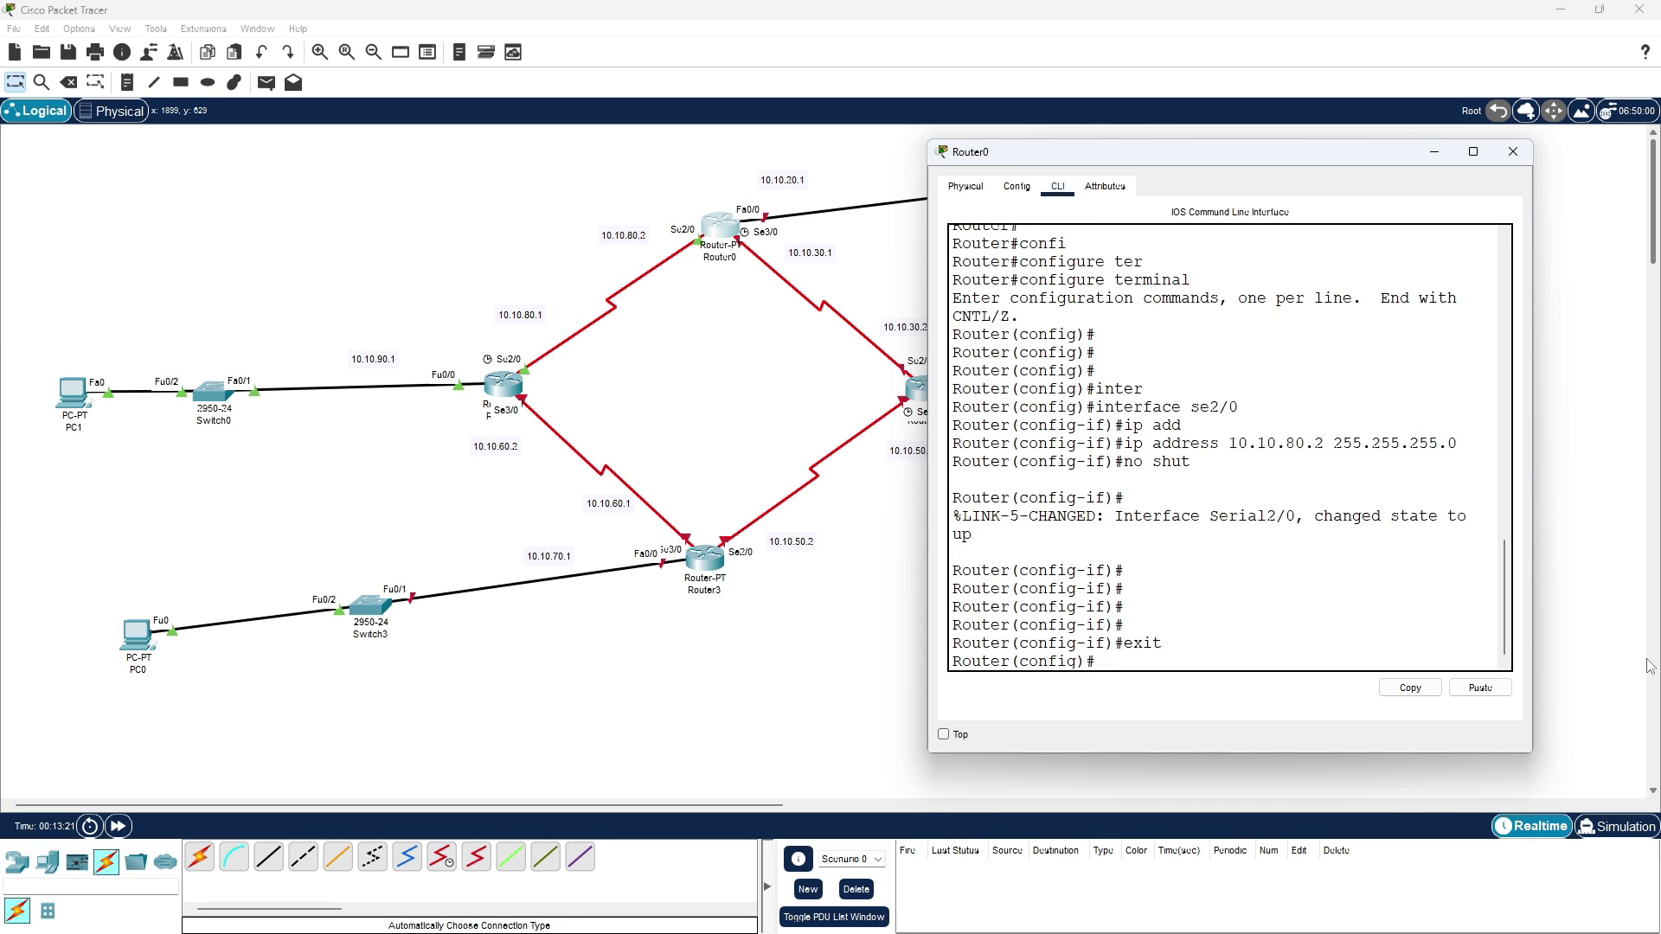
type("inter")
key("Tab")
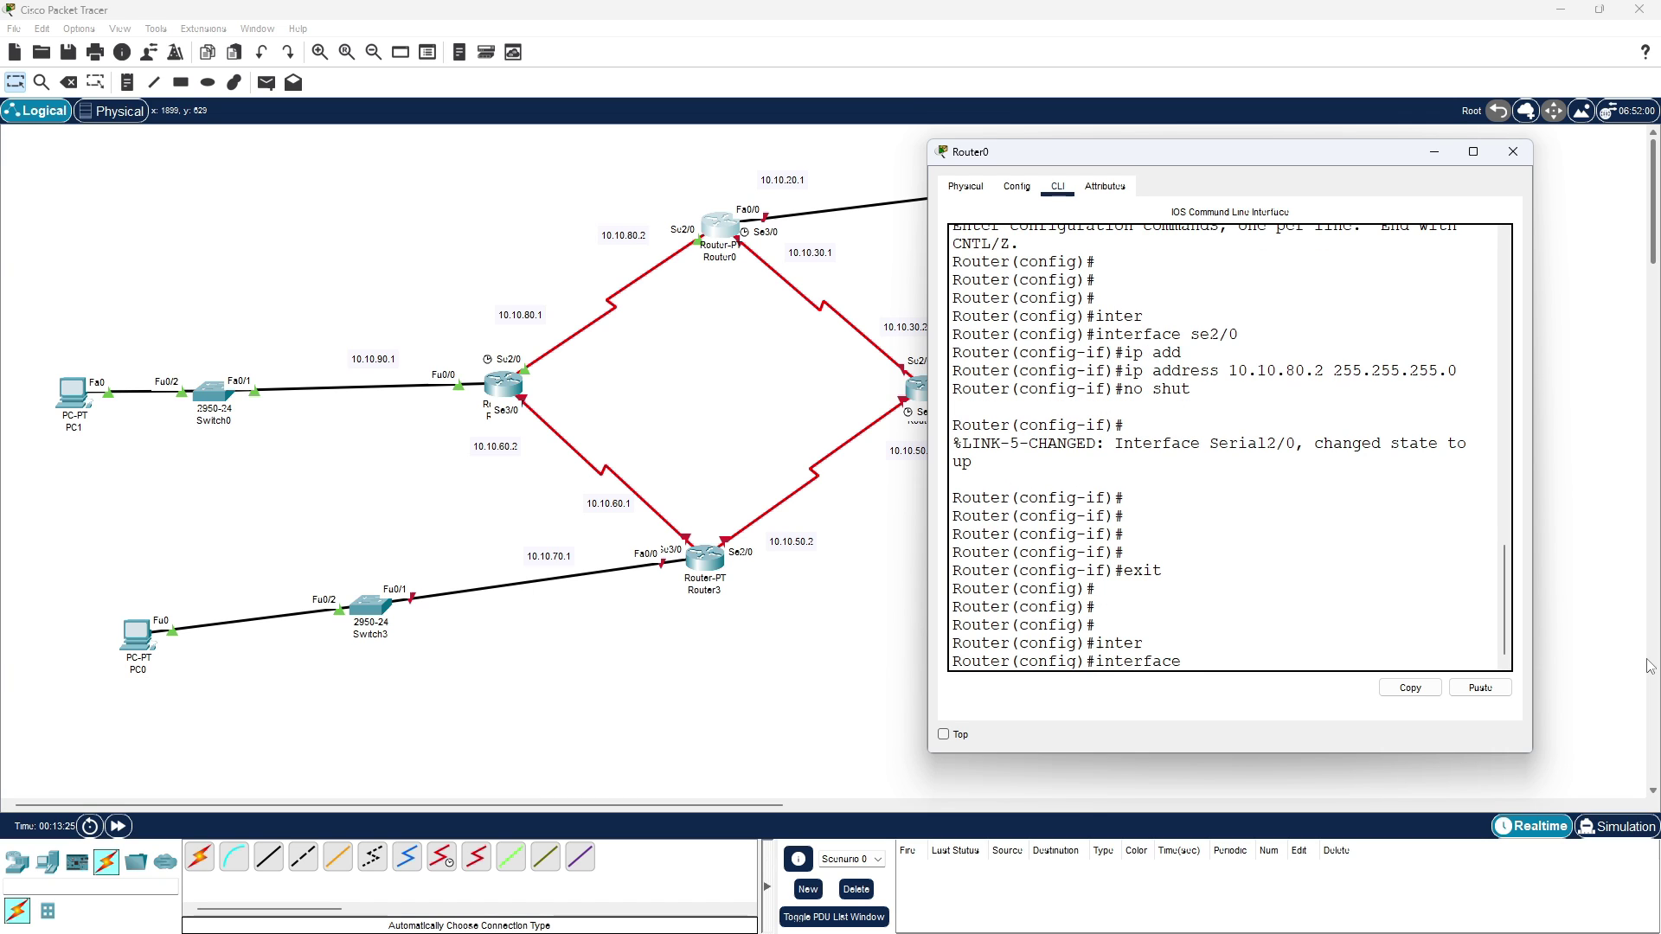
type("fa")
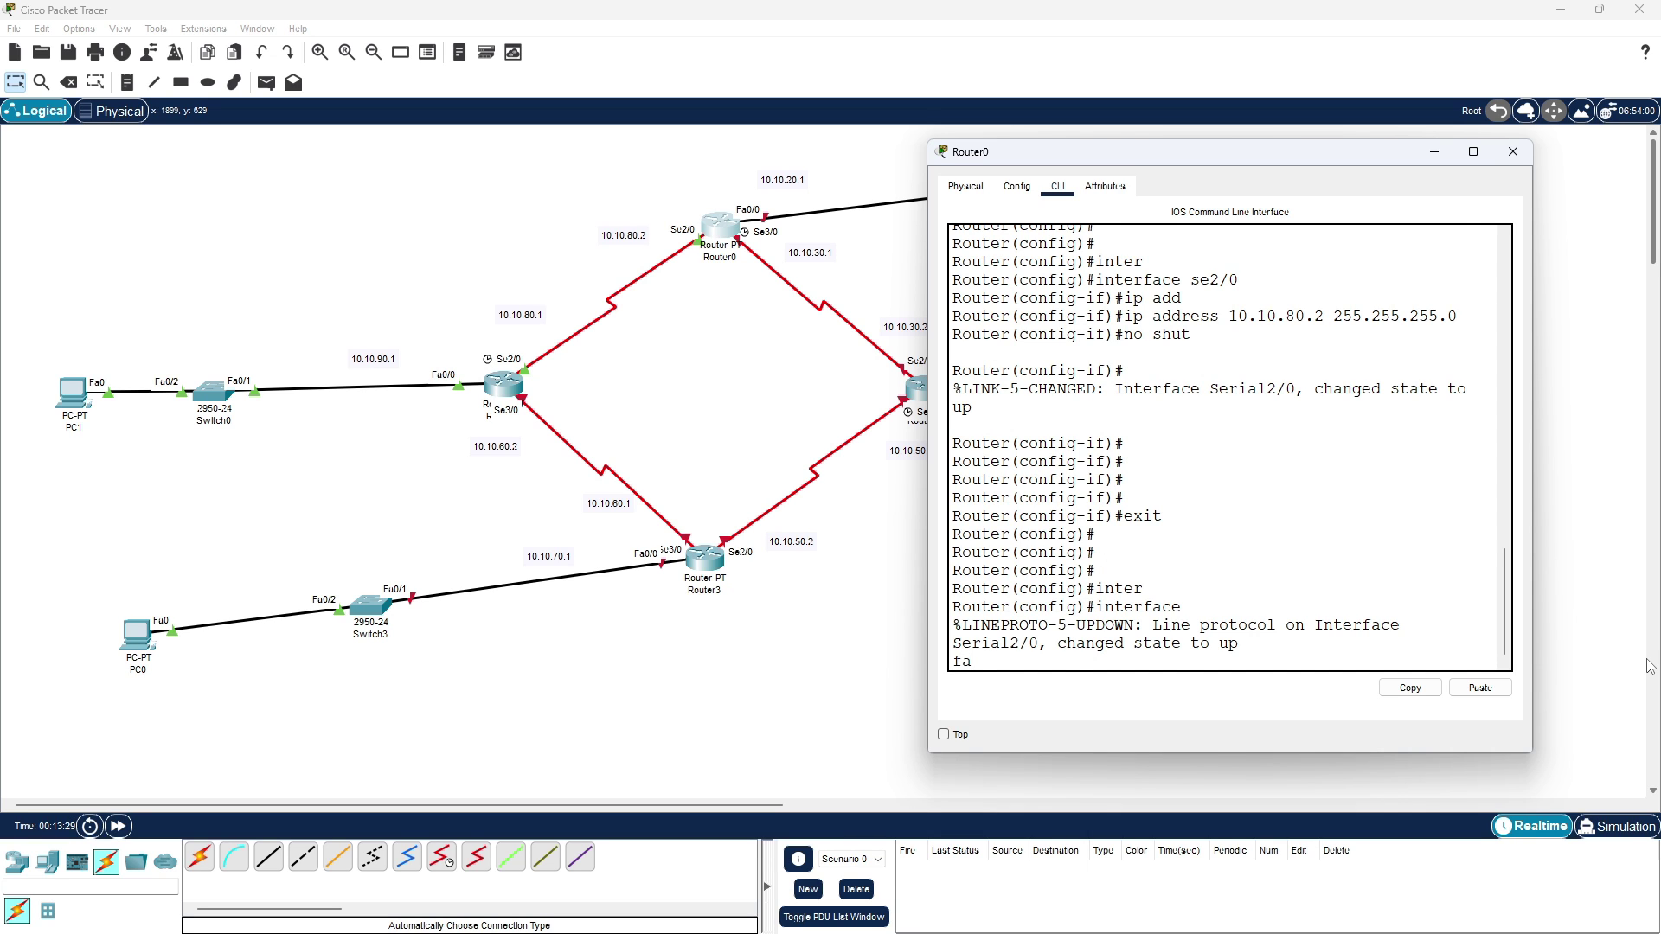
key("Return")
key("Return")
key("Return")
key("Return")
key("Return")
key("Return")
key("Return")
- Assign Router0's interface fa0/0 the IP address 10.10.20.1 with mask 255.255.255.0
type("inter")
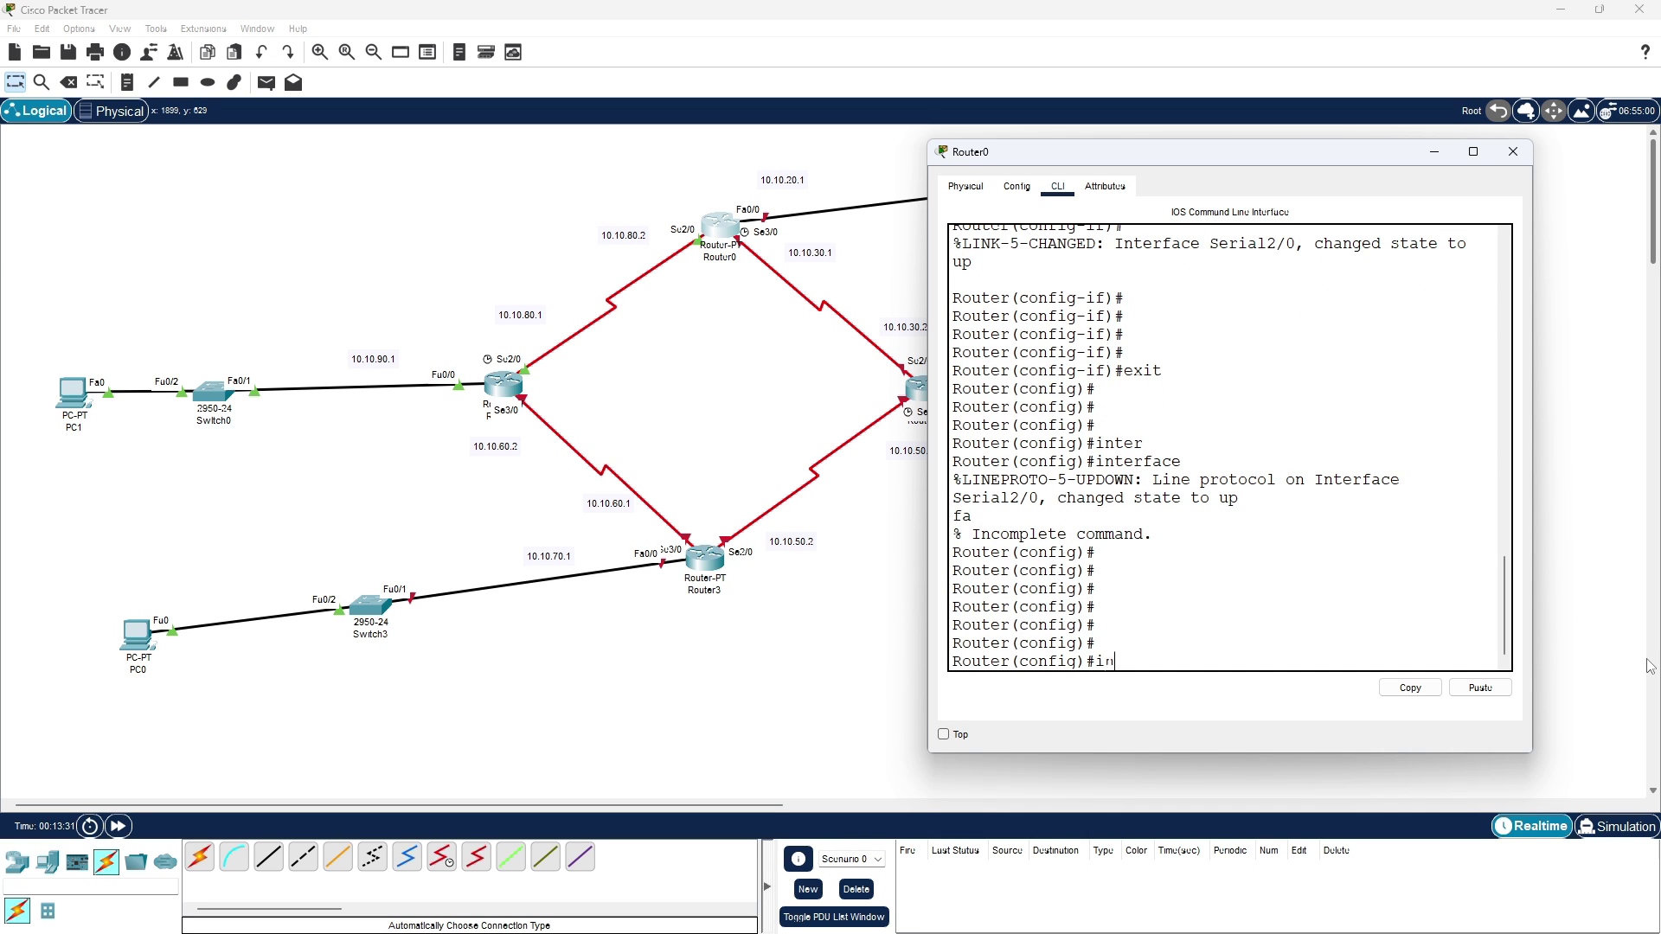
key("Tab")
type("fa0/0")
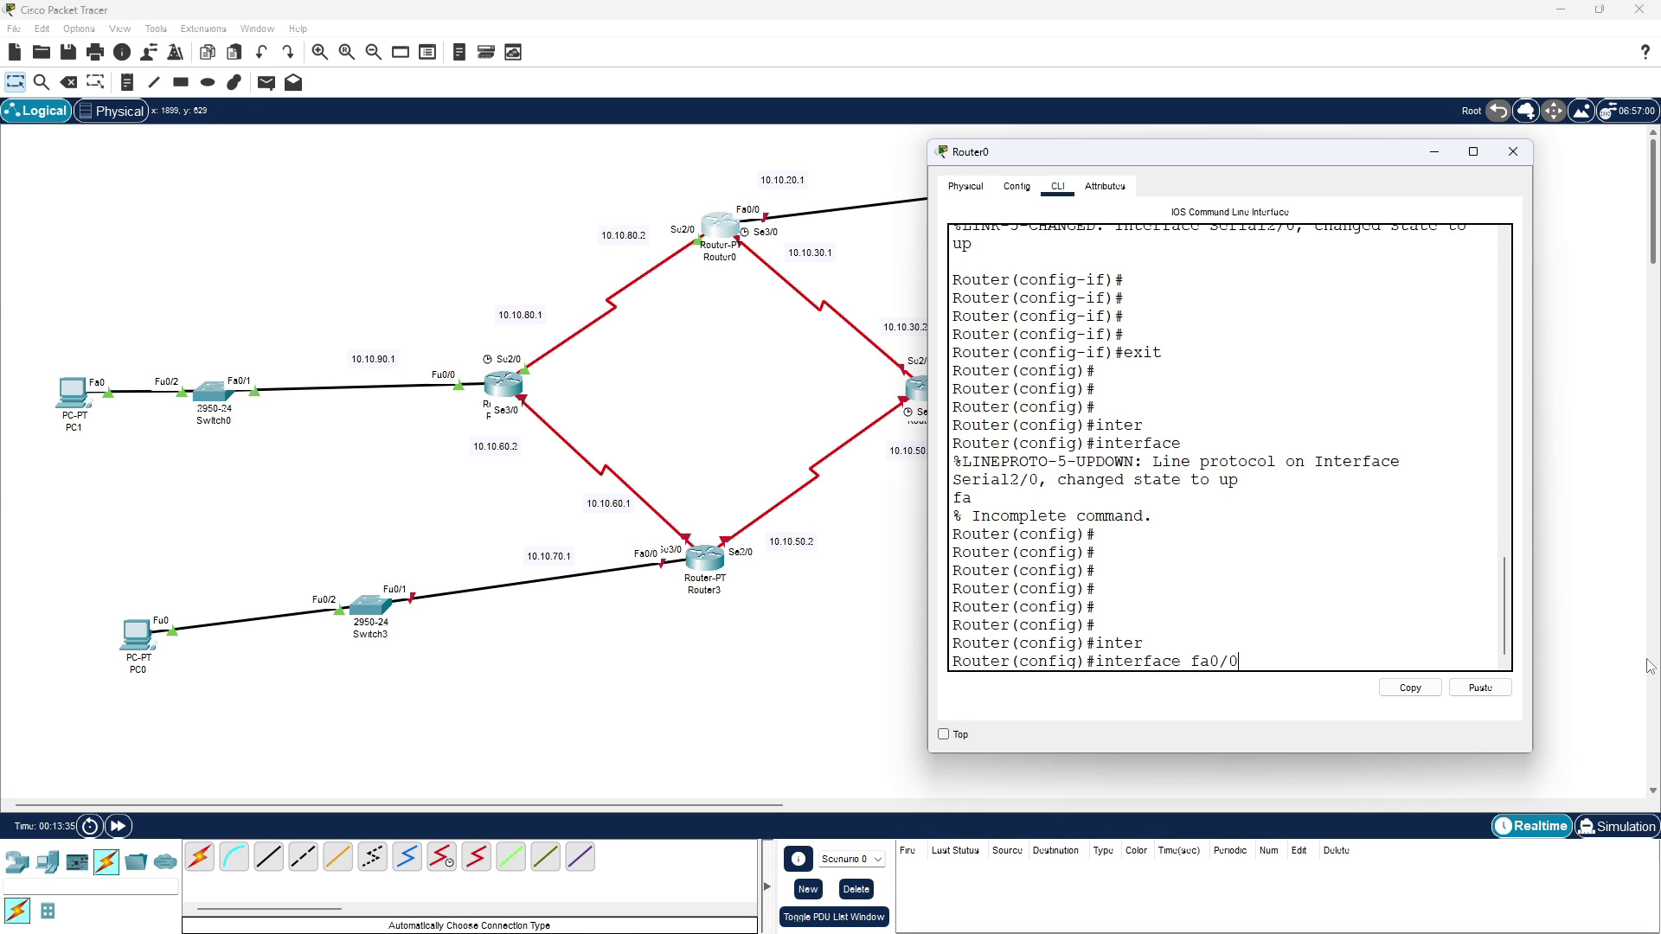
key("Return")
type("ip add")
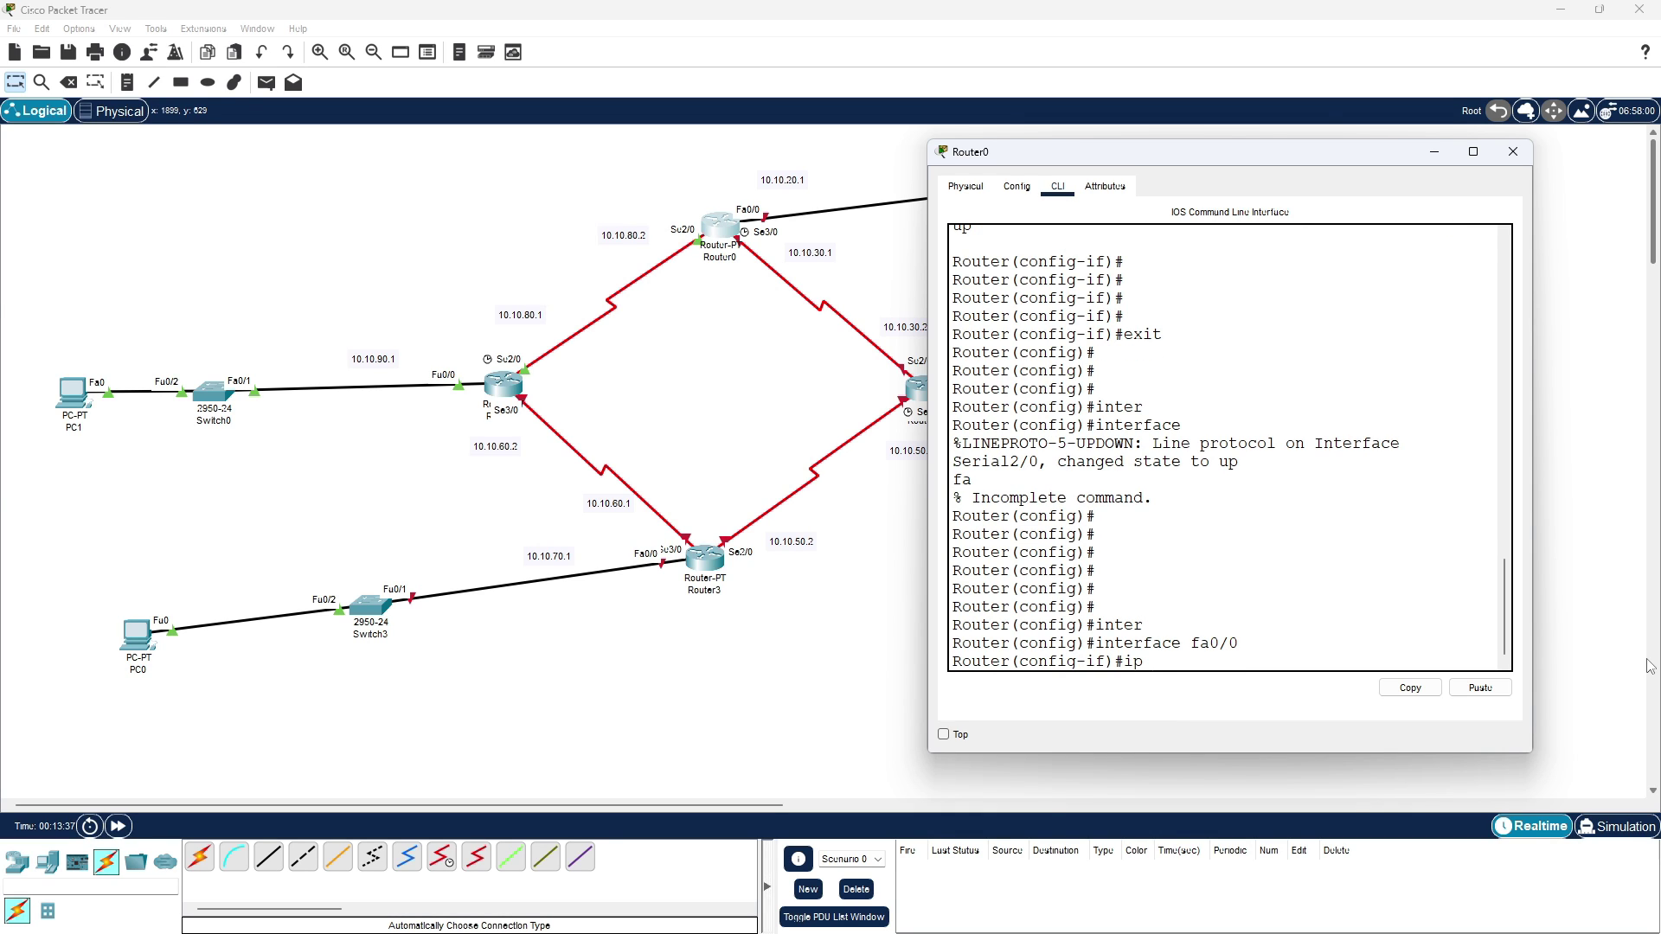
key("Tab")
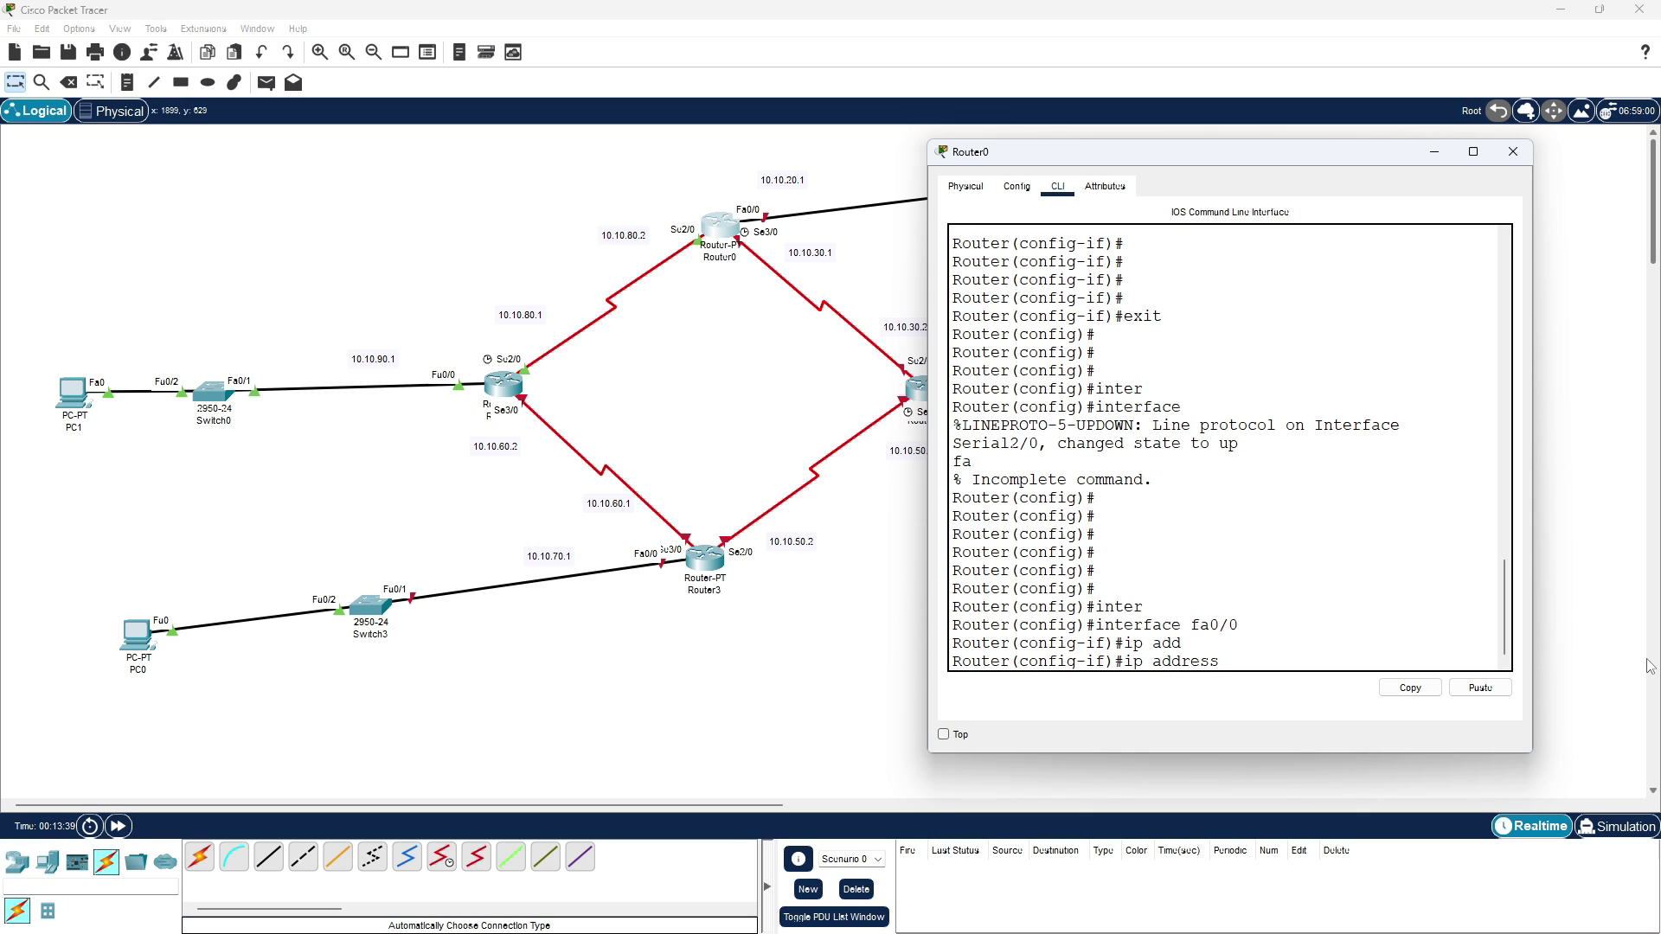
type("10.10.20.1 255.255.255.0")
key("Return")
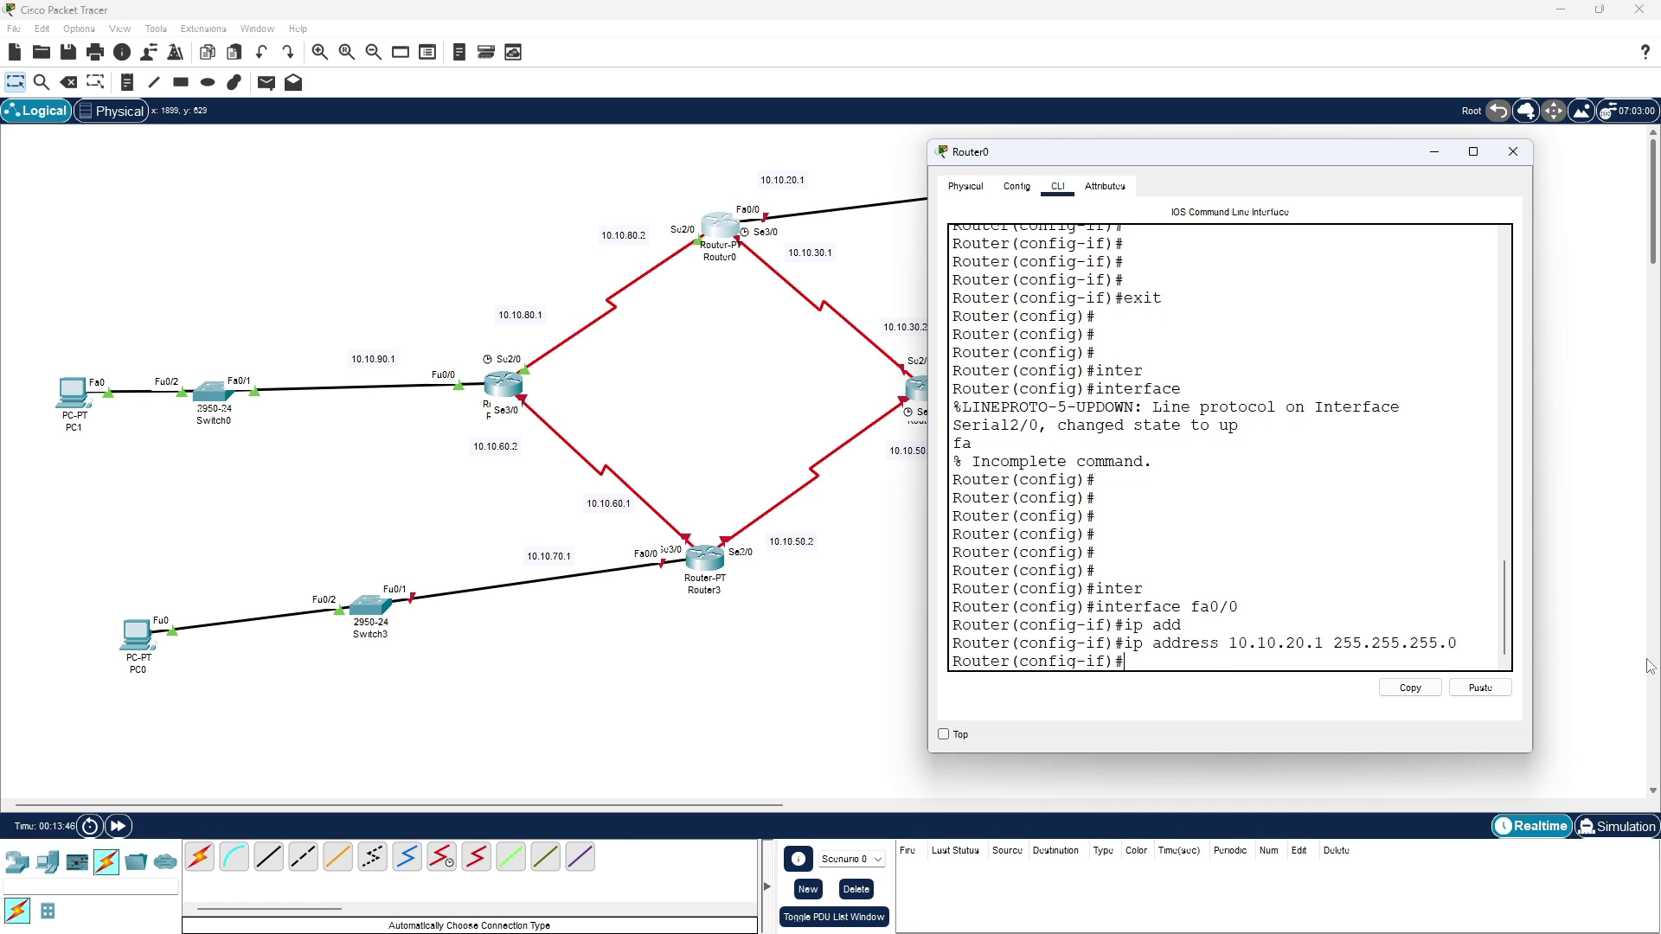
- Enable Router0's interface fa0/0 with no shut and return to global configuration mode
type("no shut")
key("Return")
key("Return")
key("Return")
key("Return")
key("Return")
key("Return")
type("exit")
key("Return")
key("Return")
key("Return")
key("Return")
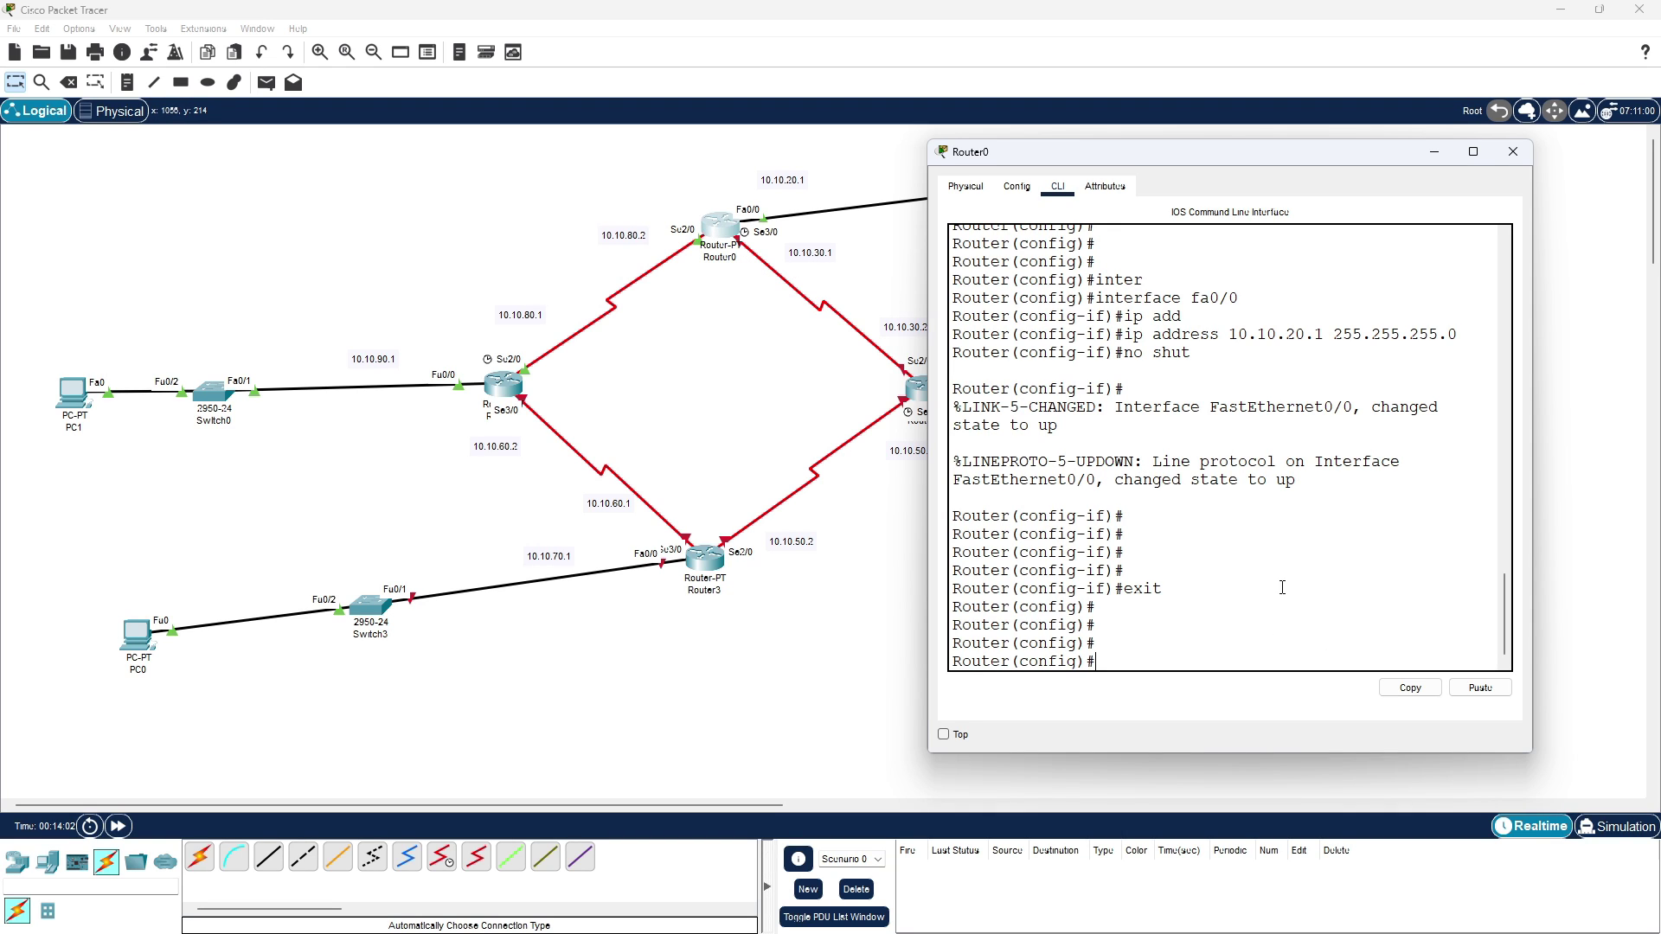
- Assign Router0's interface se3/0 the IP address 10.10.30.1 with mask 255.255.255.0
type("inter")
key("Tab")
type("se3/0")
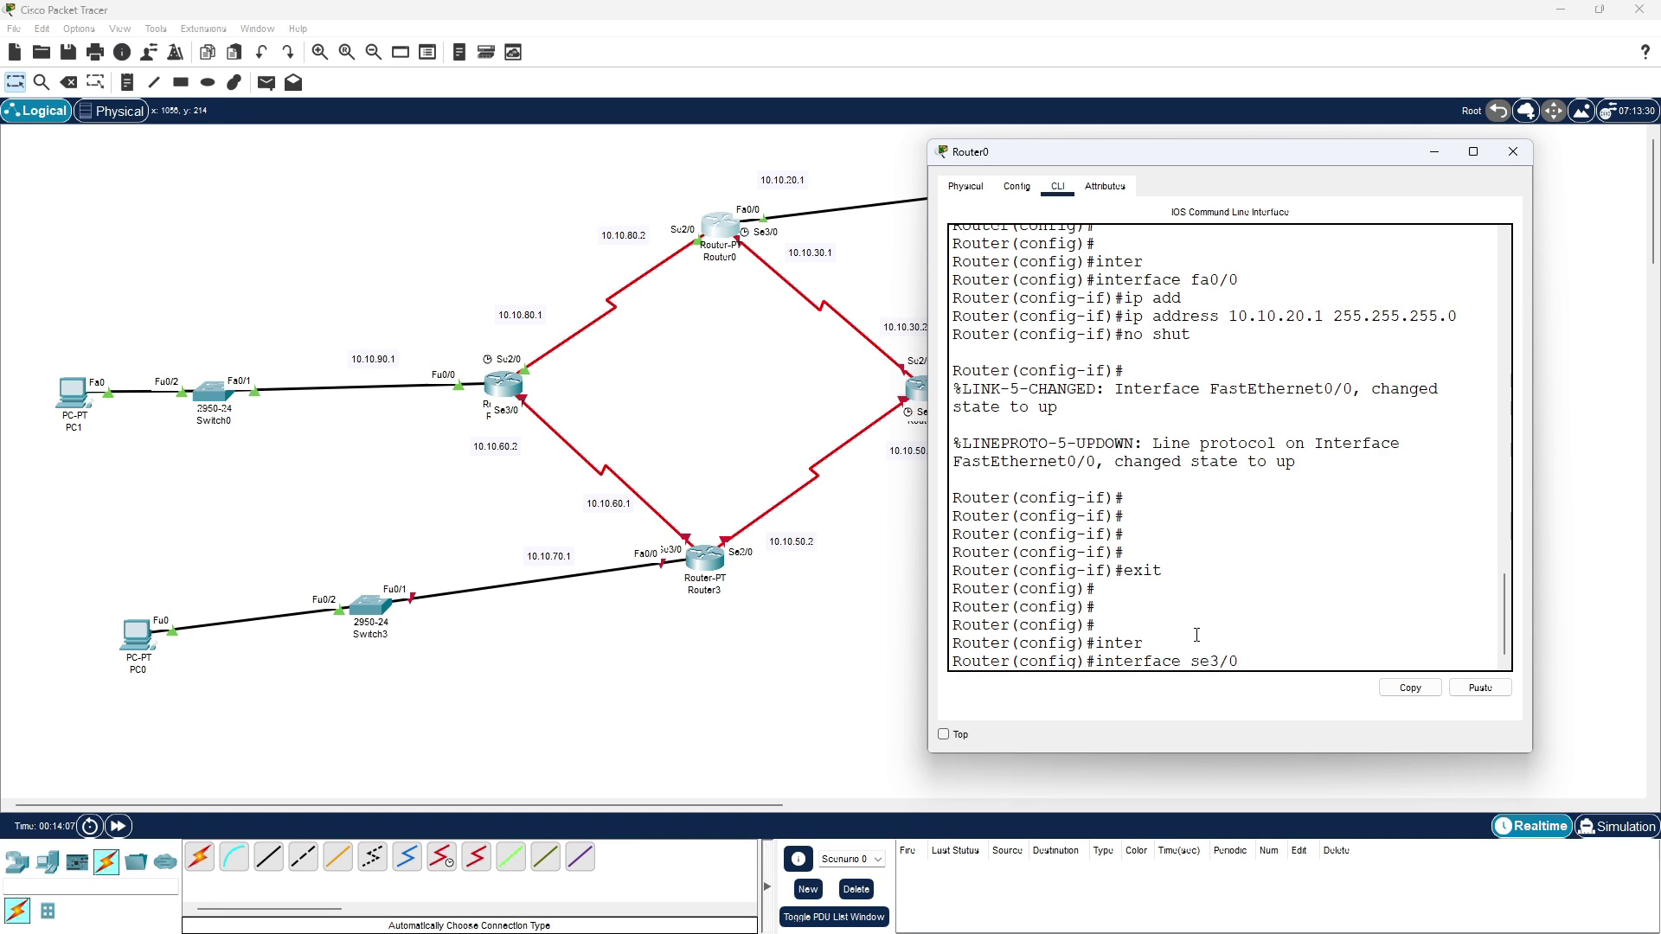
key("Return")
type("ip add")
key("Tab")
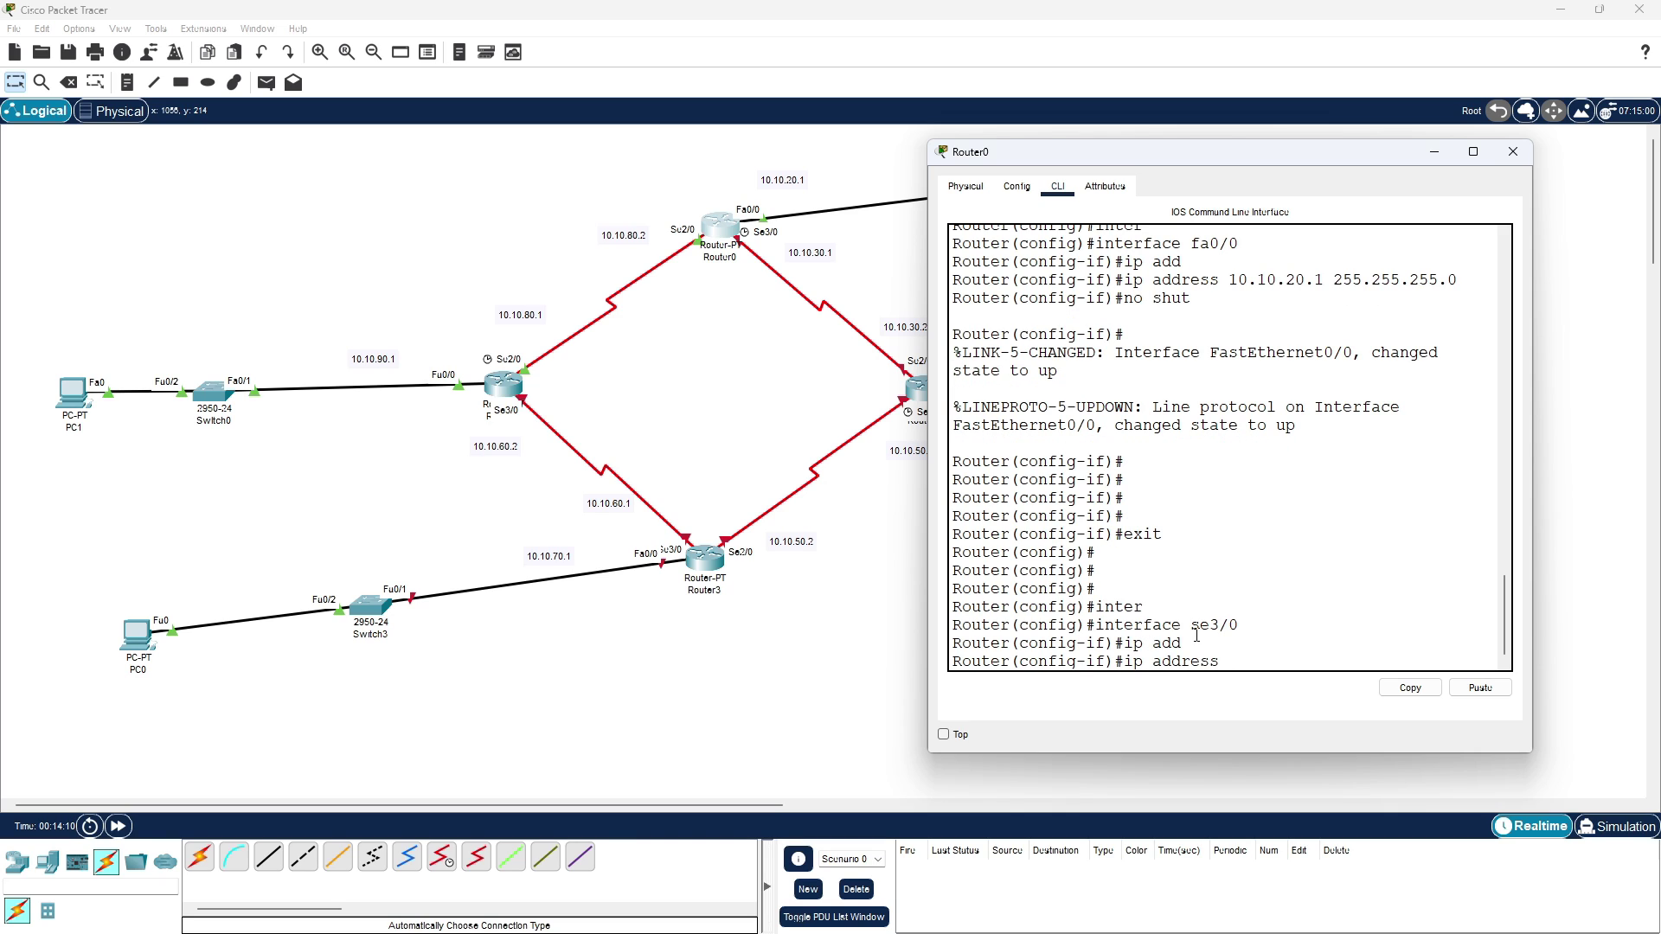
type("10.10.30.1 255.255.255.0")
key("Return")
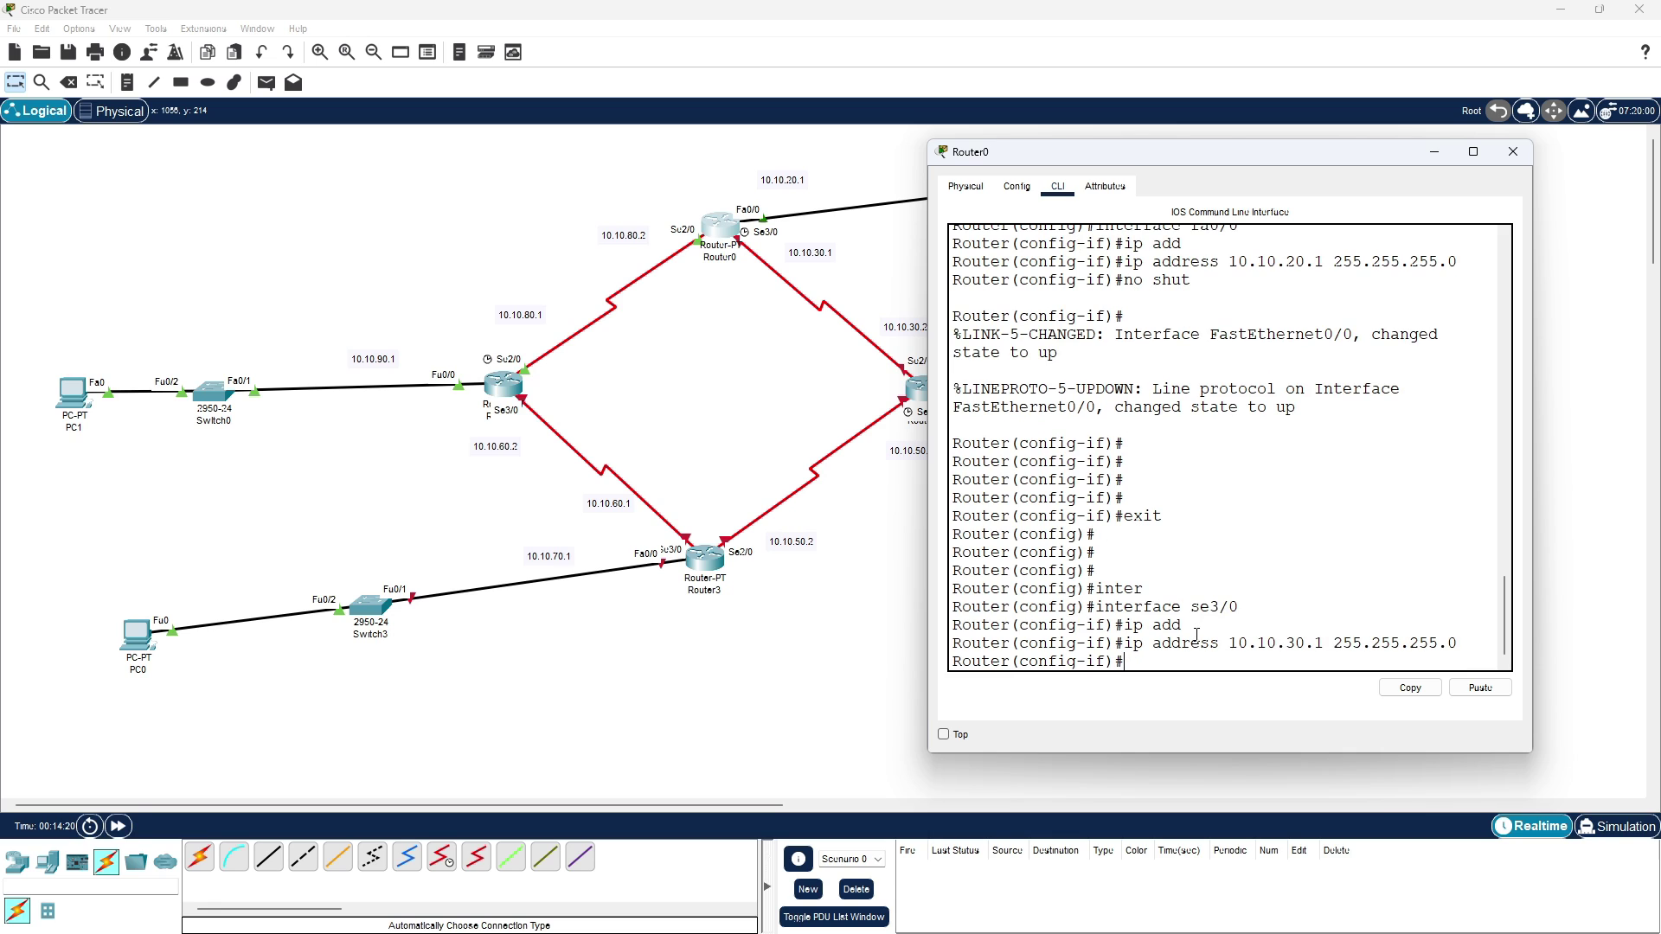
- Try to set the clock of Router0's interface se3/0 with the command clock 128000
type("clo")
key("Tab")
type("128000")
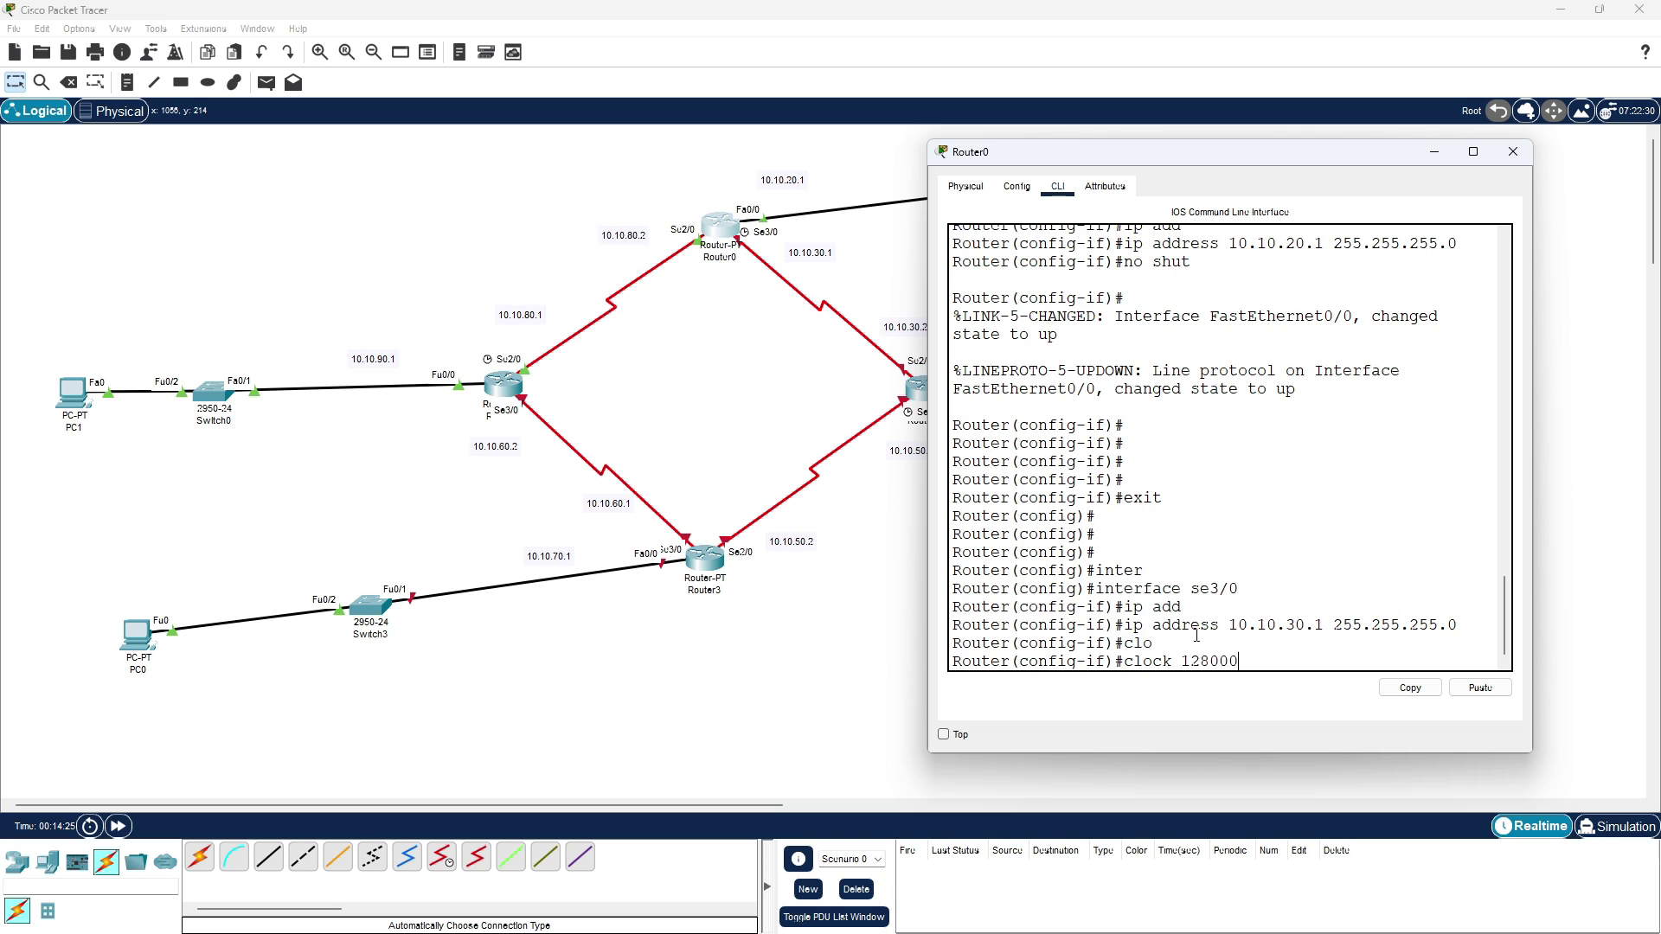
key("Return")
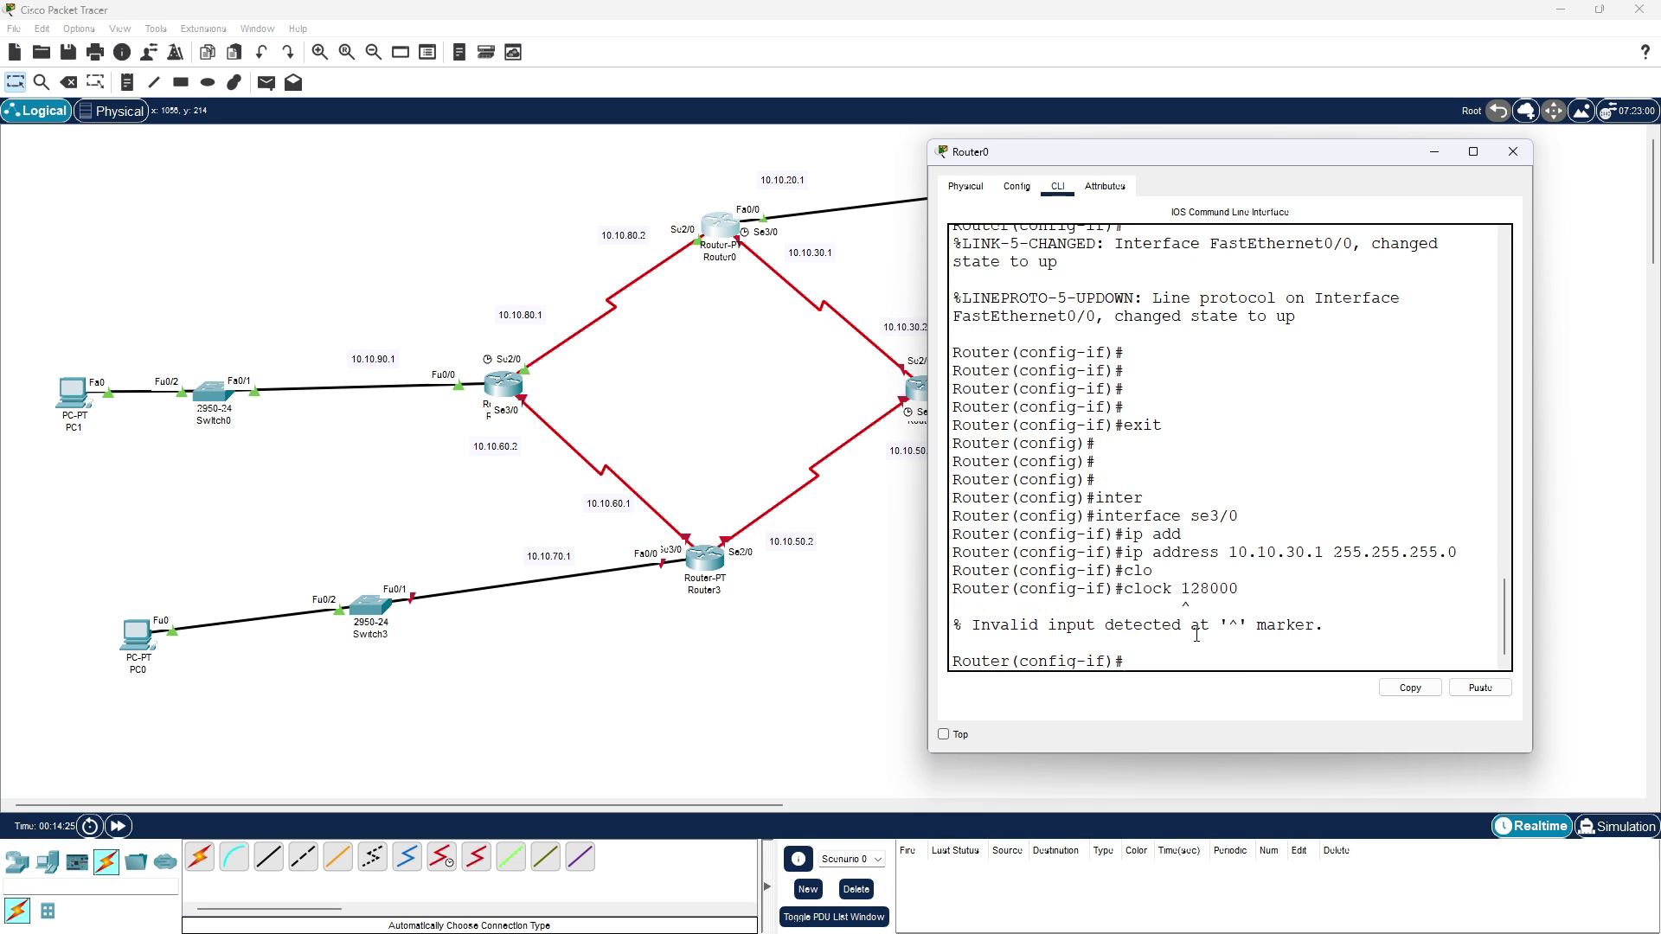
- Set the clock rate of Router0's interface se3/0 to 128000
key("Up")
key("BackSpace")
key("BackSpace")
key("BackSpace")
key("BackSpace")
key("BackSpace")
key("BackSpace")
type("ra")
key("Tab")
type("128000")
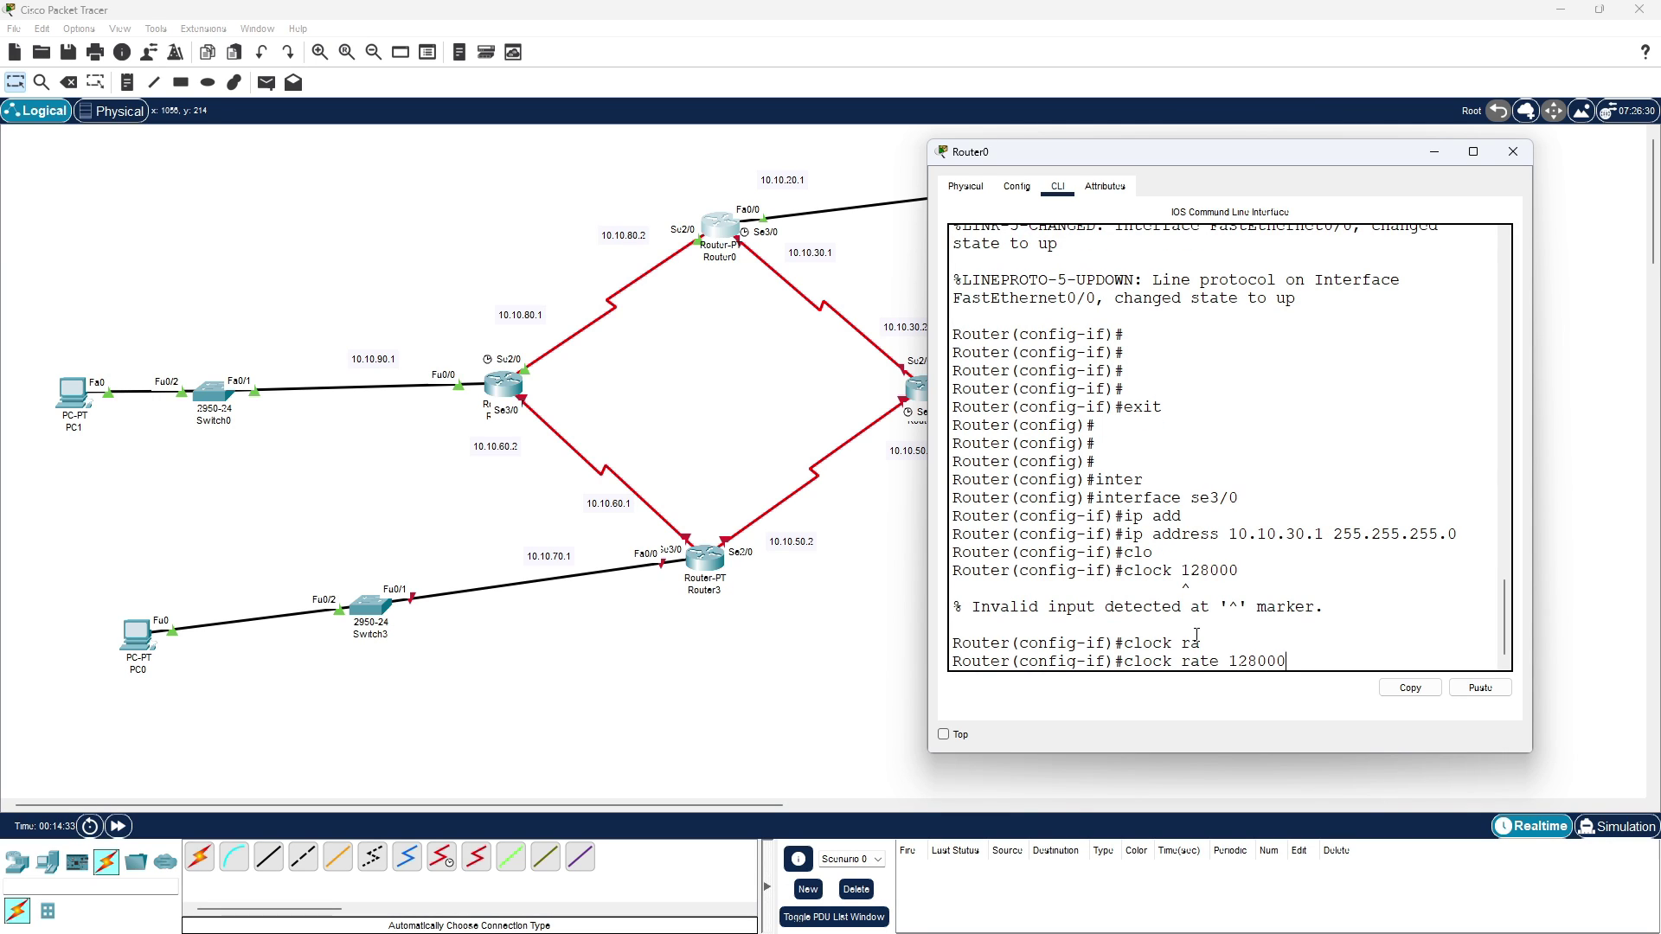
key("Return")
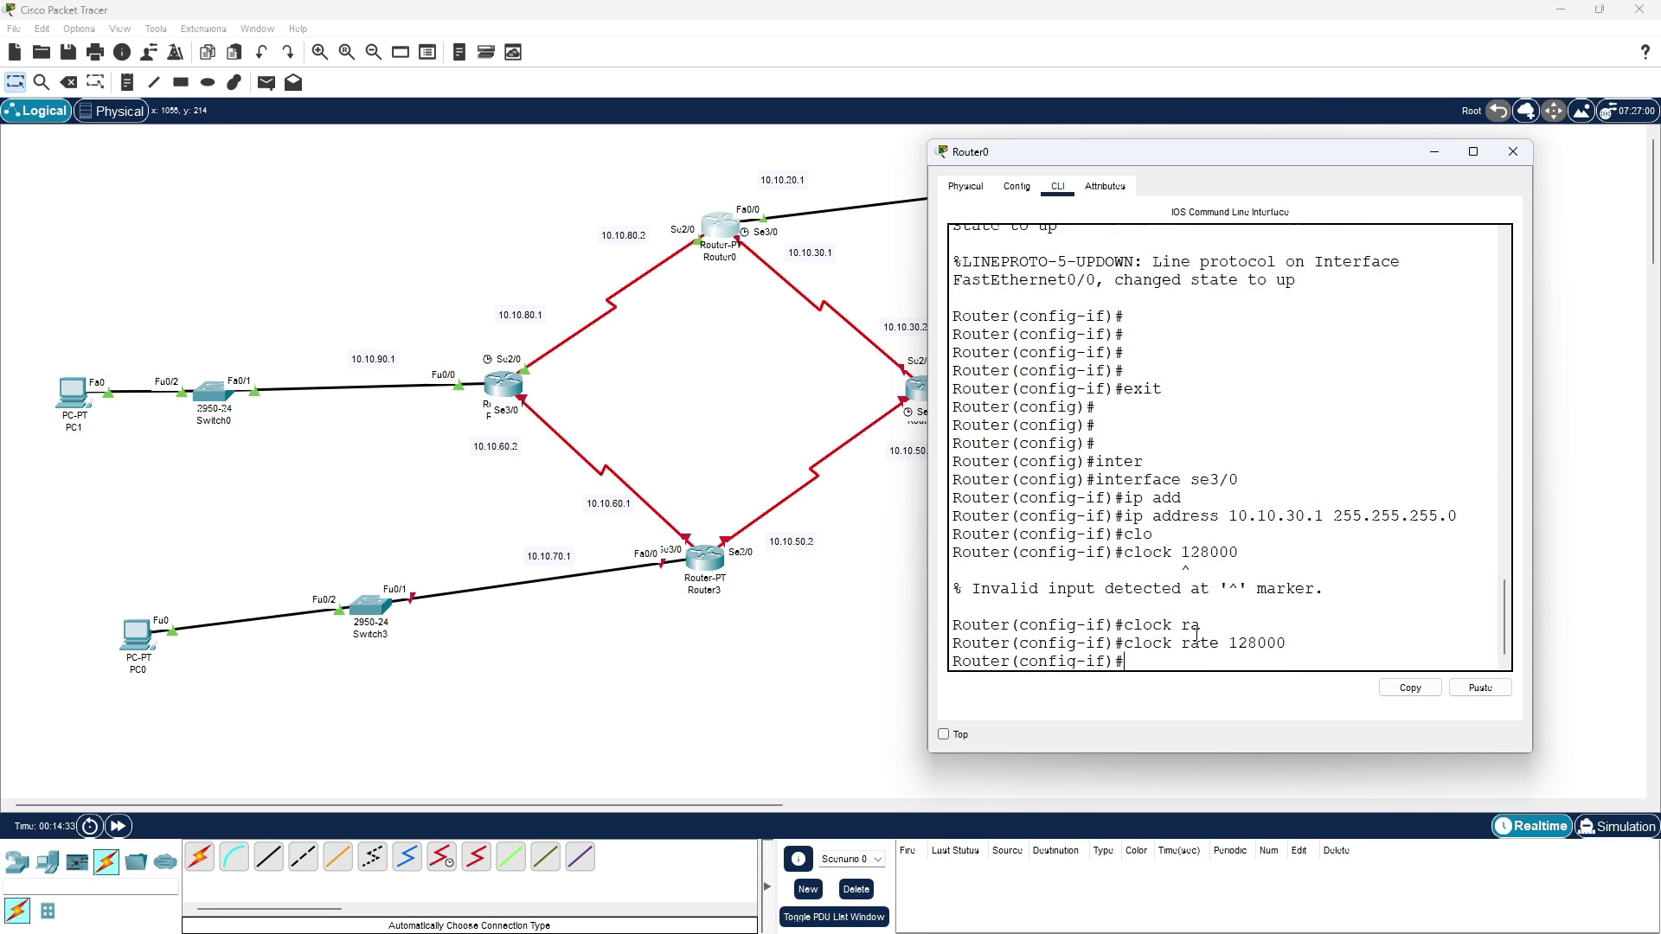
- Enable Router0's interface se3/0 with no shut
type("no shut")
key("Return")
key("Return")
key("Return")
key("Return")
key("Return")
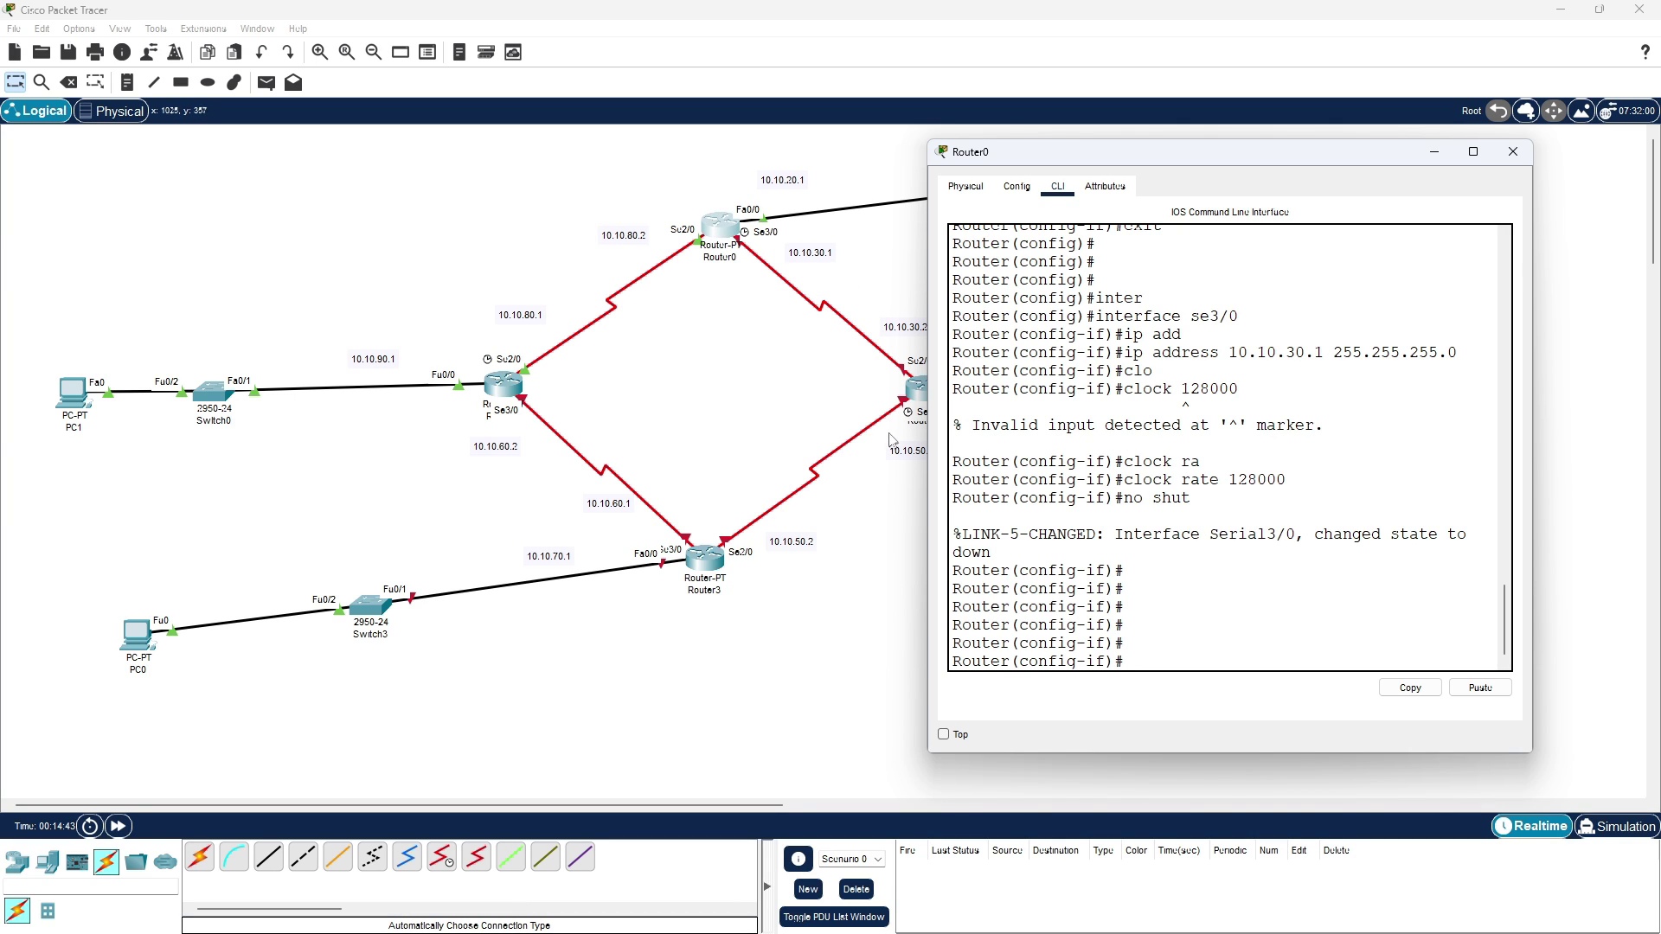
- Open Router2's command line, decline the initial configuration dialog and enter privileged mode with en
left_click(924, 430)
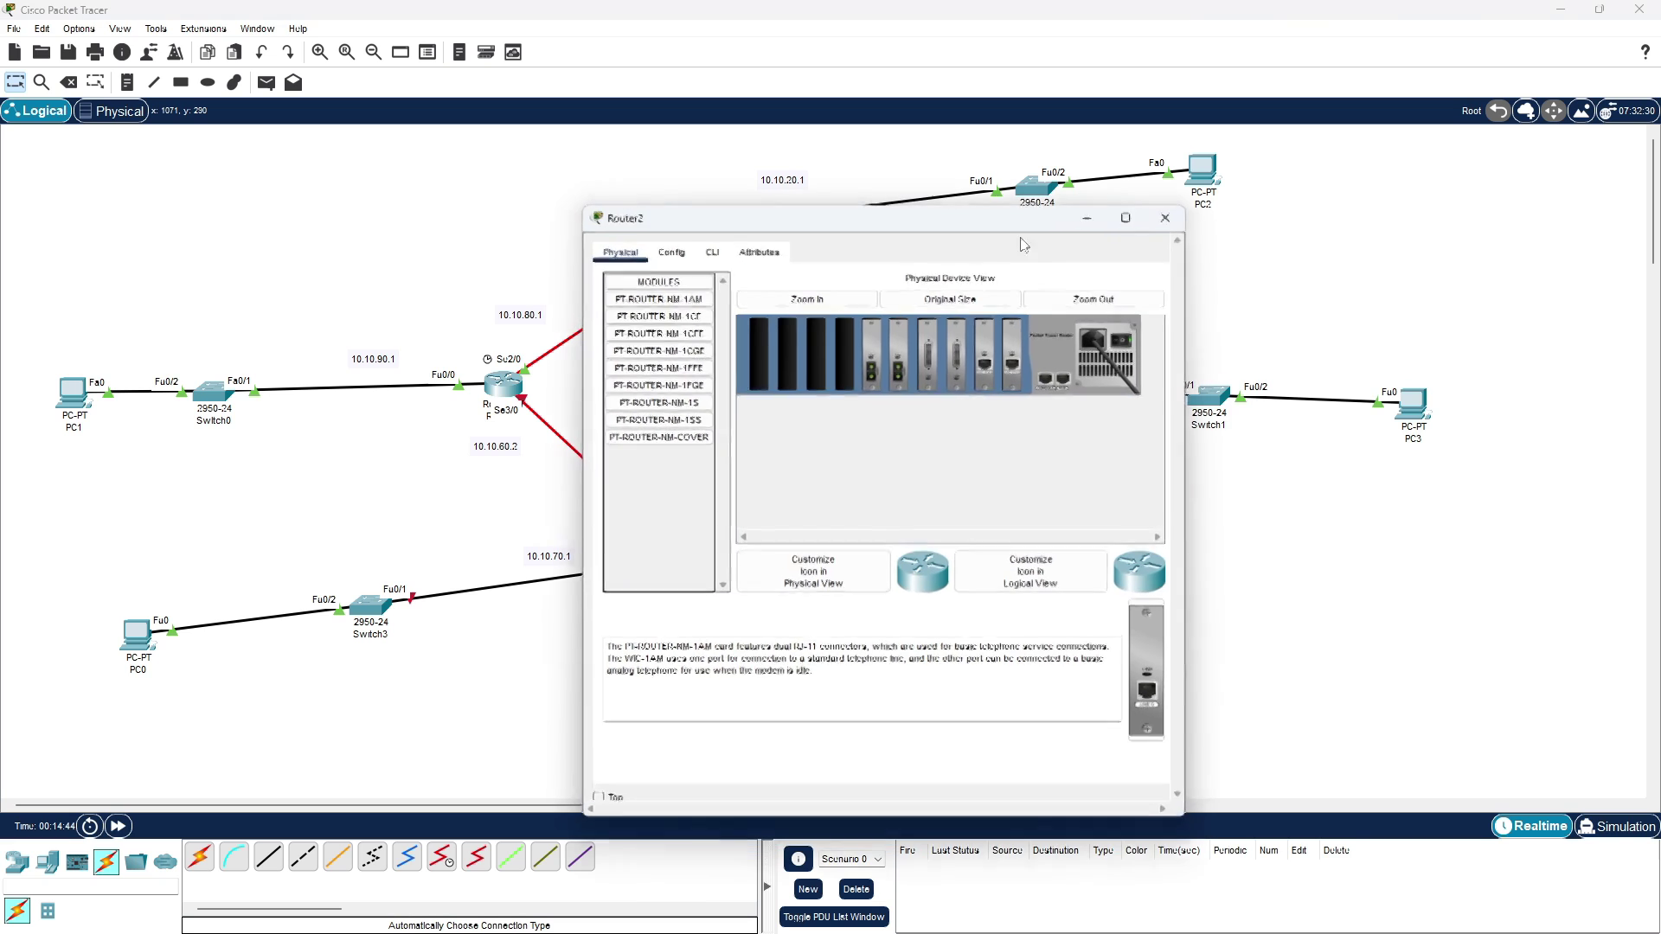
left_click_drag(995, 226, 1402, 170)
left_click(1129, 206)
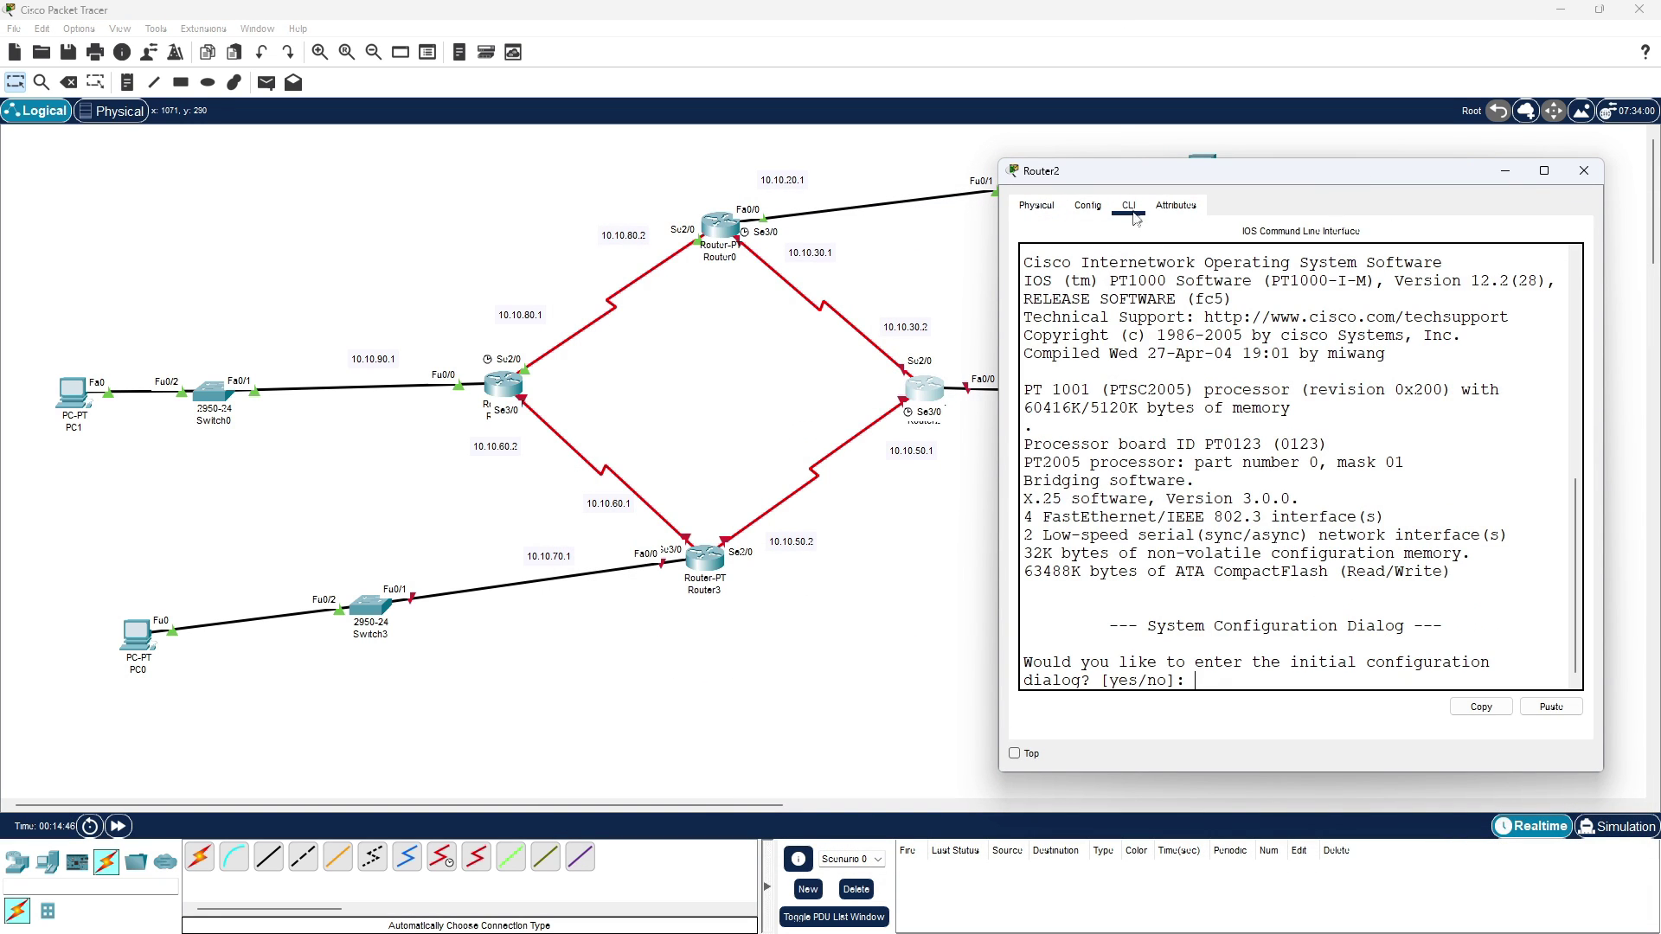
type("n")
key("Return")
key("Return")
key("Return")
key("Return")
key("Return")
key("Return")
type("en")
key("Return")
key("Return")
key("Return")
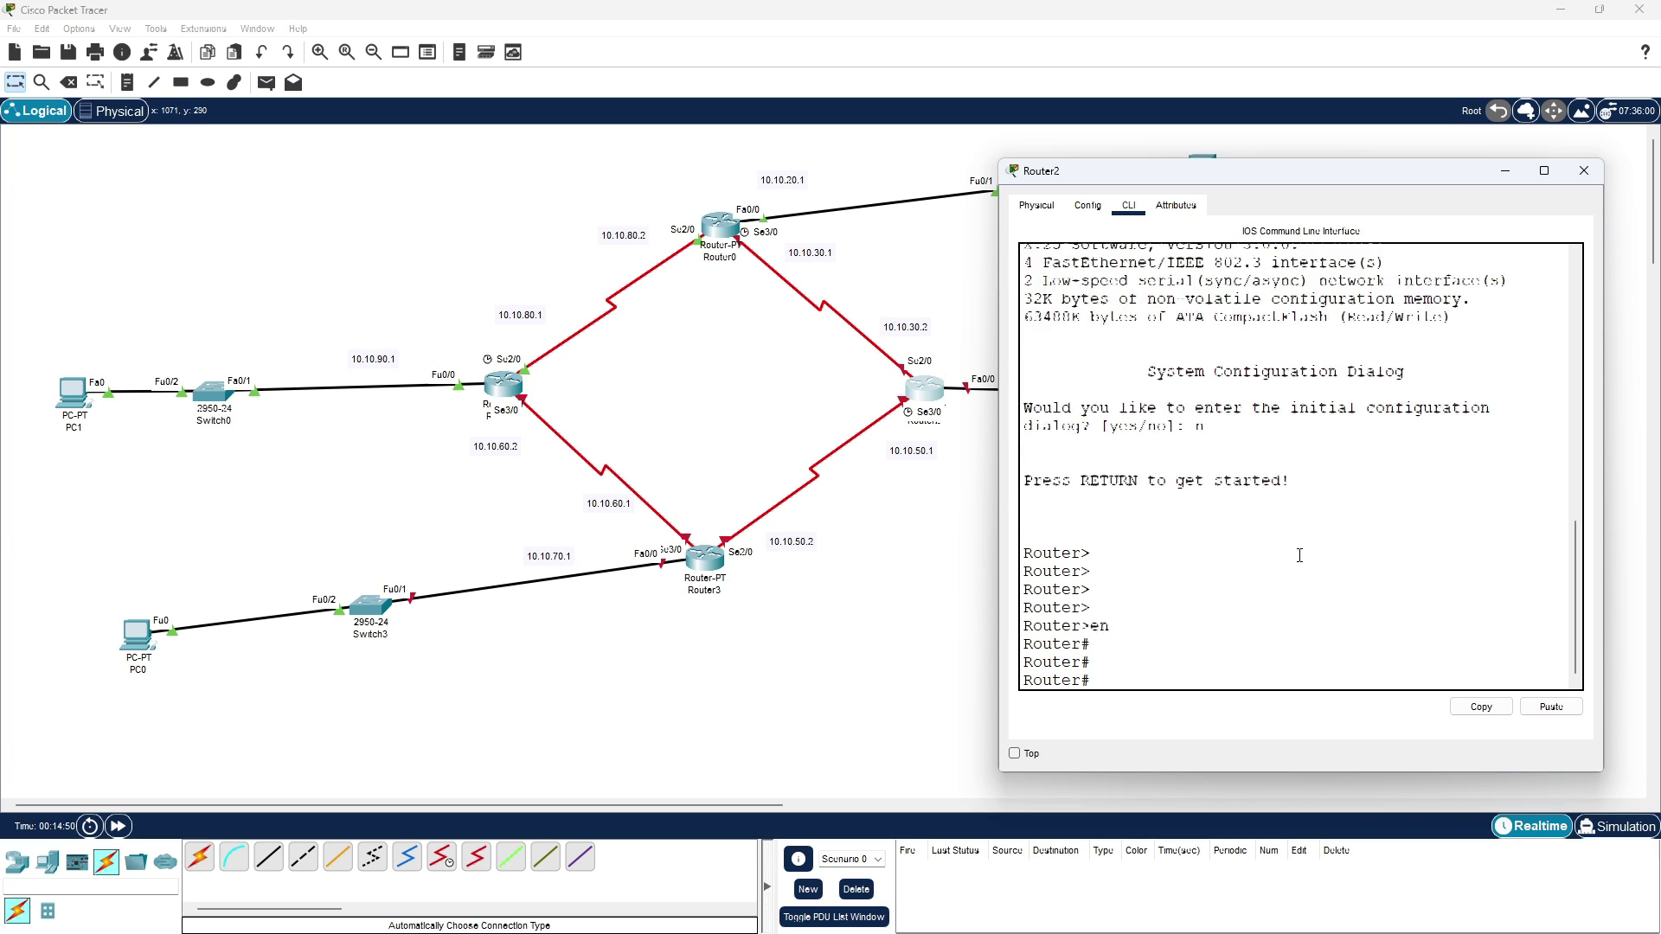
- Enter global configuration mode on Router2 with configure terminal
key("Return")
type("confi")
key("Tab")
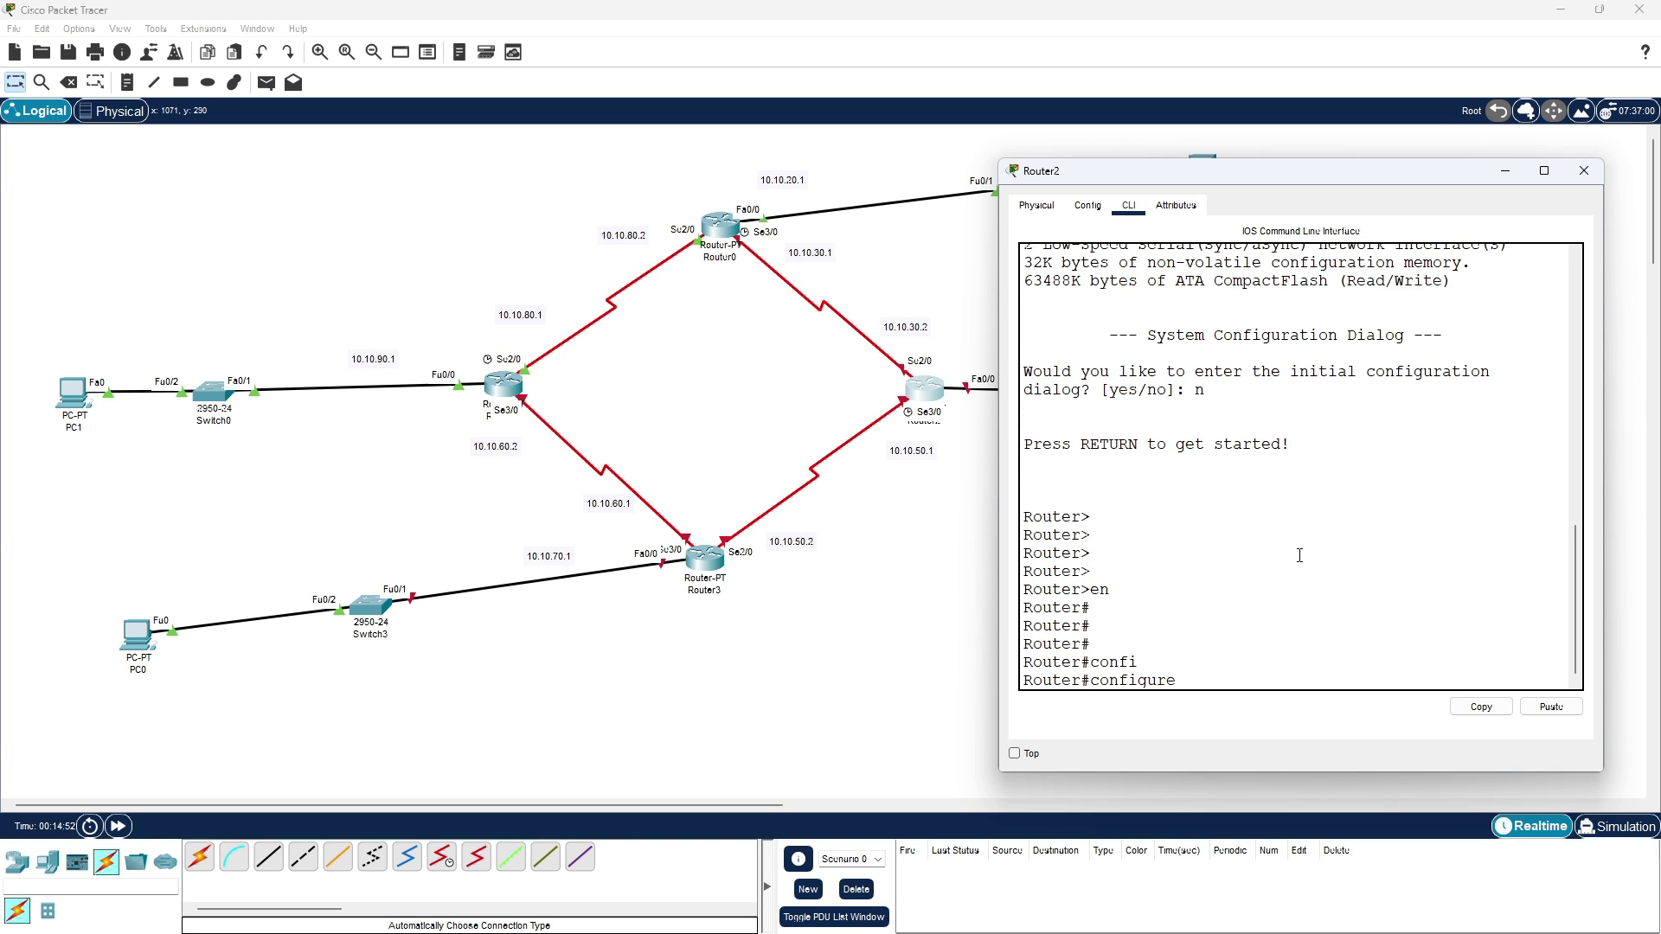
type("ter")
key("Tab")
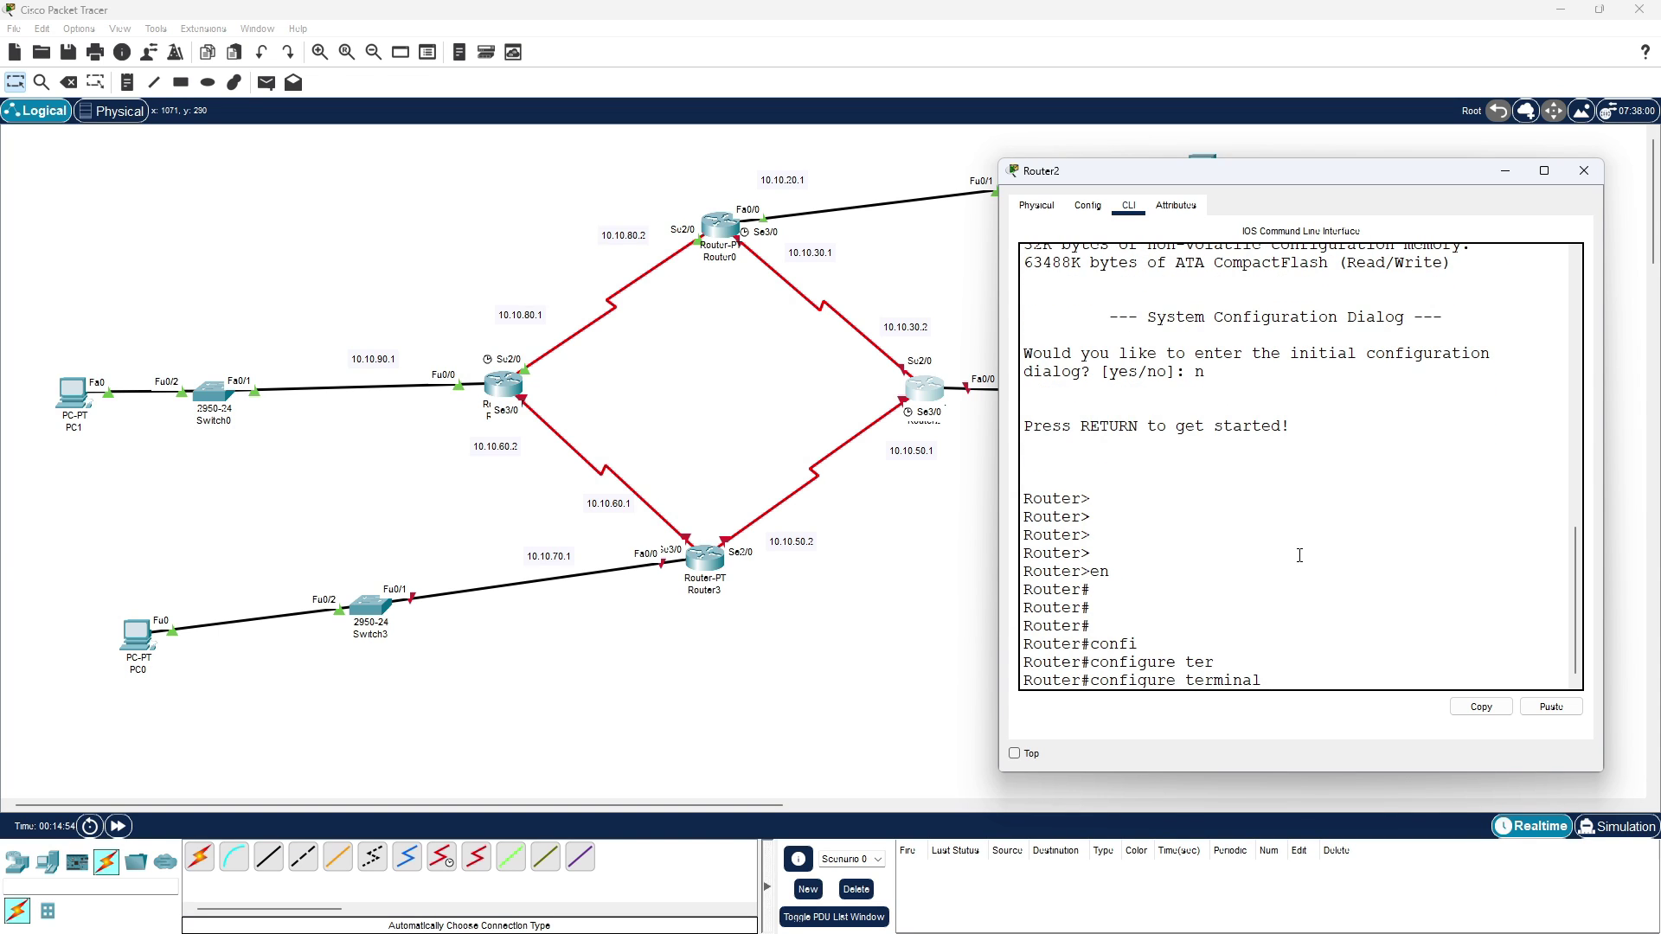
key("Return")
key("Return")
key("Return")
key("Return")
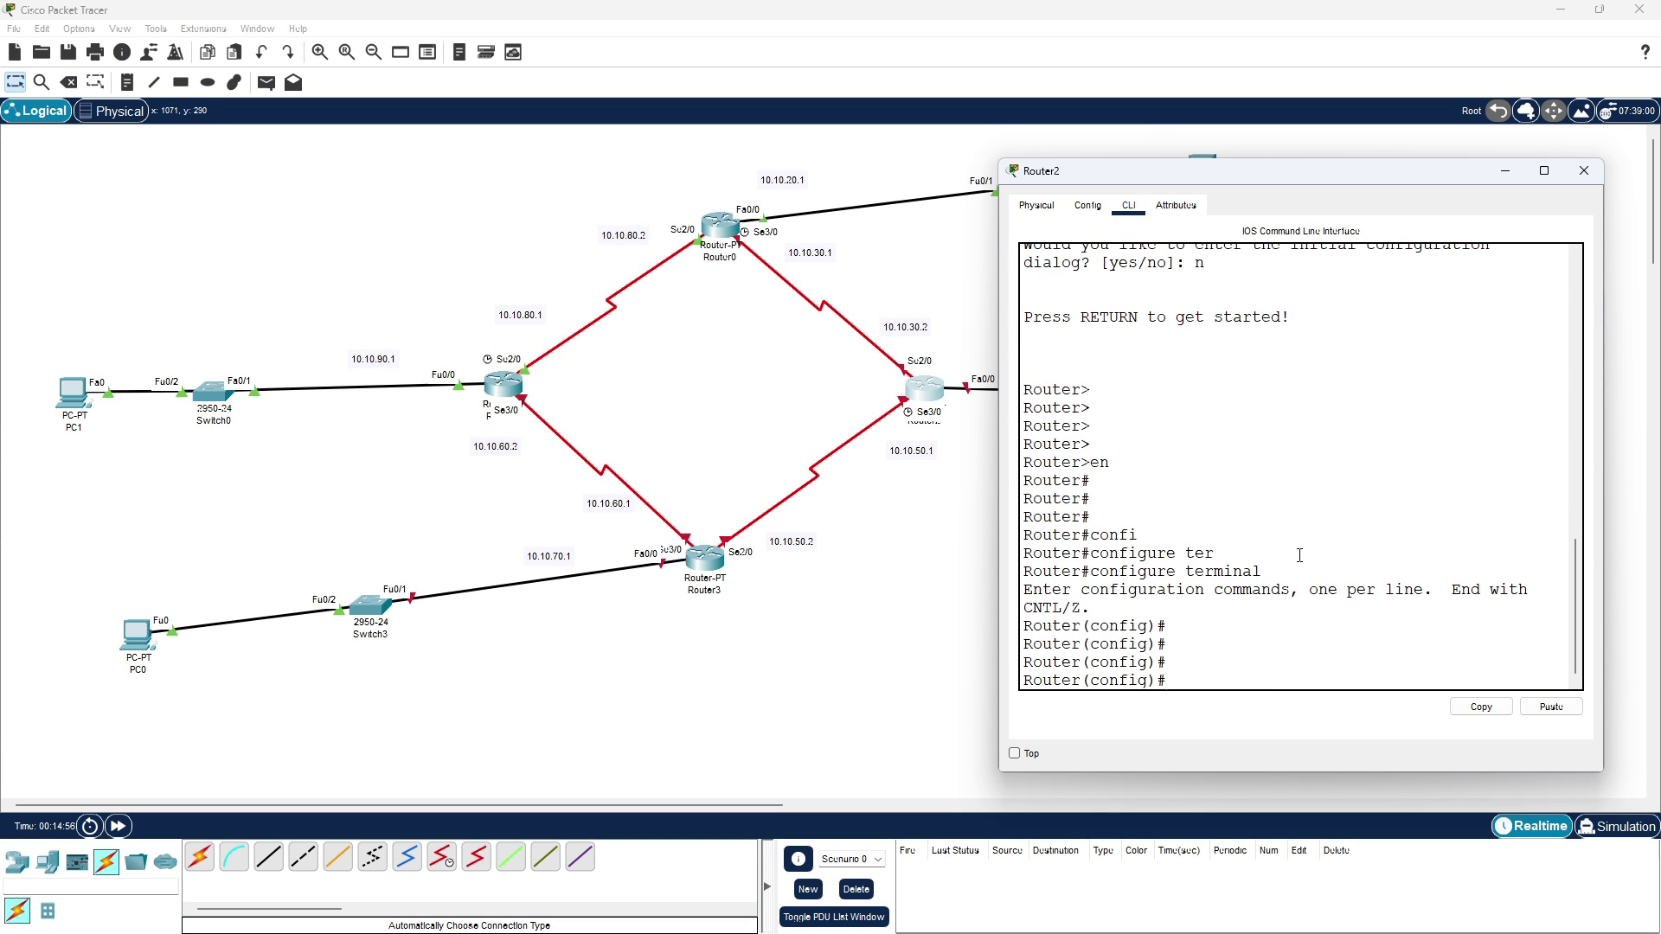
- Assign Router2's interface se2/0 the IP address 10.10.30.2 with mask 255.255.255.0
type("inter")
key("Tab")
type("s")
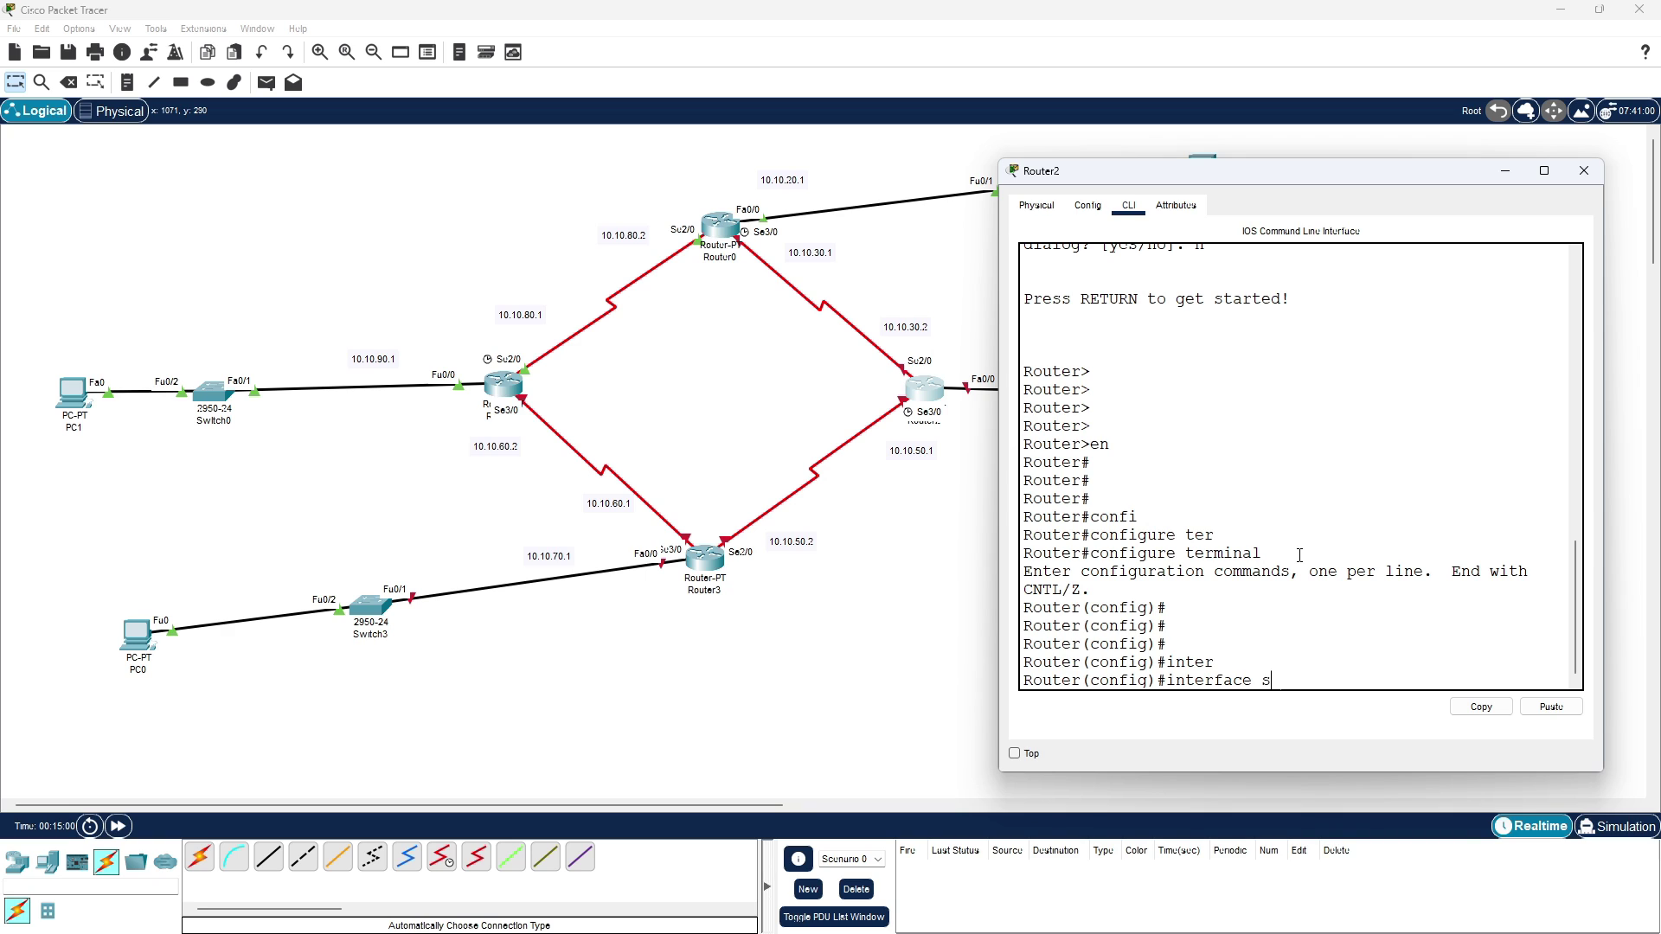
type("e2/0")
key("Return")
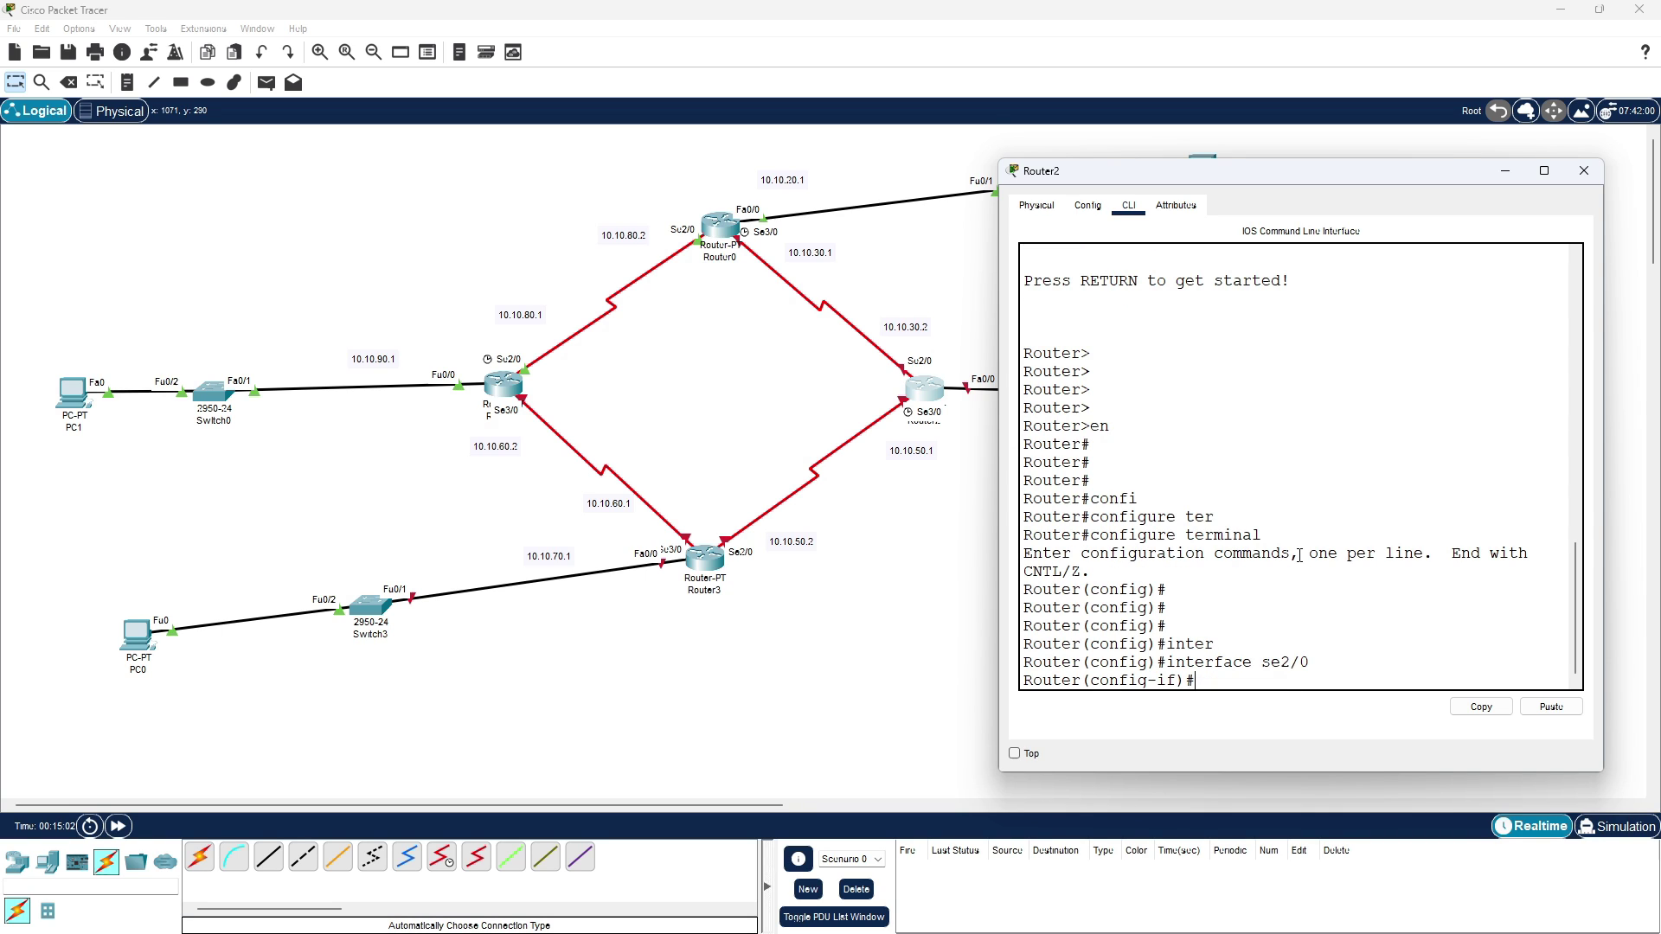
type("ip ad")
key("Tab")
type("10.10.30.2 2")
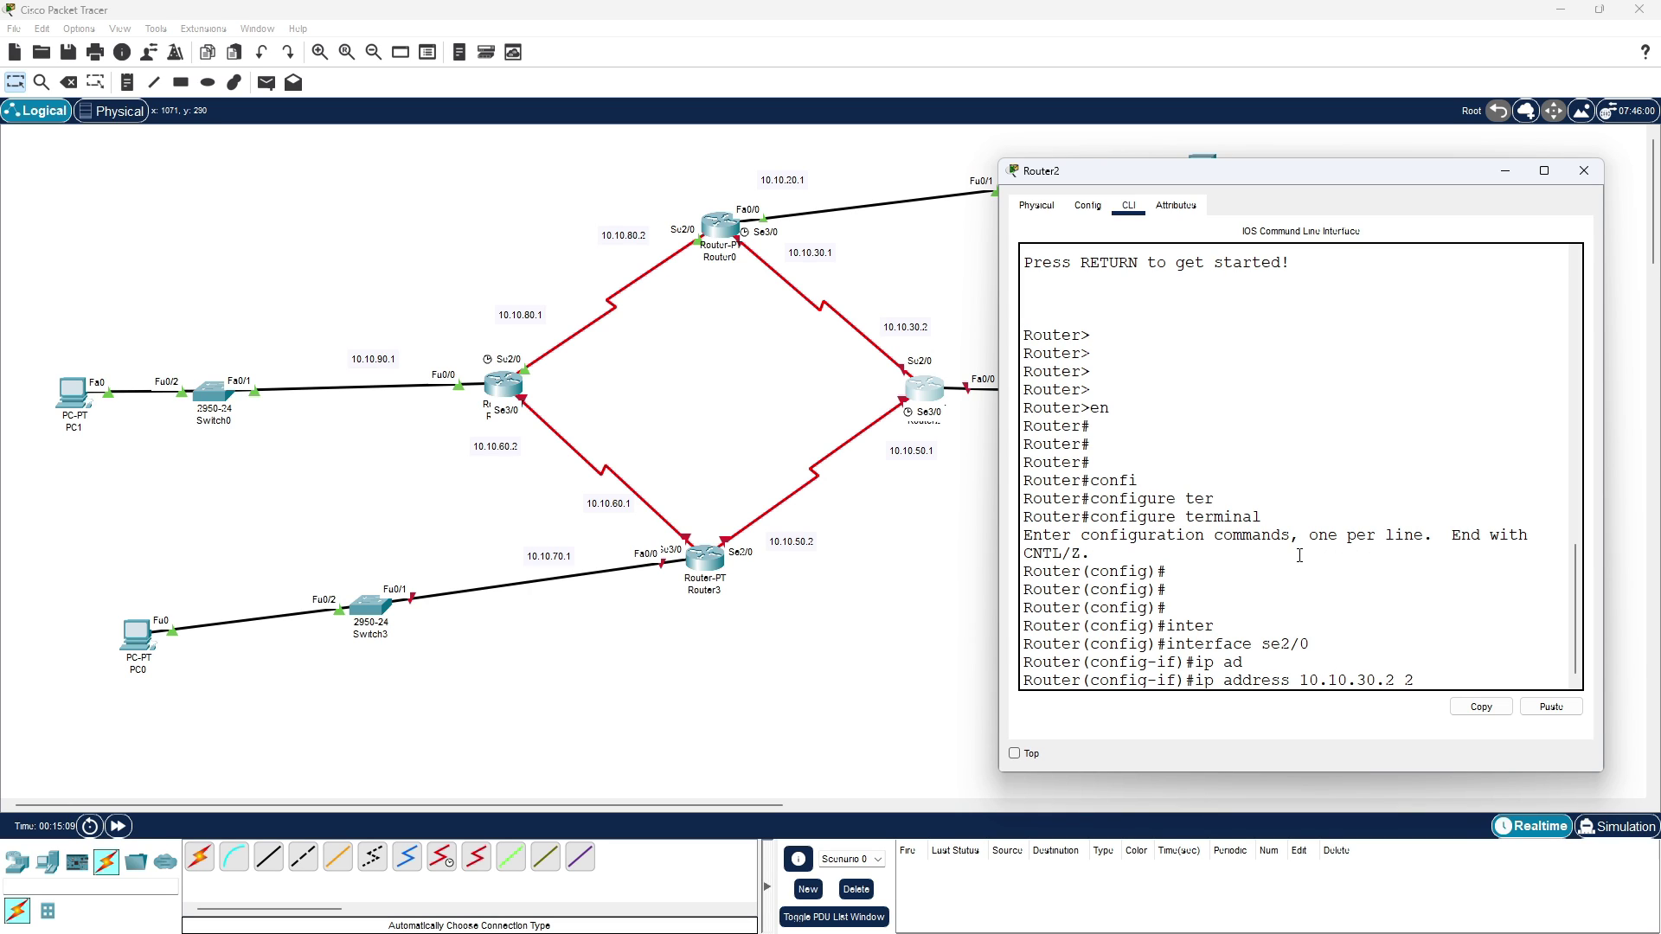
type("55.255.255.0")
key("Return")
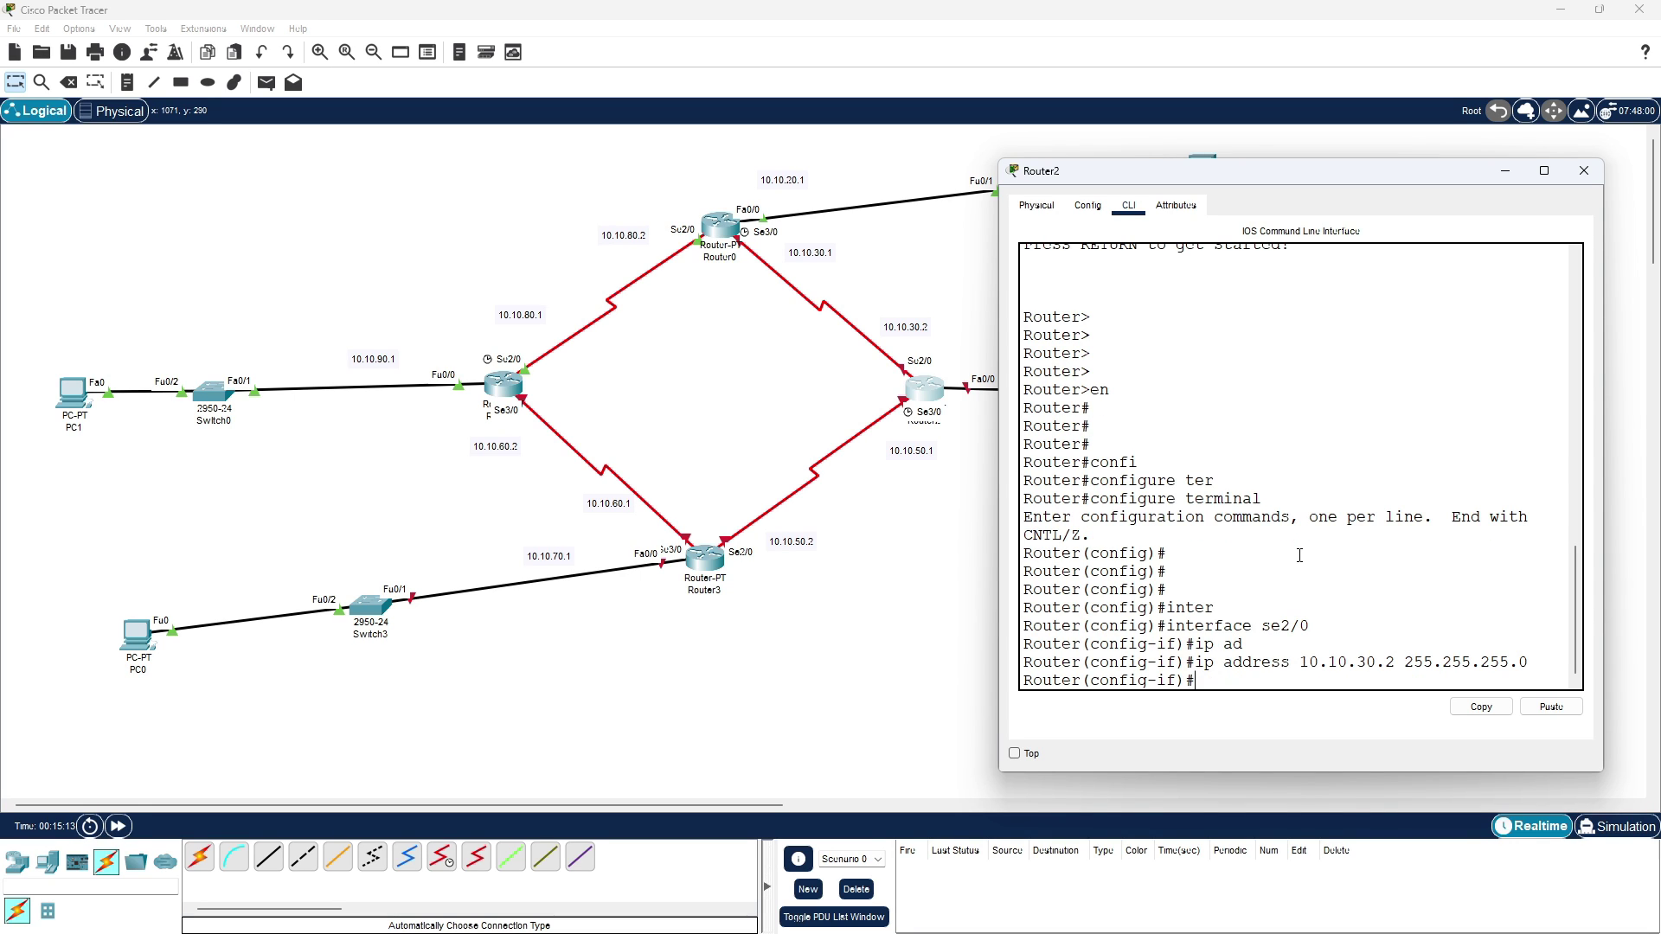
- Enable Router2's interface se2/0 with no shut and return to global configuration mode
type("no shut")
key("Return")
key("Return")
key("Return")
key("Return")
type("in")
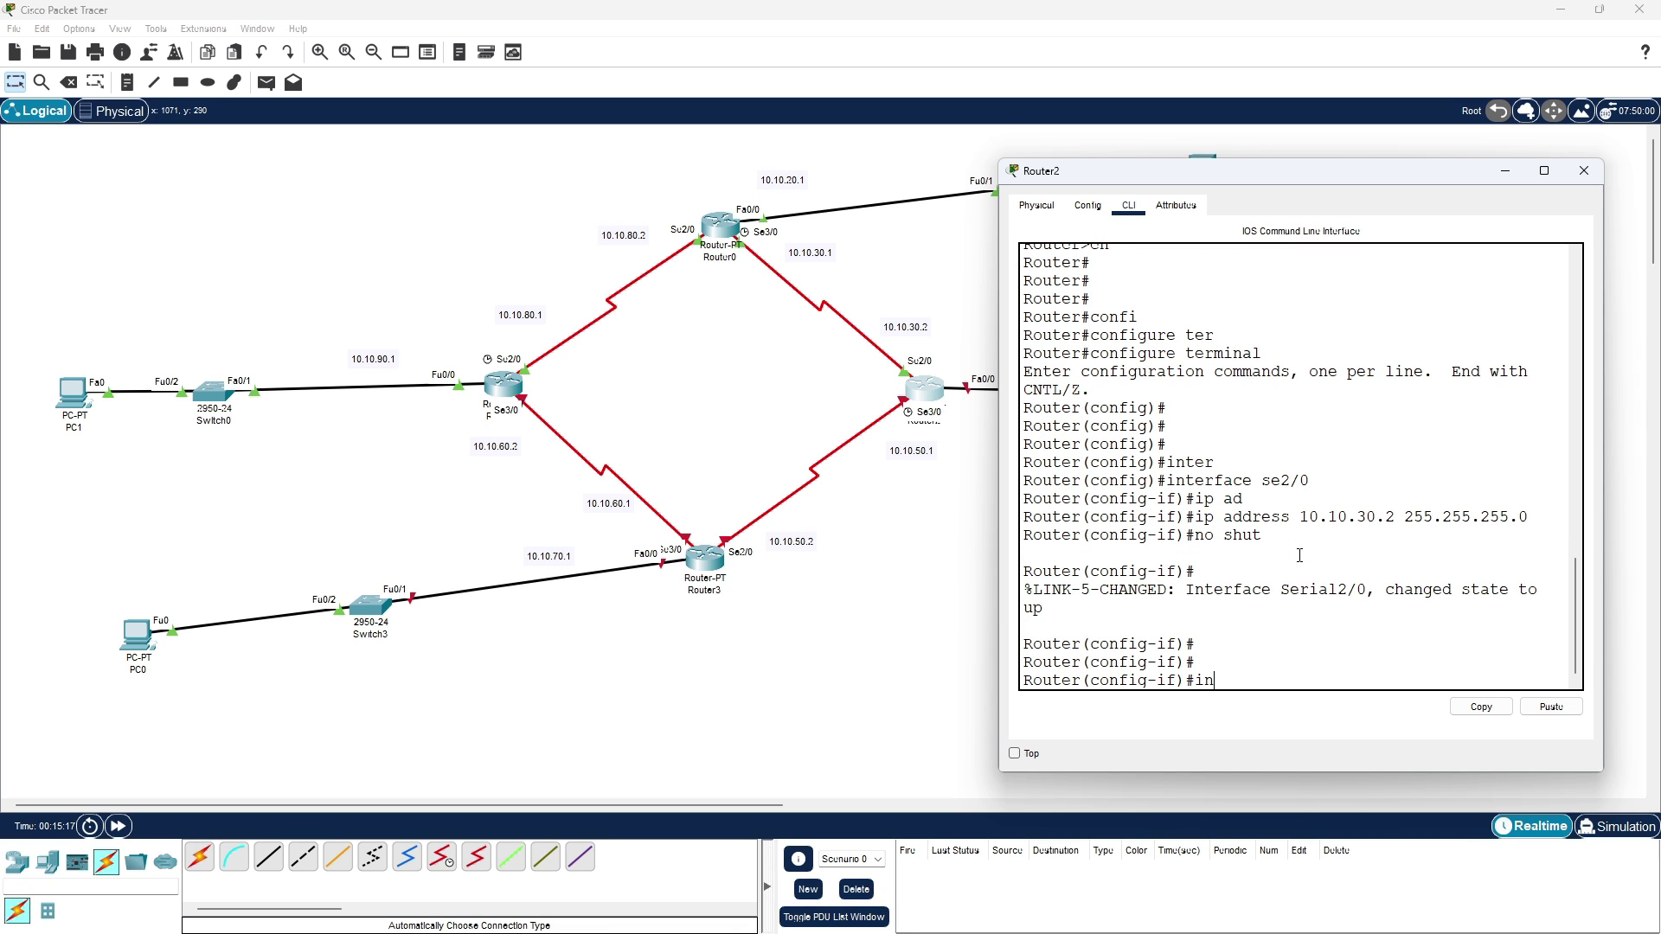
key("BackSpace")
key("BackSpace")
type("exit")
key("Return")
key("Return")
key("Return")
key("Return")
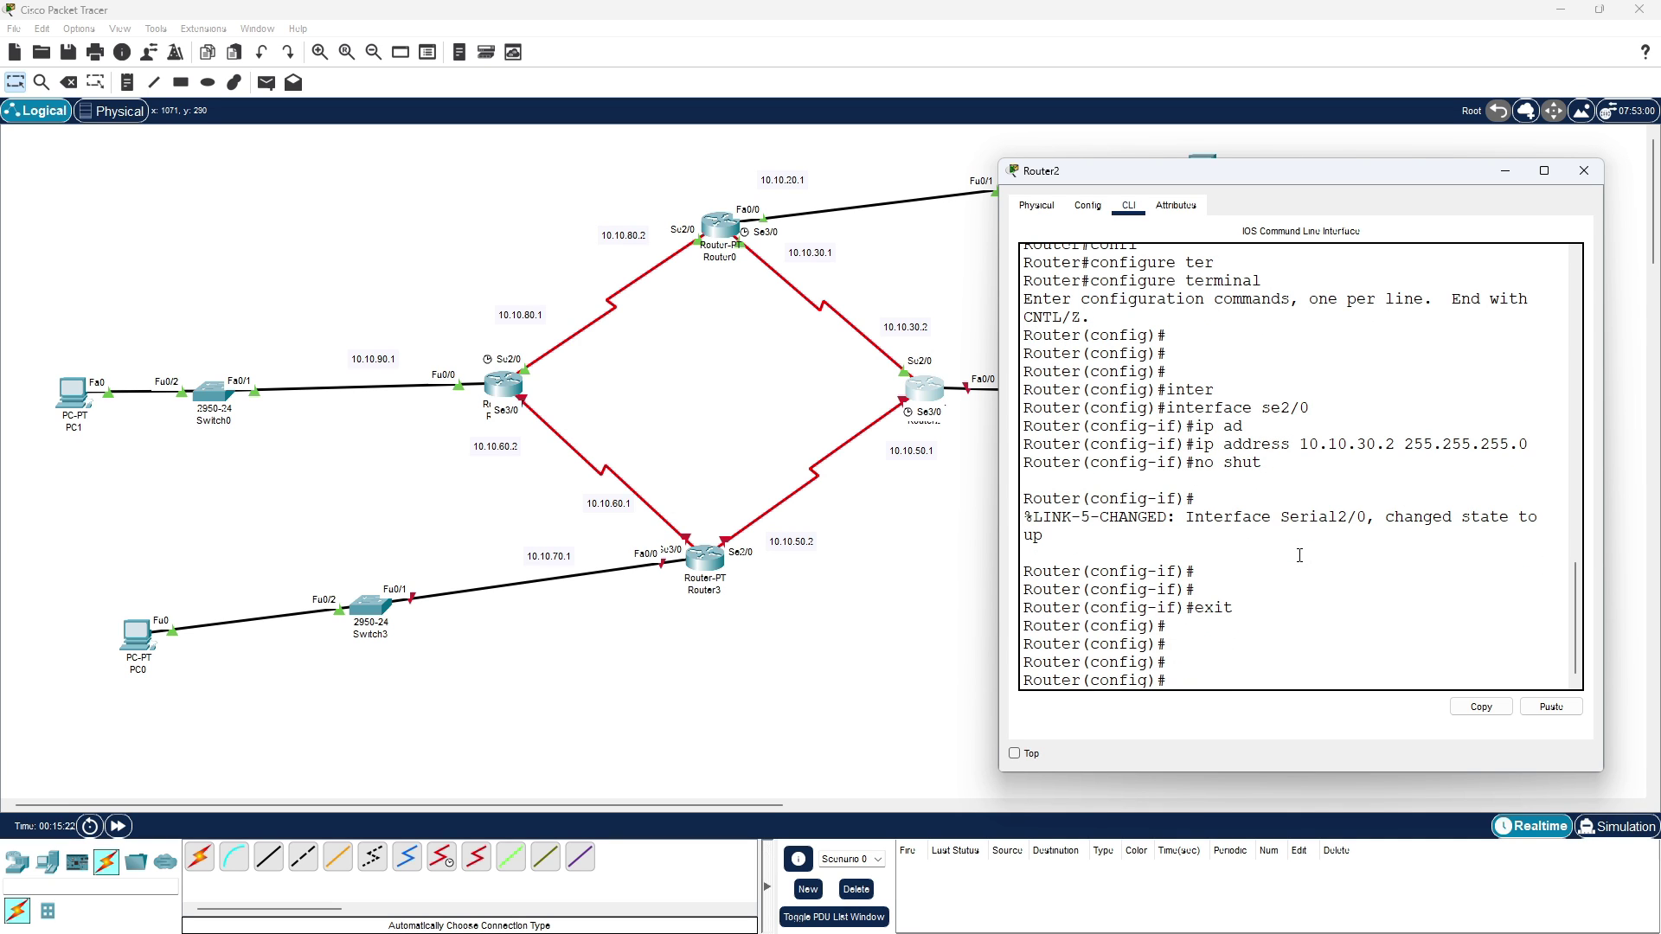
type("in")
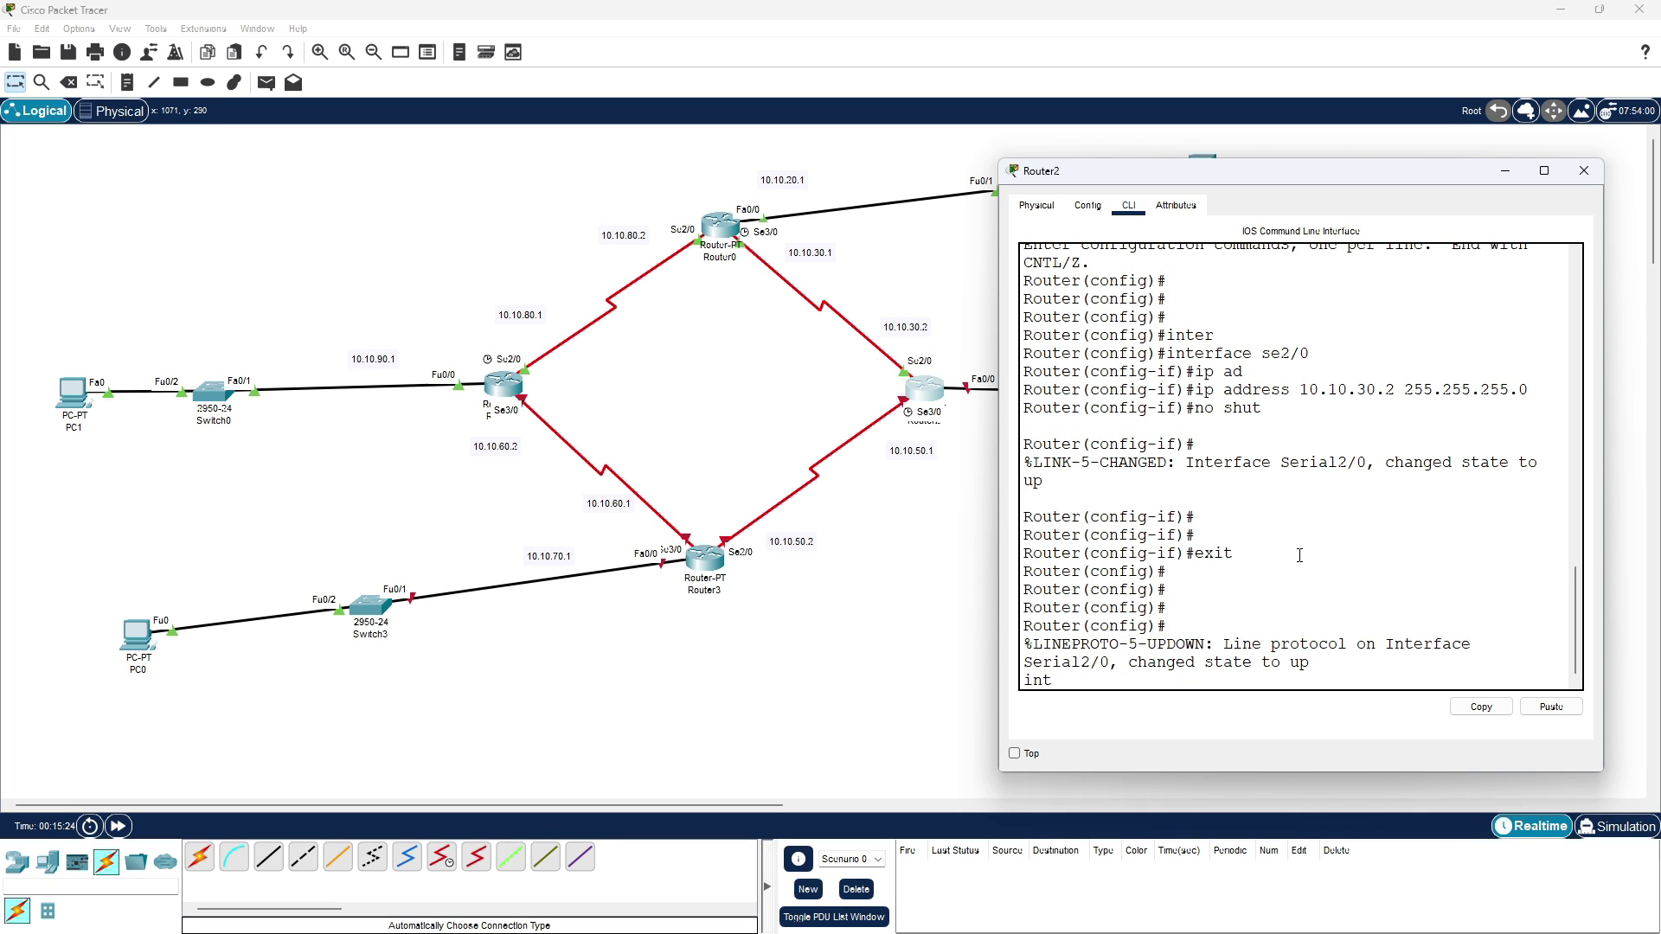
type("t")
key("Return")
key("Return")
key("Return")
key("Return")
- Assign Router2's interface fa0/0 the IP address 10.10.40.1 with mask 255.255.255.0
type("inter")
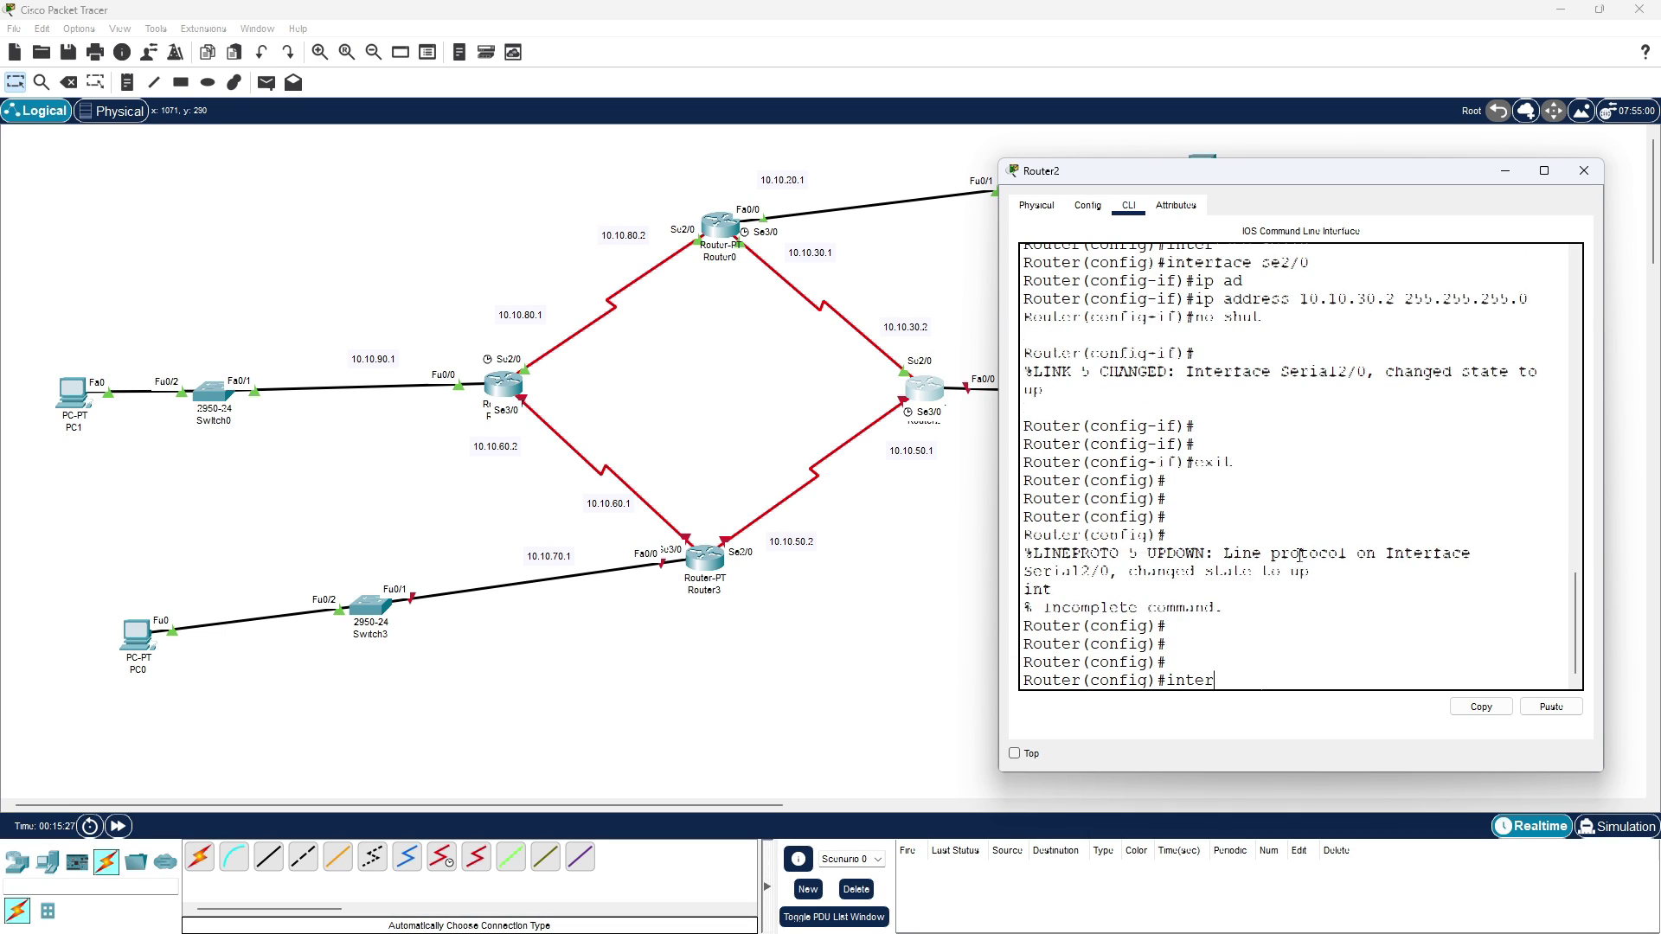
key("Tab")
type("fa0")
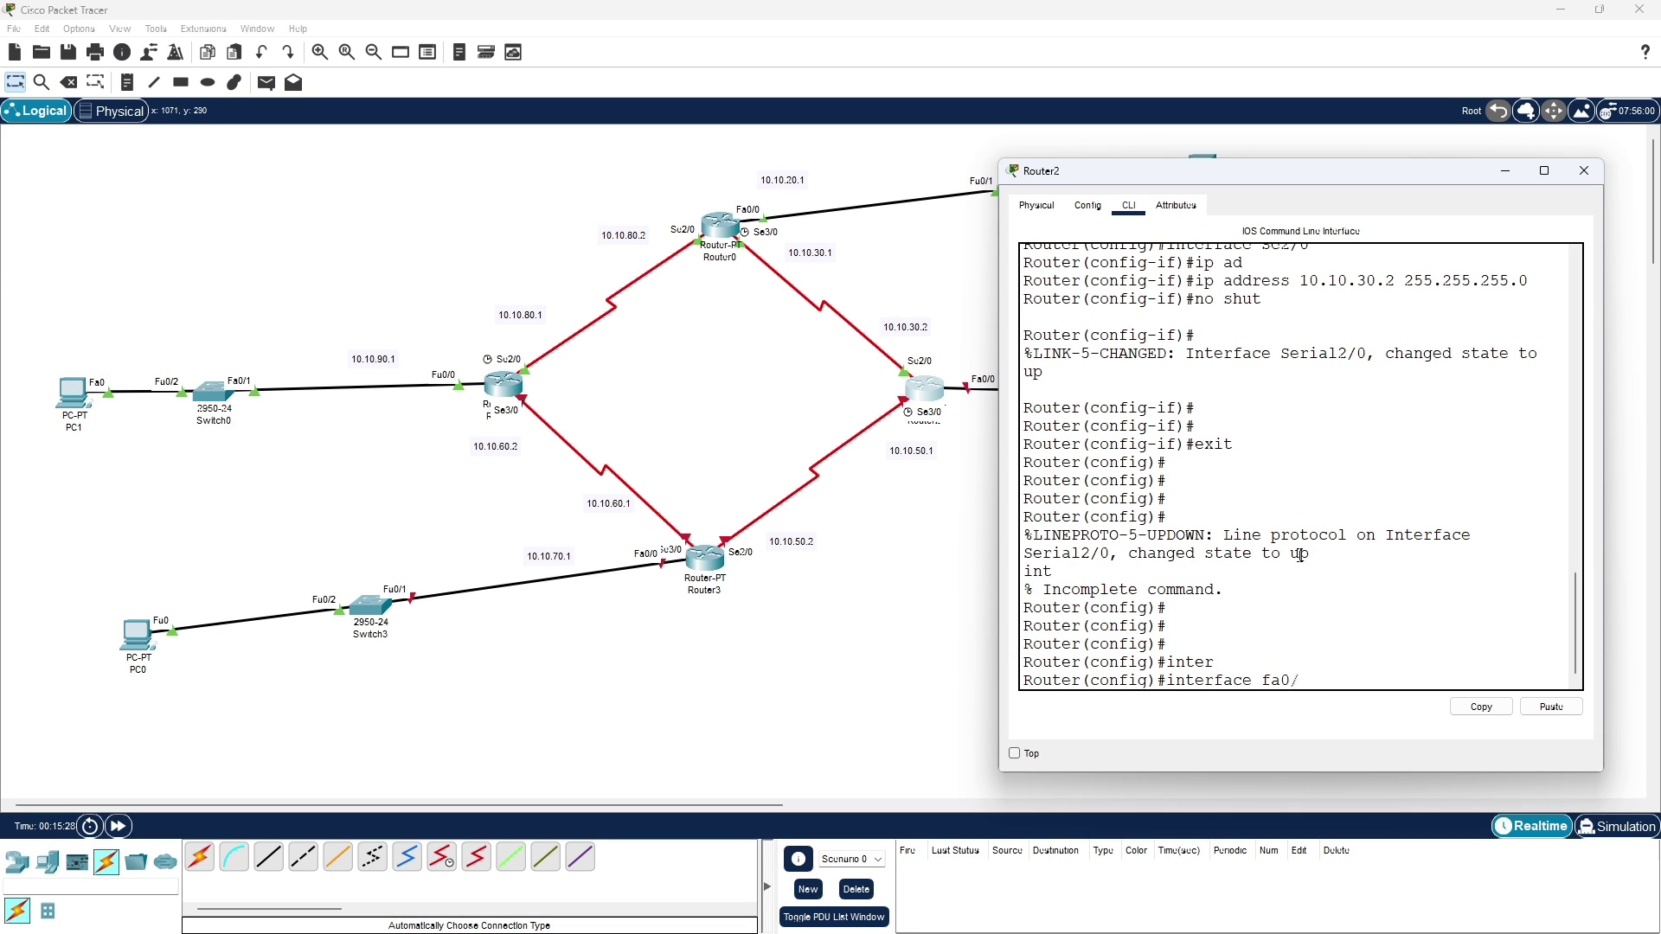
type("/0")
key("Return")
type("ip add")
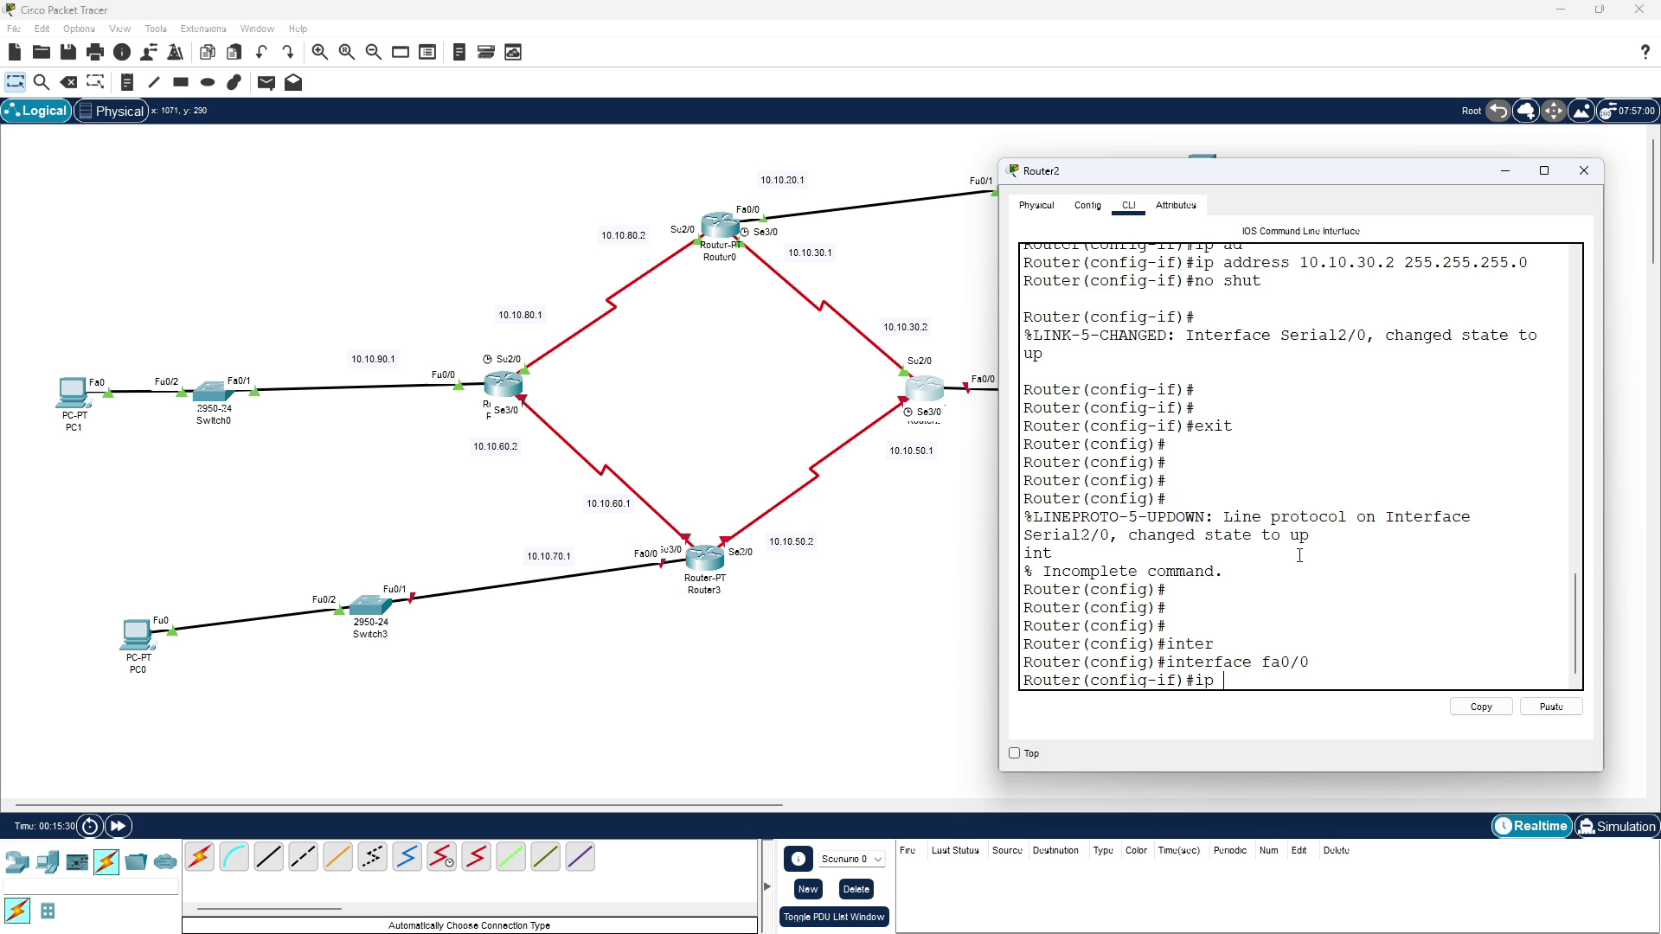
key("Tab")
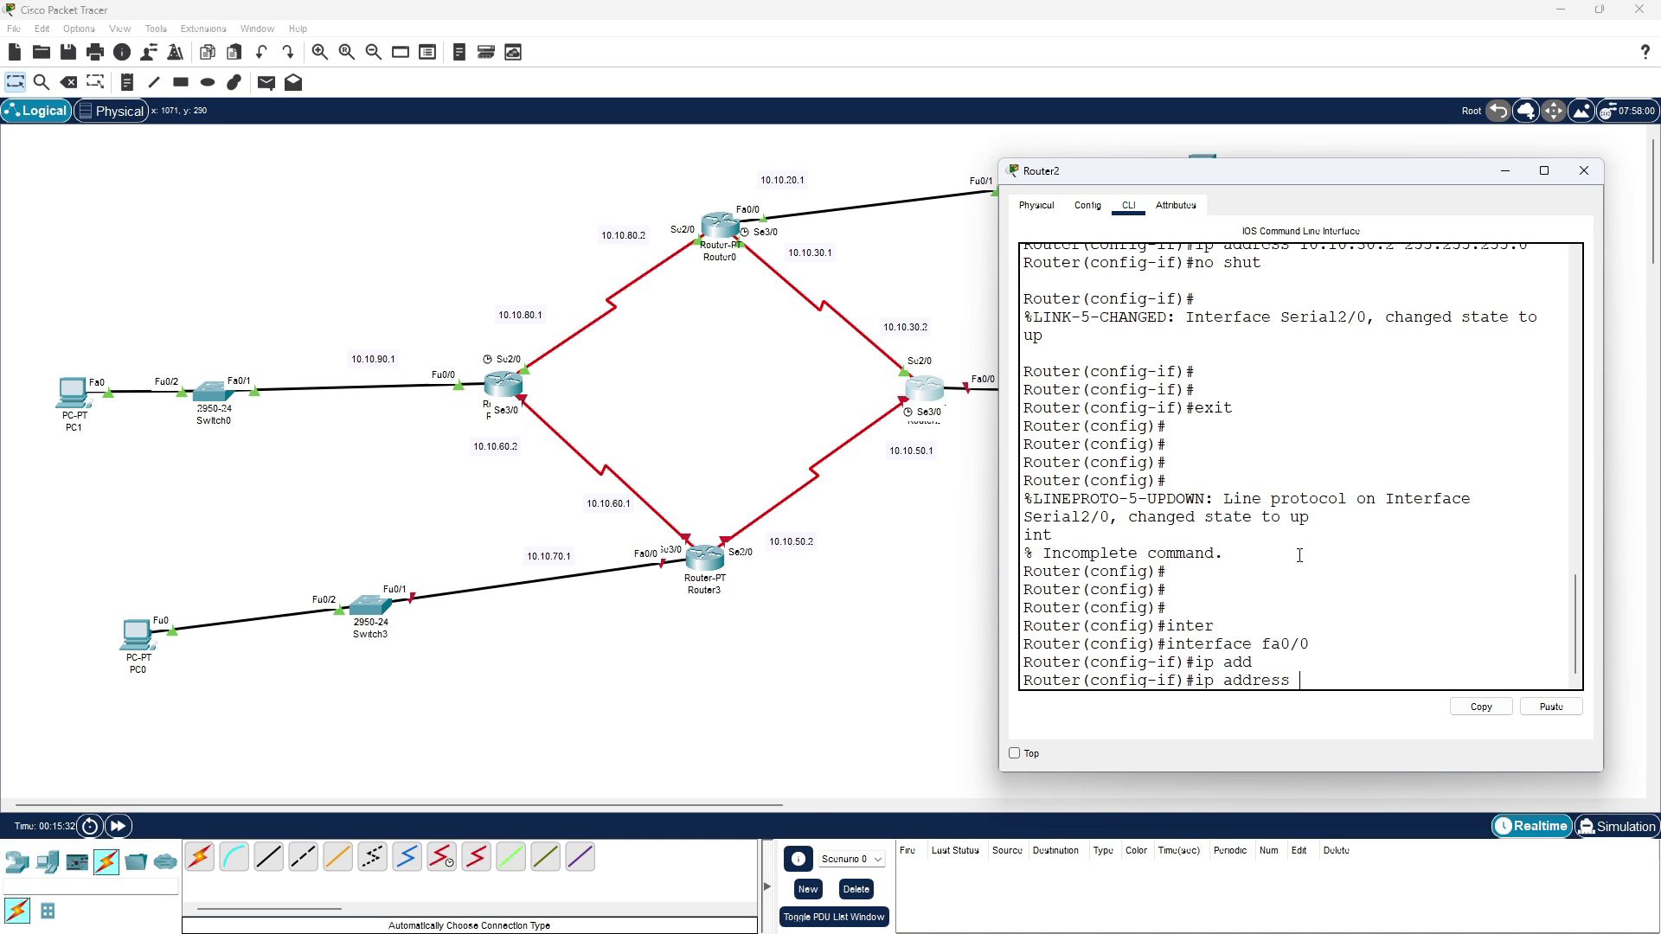
left_click_drag(1170, 177, 1252, 148)
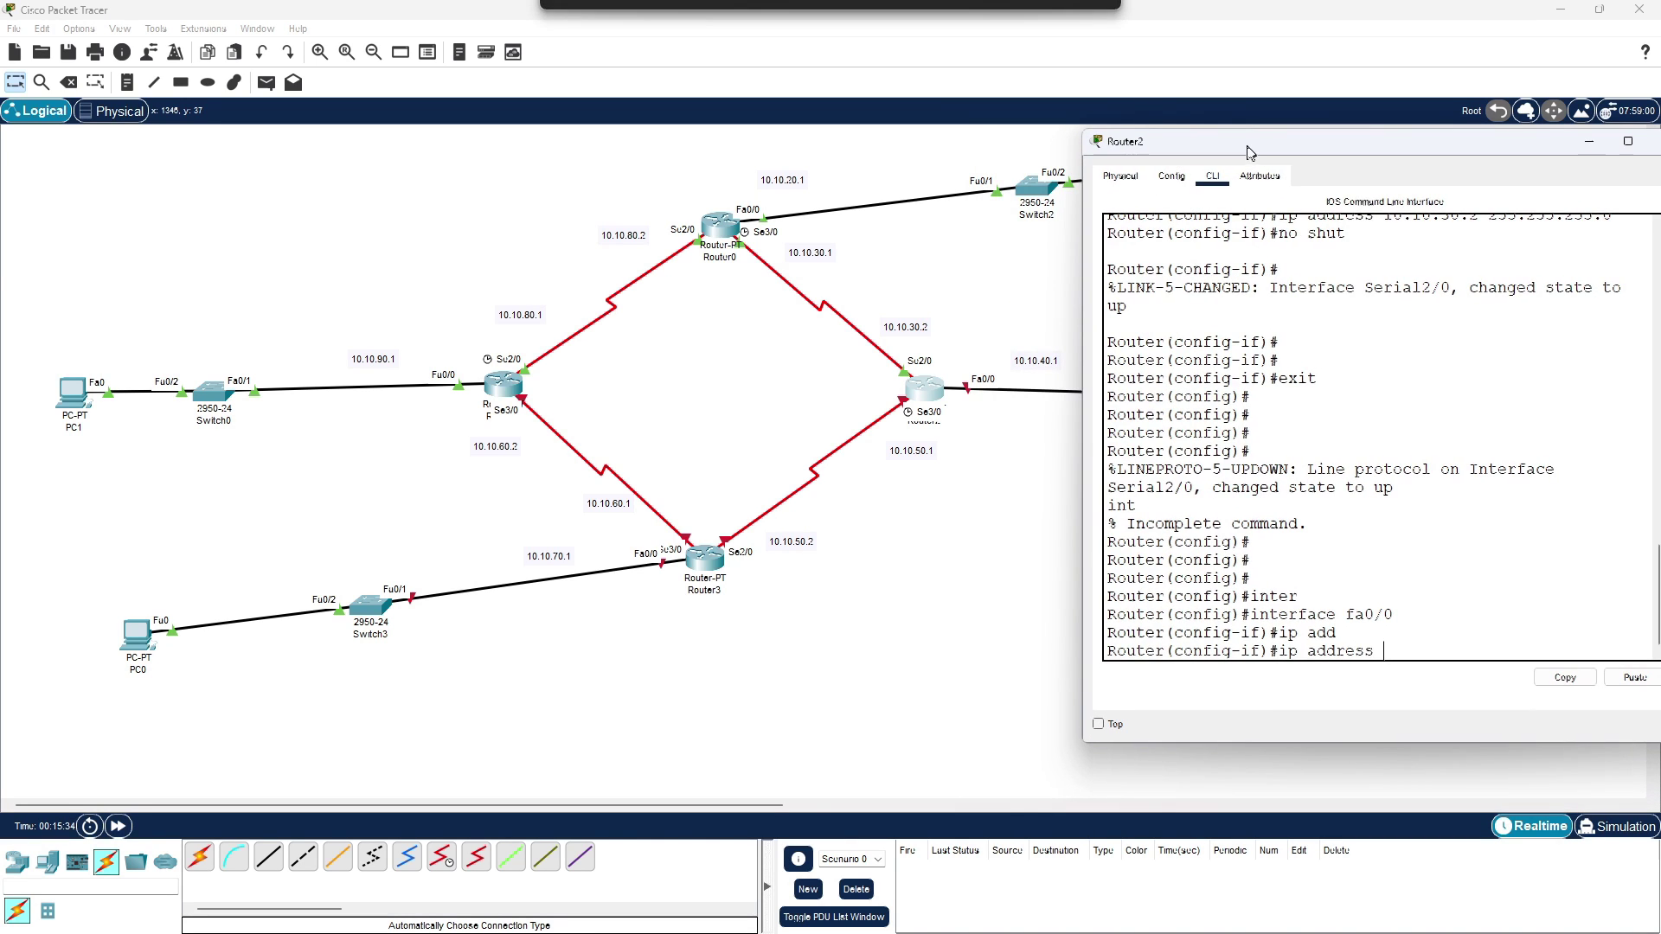
type("10.1")
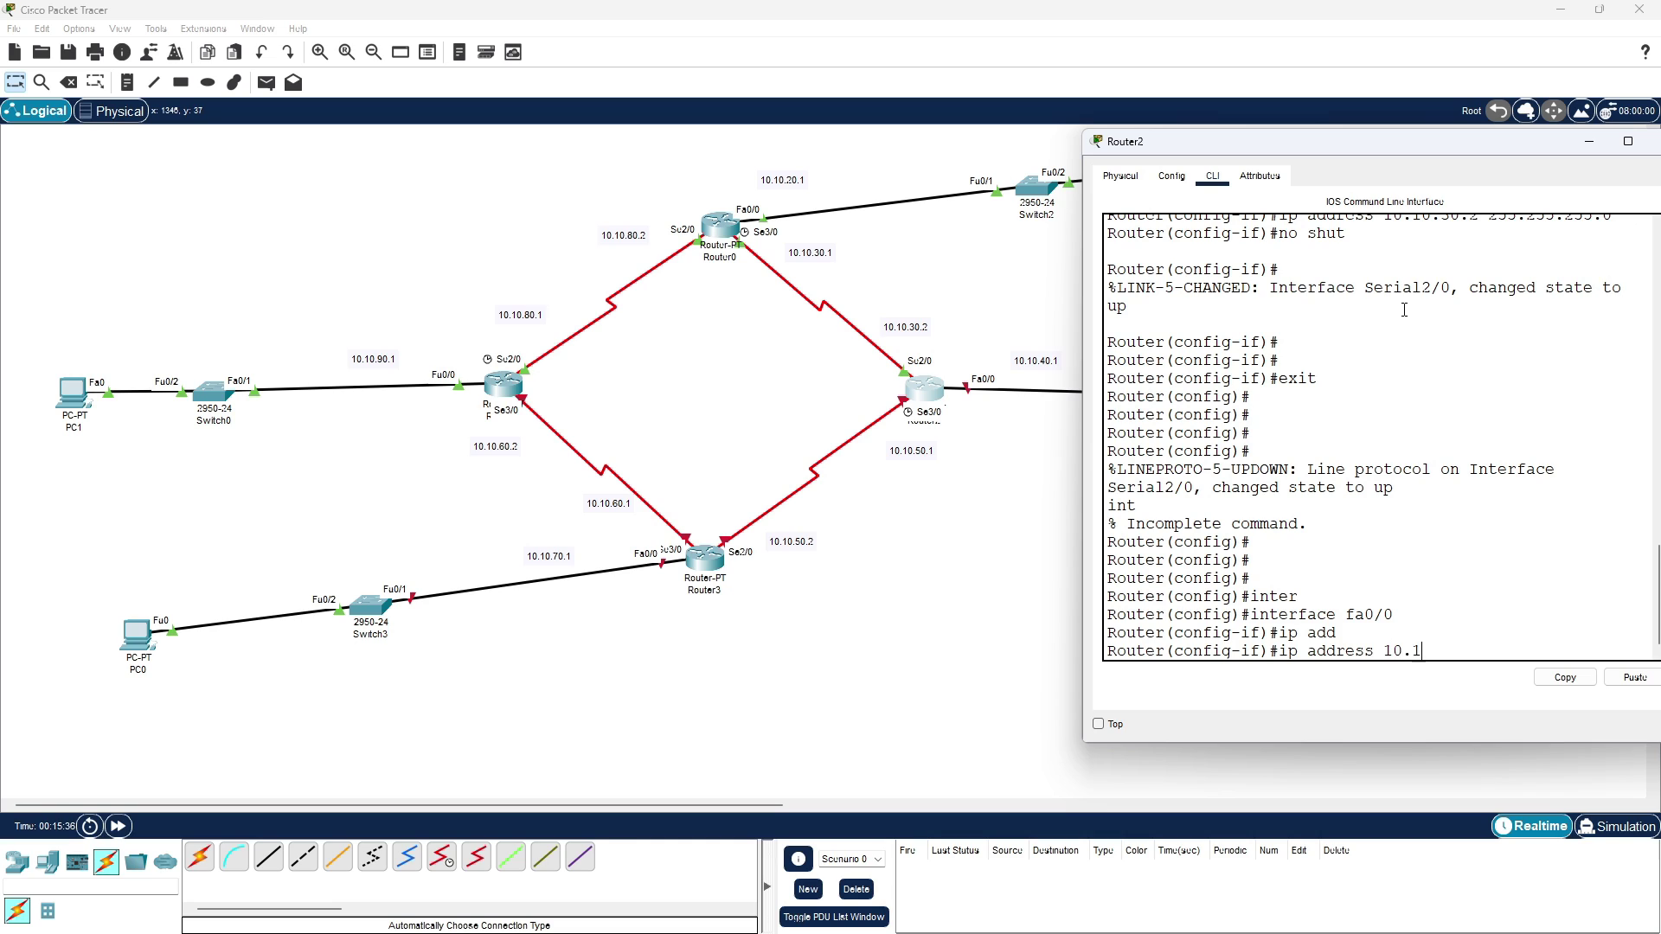
type("0.40.1 255.255.255.0")
key("Return")
- Enable Router2's interface fa0/0 with no shut and return to global configuration mode
type("no shut")
key("Return")
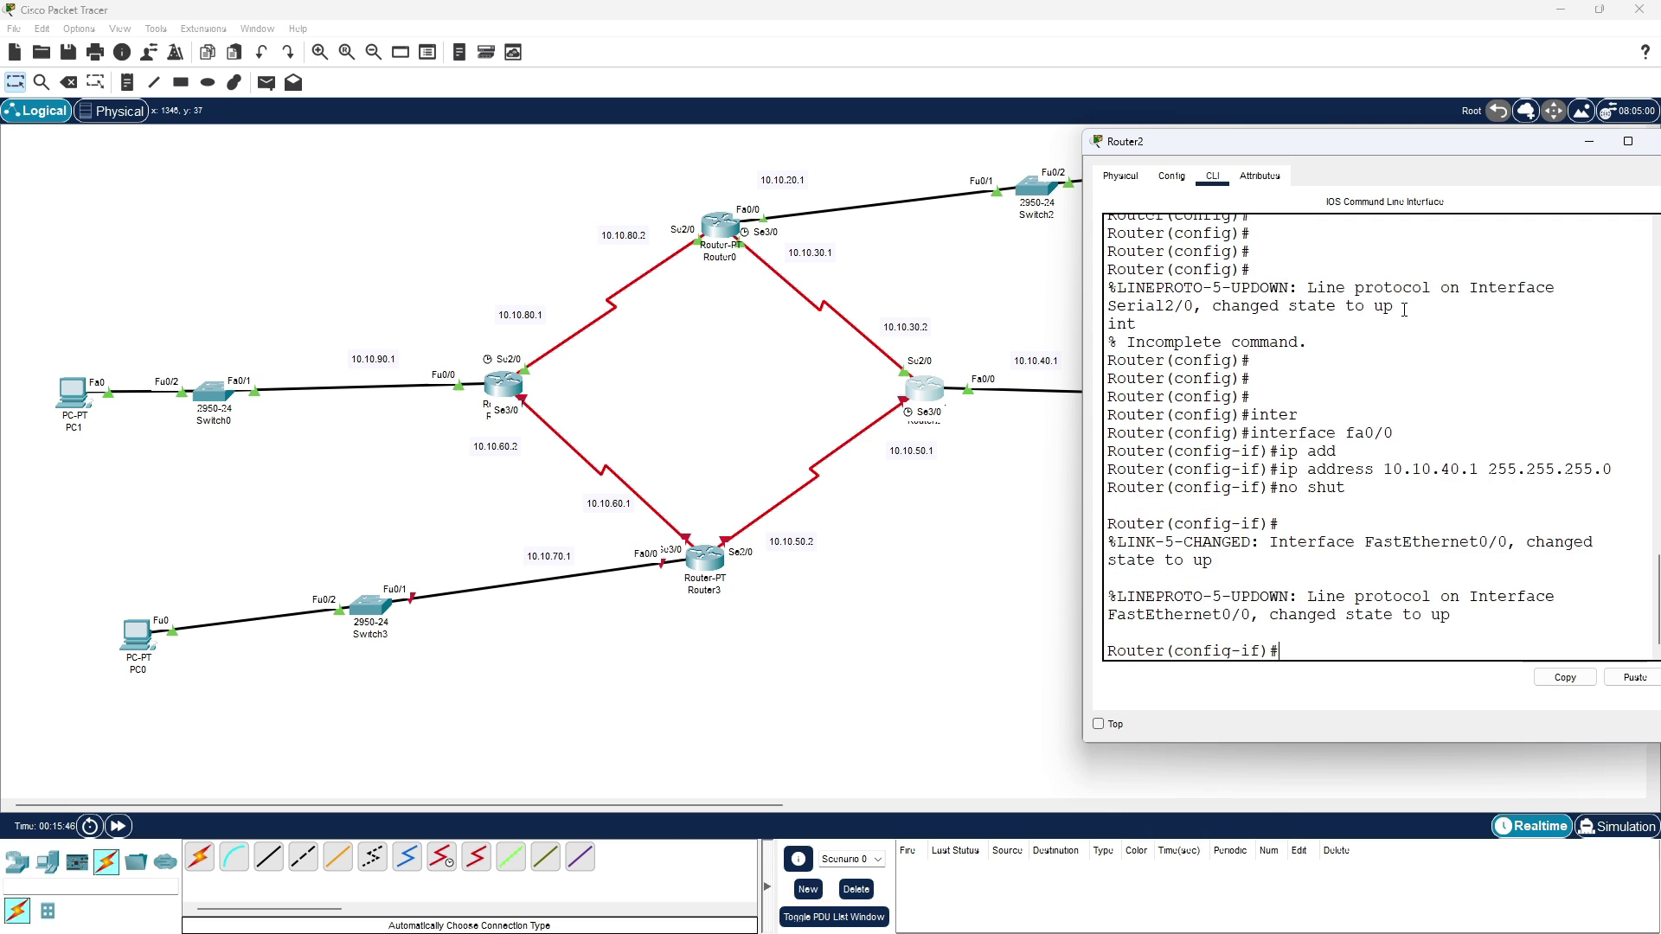
key("Return")
key("Return")
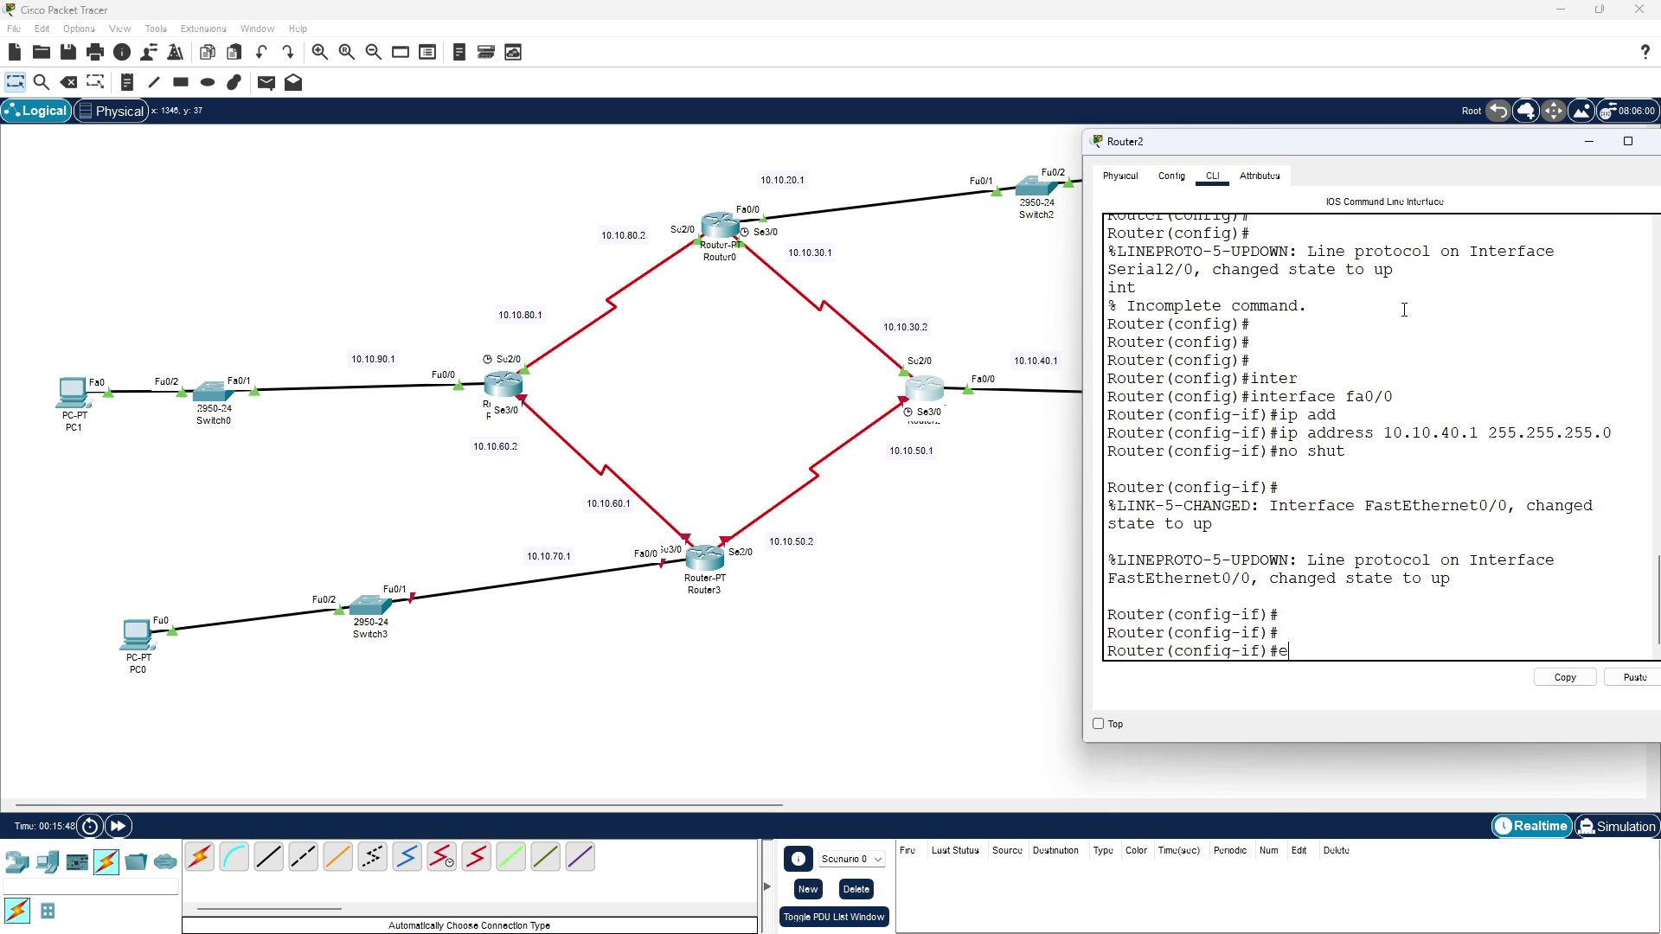
type("ex")
key("Return")
key("Return")
key("Return")
key("Return")
type("er(config)#e")
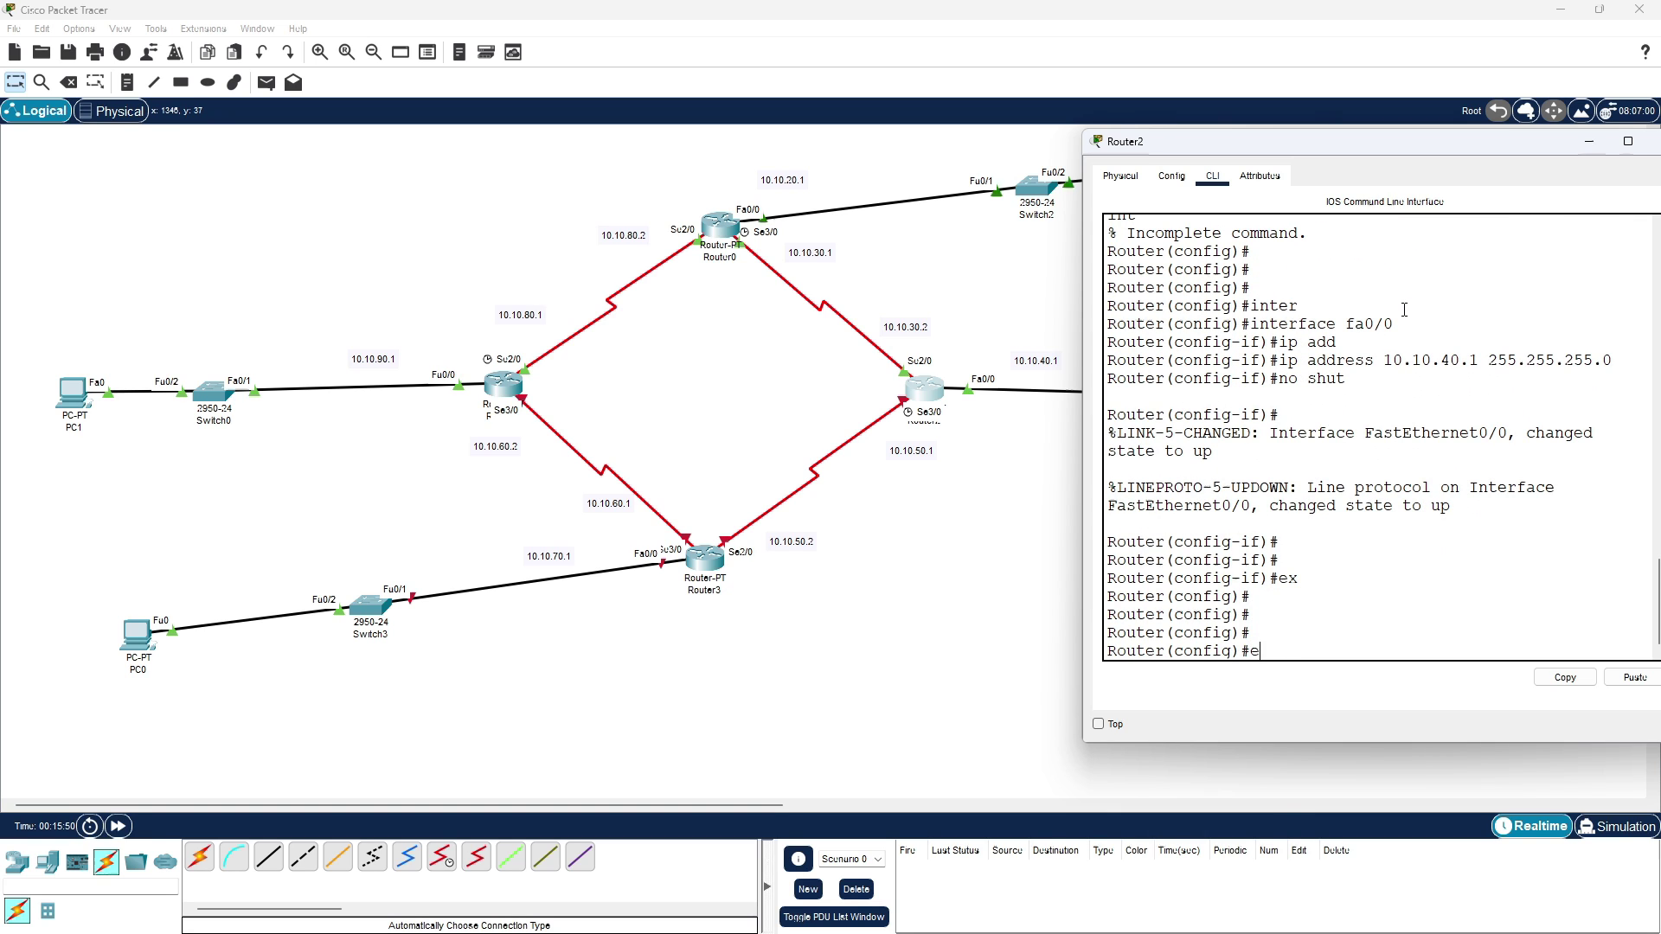
key("BackSpace")
- Assign Router2's interface se3/0 the IP address 10.10.50.1 with mask 255.255.255.0
type("inter")
key("Tab")
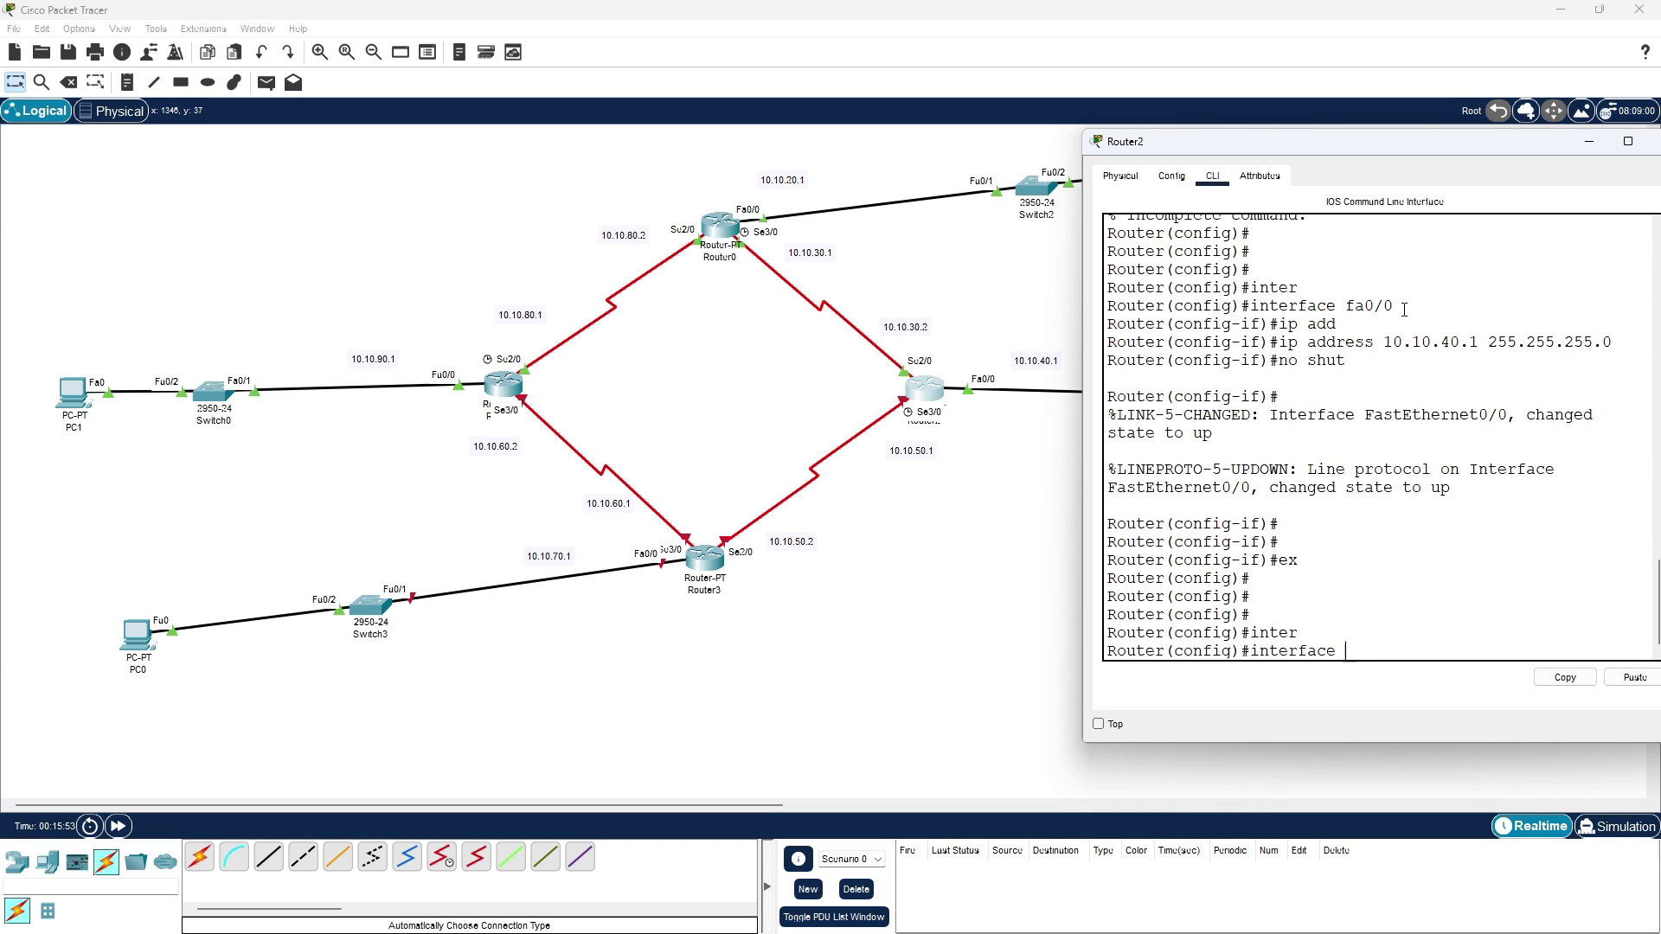
type("se3/0")
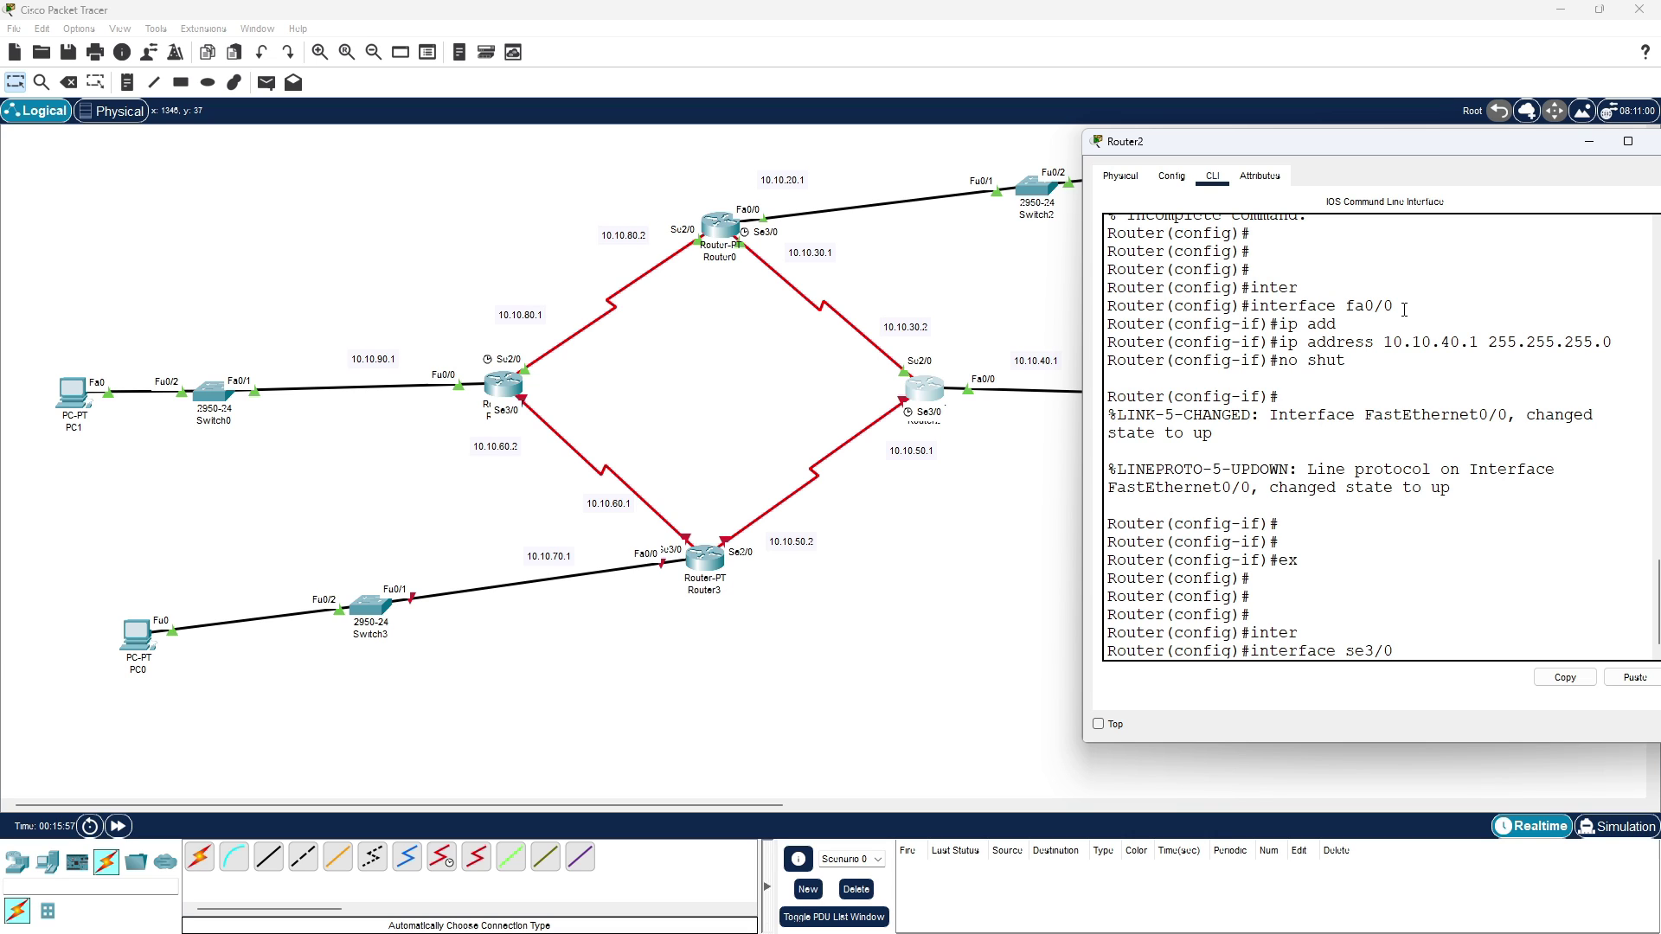
key("Return")
key("Return")
key("Return")
type("ip addd")
key("Tab")
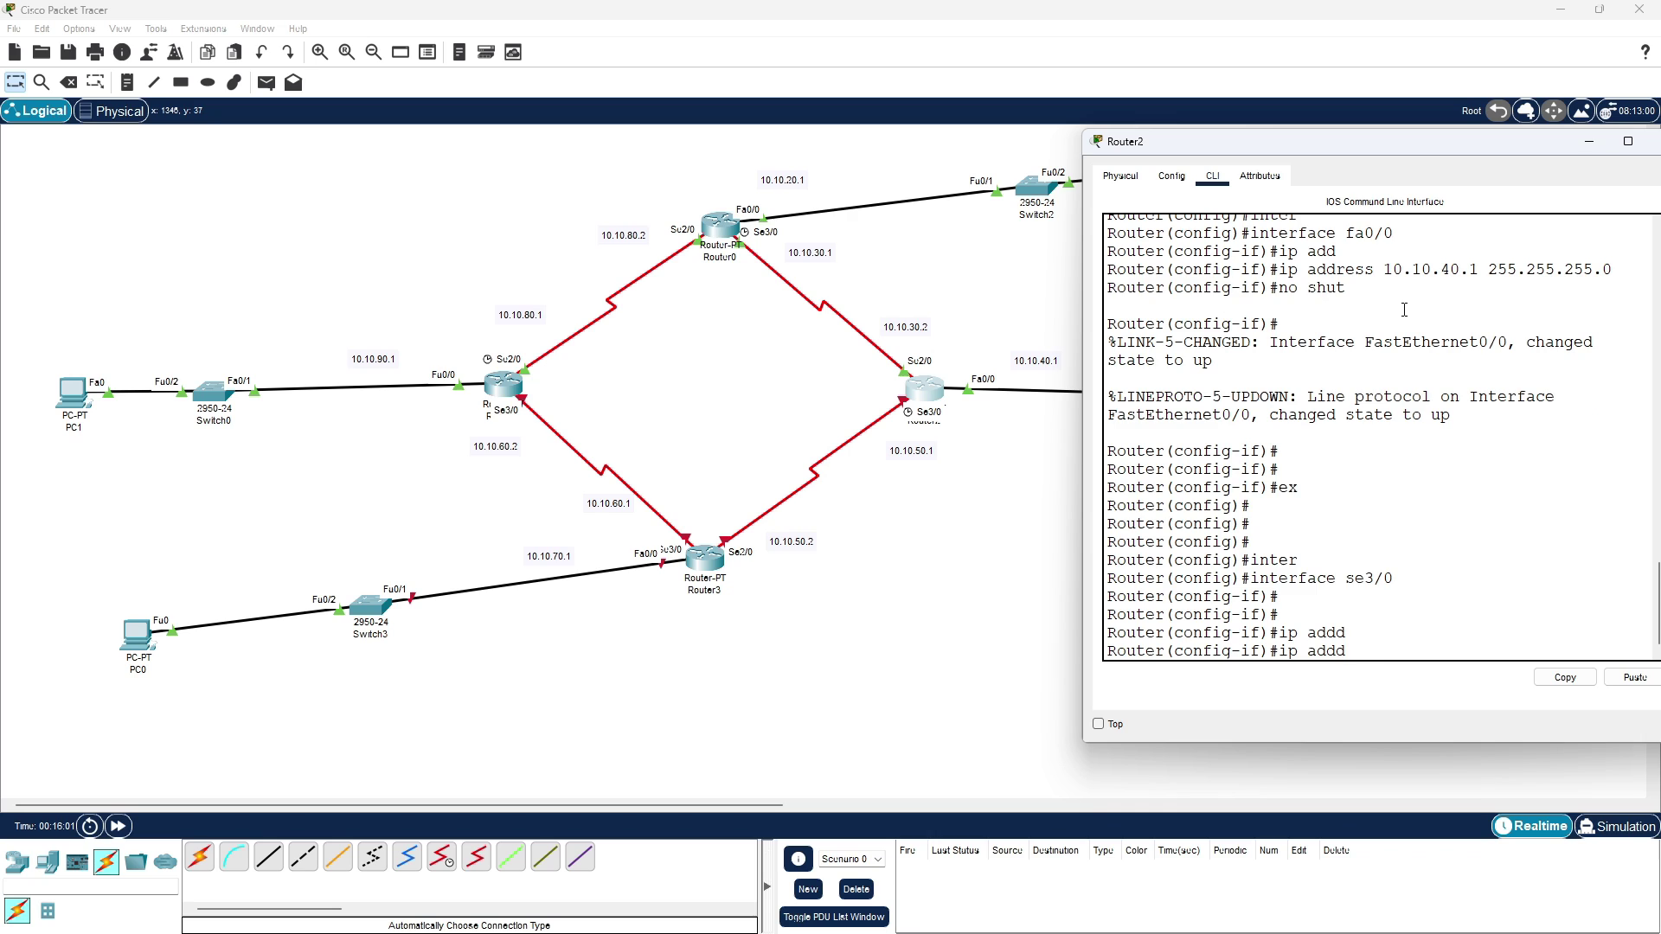
key("Tab")
type("se")
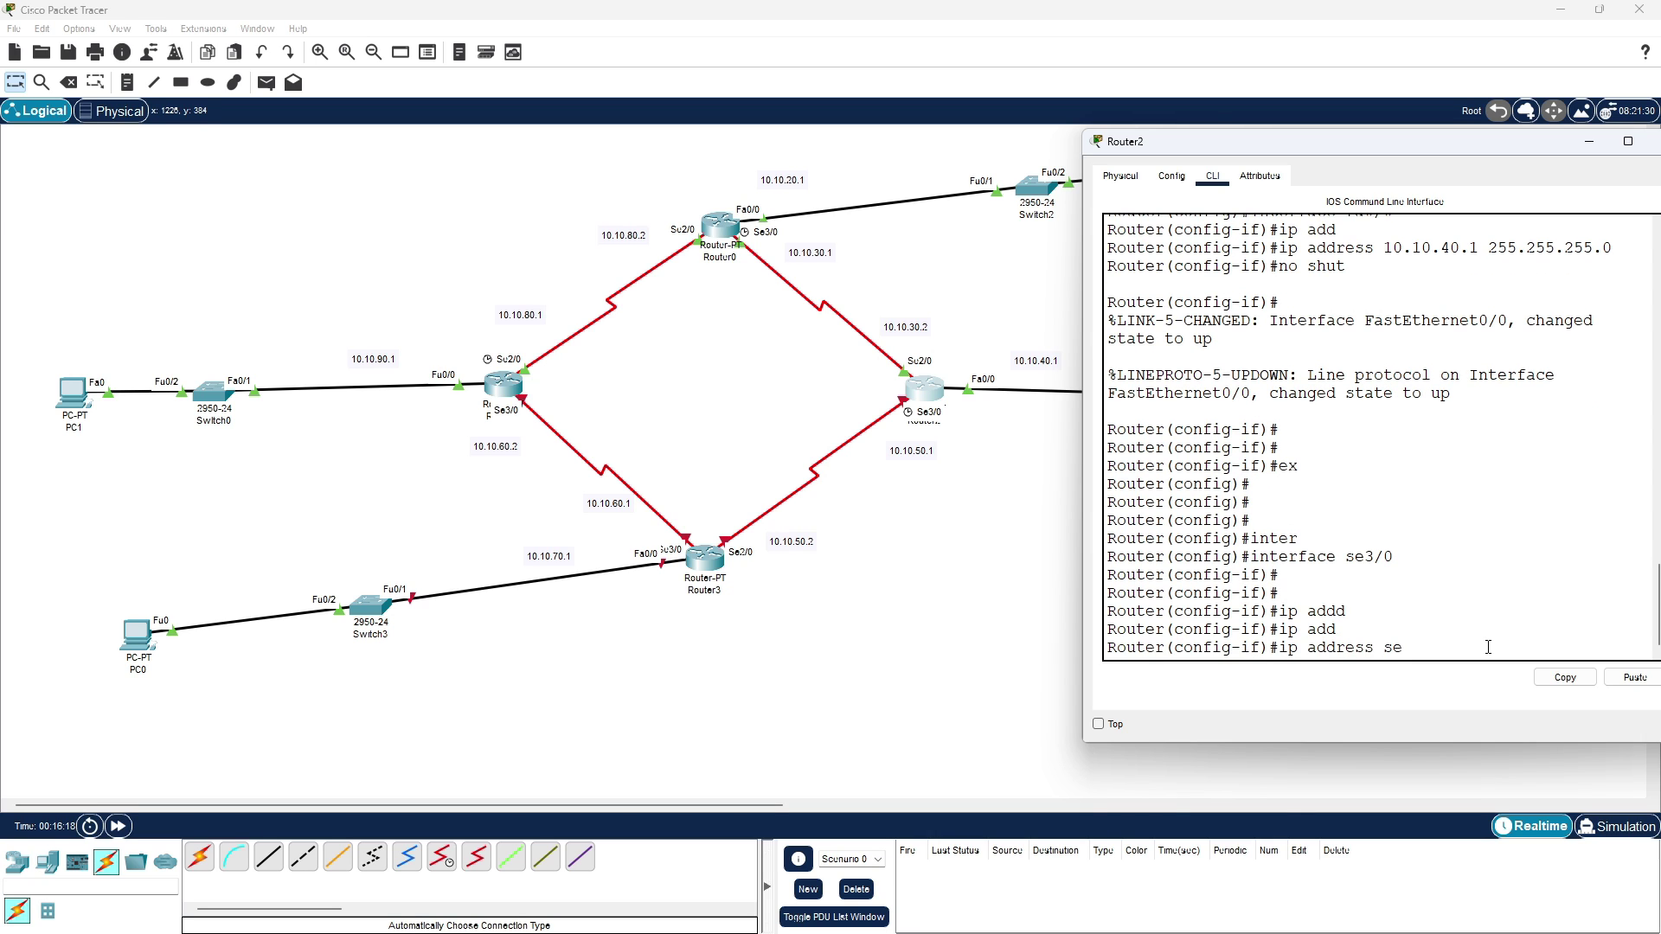
key("BackSpace")
key("BackSpace")
type("10.10.50.1 255.255.255.0")
key("Return")
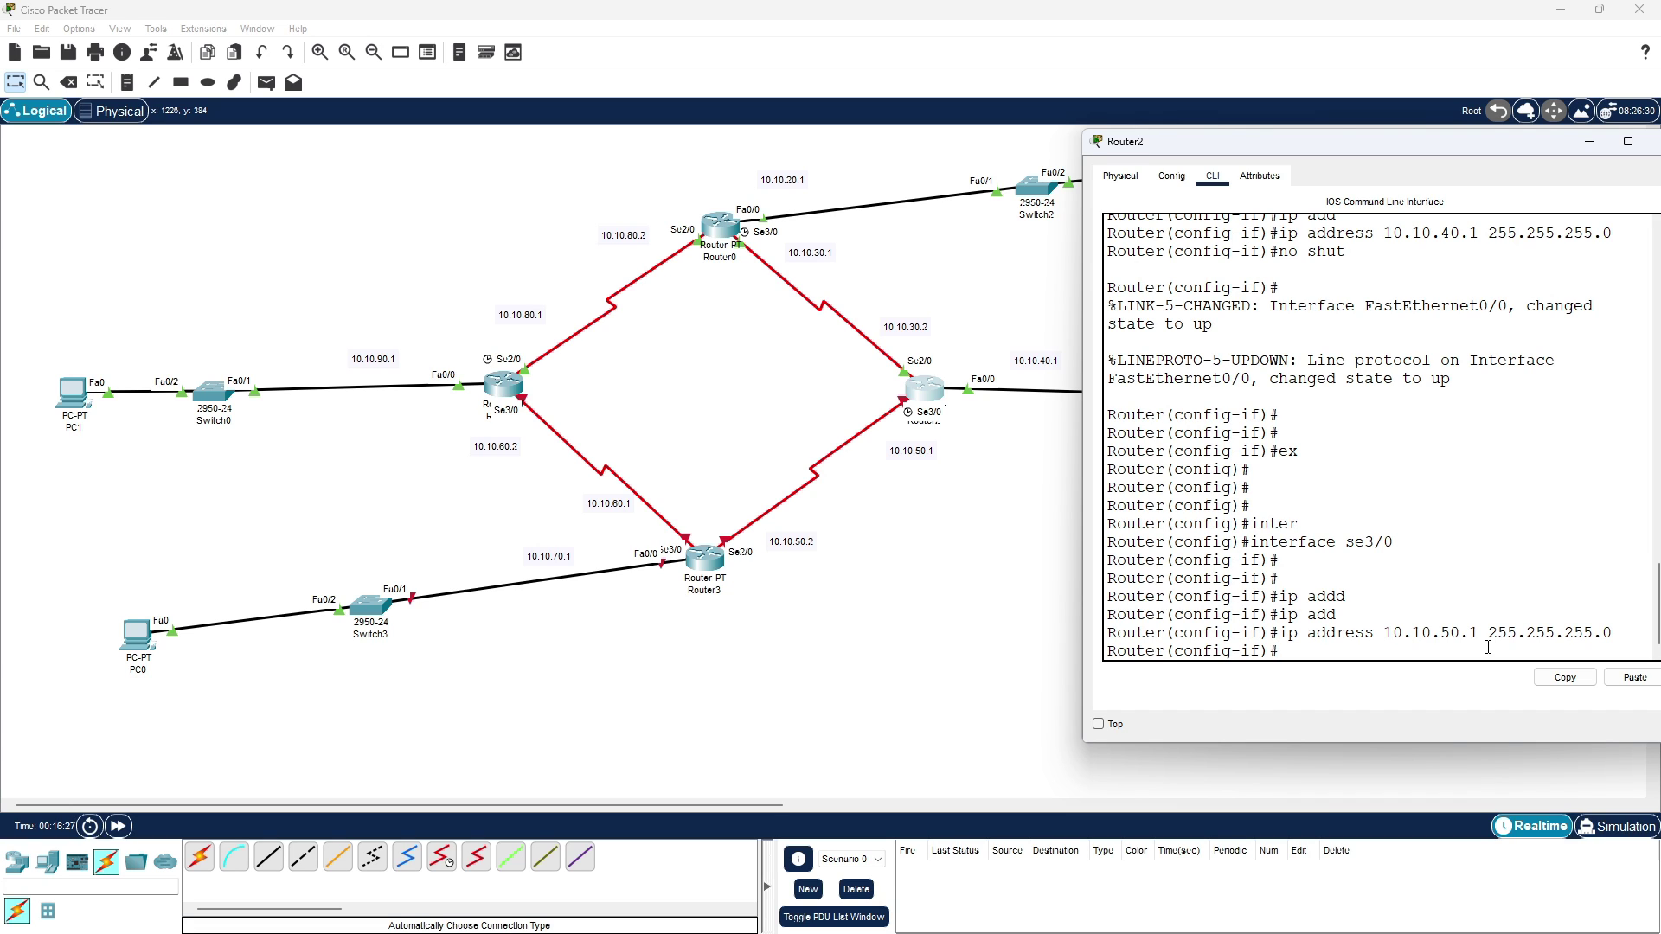
- Set the clock rate of Router2's interface se3/0 to 128000
type("clo")
key("Tab")
type("r")
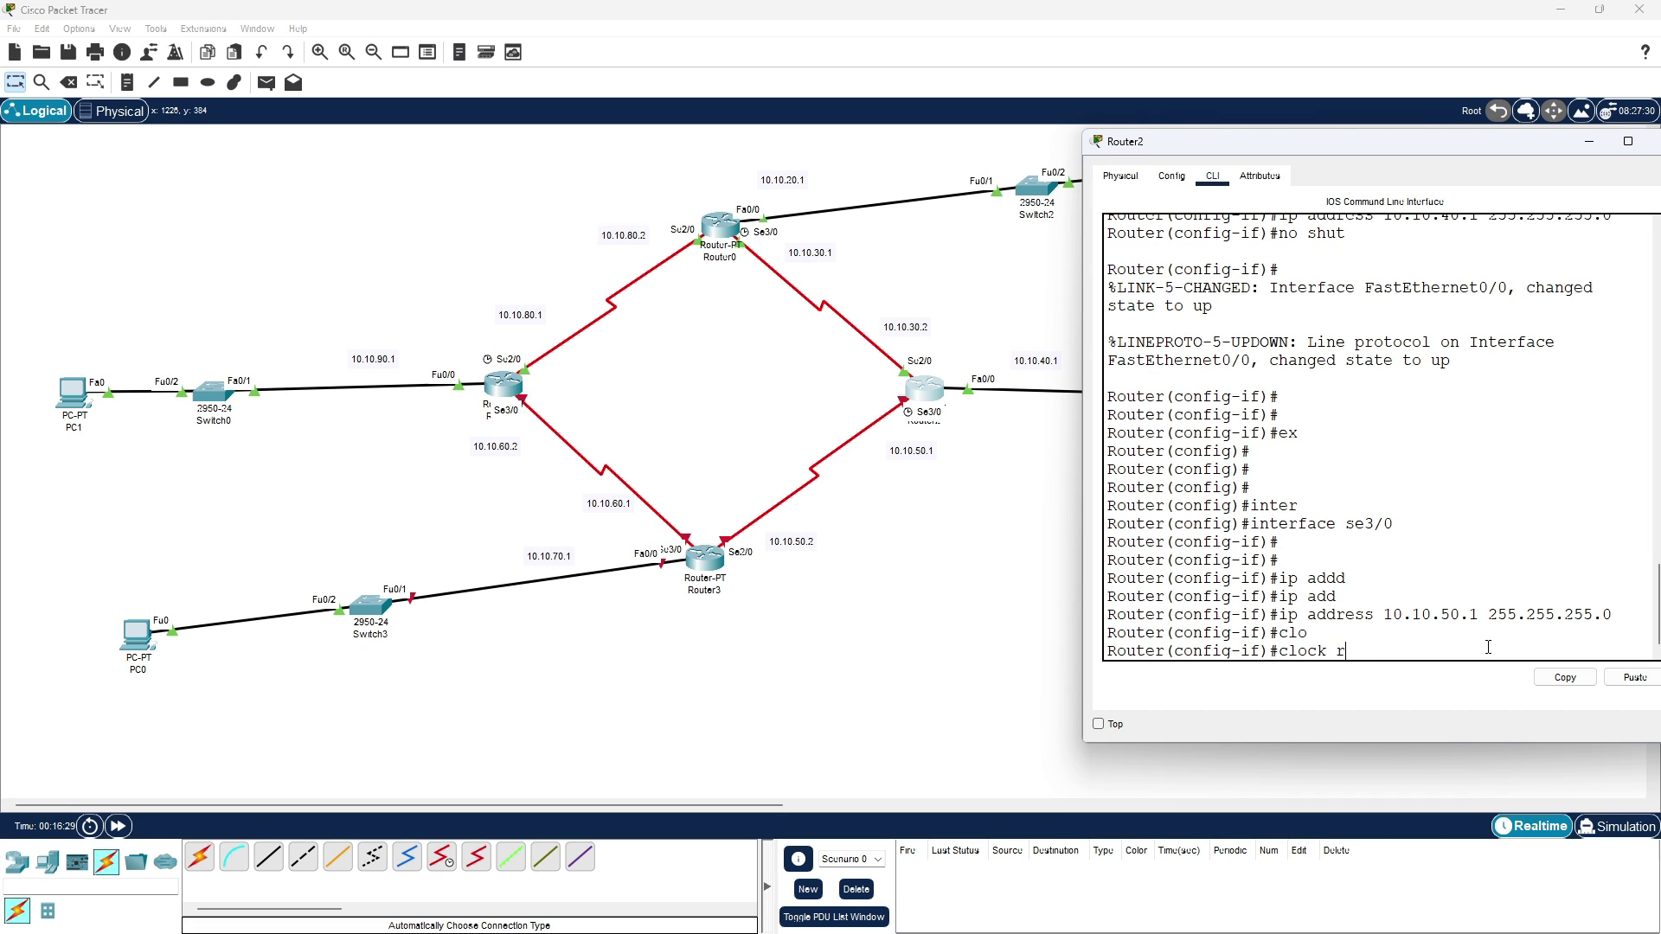
type("at")
key("Tab")
type("128000")
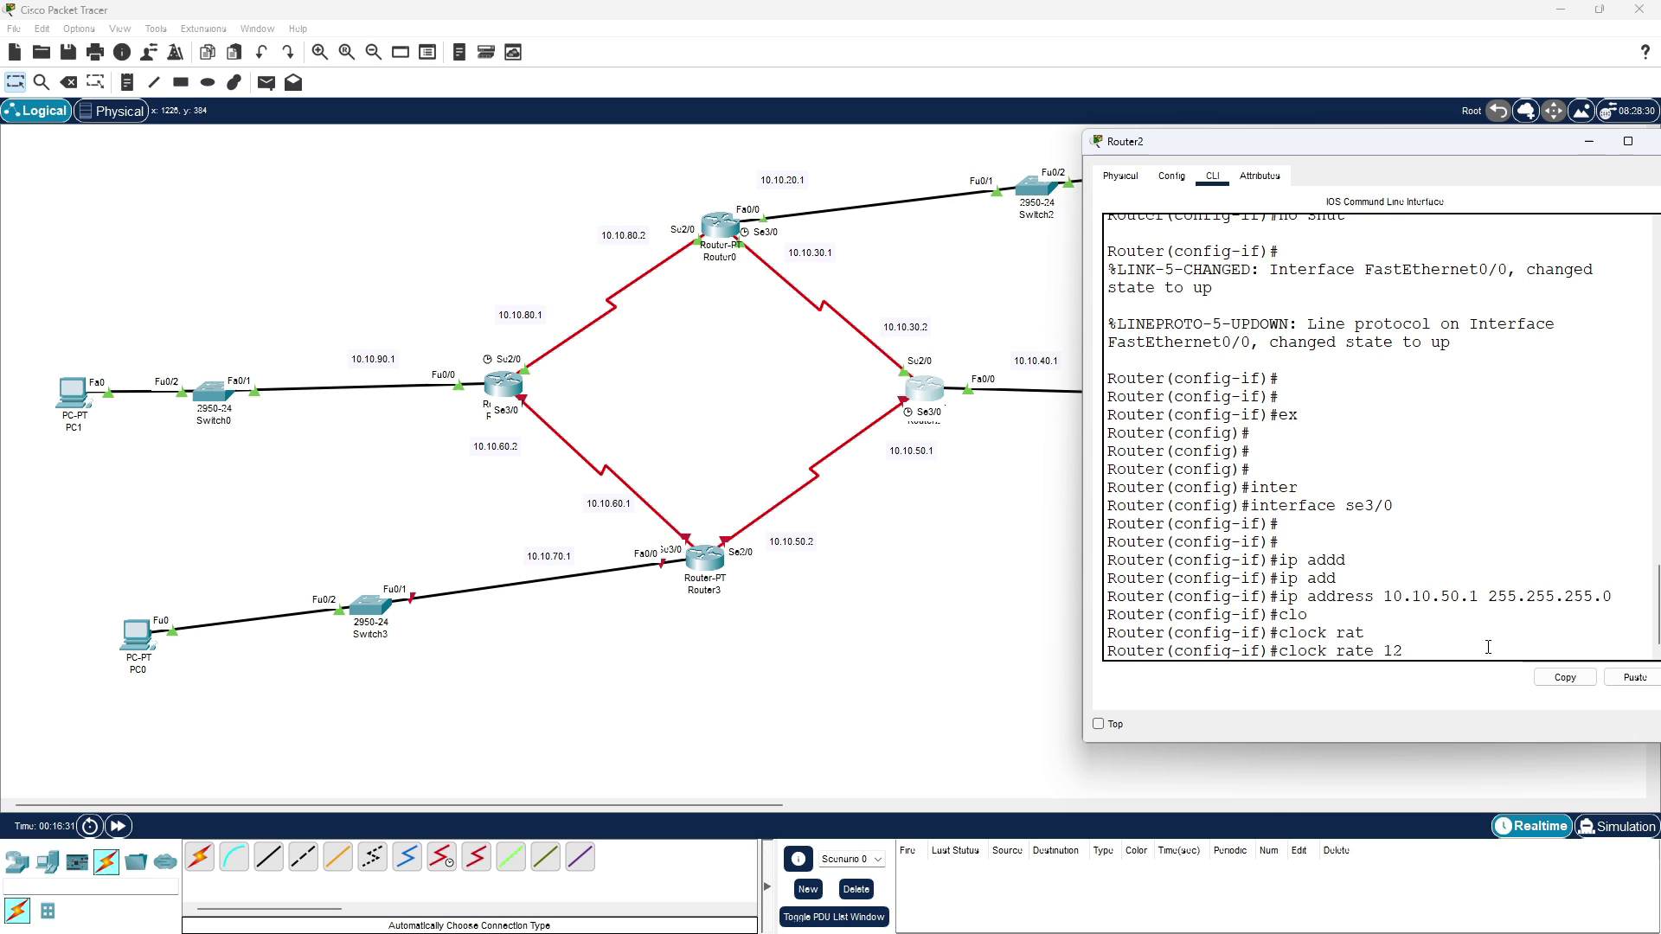
key("Return")
- Enable Router2's interface se3/0 with no shut
type("no shut")
key("Return")
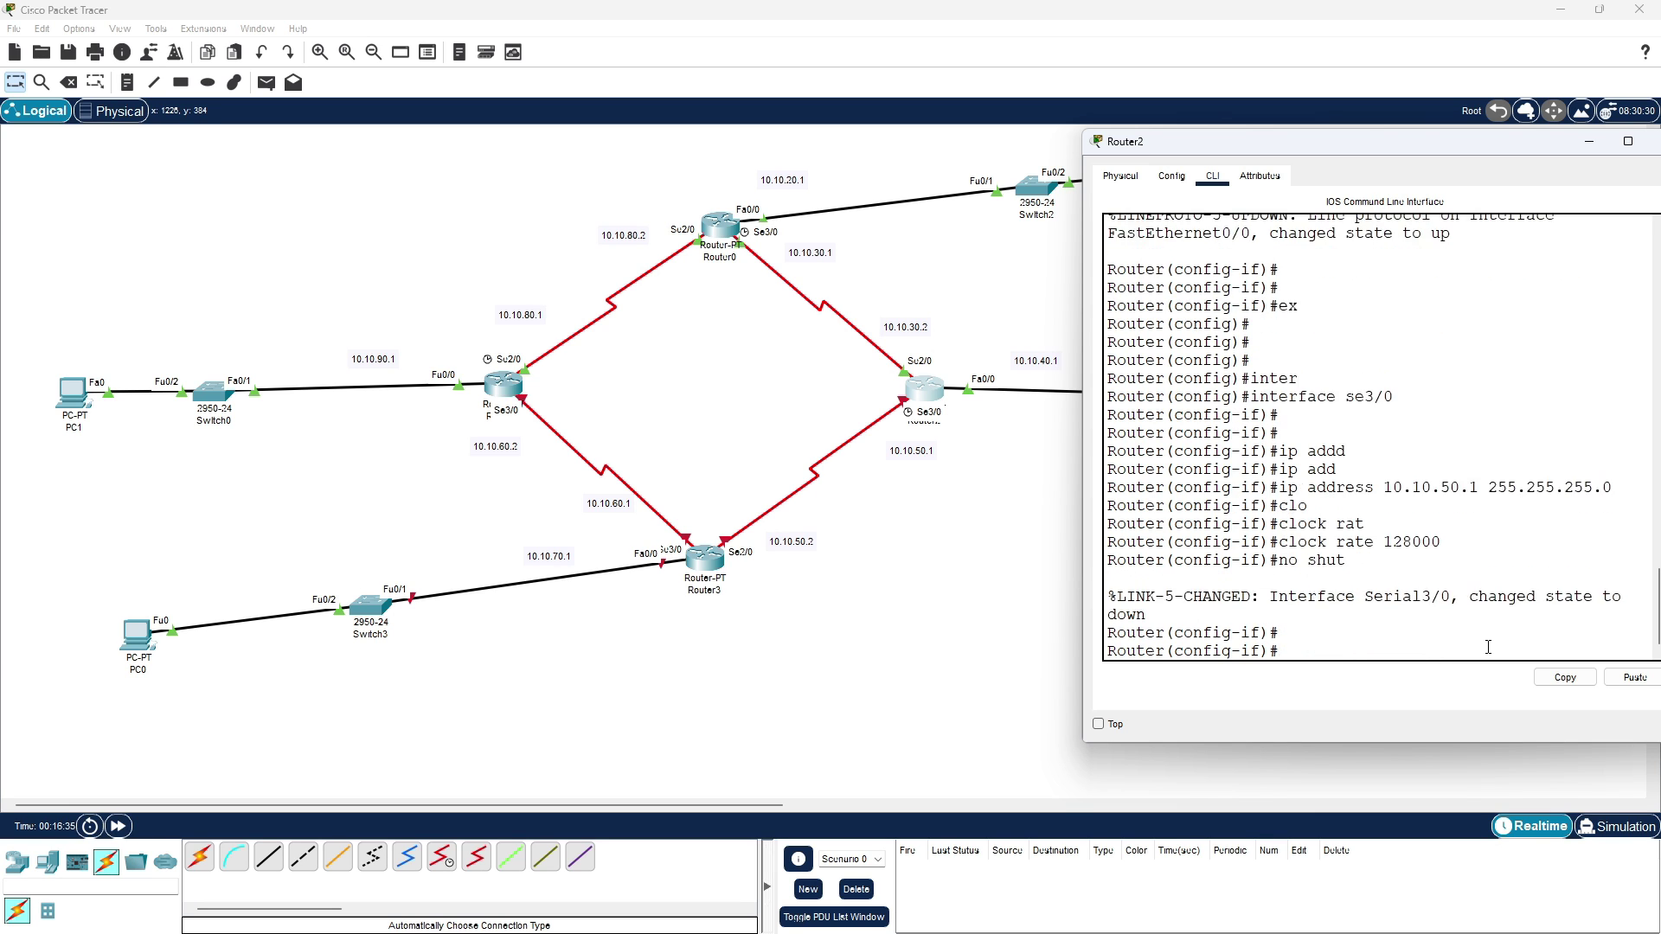
key("Return")
key("Return")
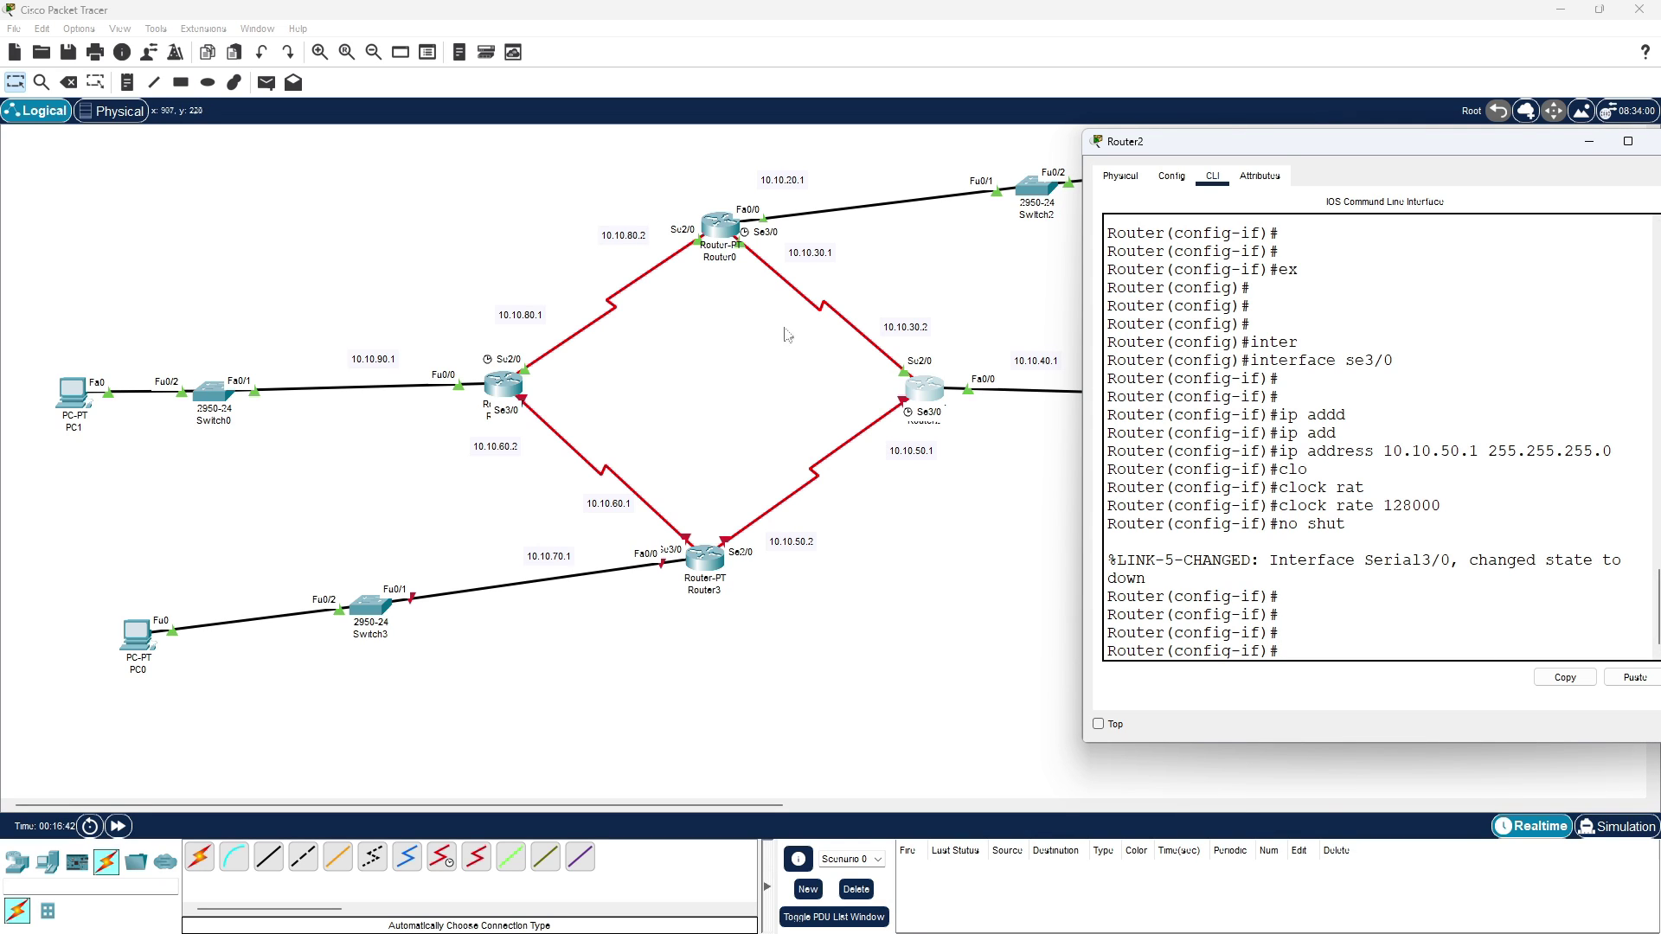
- Open Router3's command line, decline the initial configuration dialog and enter privileged EXEC mode
left_click(705, 566)
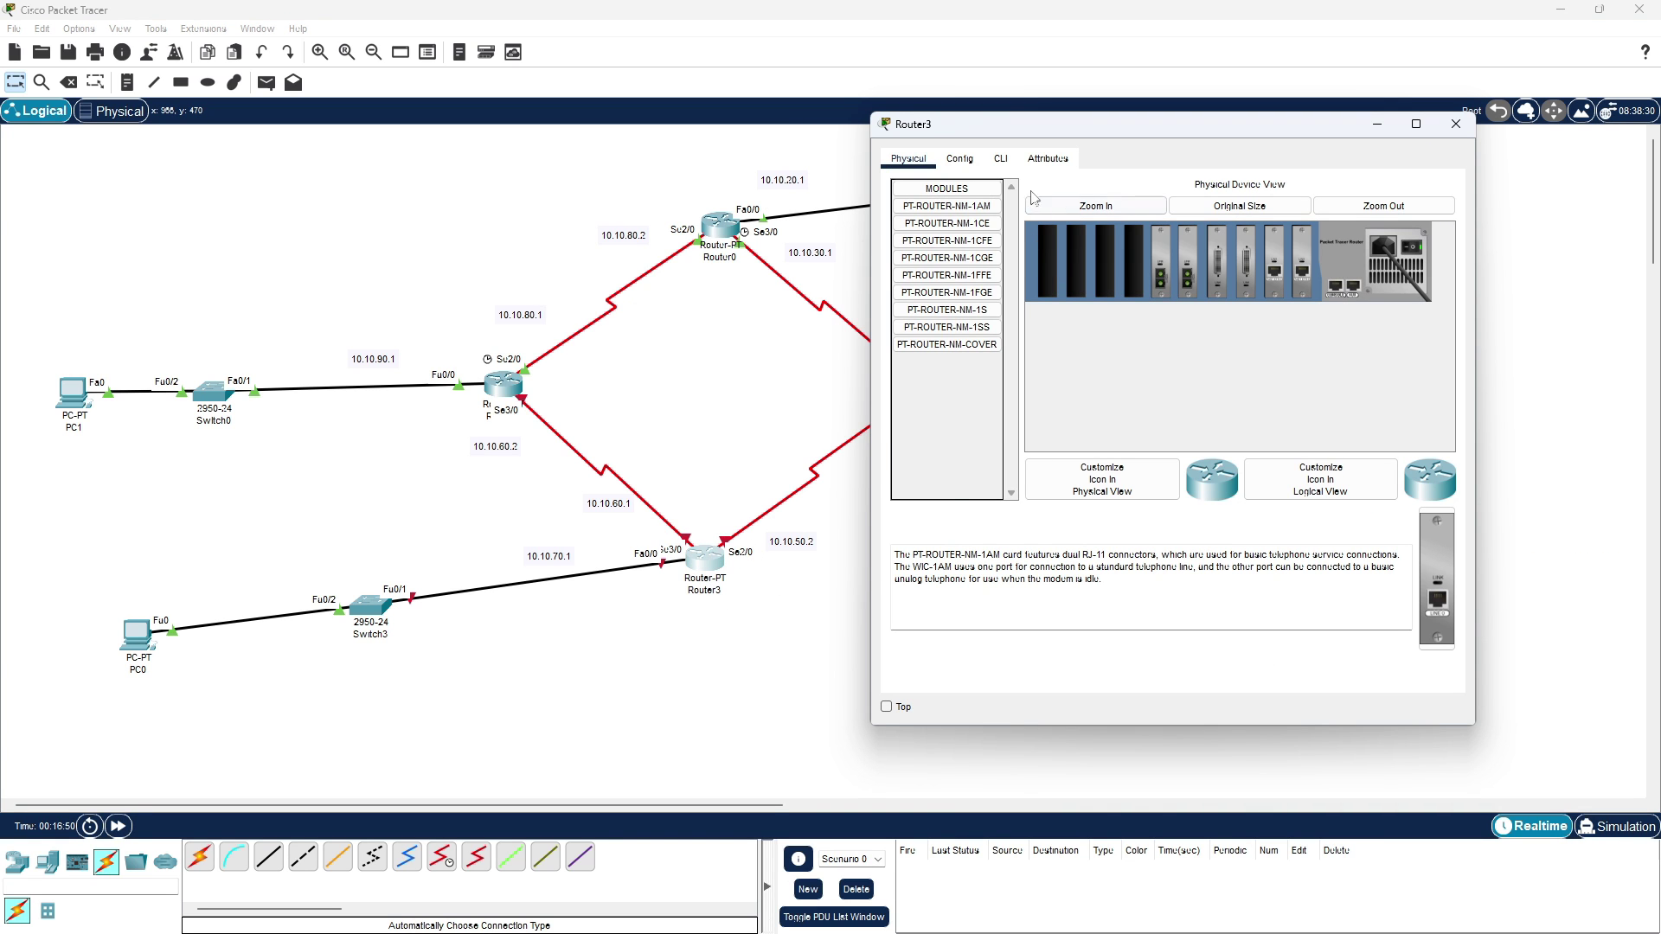
left_click(1001, 159)
type("n")
key("Return")
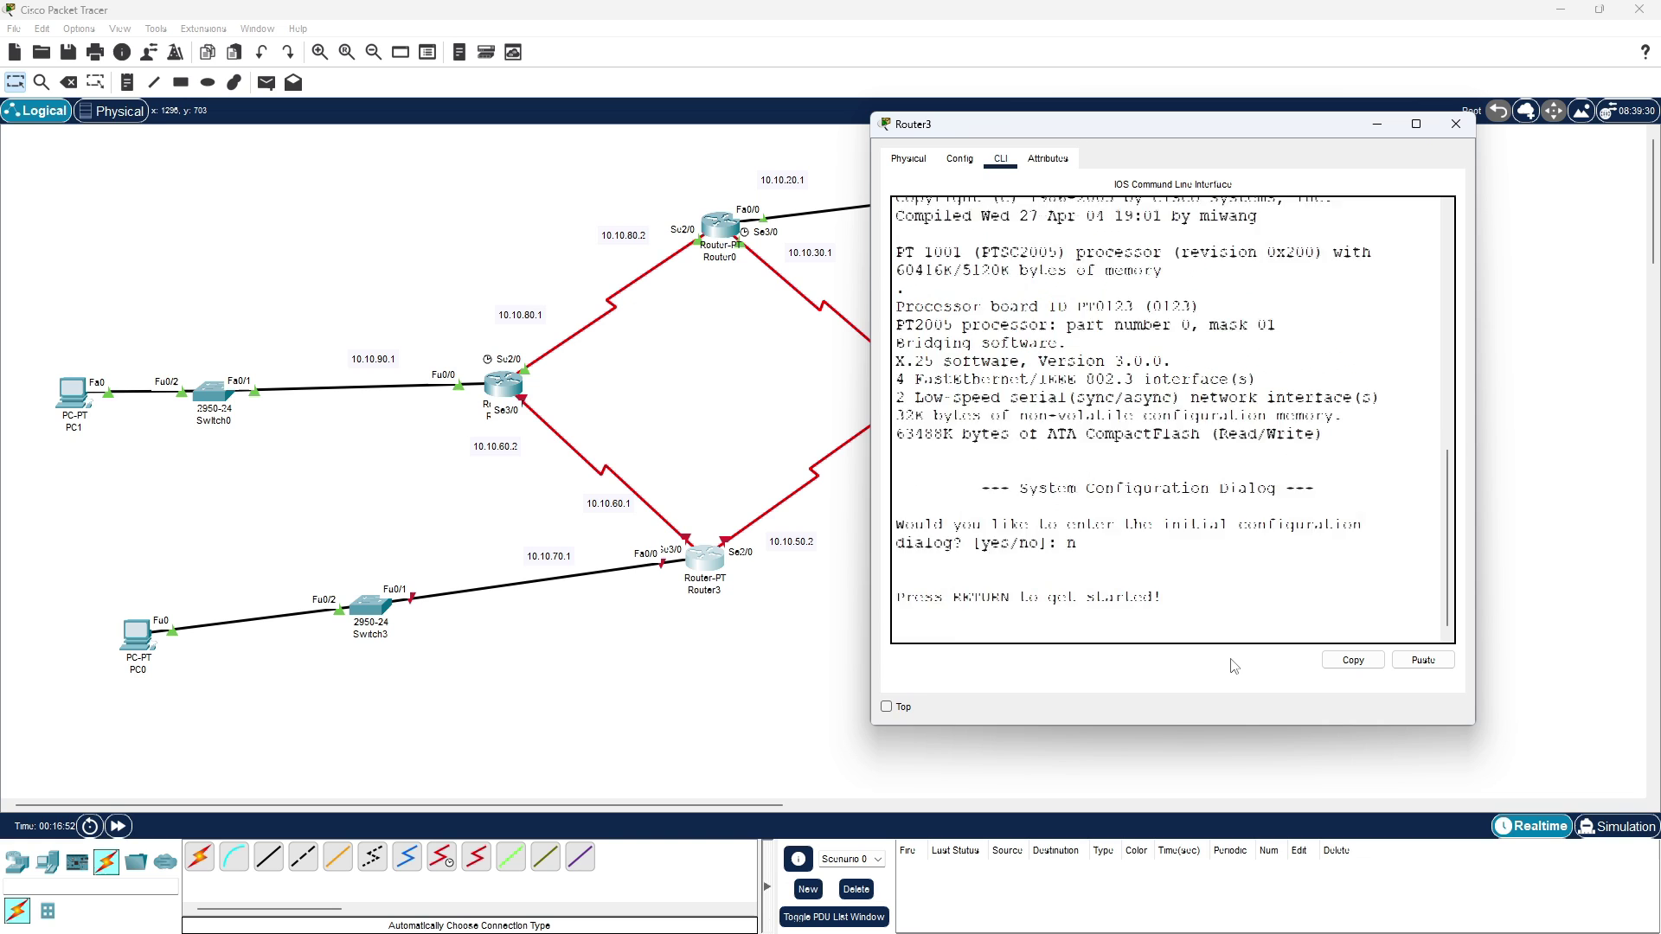
key("Return")
key("Return")
key("Return")
type("en")
key("Return")
key("Return")
key("Return")
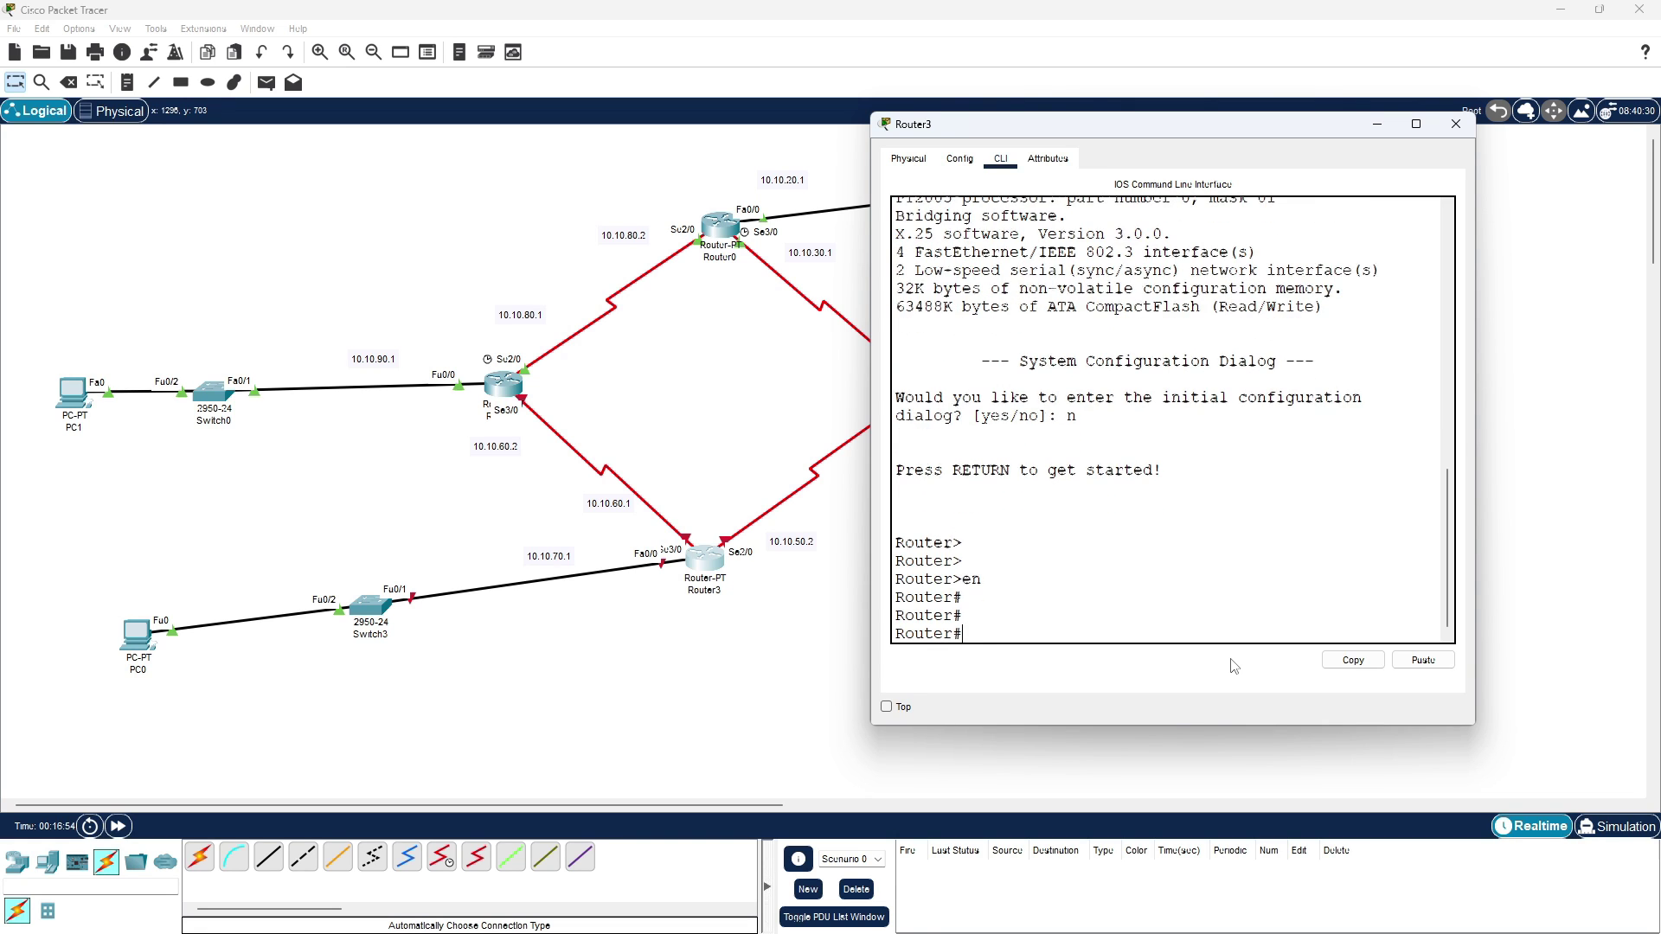
- Enter global configuration mode on Router3 with configure t
type("confi")
key("Tab")
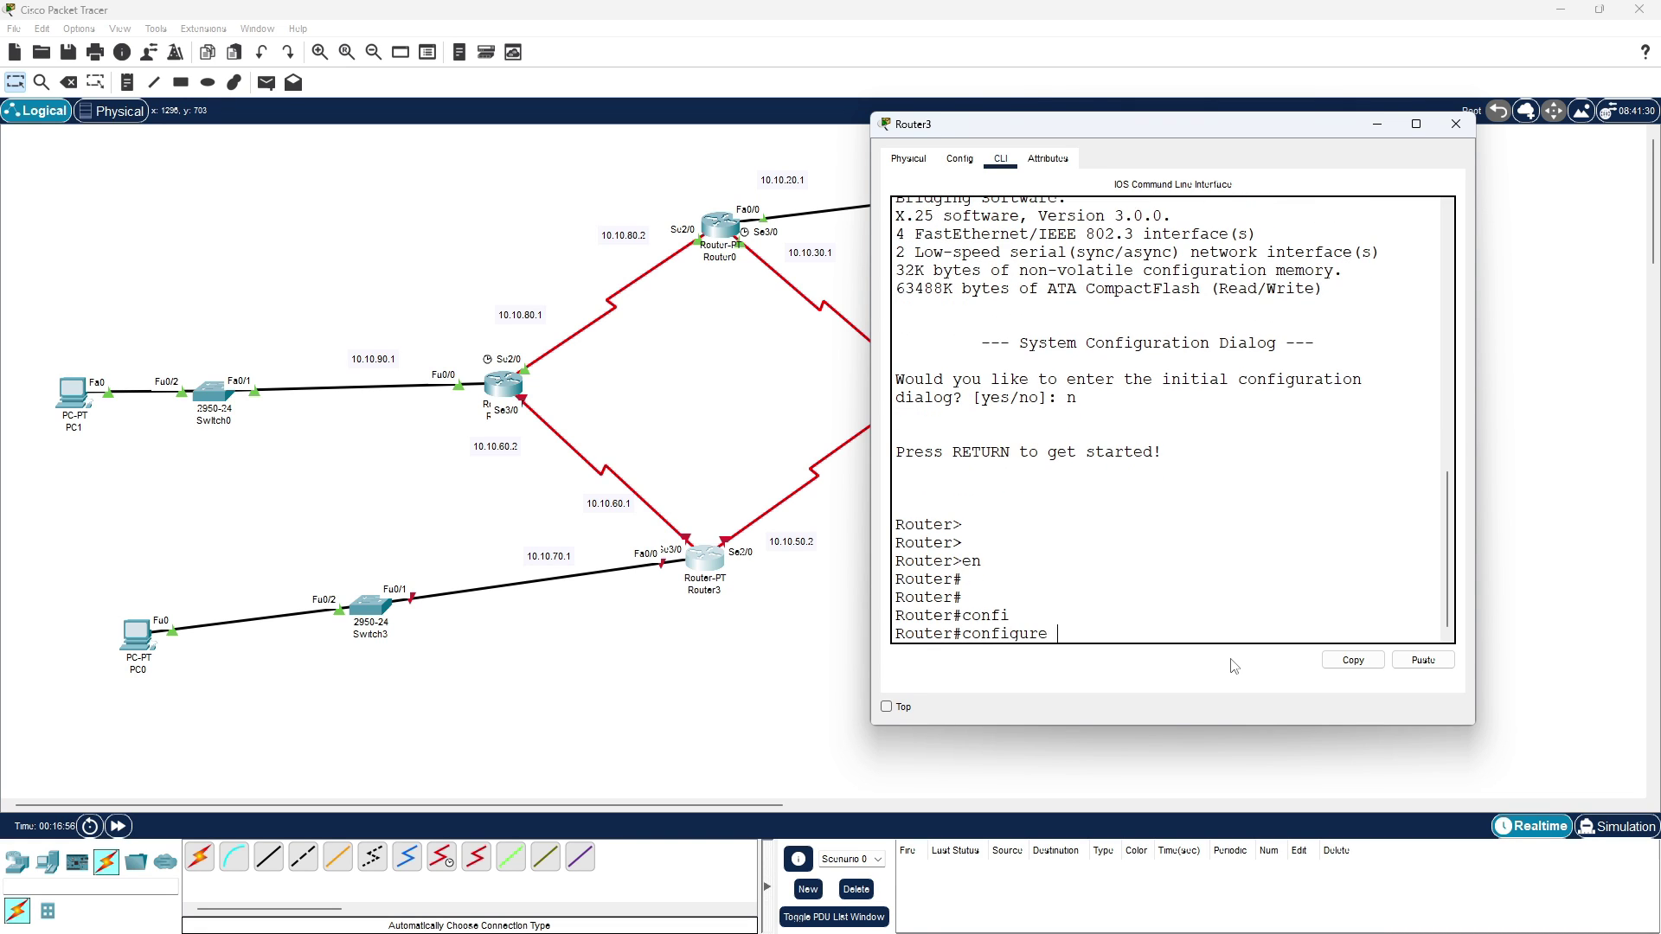
type("t")
key("Return")
key("Return")
key("Return")
key("Return")
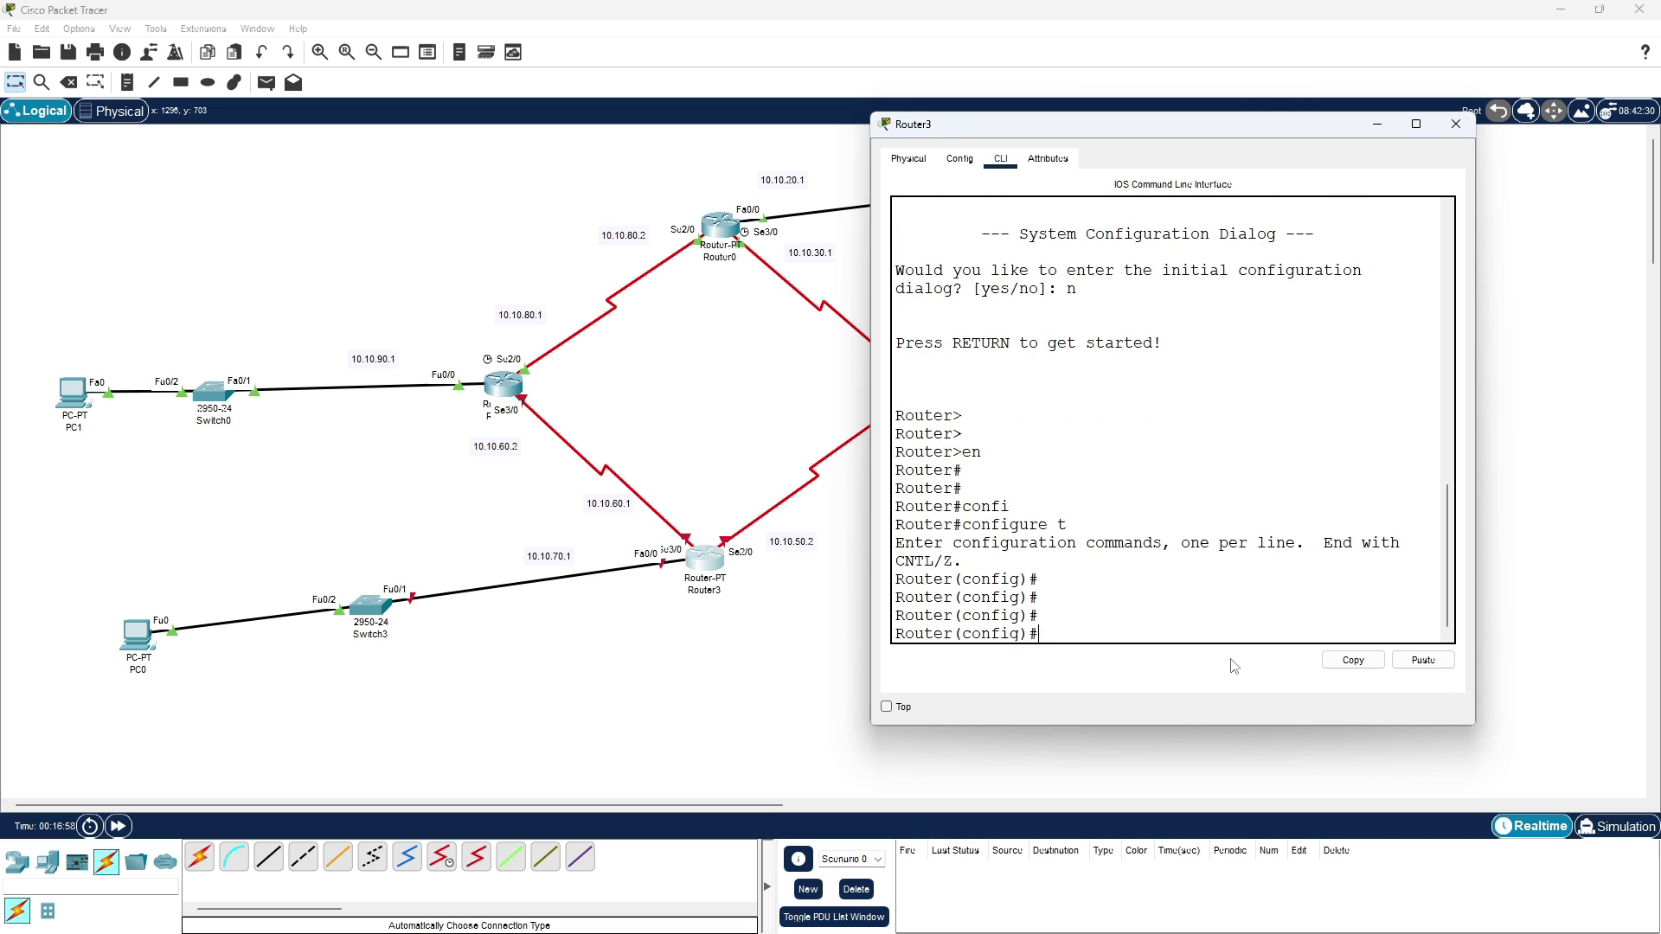
- Assign Router3's interface se2/0 the IP address 10.10.50.2 with mask 255.255.255.0
type("inter")
key("Tab")
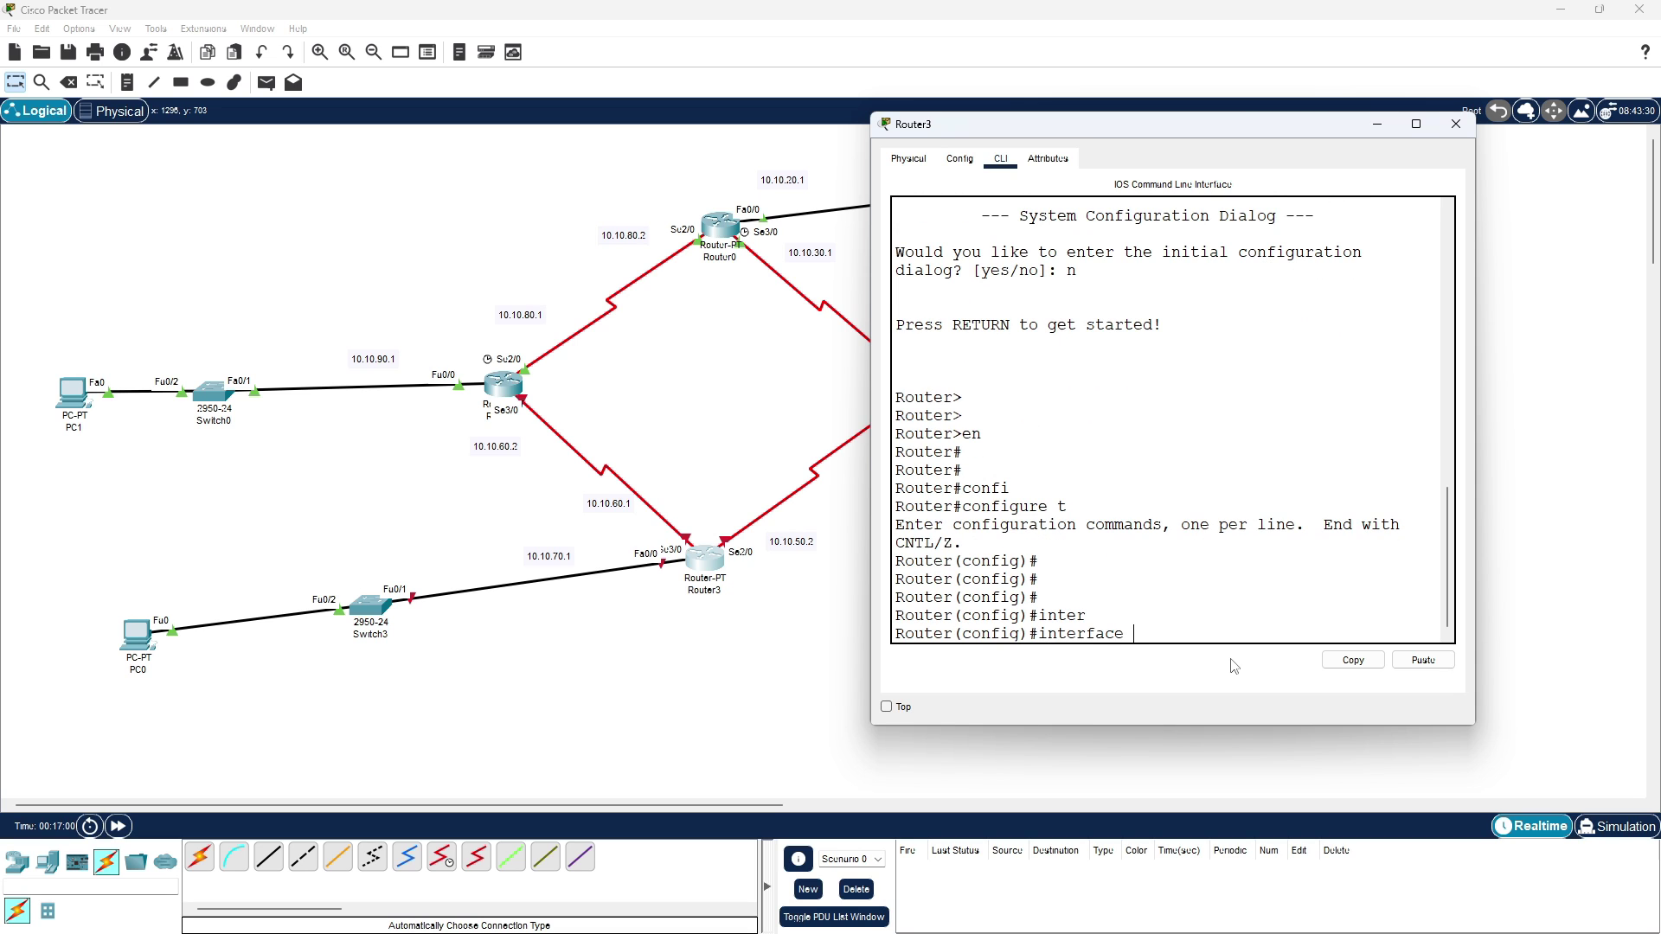
type("se2/0")
key("Return")
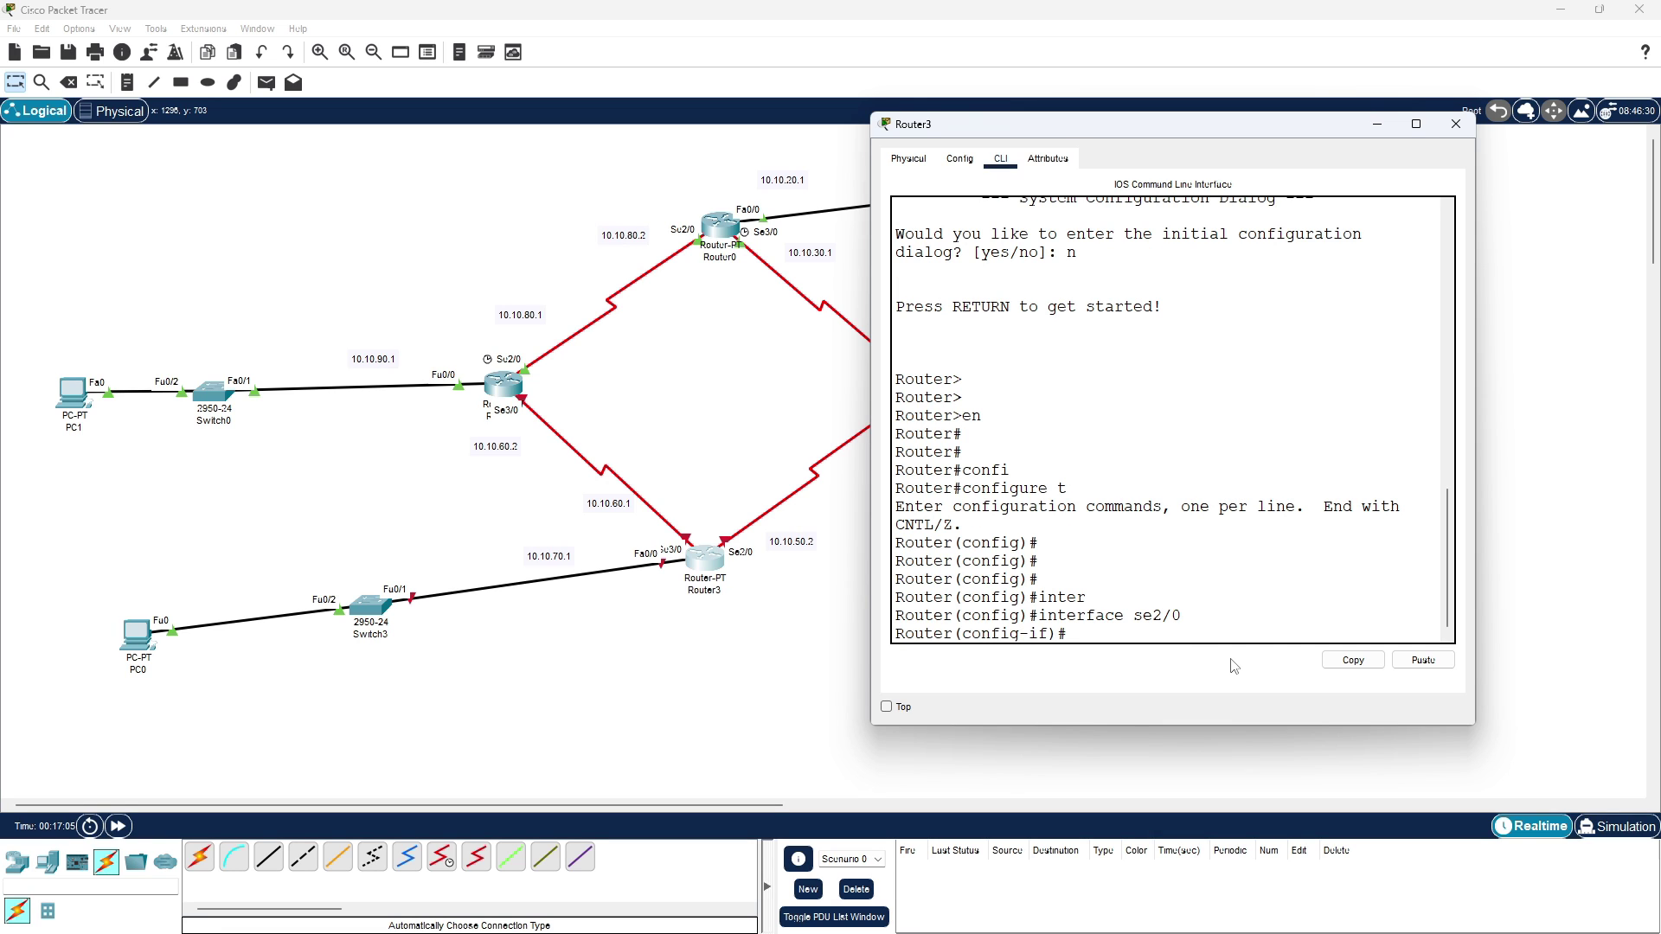
type("ip ad")
key("Tab")
type("10.1")
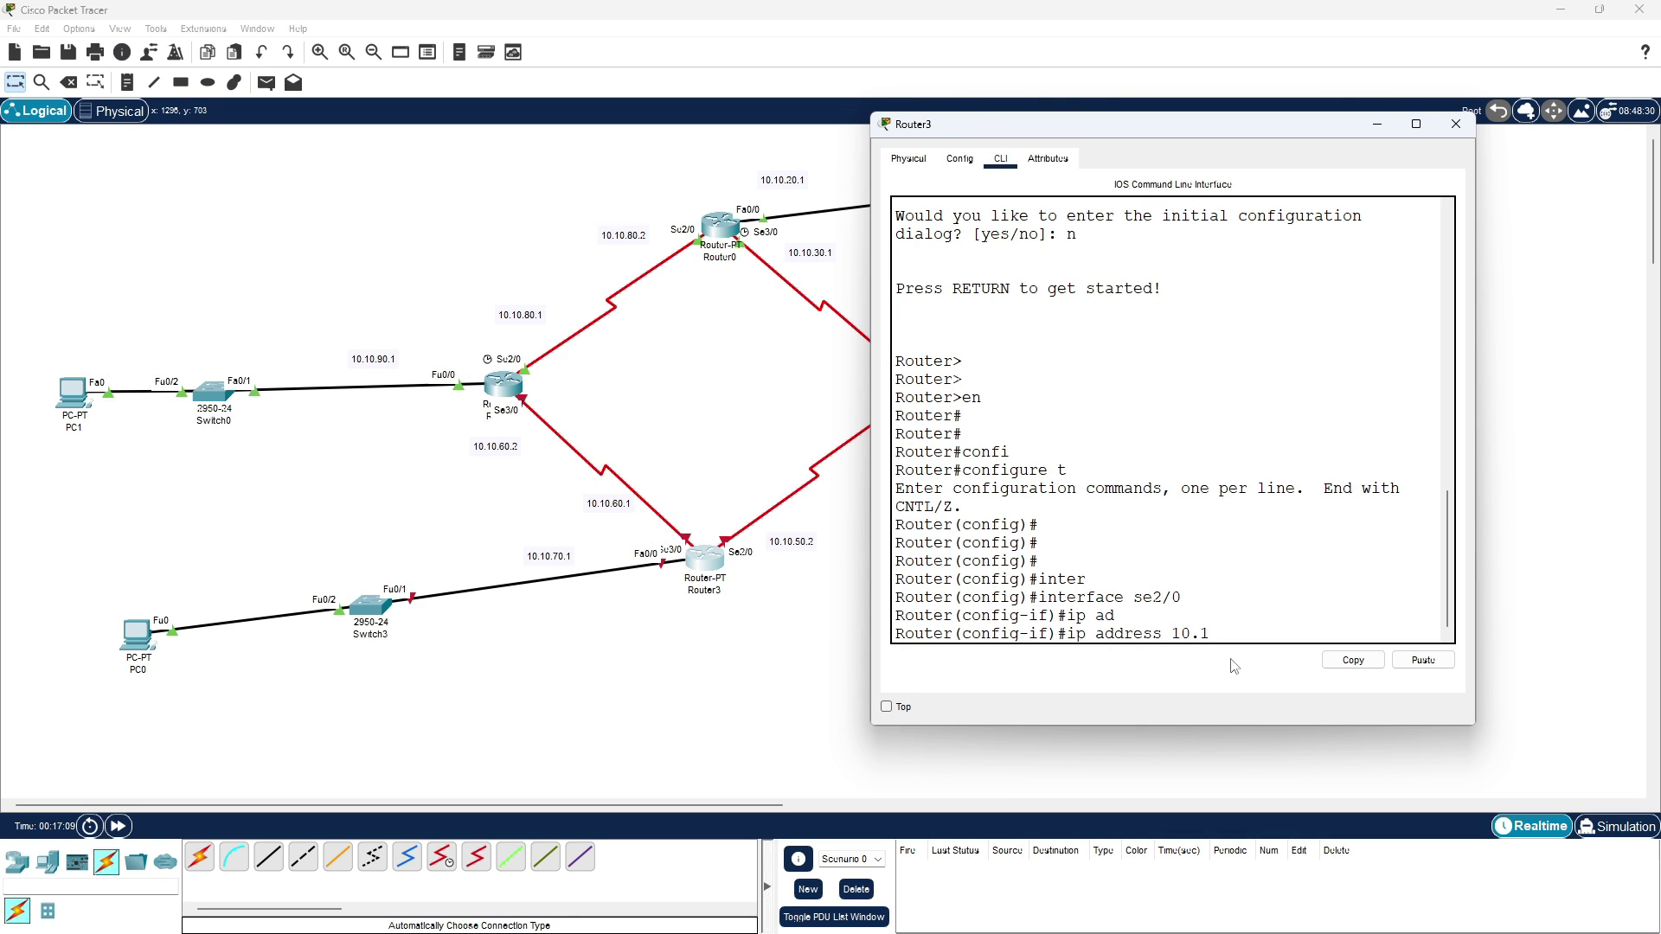
type("0.50.2 255.2555.255.0")
key("Return")
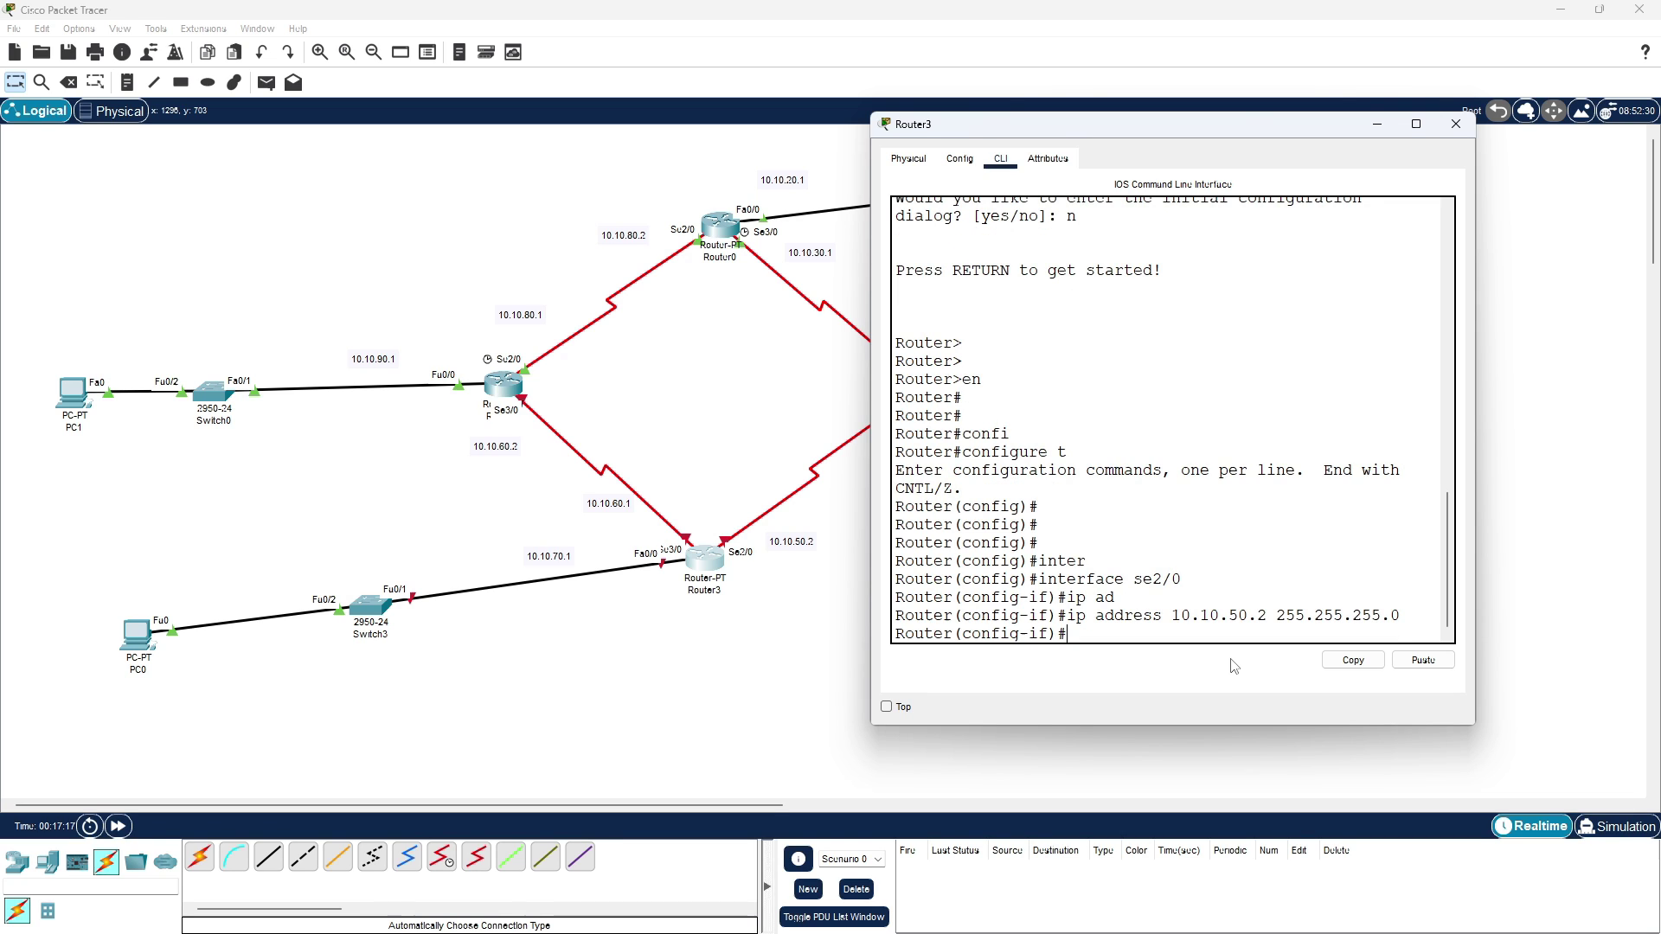
- Enable Router3's interface se2/0 with no shut and return to global configuration mode
type("no shut")
key("Return")
key("Return")
key("Return")
key("Return")
key("Return")
key("Return")
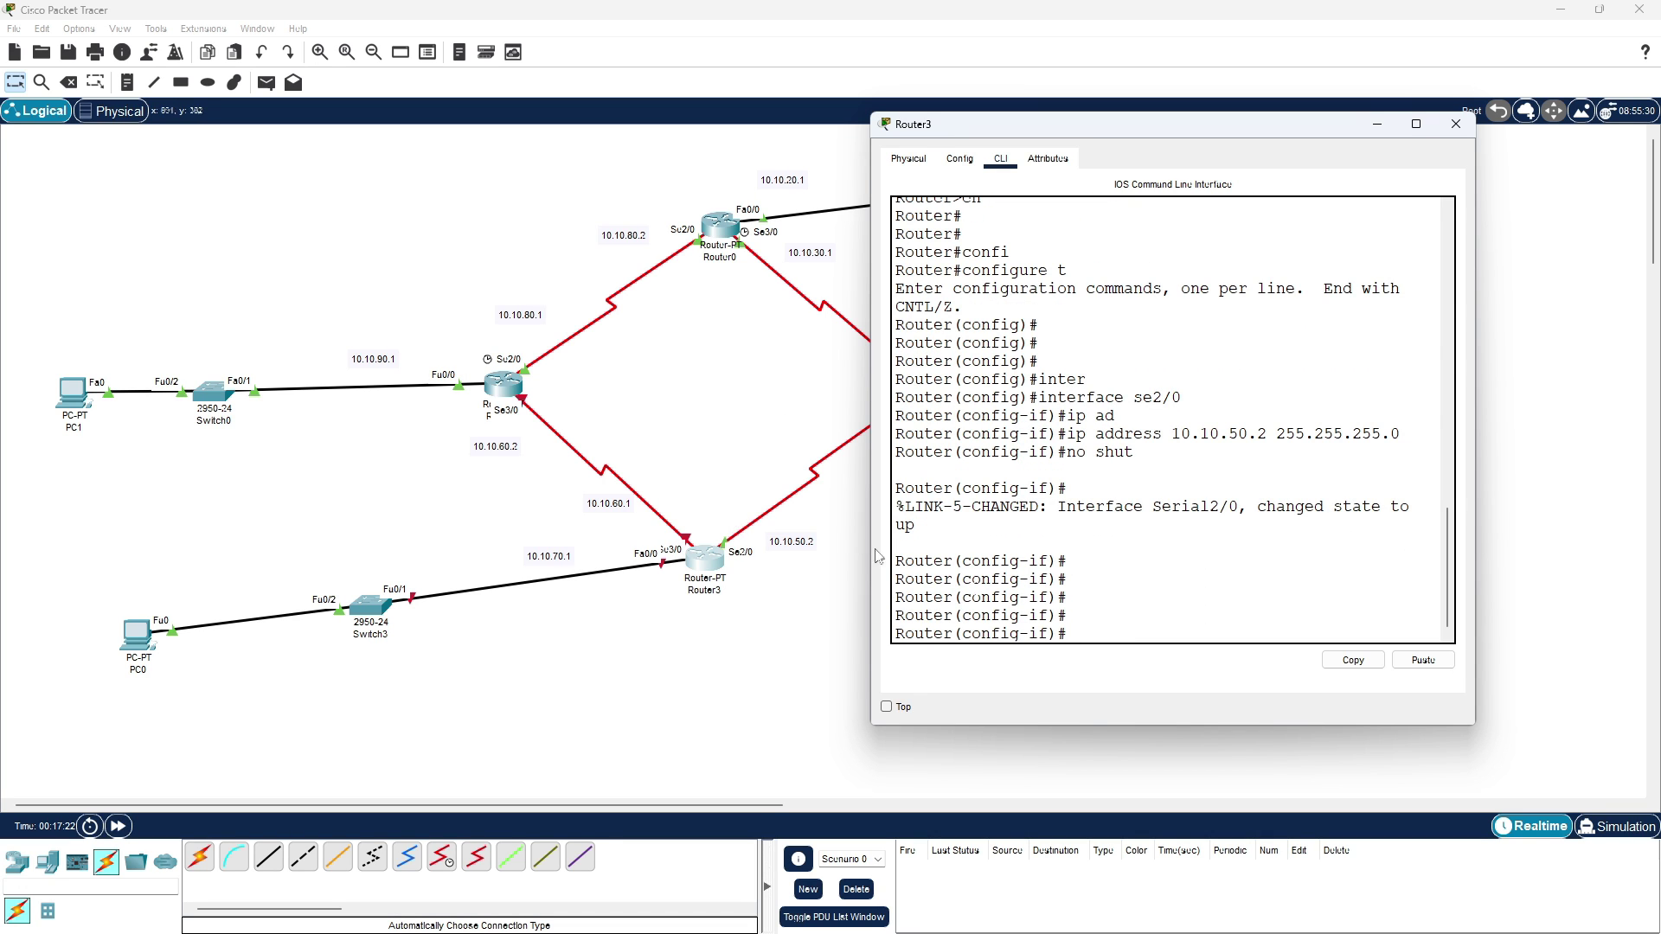
type("ex")
key("Return")
key("Return")
key("Return")
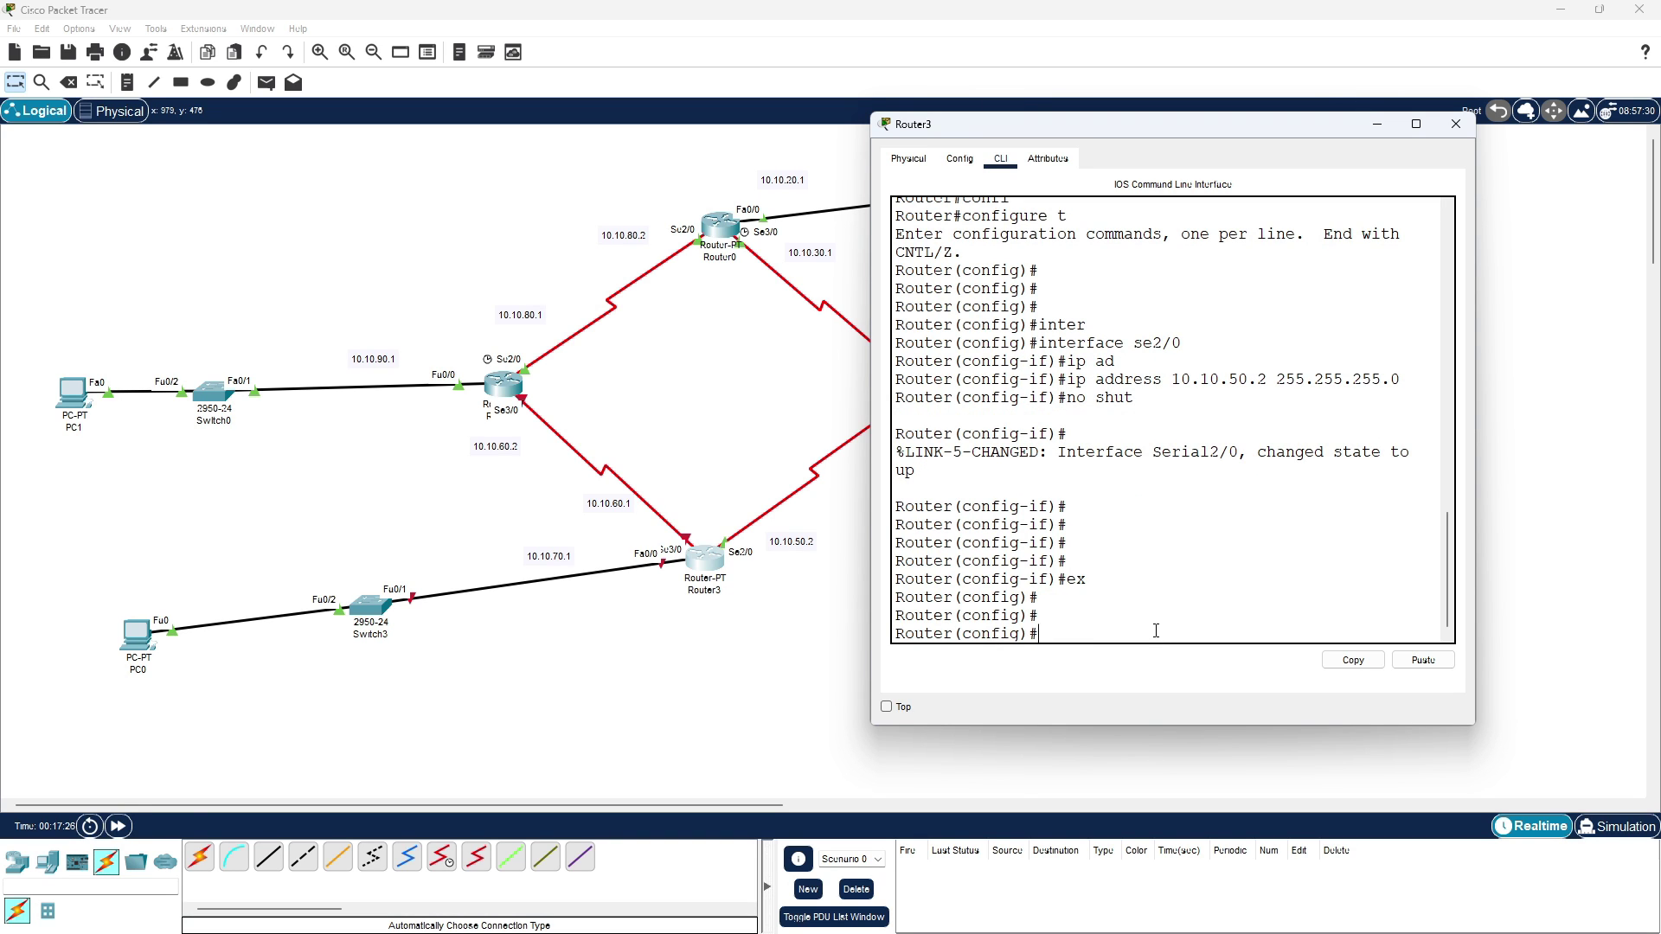
key("Return")
key("Return")
key("Return")
key("Return")
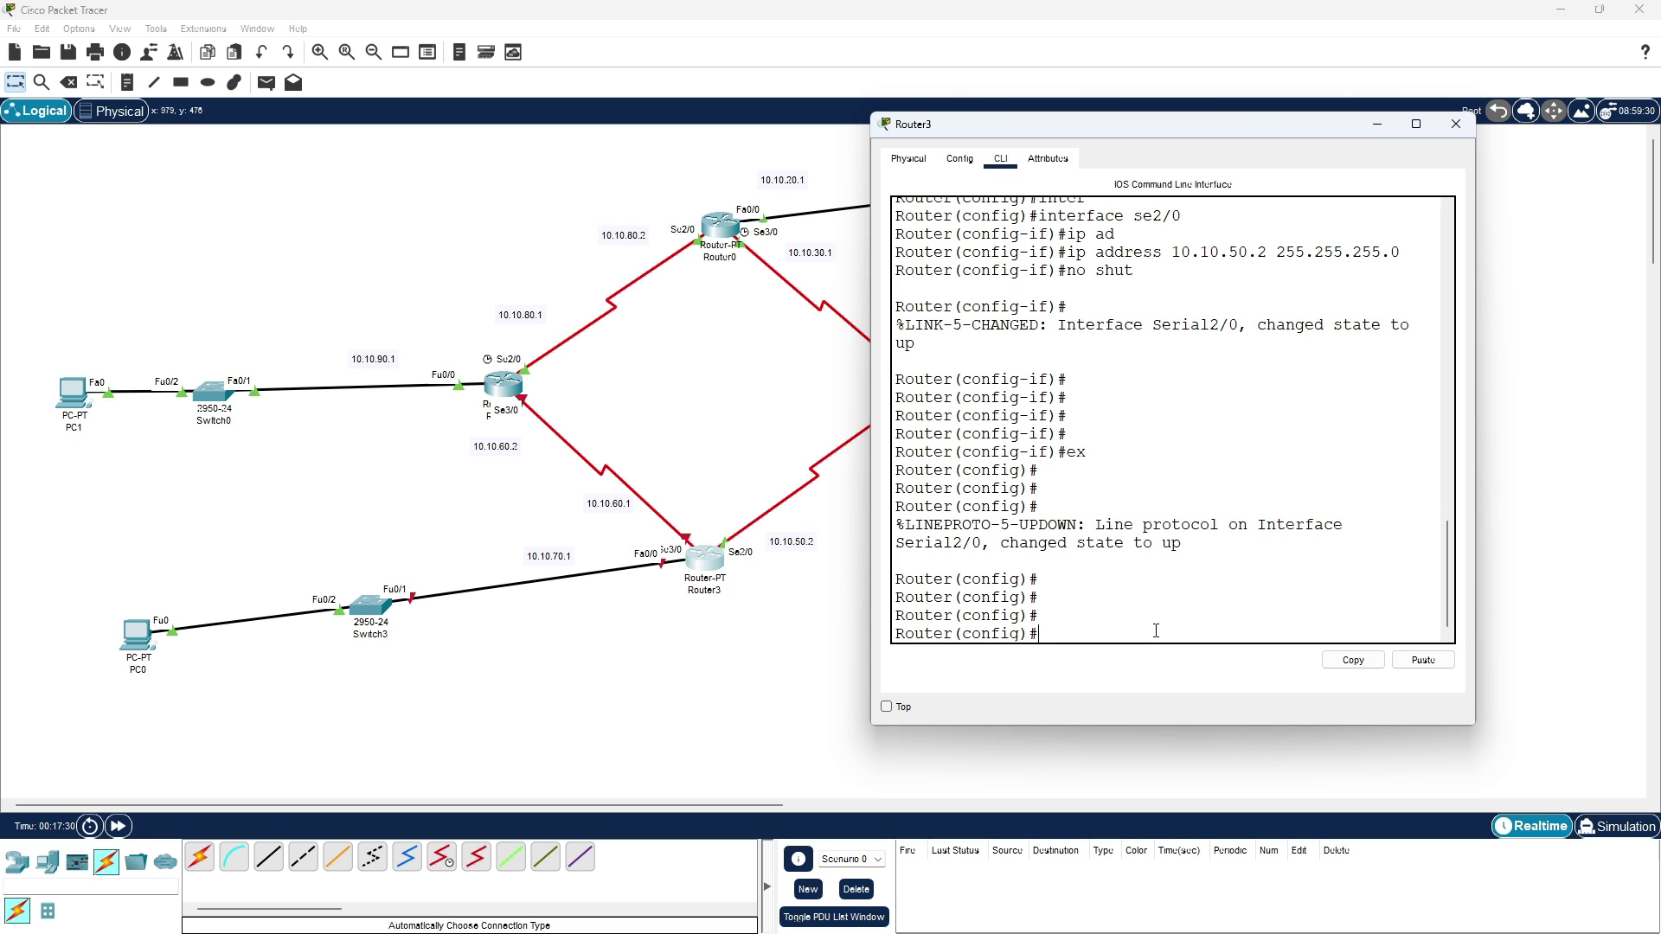
- Assign Router3's interface se3/0 the IP address 10.10.60.1 with mask 255.255.255.0
type("inter")
key("Tab")
type("se")
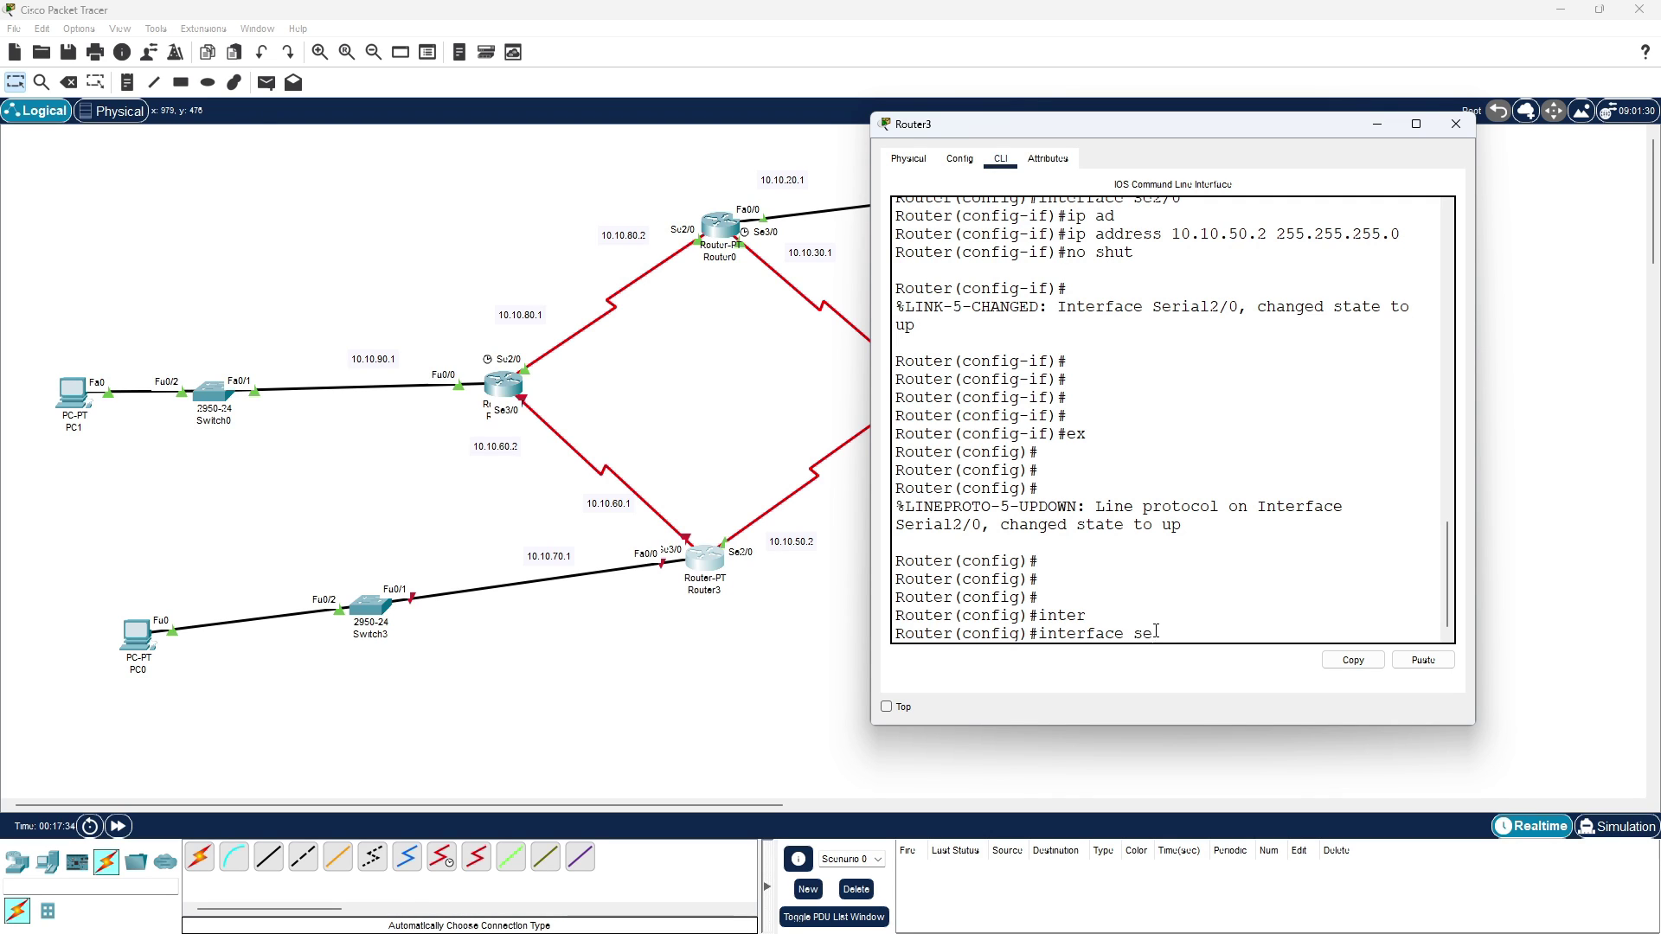
type("3/0")
key("Return")
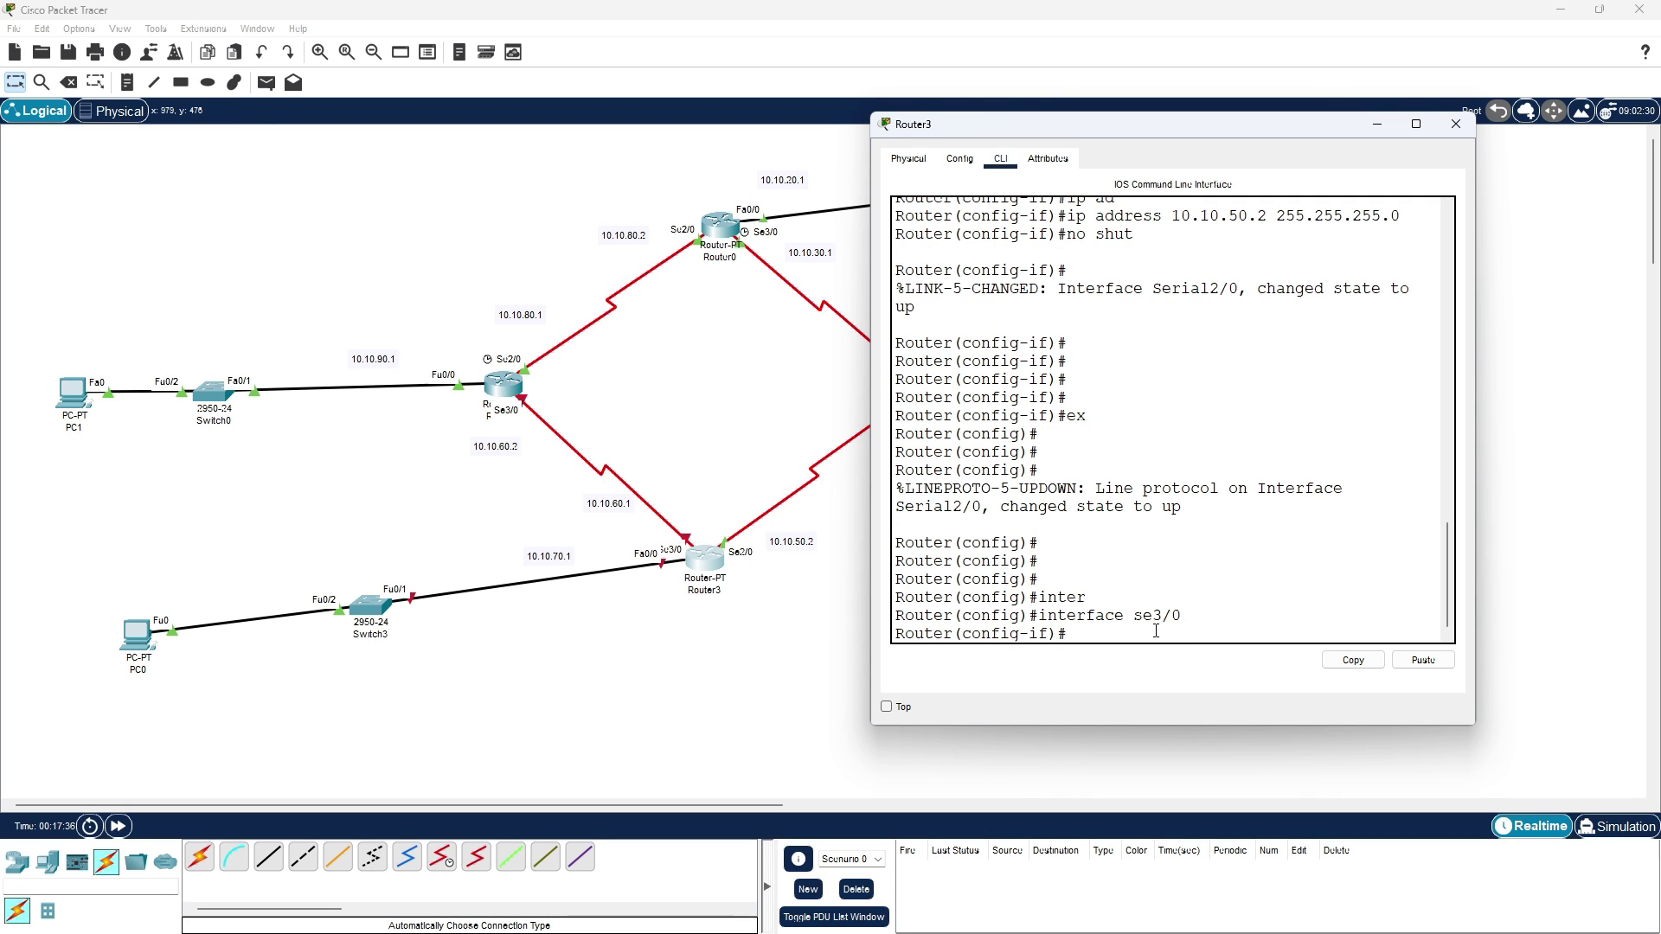
type("ip ad")
key("Tab")
type("10.10.6")
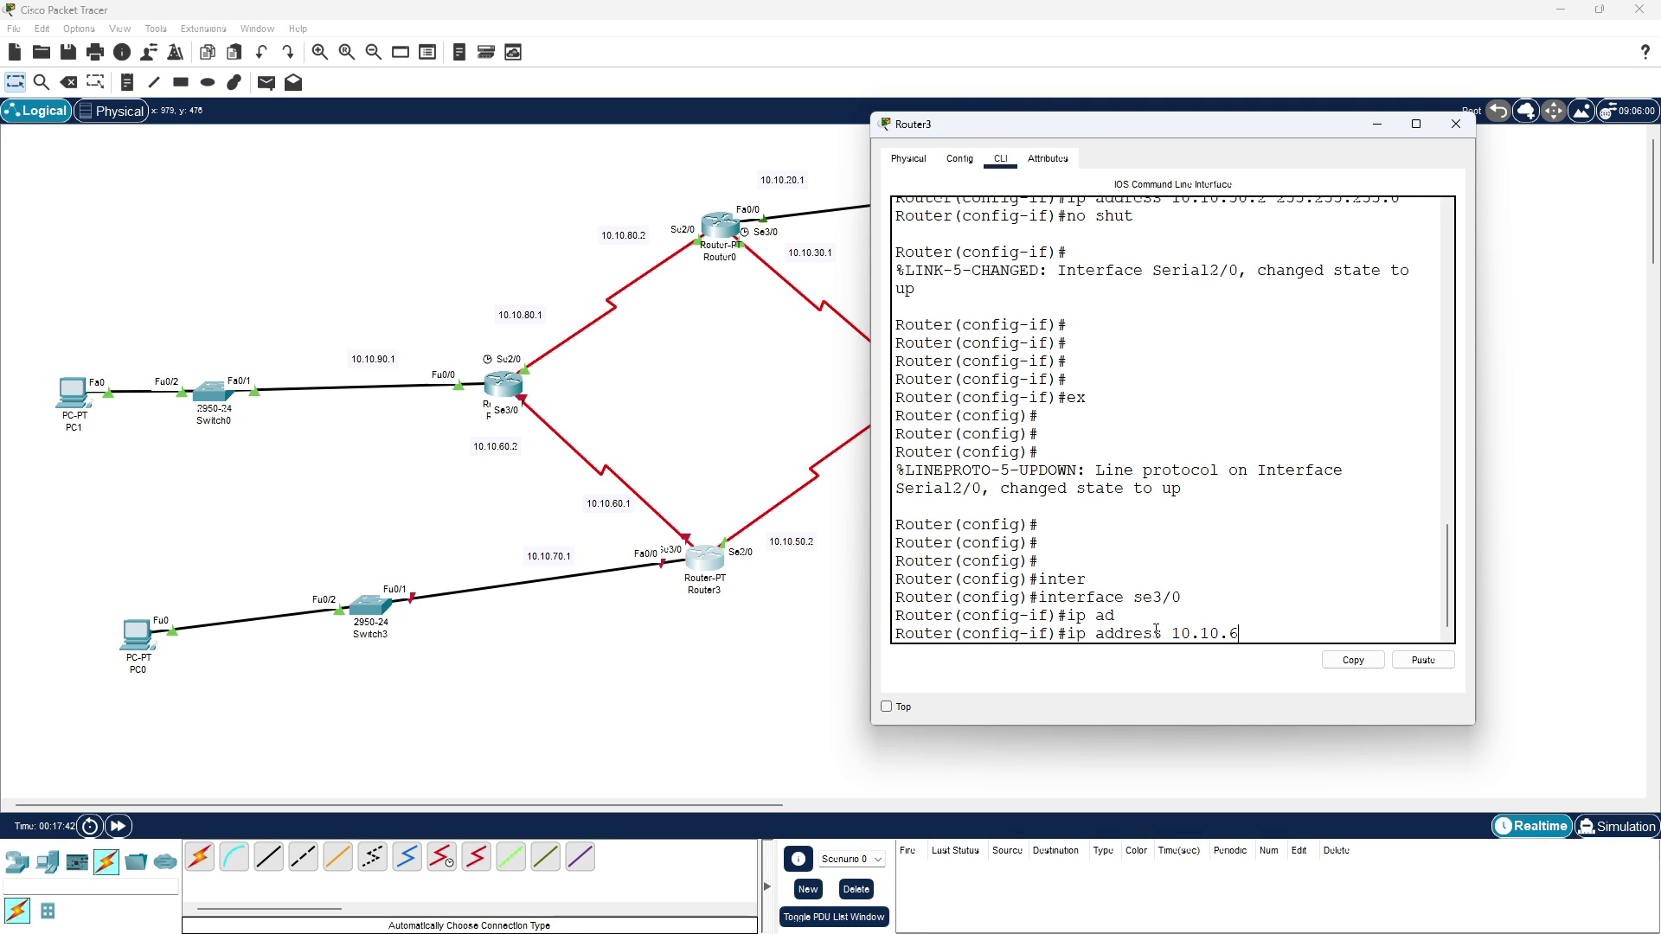
type("0.1 255.255.255.0")
key("Return")
- Enable Router3's interface se3/0 with no shut and return to global configuration mode
type("no shut")
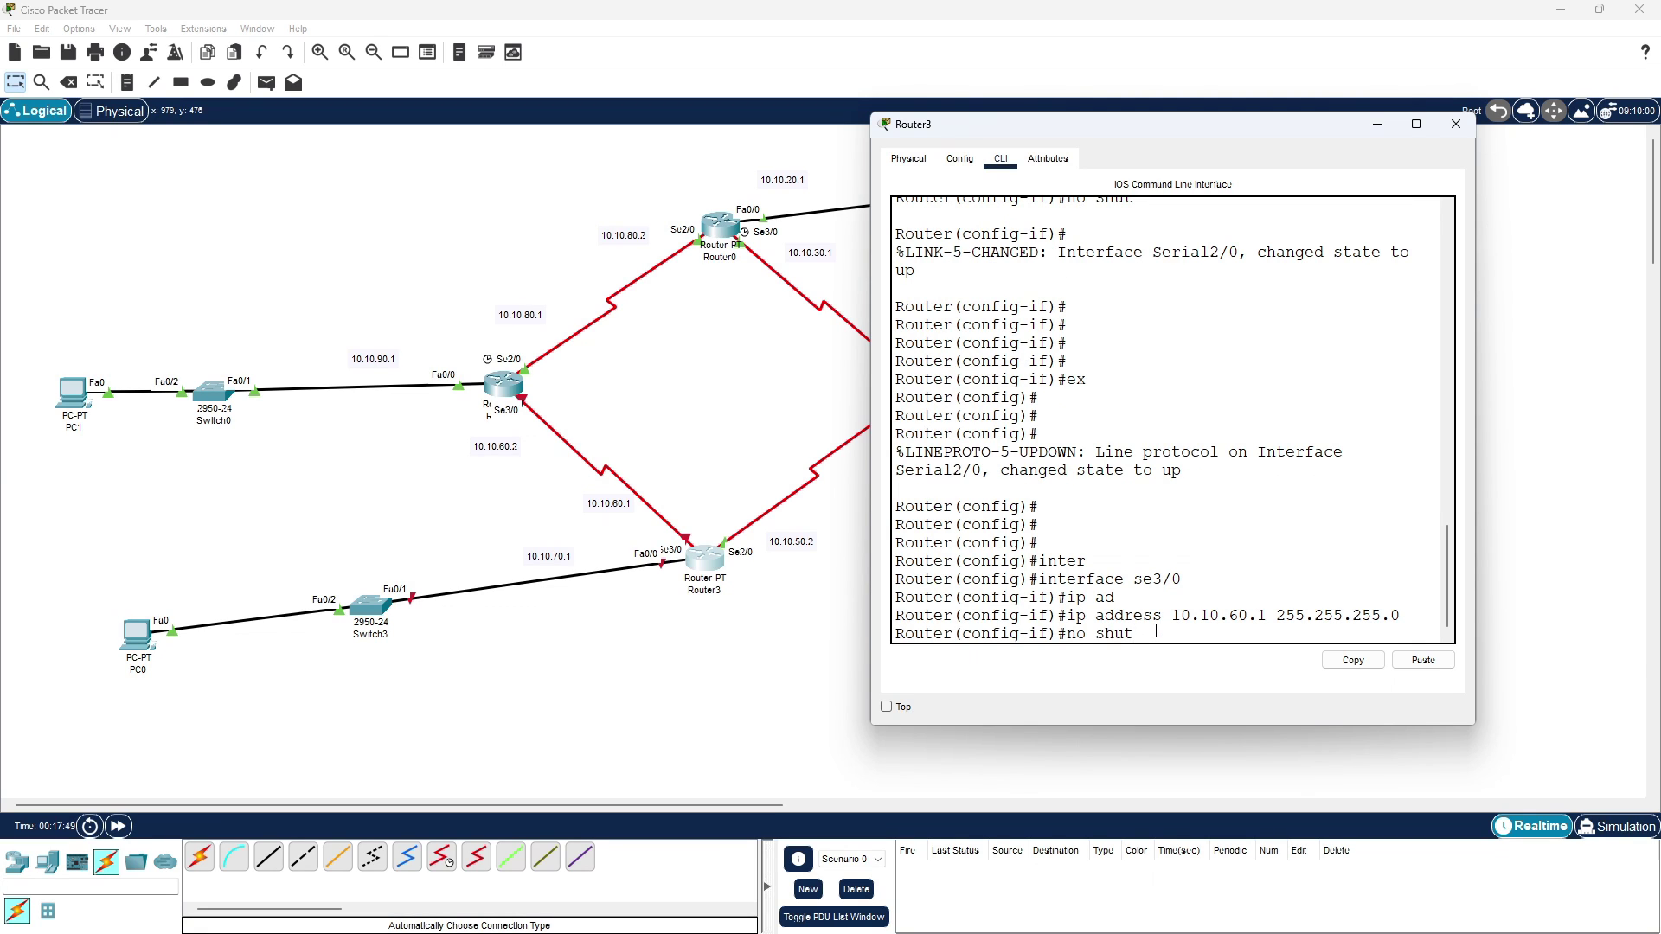
key("Return")
key("Return")
key("Return")
key("Return")
key("Return")
type("ex")
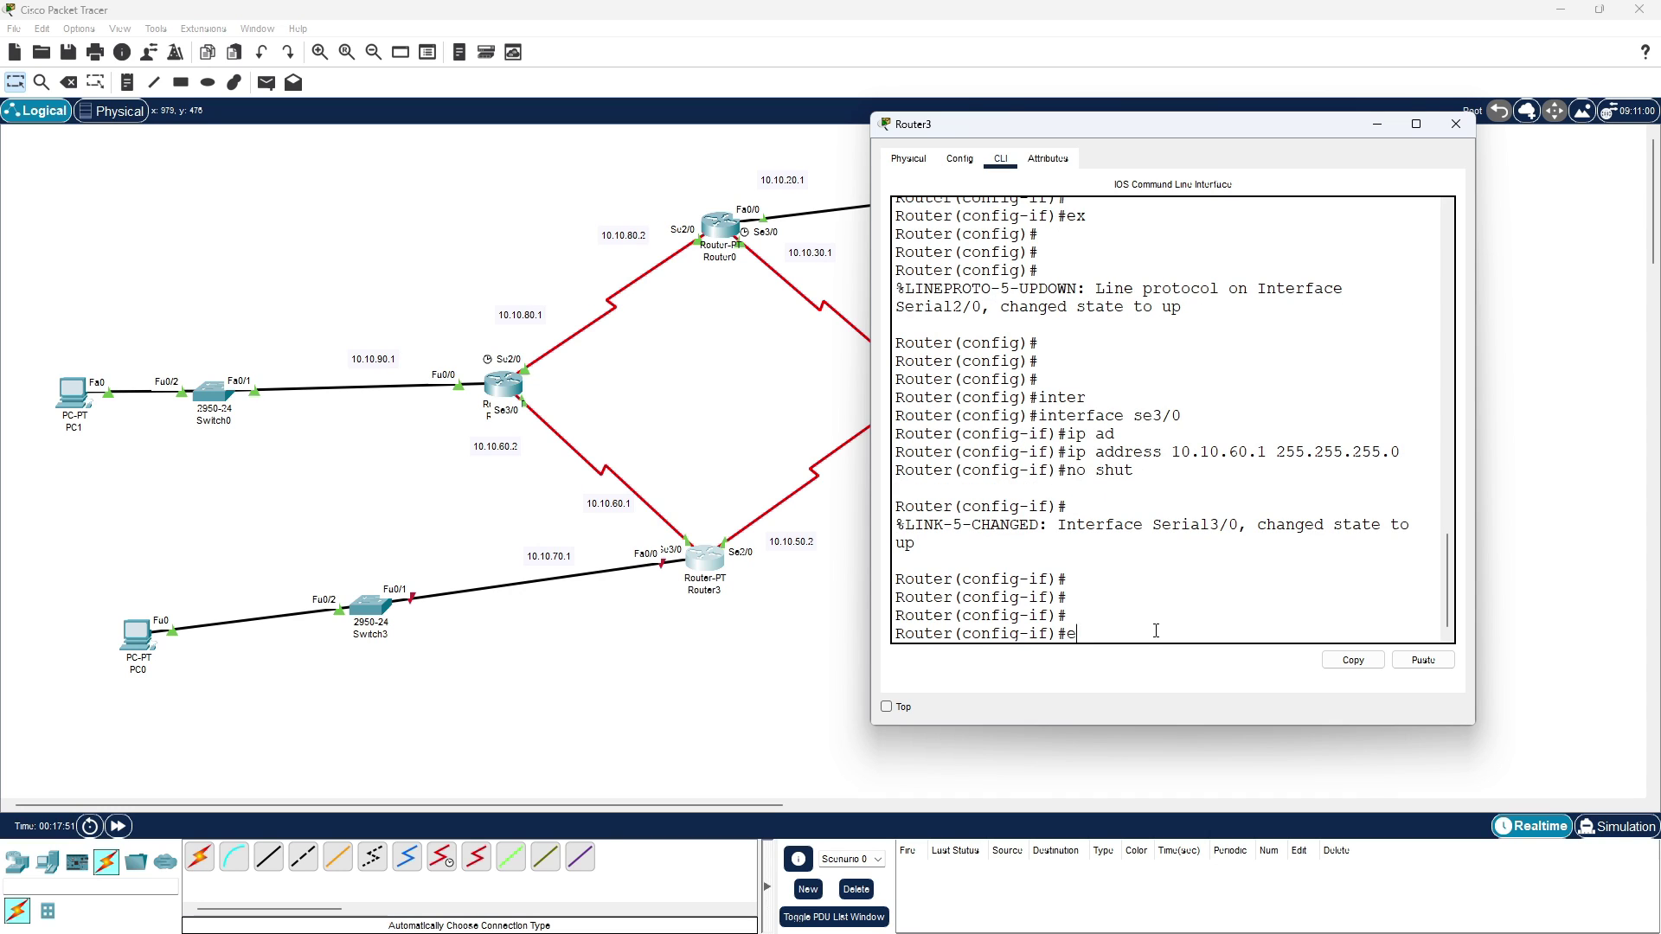
key("Return")
key("Return")
key("Return")
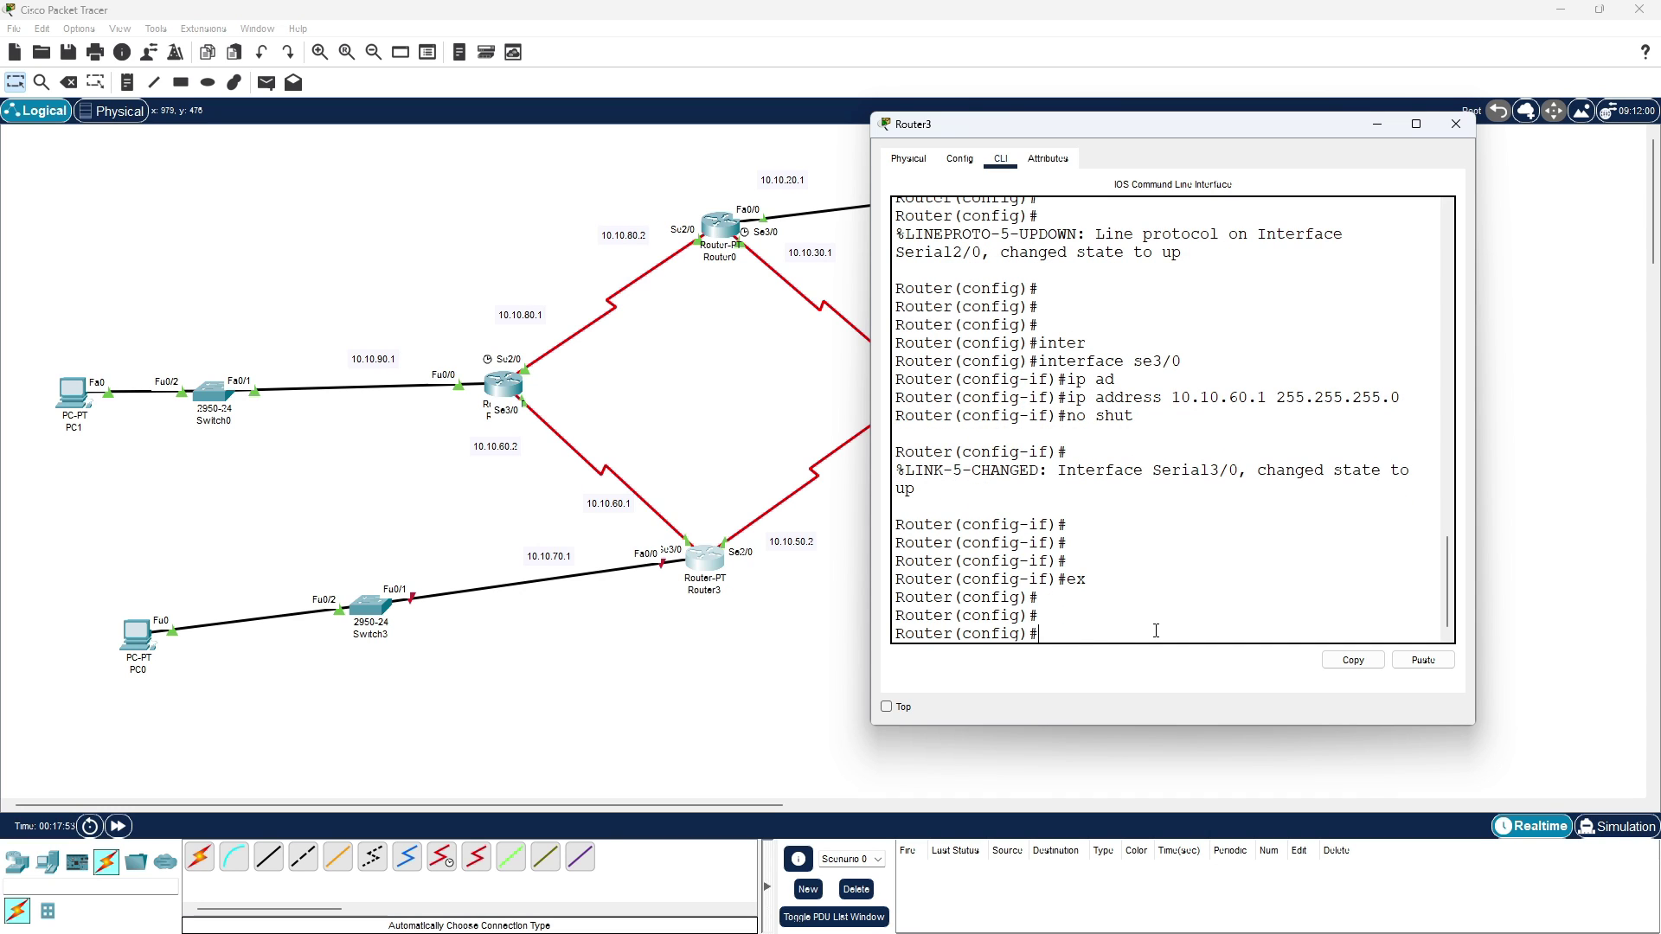
type("inter")
key("Tab")
type("fa0/0")
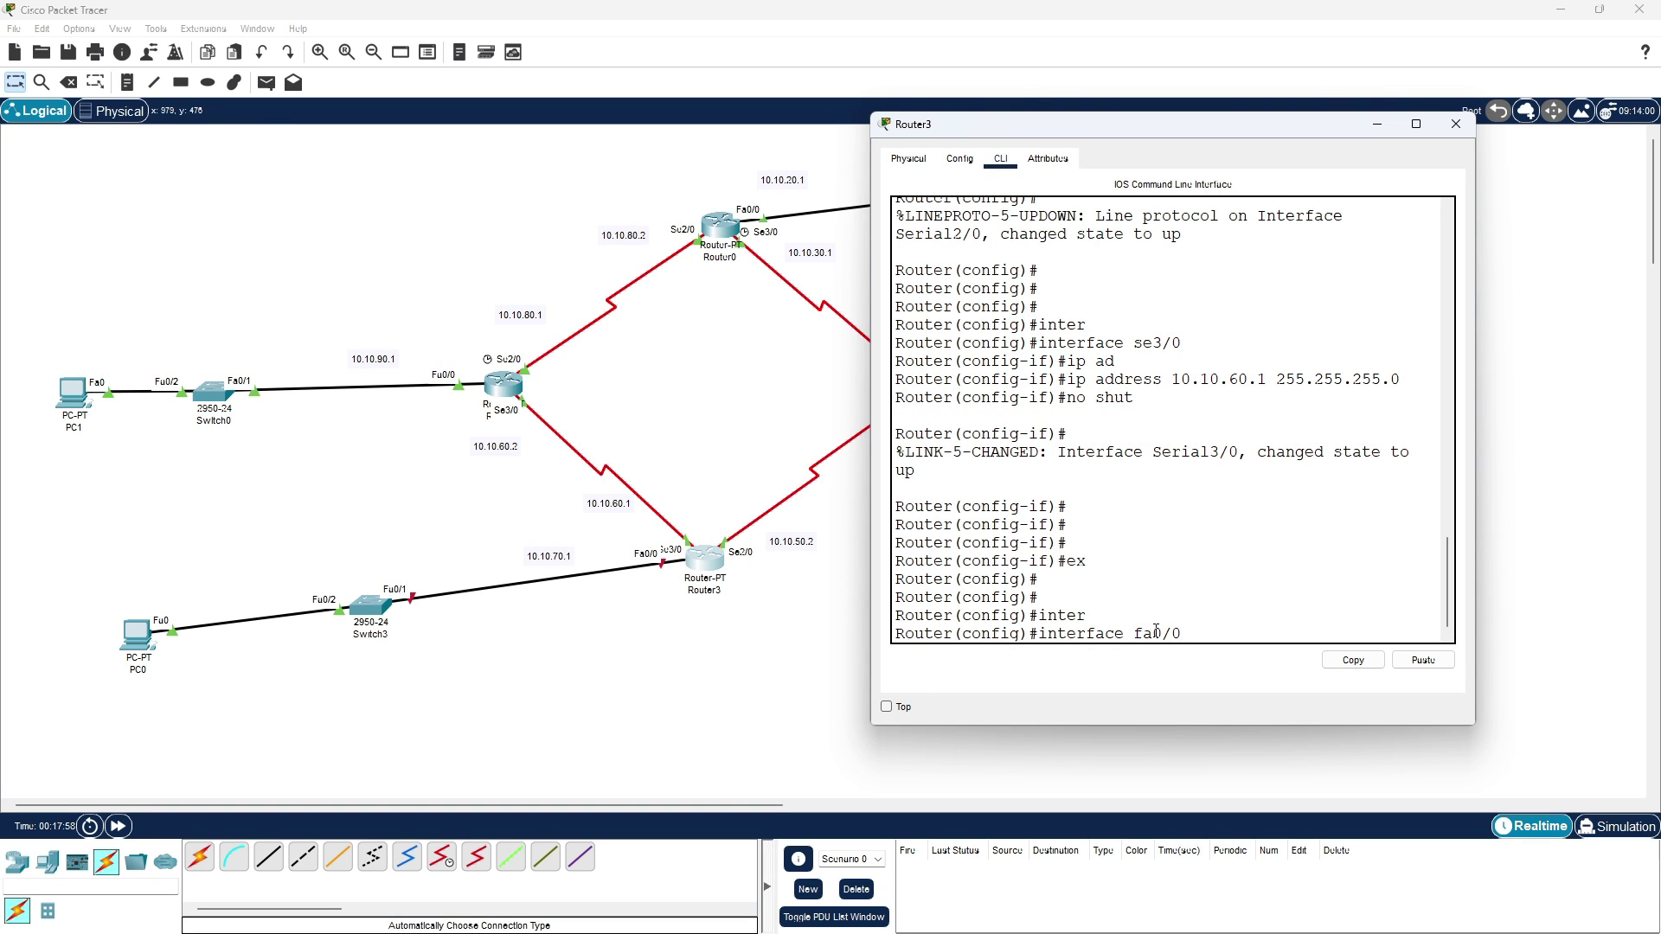
key("Return")
type("ip addres")
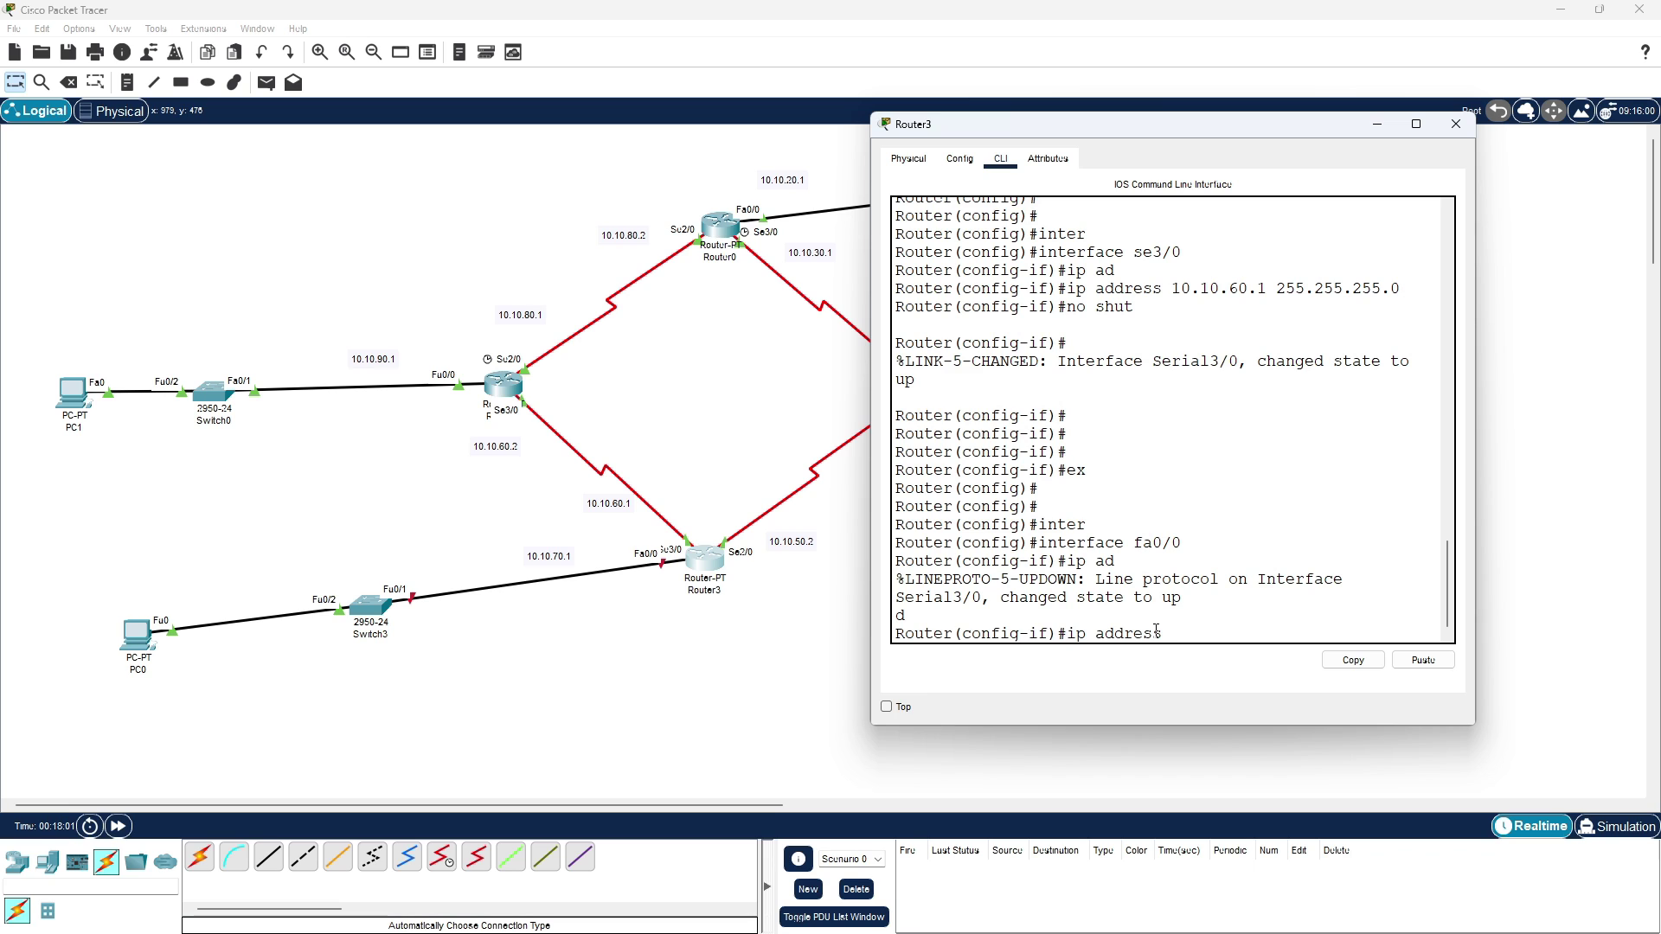
type("s")
key("Return")
key("Return")
key("Return")
key("Return")
key("Return")
key("Return")
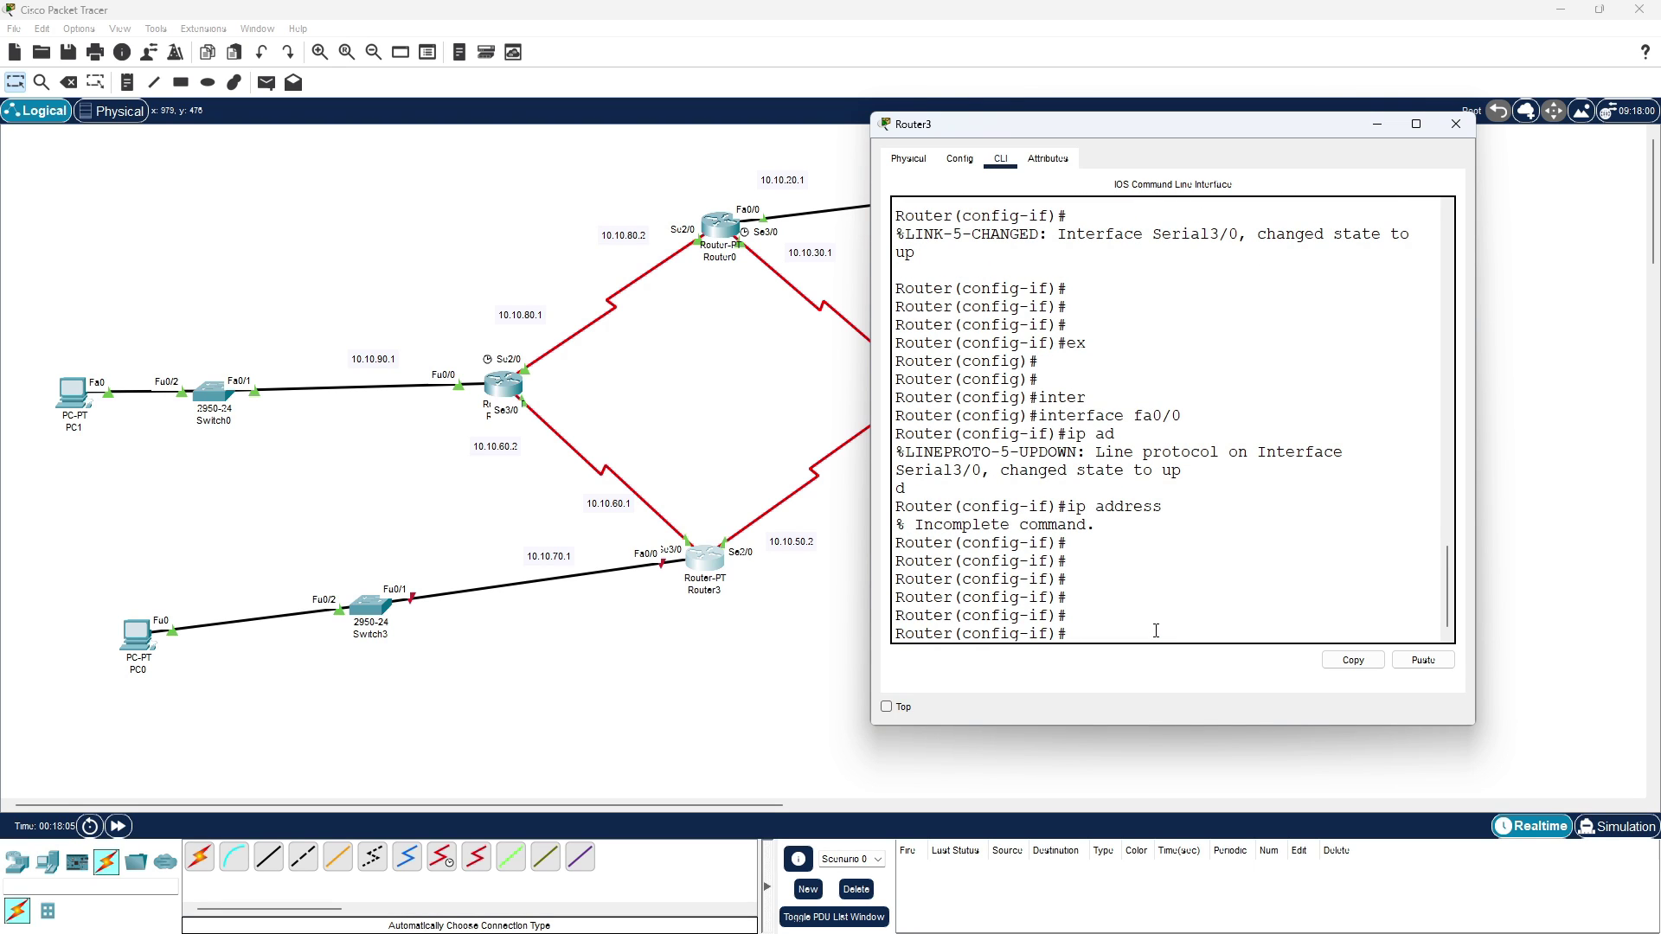
type("inter")
key("Tab")
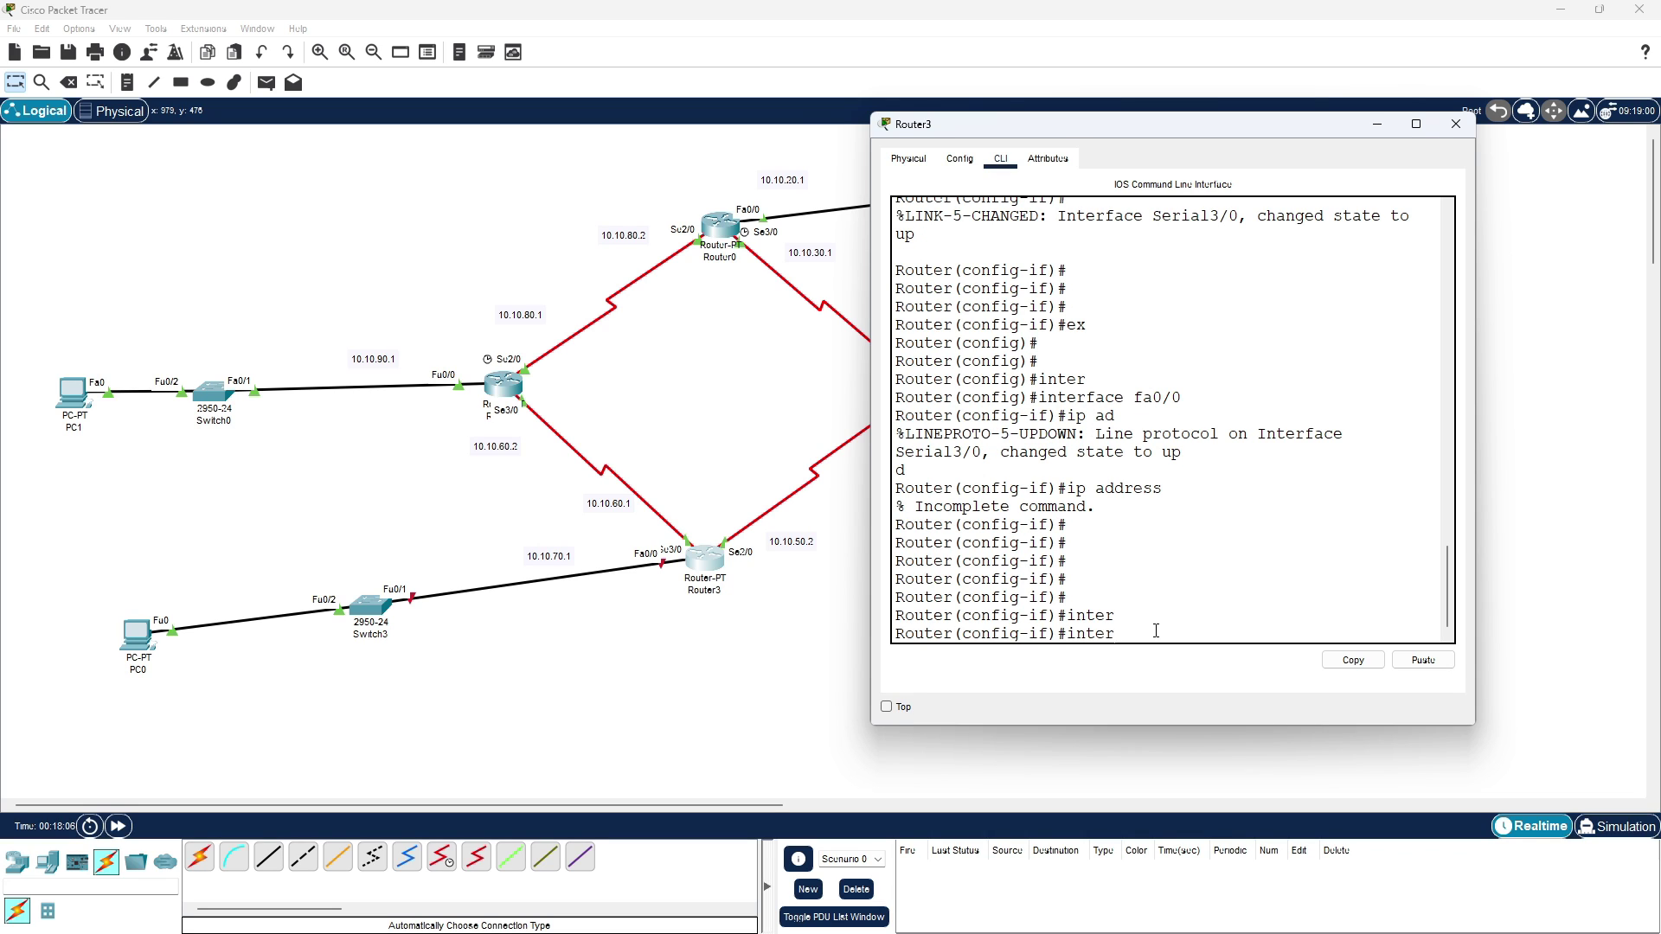
key("BackSpace")
key("BackSpace")
key("BackSpace")
key("BackSpace")
type("ex")
key("BackSpace")
key("BackSpace")
type("ex")
key("Return")
key("Return")
key("Return")
key("Return")
key("Return")
- Assign Router3's interface fa0/0 the IP address 10.10.70.1 with mask 255.255.255.0
type("inter")
key("Tab")
type("fa0/")
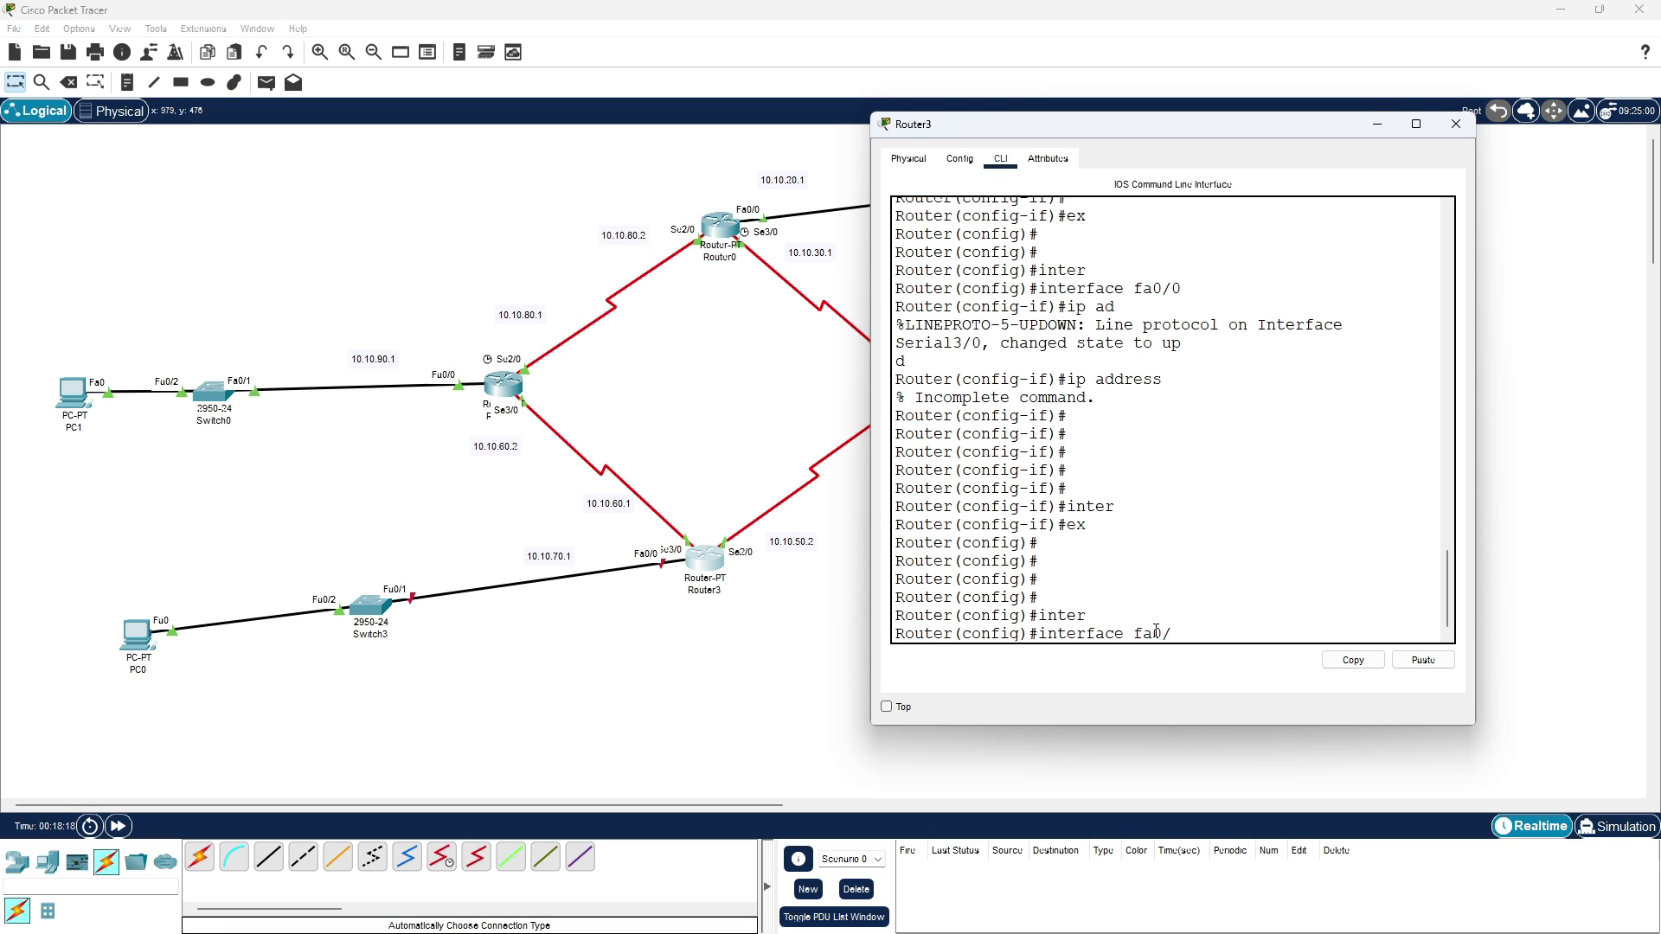
key("BackSpace")
type("0")
key("Return")
type("ip add")
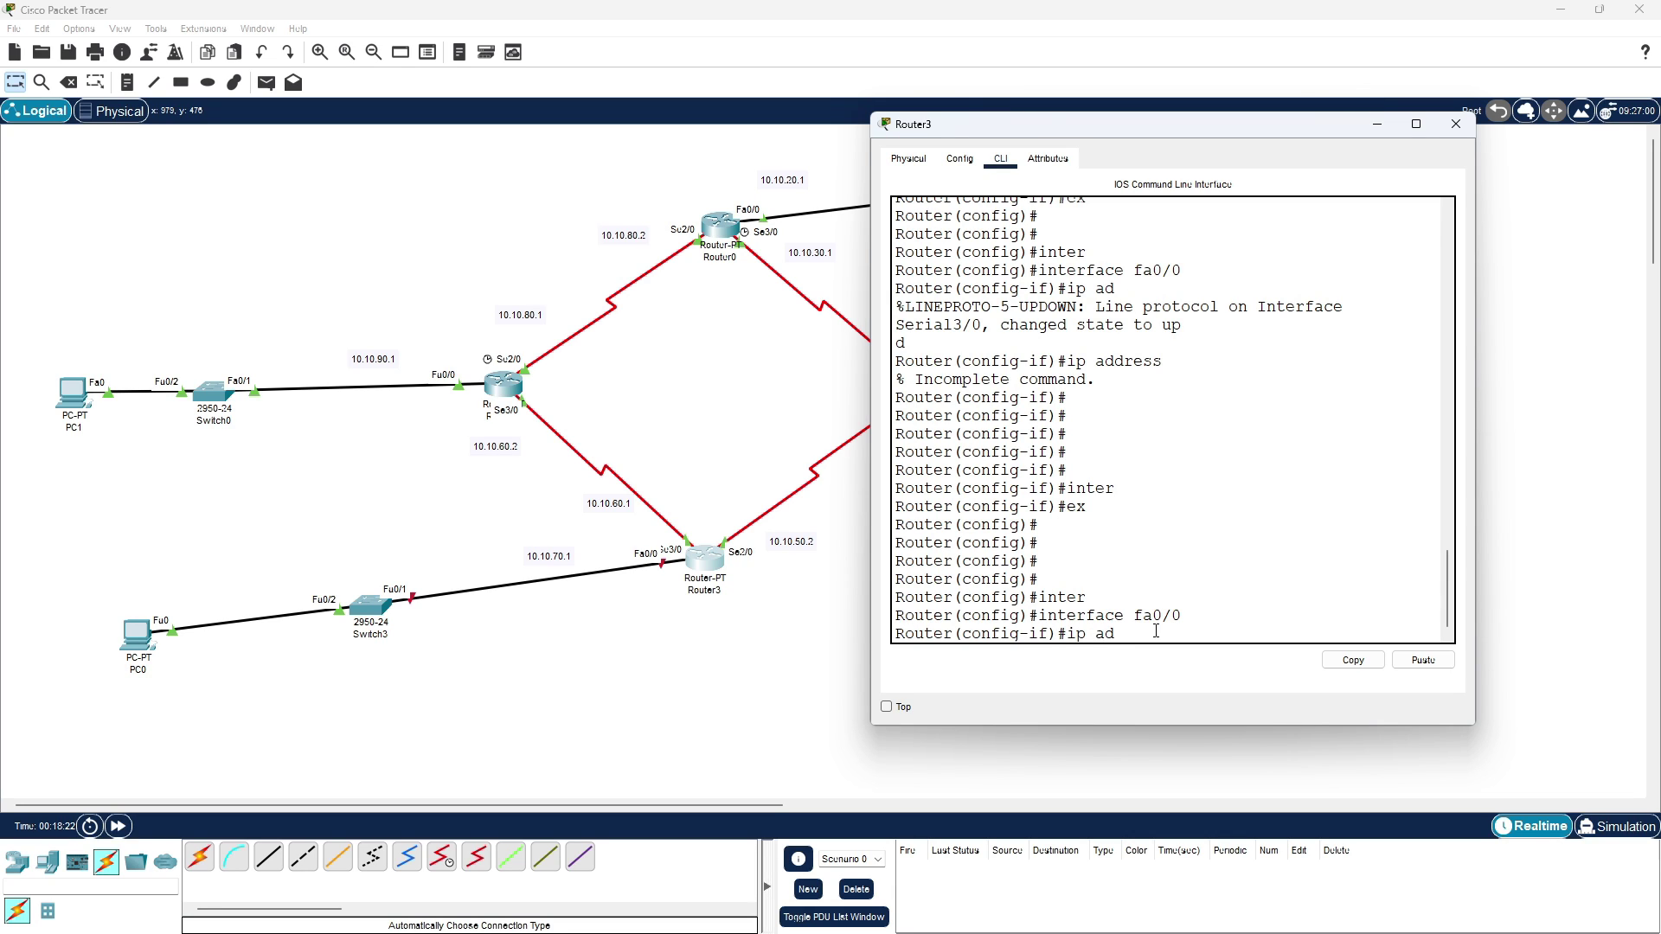
key("Tab")
type("10.1")
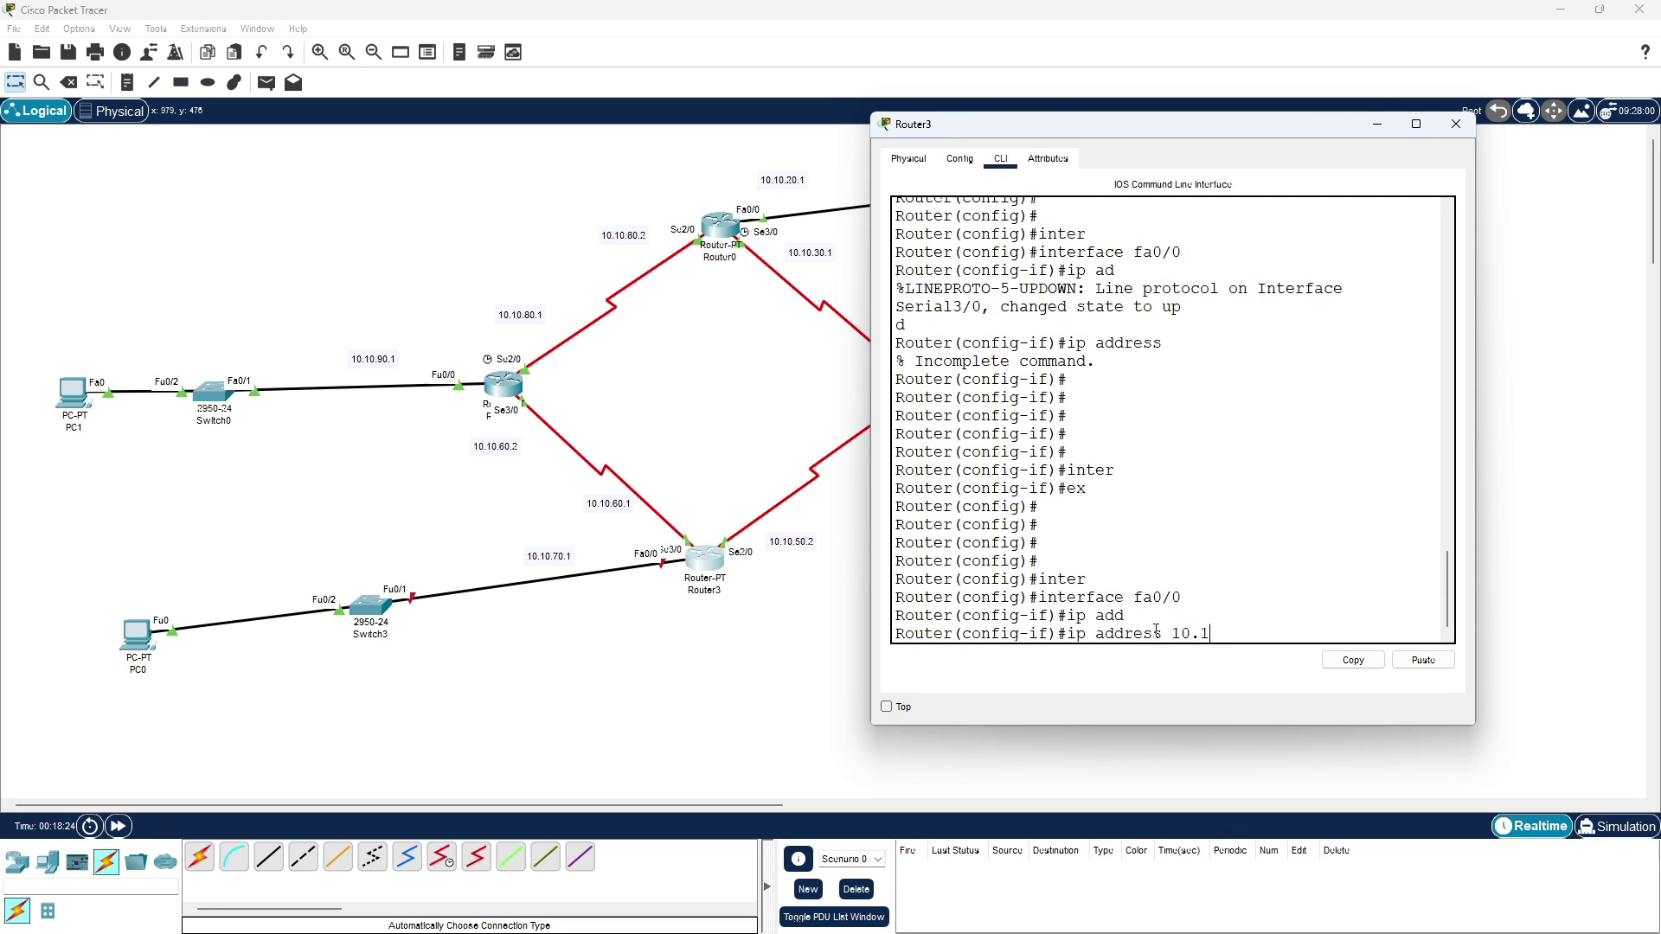
type("0.70.1 255.255.255.0")
key("Return")
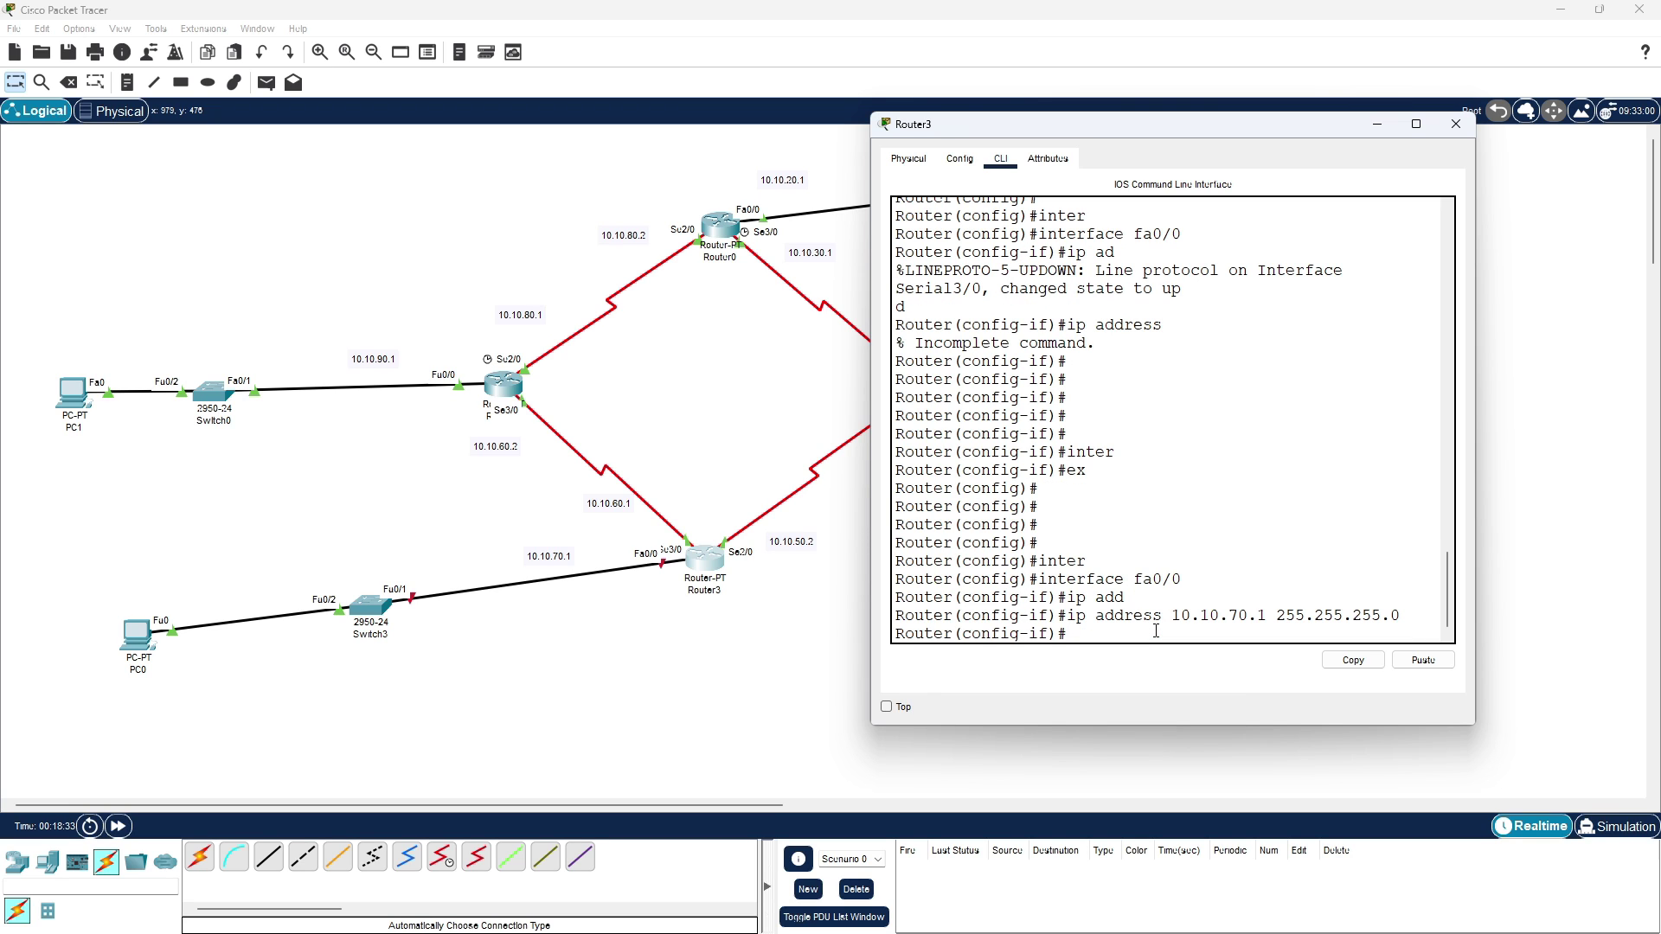
- Enable Router3's interface fa0/0 with no shut
type("no shut")
key("Return")
key("Return")
key("Return")
key("Return")
key("Return")
key("Return")
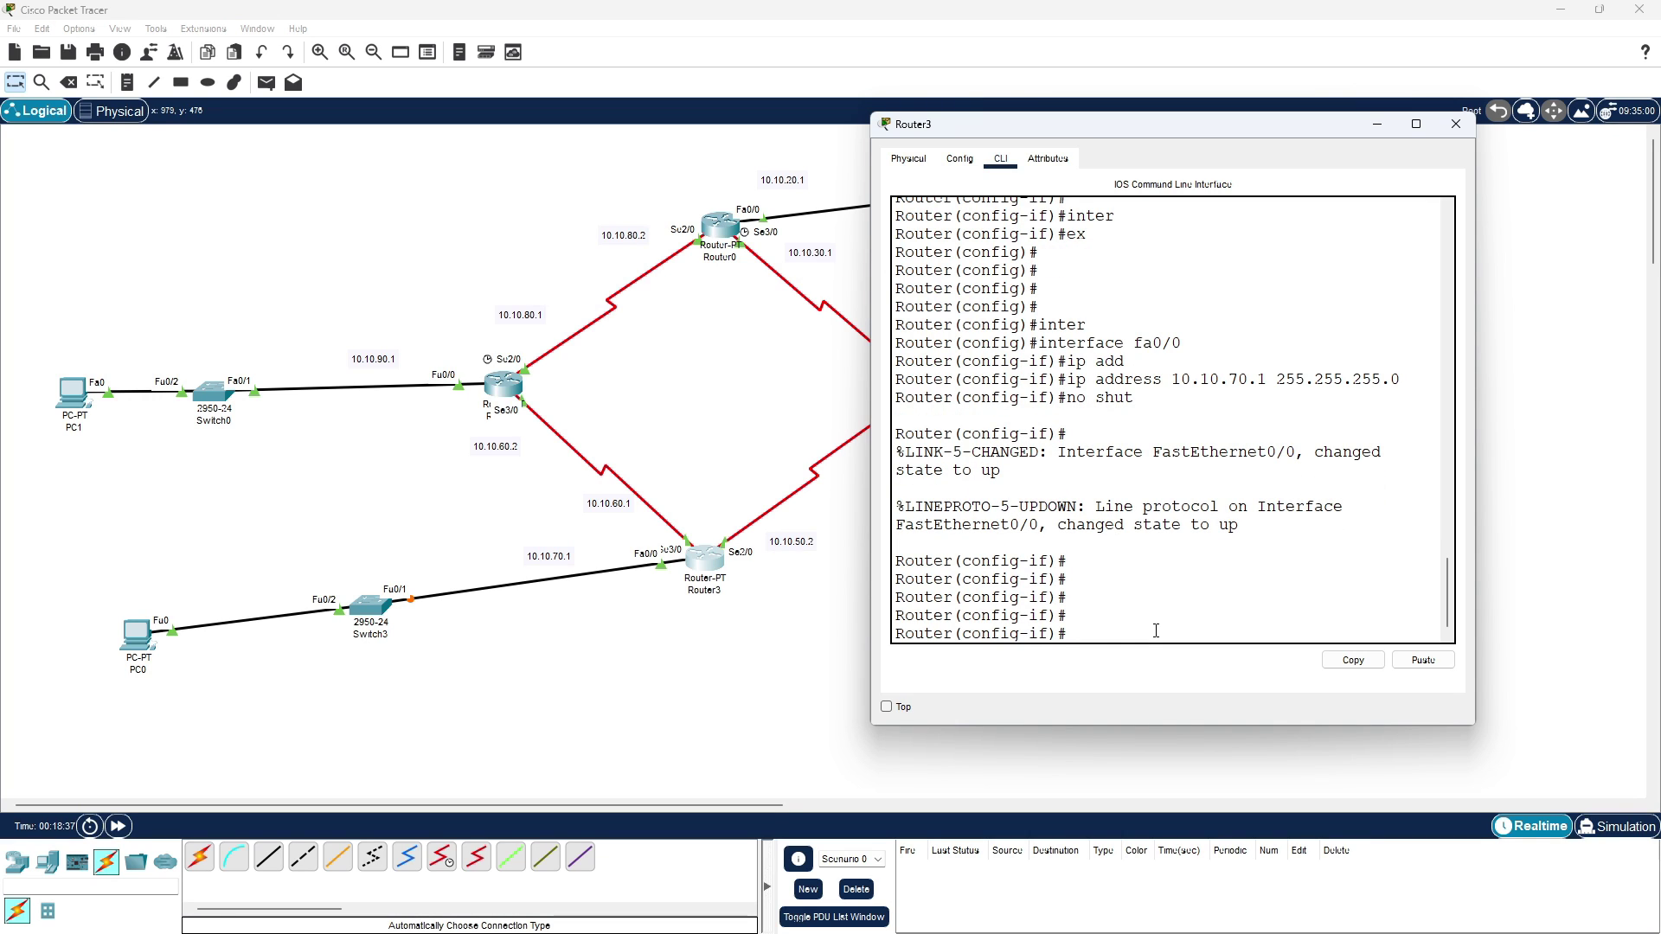
- Switch to Router1's command line and exit interface configuration to global configuration mode
left_click_drag(1012, 130, 1155, 154)
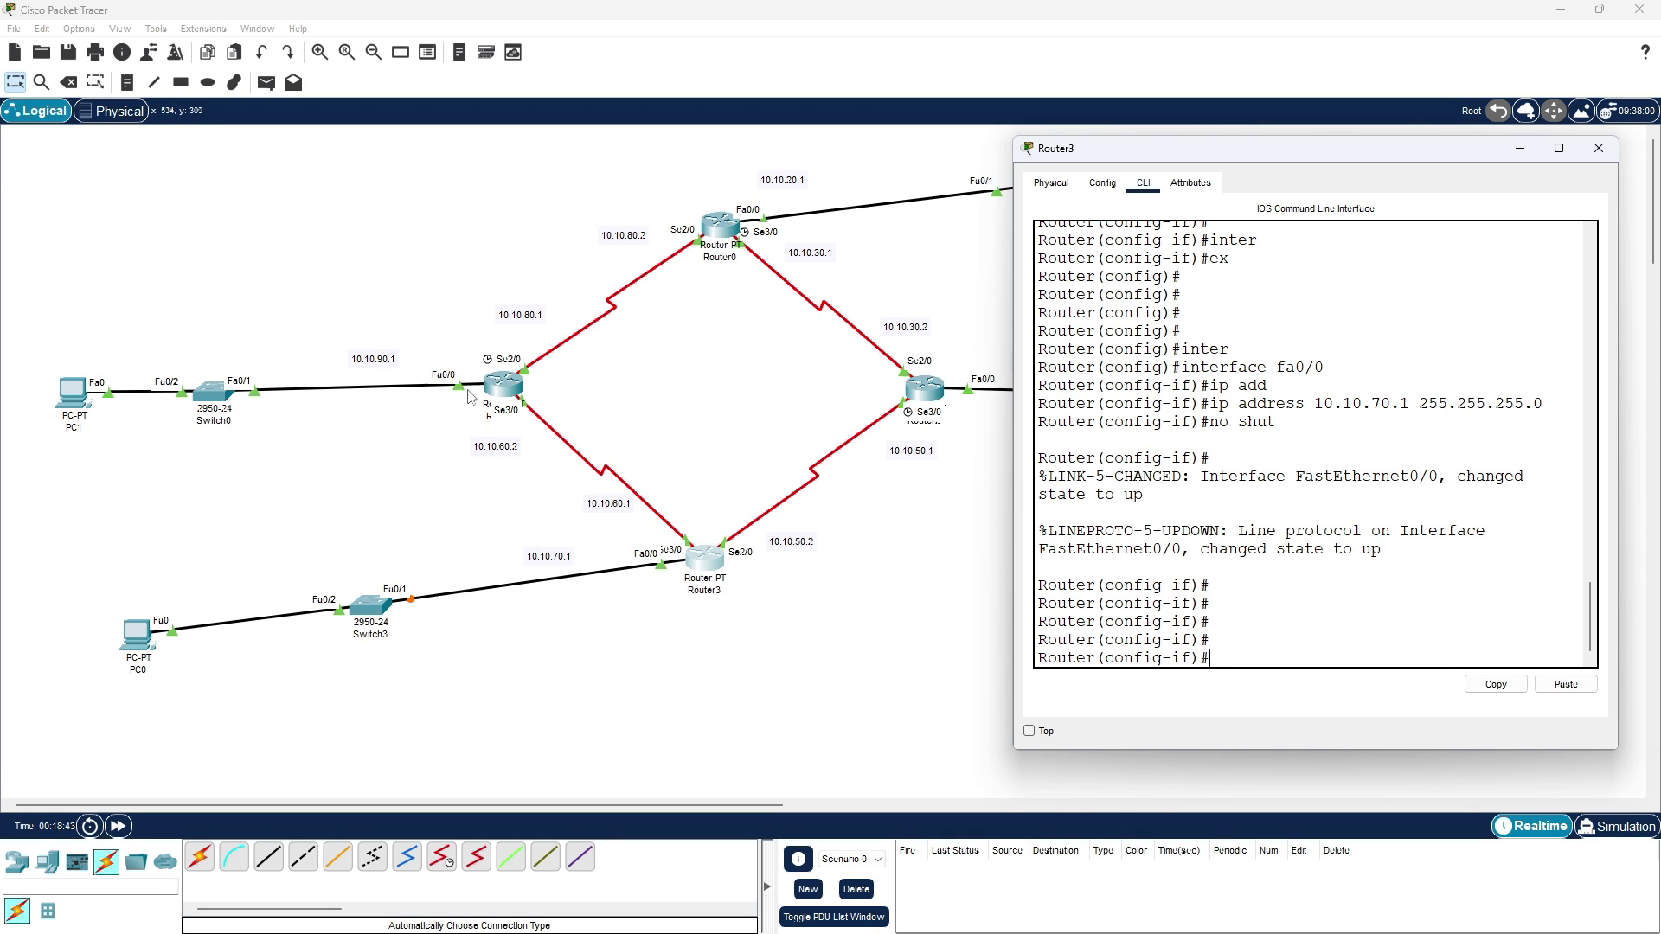
left_click(501, 388)
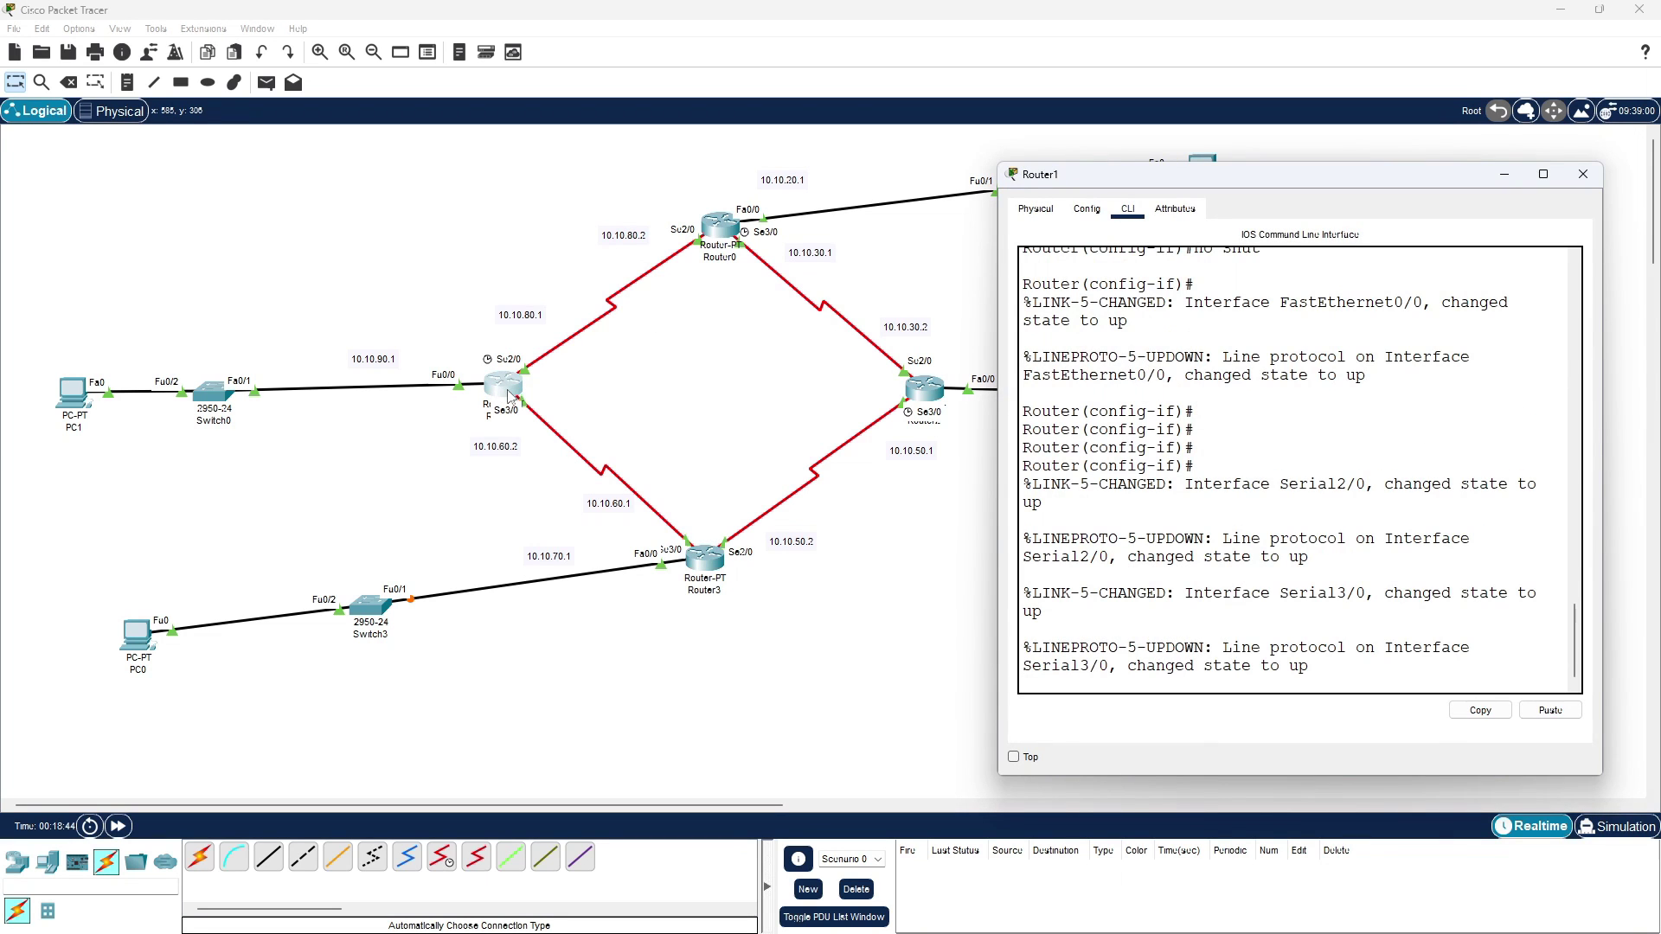
scroll(1344, 540, "up", 5)
scroll(1343, 540, "down", 5)
scroll(1343, 540, "up", 7)
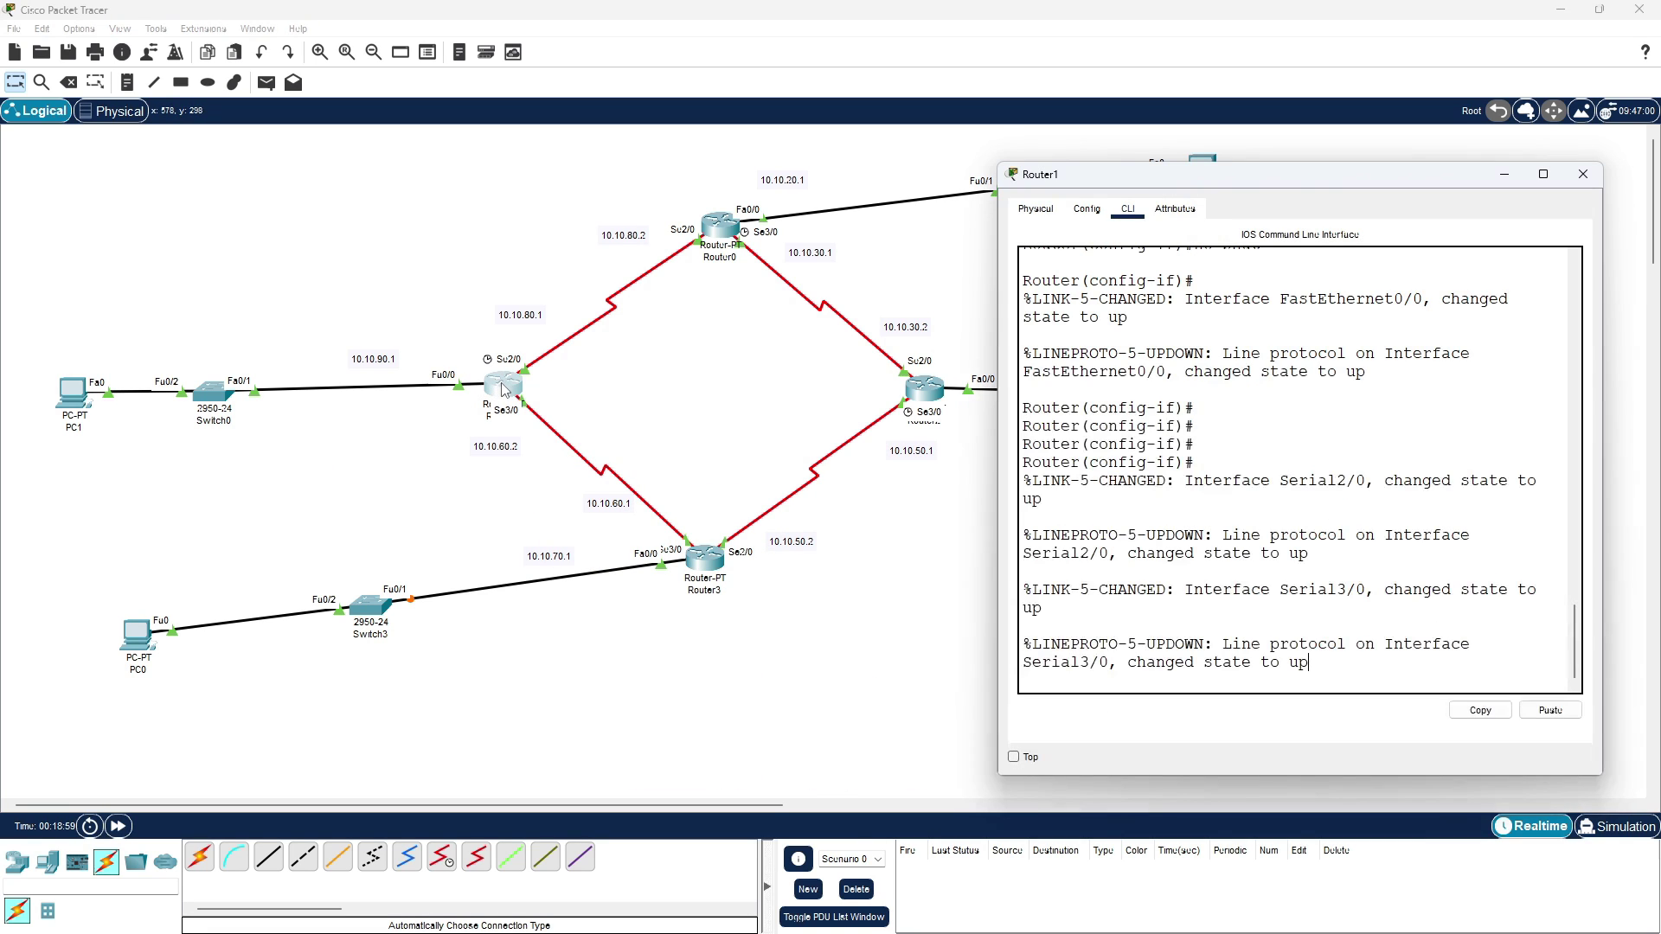
key("Return")
key("Return")
key("Return")
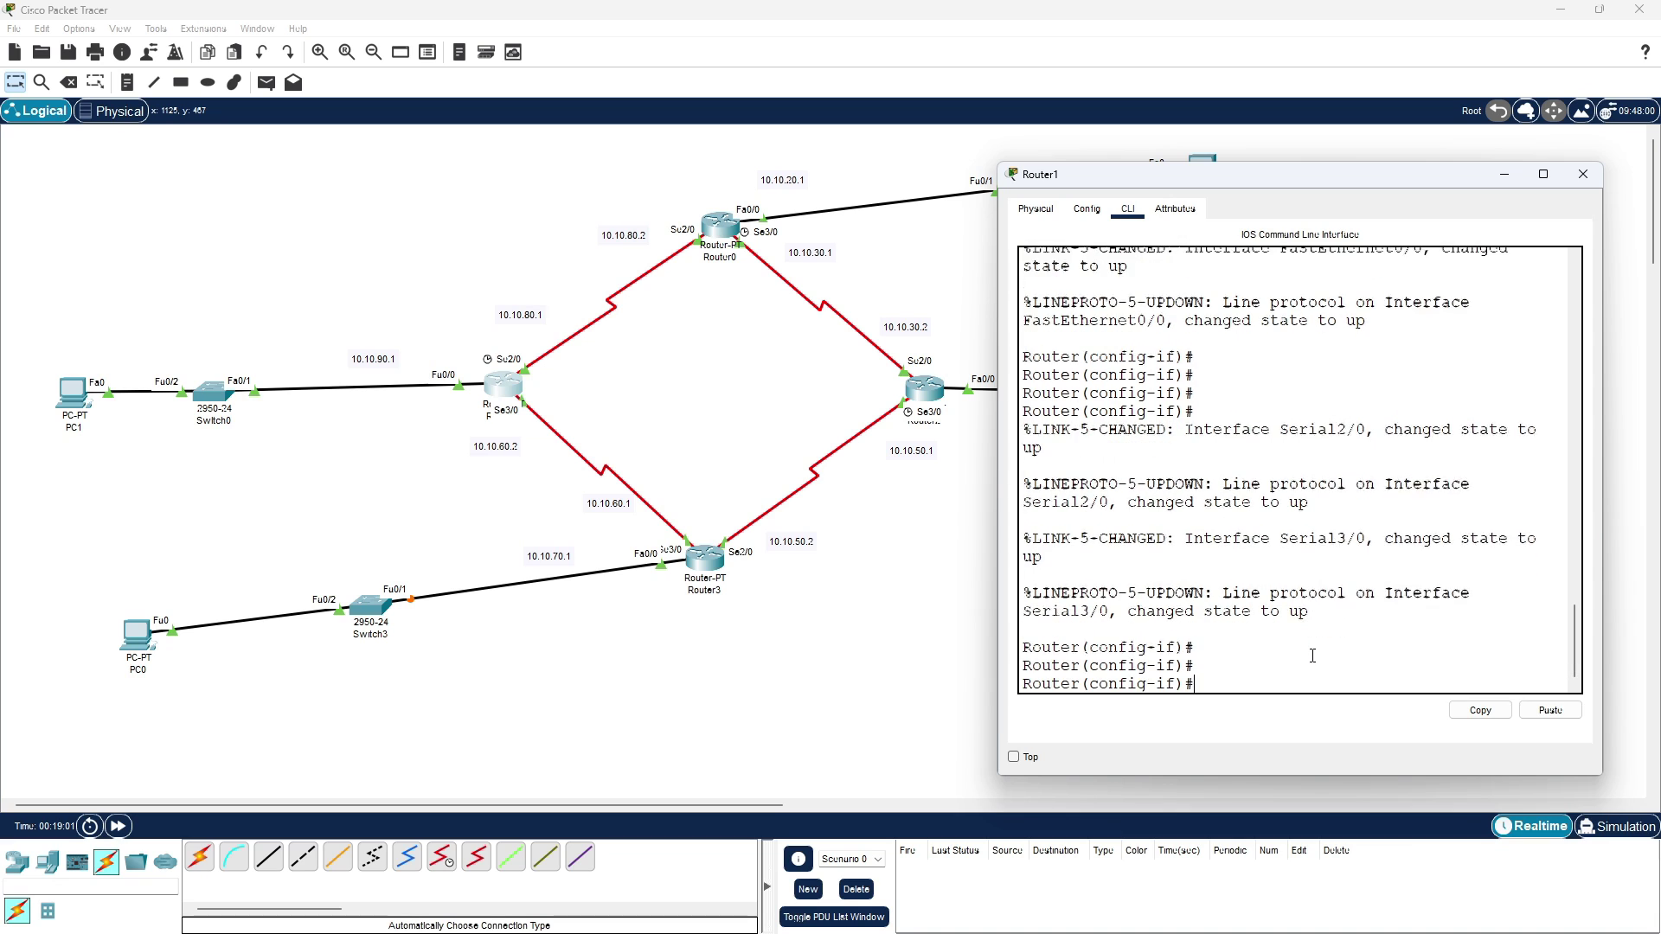
type("ex")
key("Return")
key("Return")
key("Return")
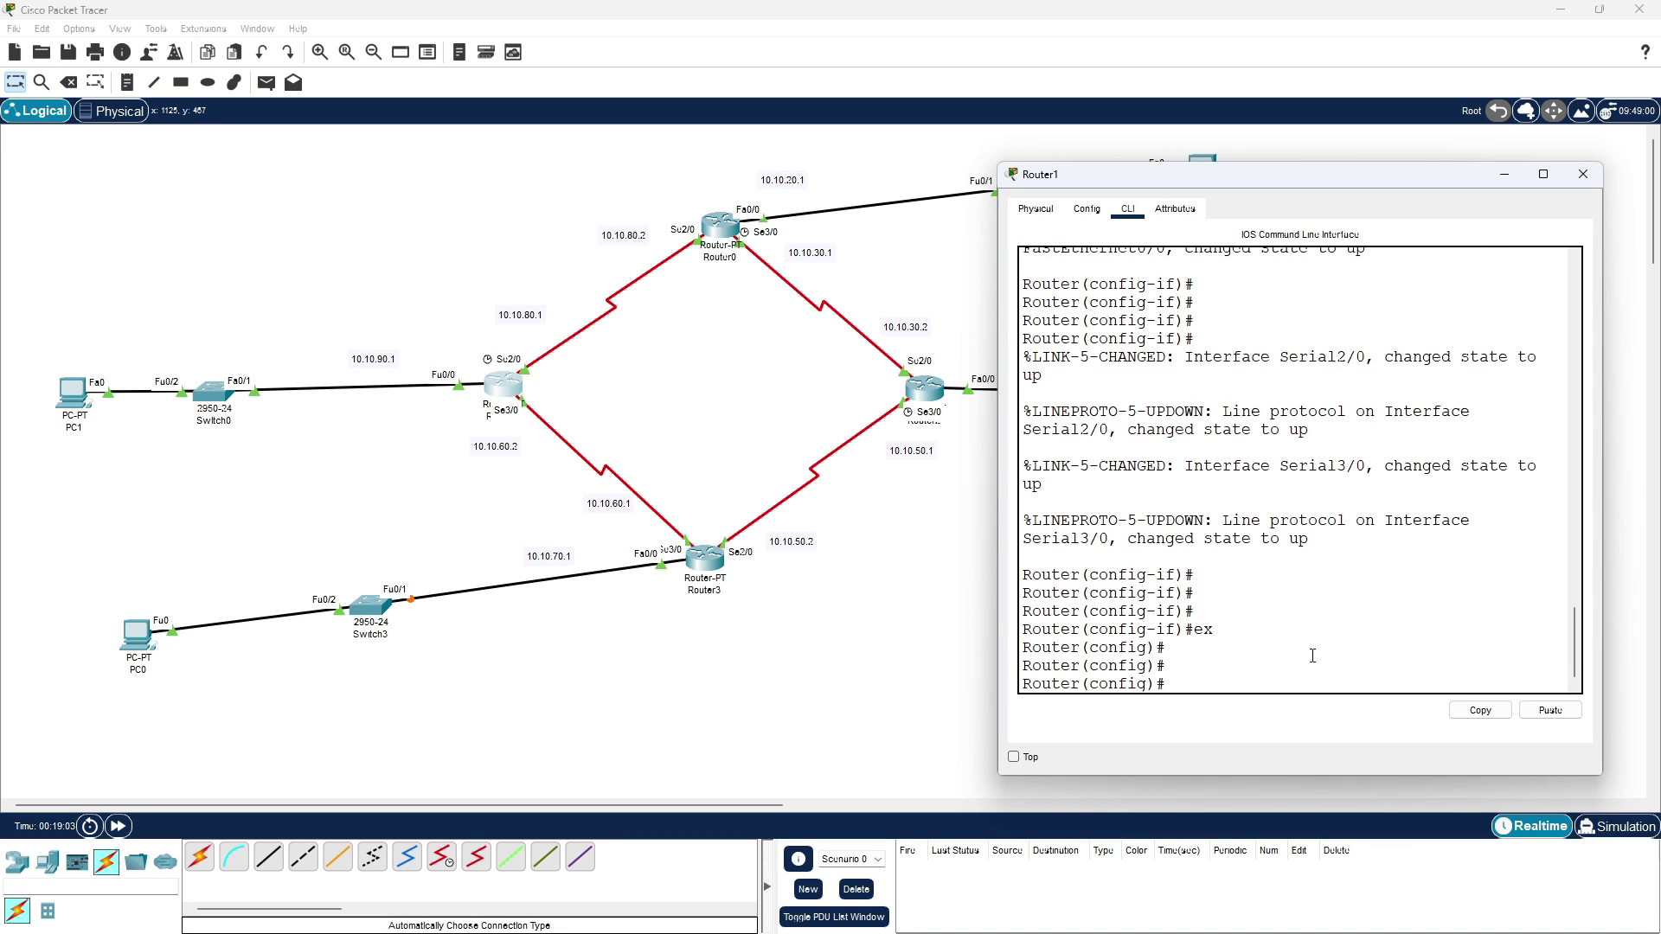
- Start EIGRP routing process 50 on Router1 and begin a network statement
type("rou")
key("Tab")
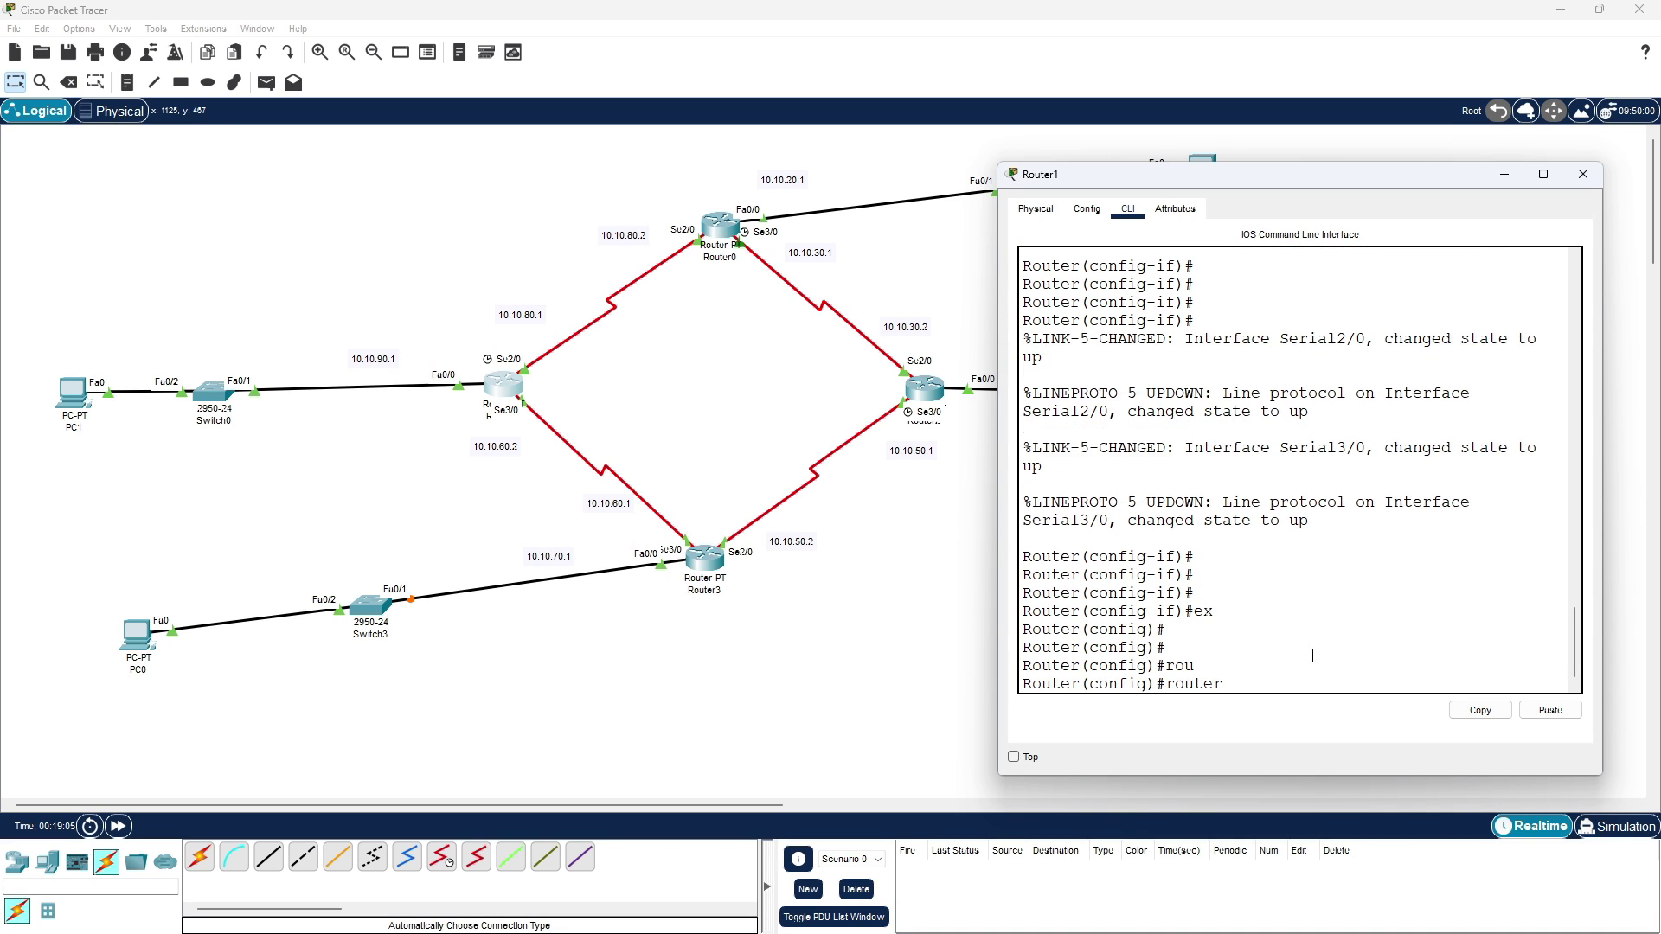
type("eir")
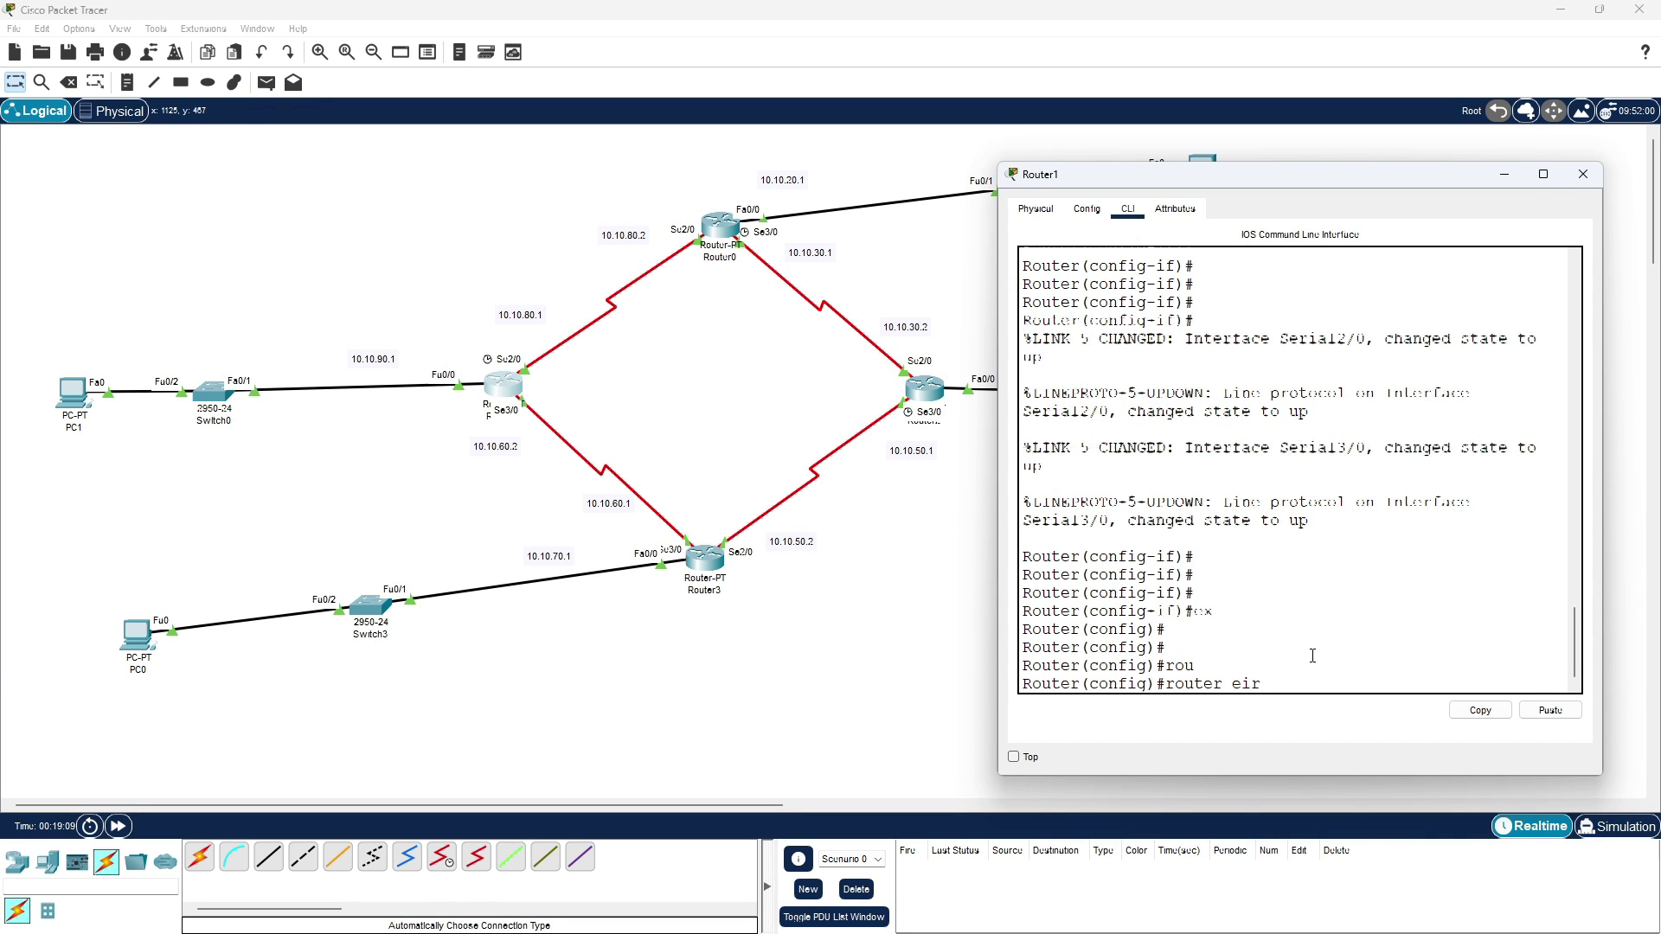
key("Tab")
key("BackSpace")
key("BackSpace")
type("ig")
key("Tab")
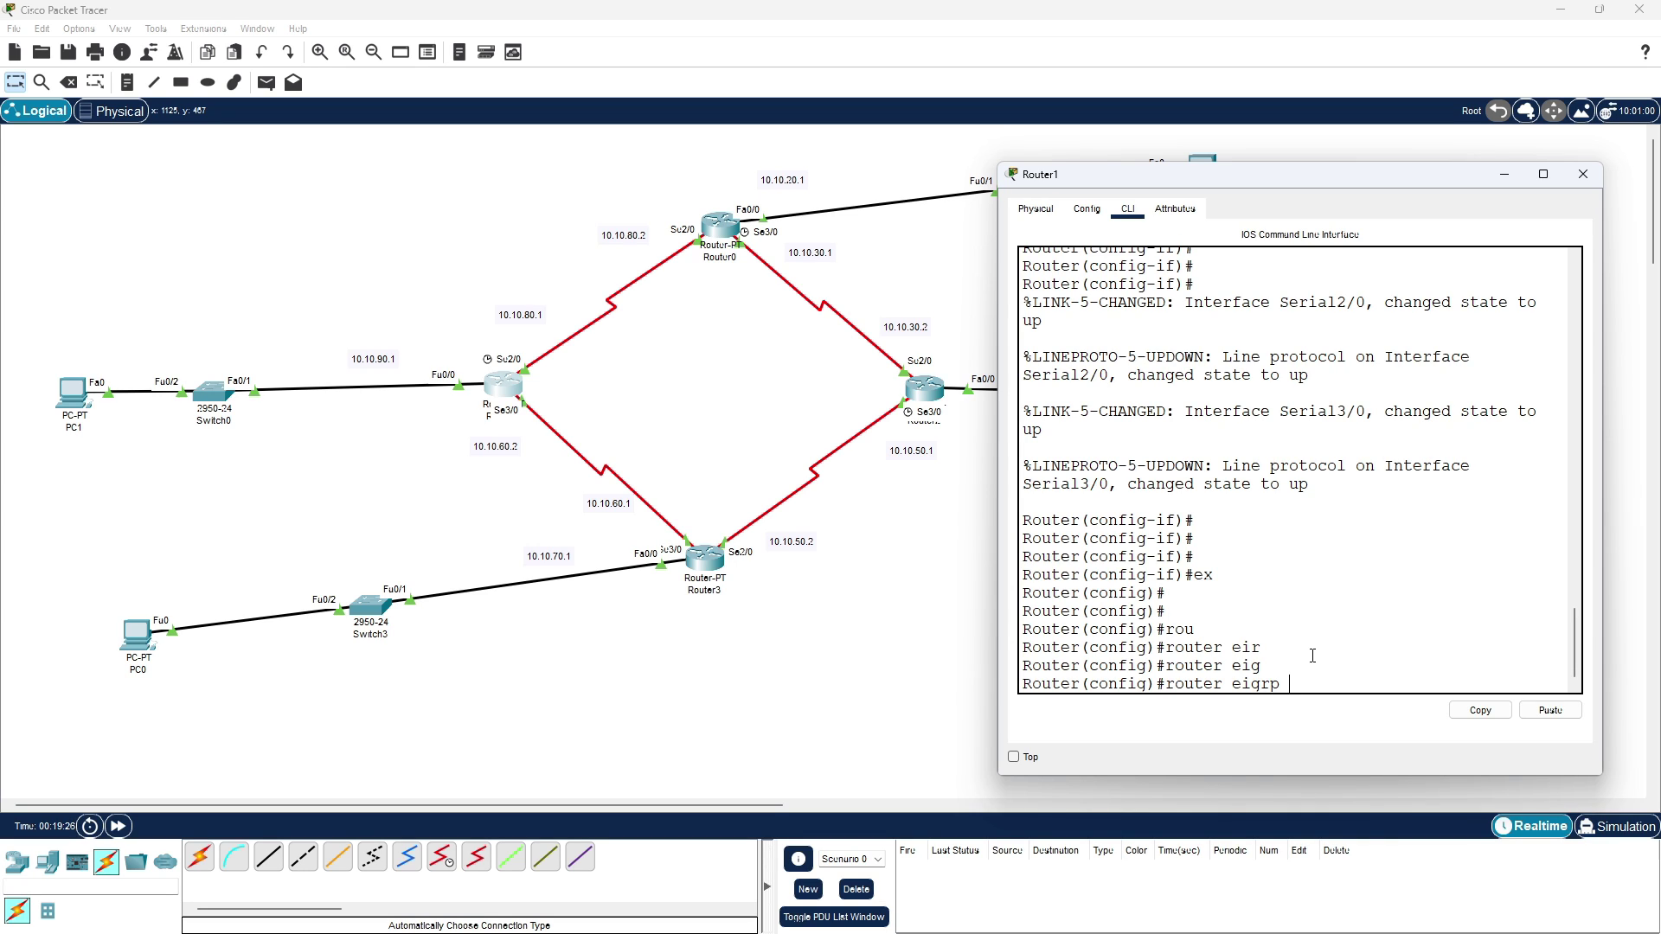
type("50")
key("Return")
type("net")
key("Tab")
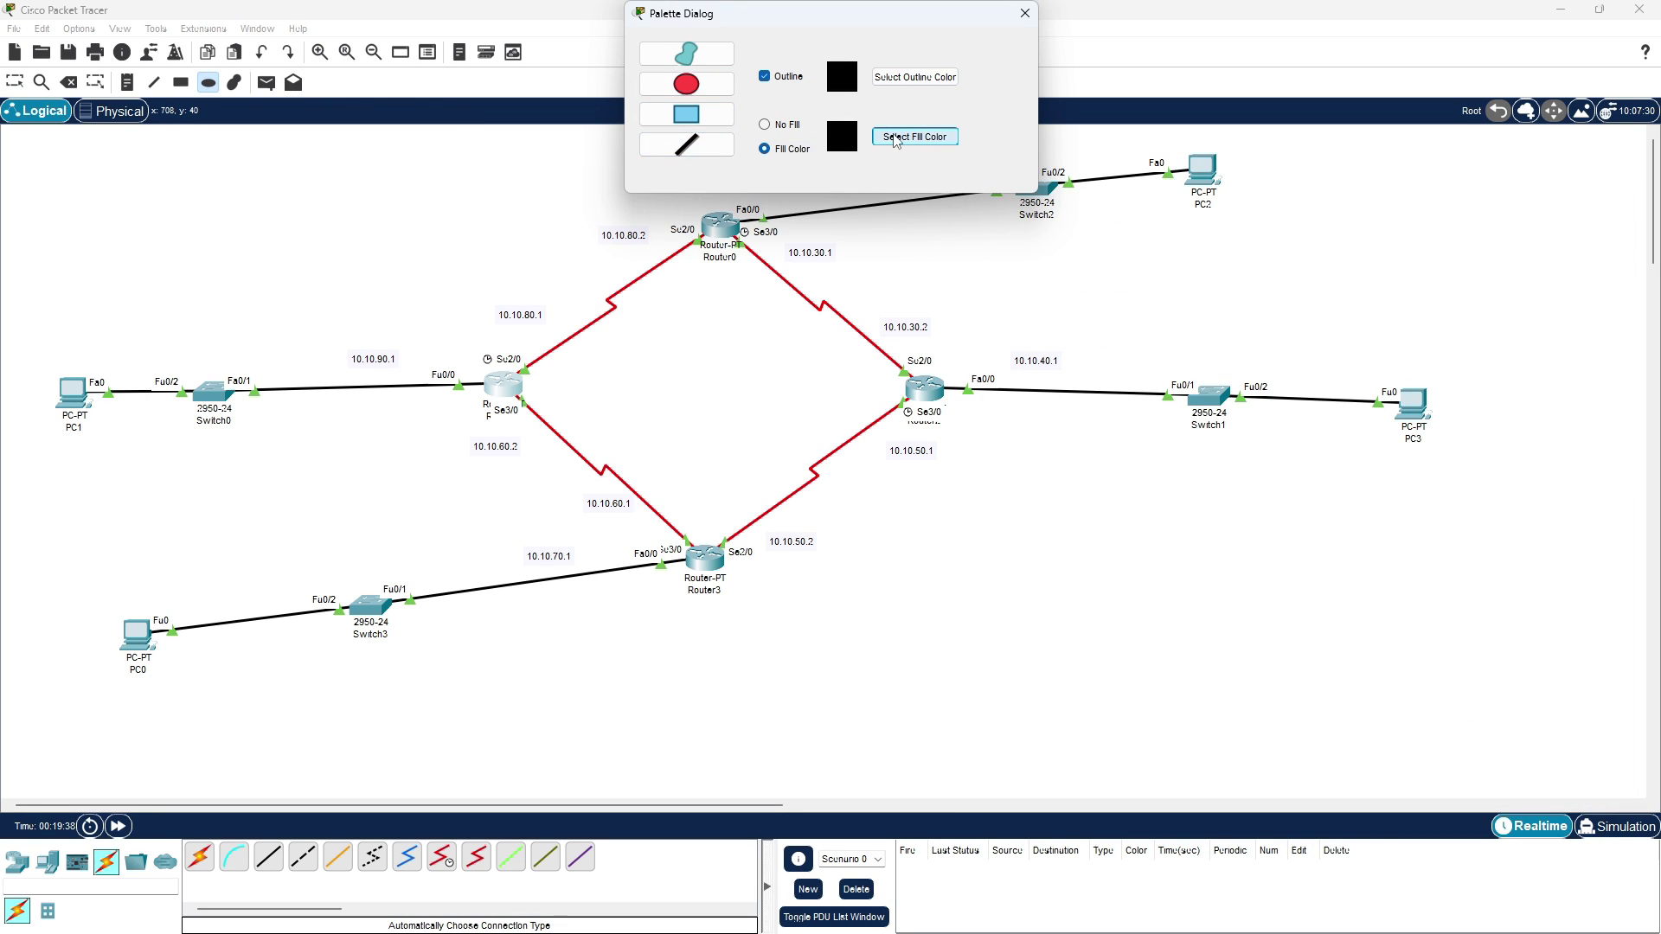
- Set the shape fill color to light cyan and draw an ellipse around Router1 and its interface labels
left_click(897, 139)
mouse_move(929, 468)
left_mouse_down()
mouse_move(932, 444)
mouse_move(906, 459)
left_mouse_up()
left_click(944, 618)
left_click_drag(595, 500, 583, 499)
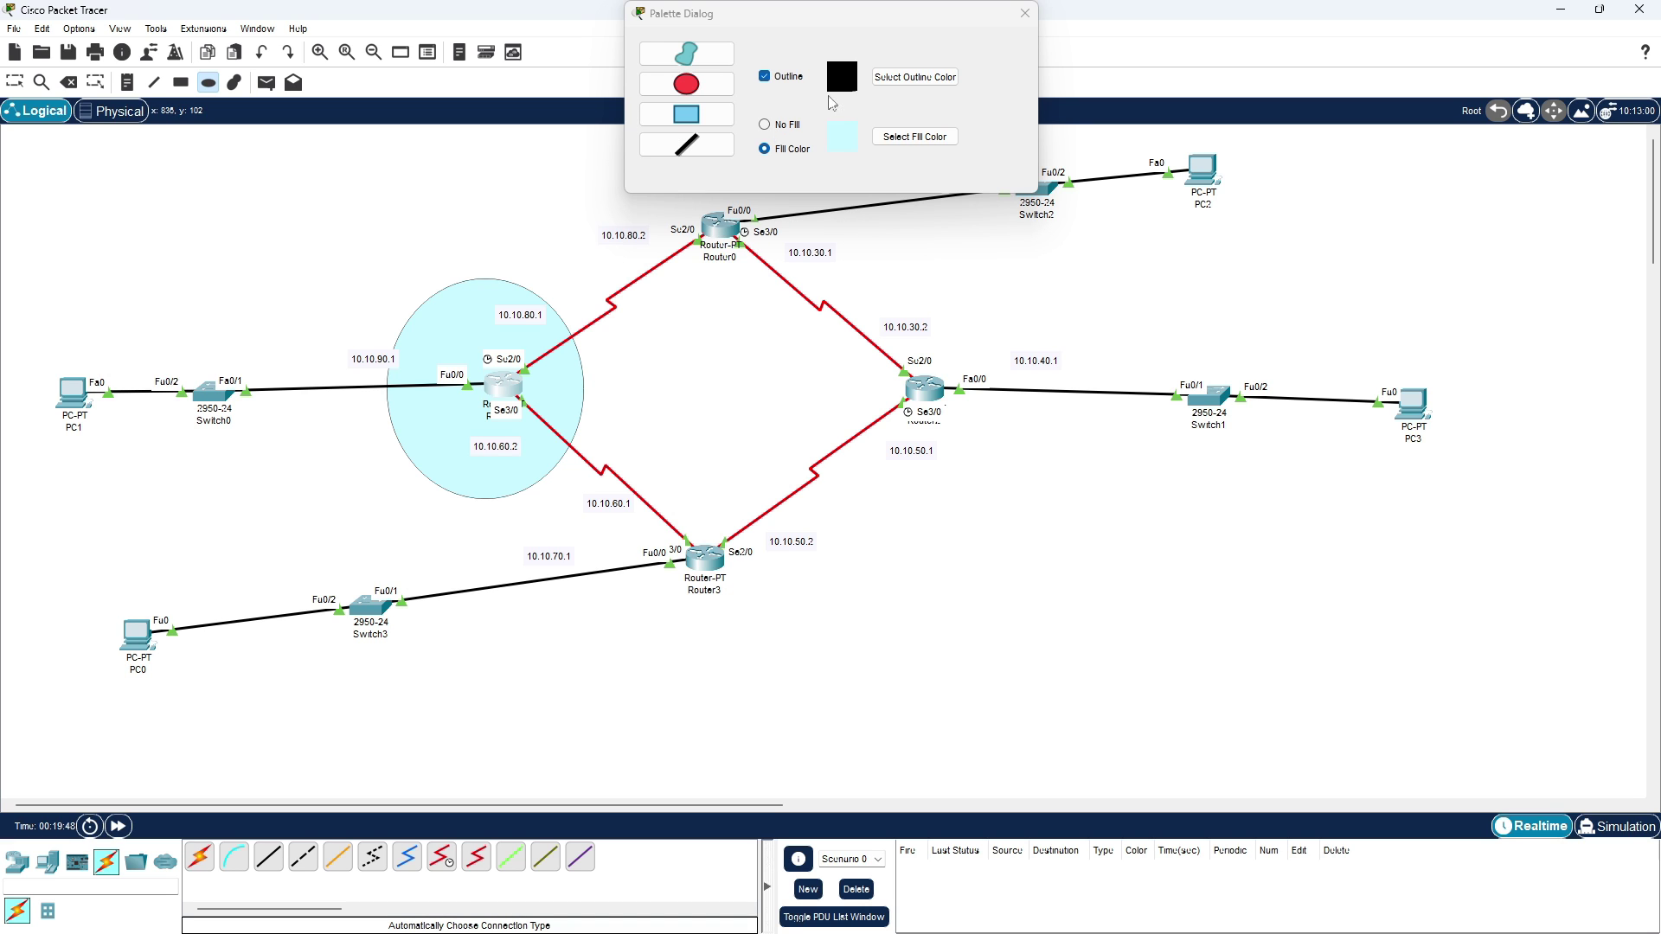
left_click(1024, 13)
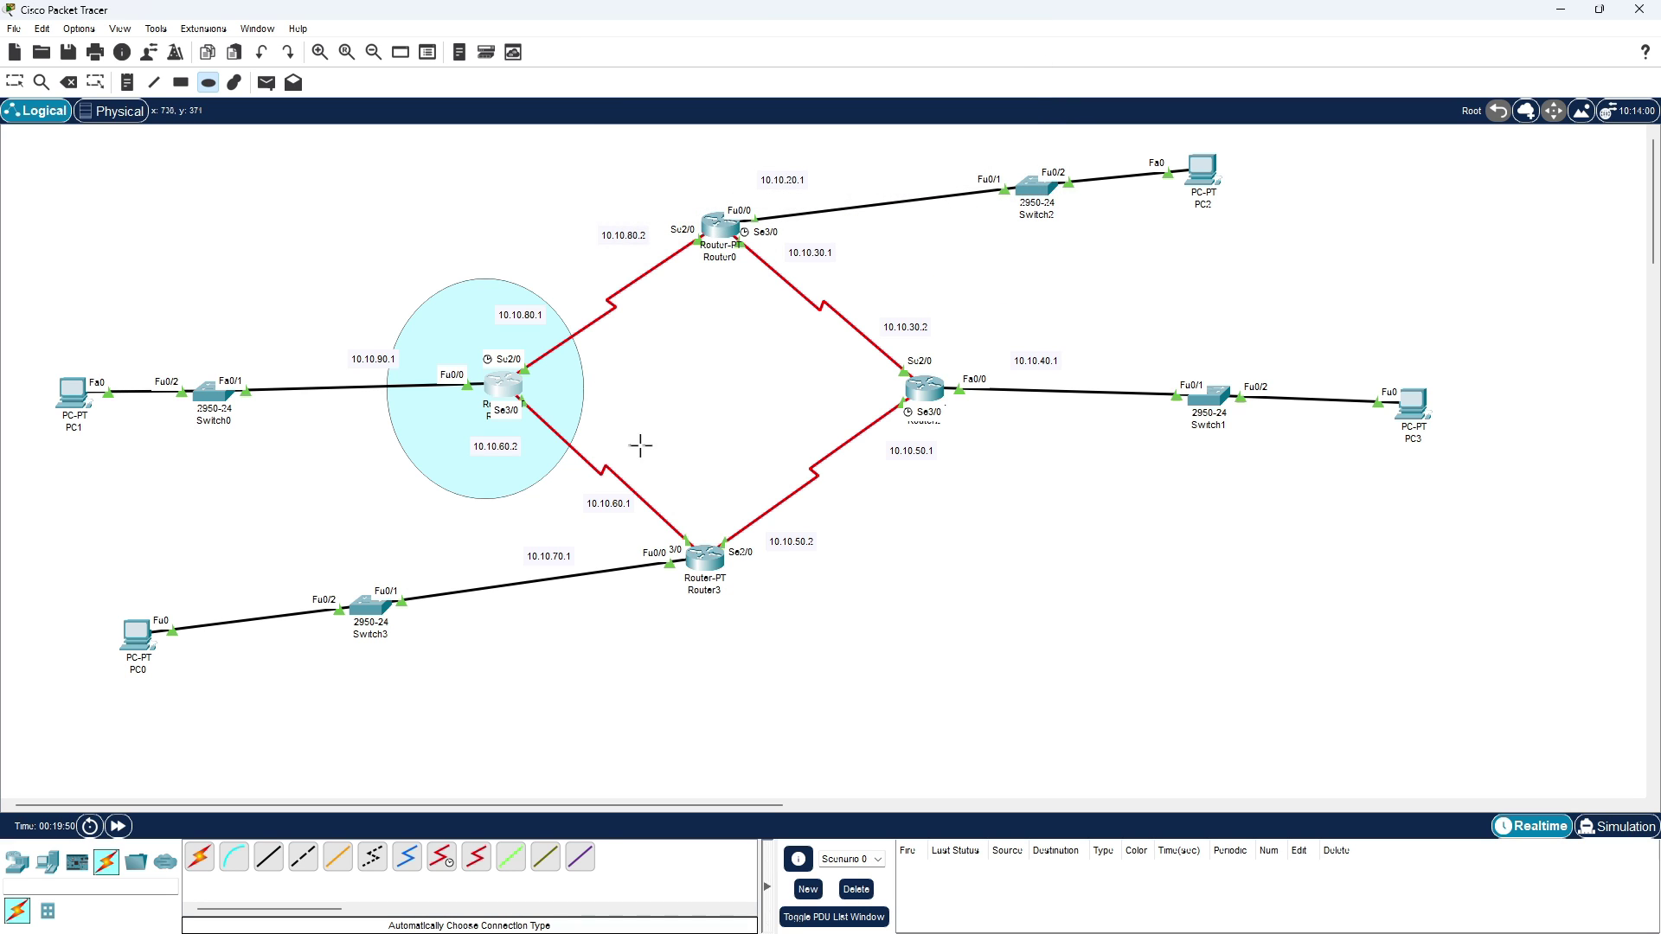
- Return to Router1's command line and complete the EIGRP network statement with 10.10.80.0 255.255.255.0
key("alt+Tab")
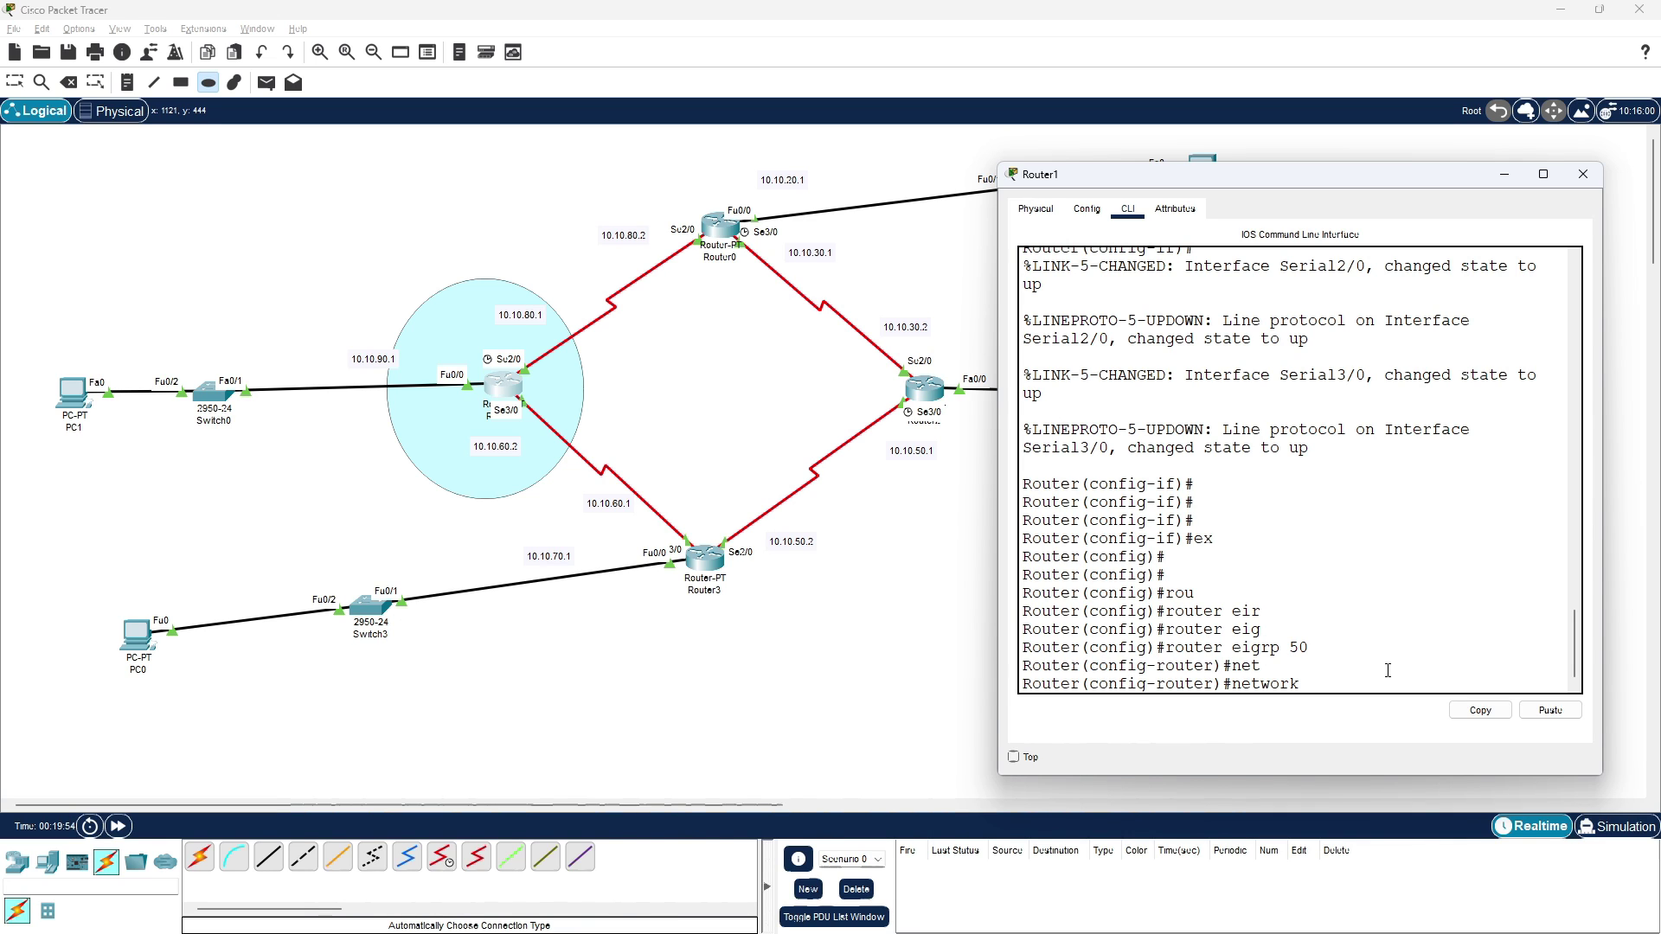
type("10.1")
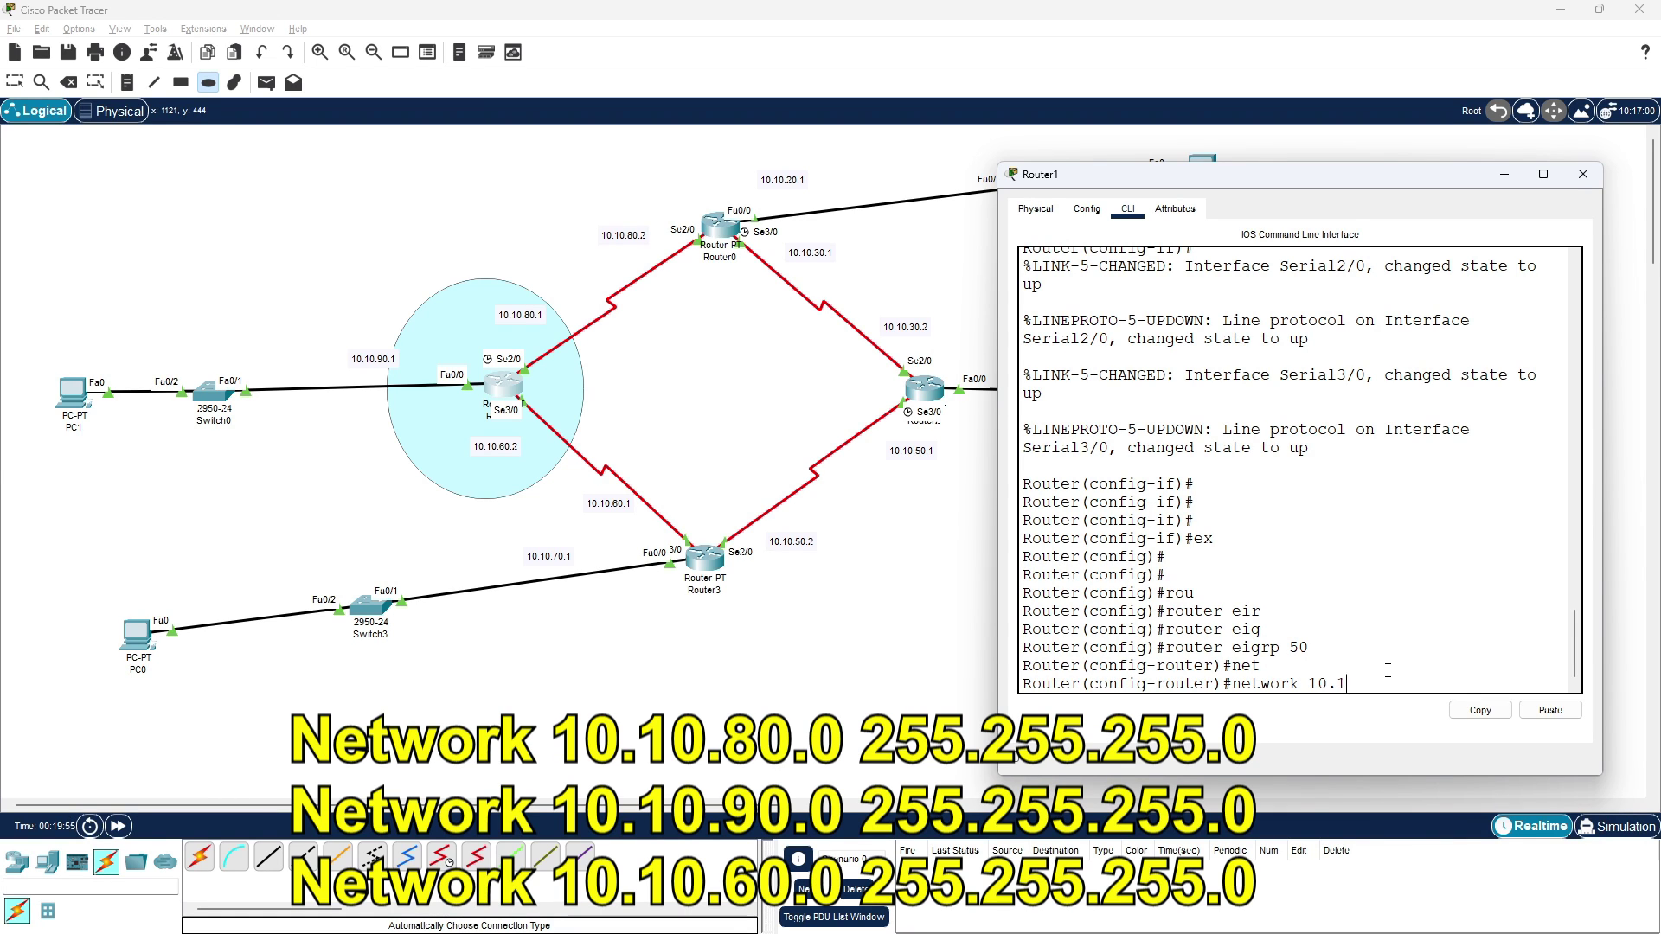
type("0.80.0 255.255.255.0")
key("Return")
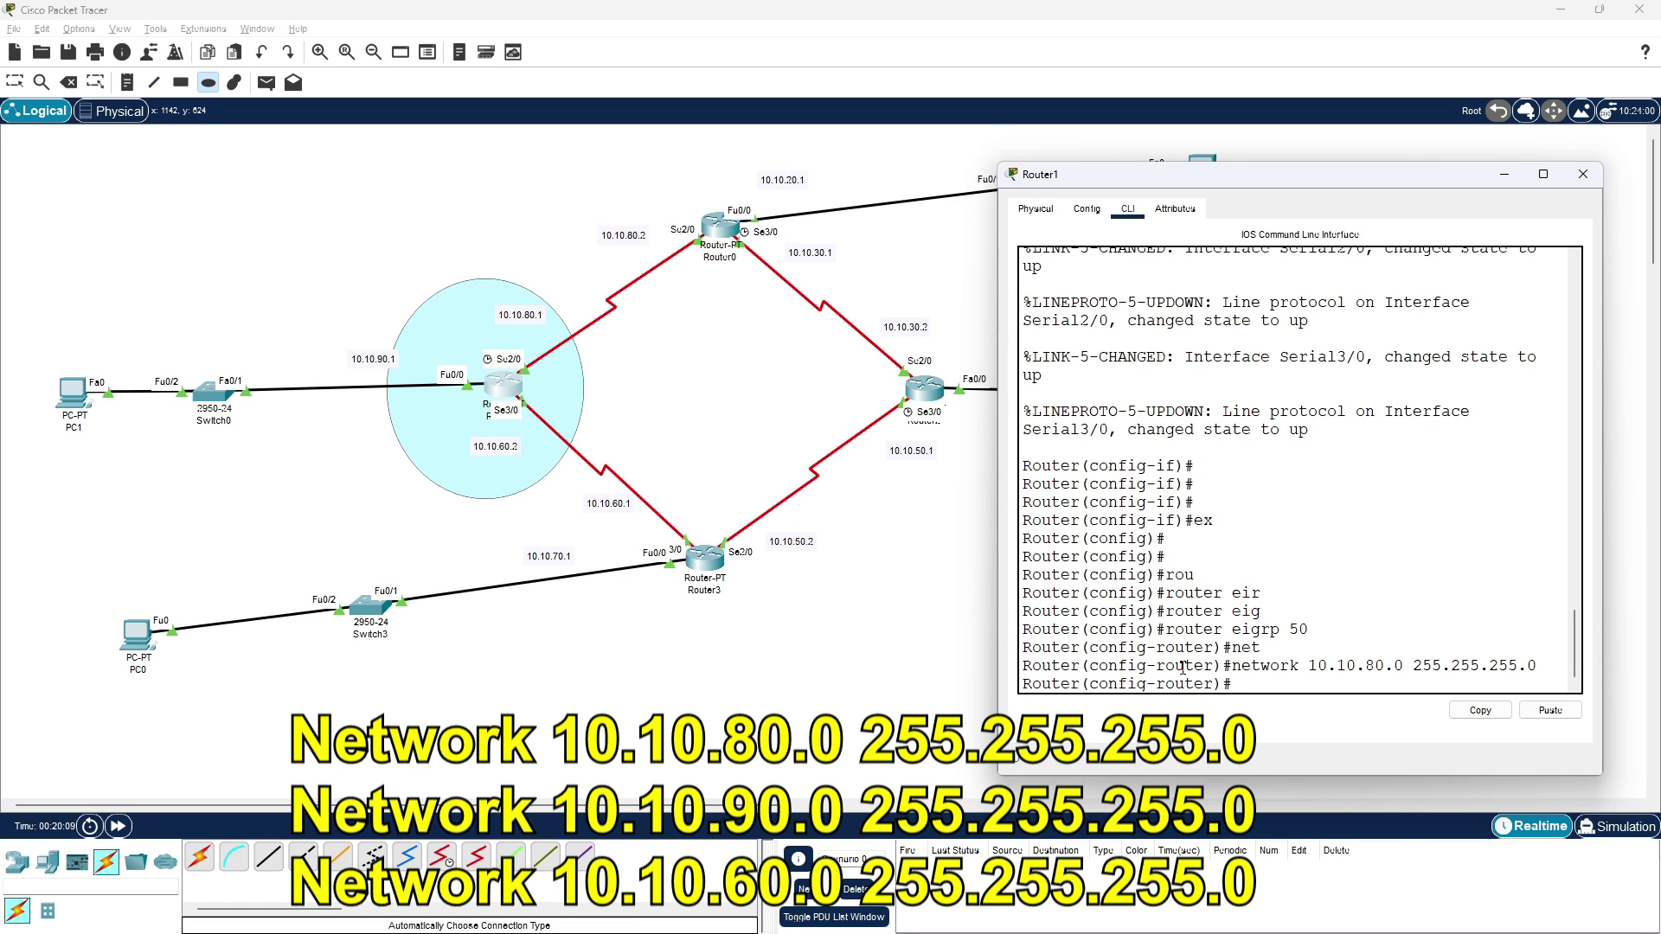
- Add network 10.10.90.0 255.255.255.0 to Router1's EIGRP process by editing the previous command
key("Up")
key("Left")
key("Left")
key("Left")
key("Left")
key("Left")
key("Left")
key("Left")
key("Left")
key("Left")
key("Left")
key("Left")
key("Left")
key("Left")
key("Left")
key("BackSpace")
key("BackSpace")
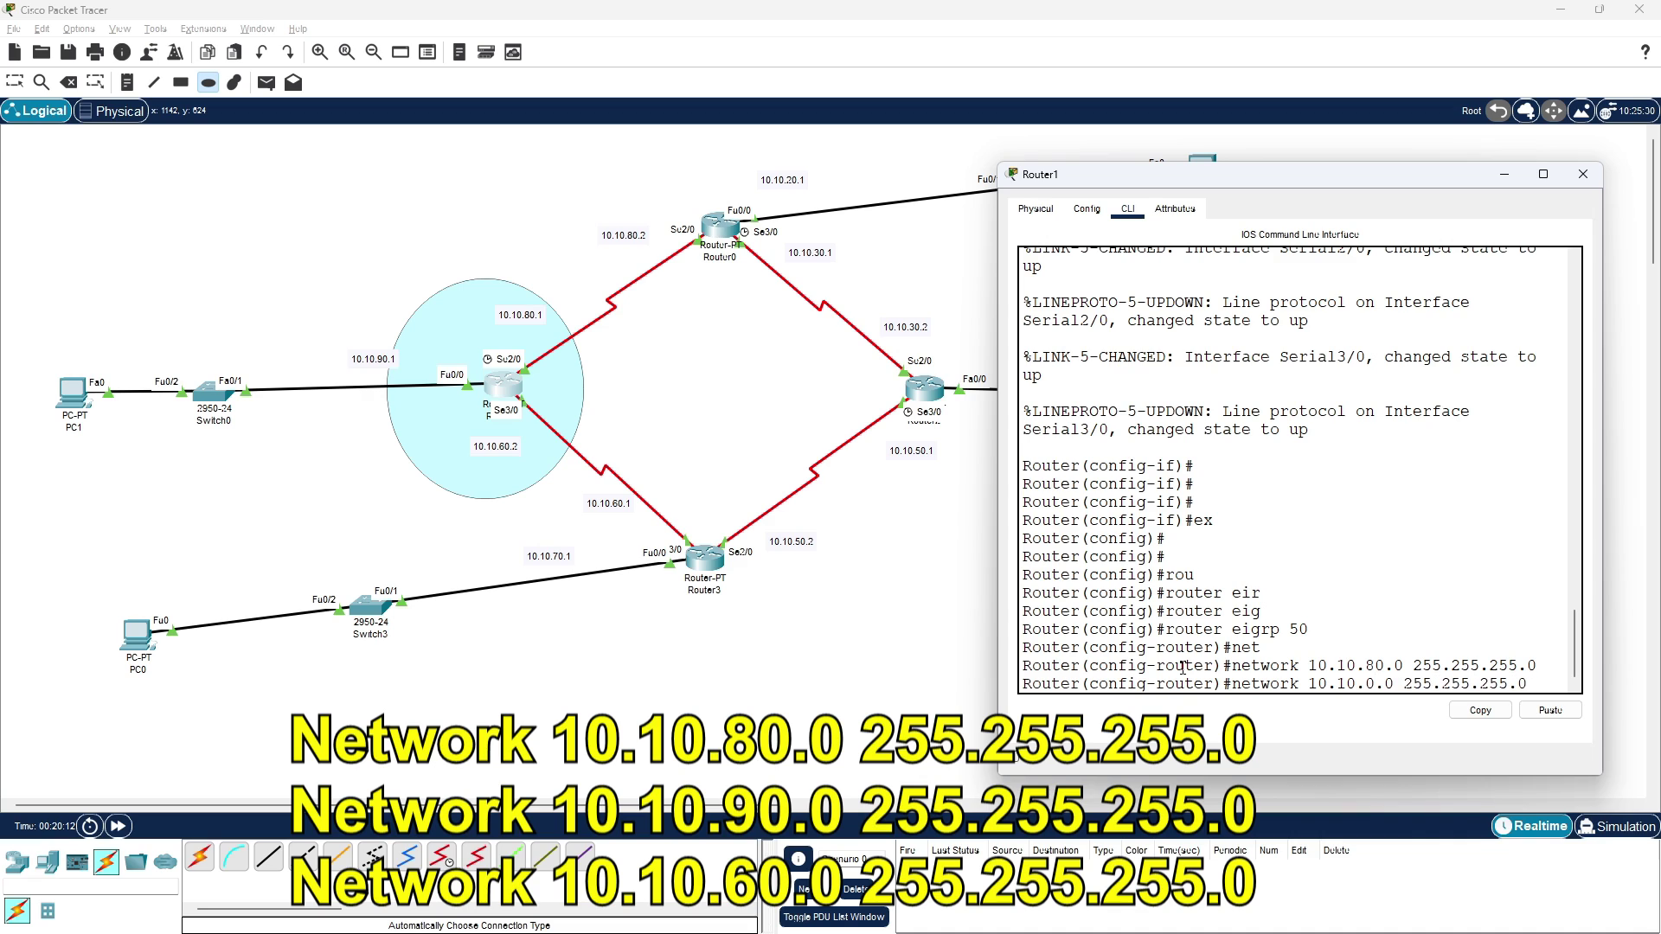
type("9")
key("Return")
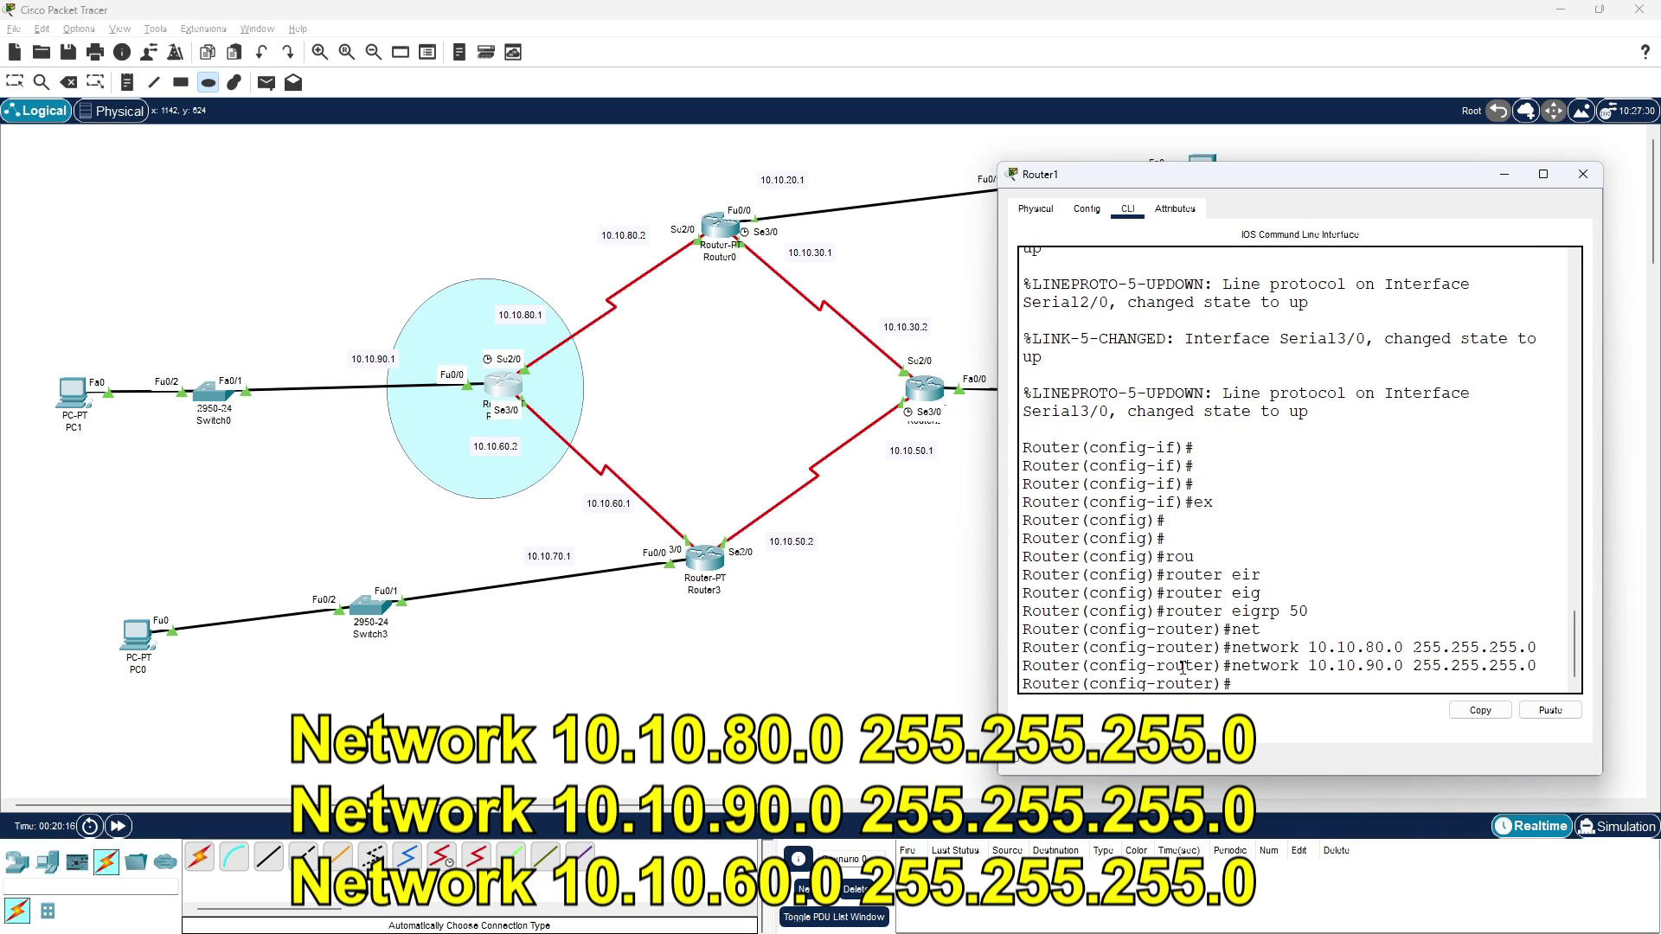
- Add network 10.10.60.0 255.255.255.0 to Router1's EIGRP process by editing the previous command
key("Up")
key("Left")
key("Left")
key("Left")
key("Left")
key("Left")
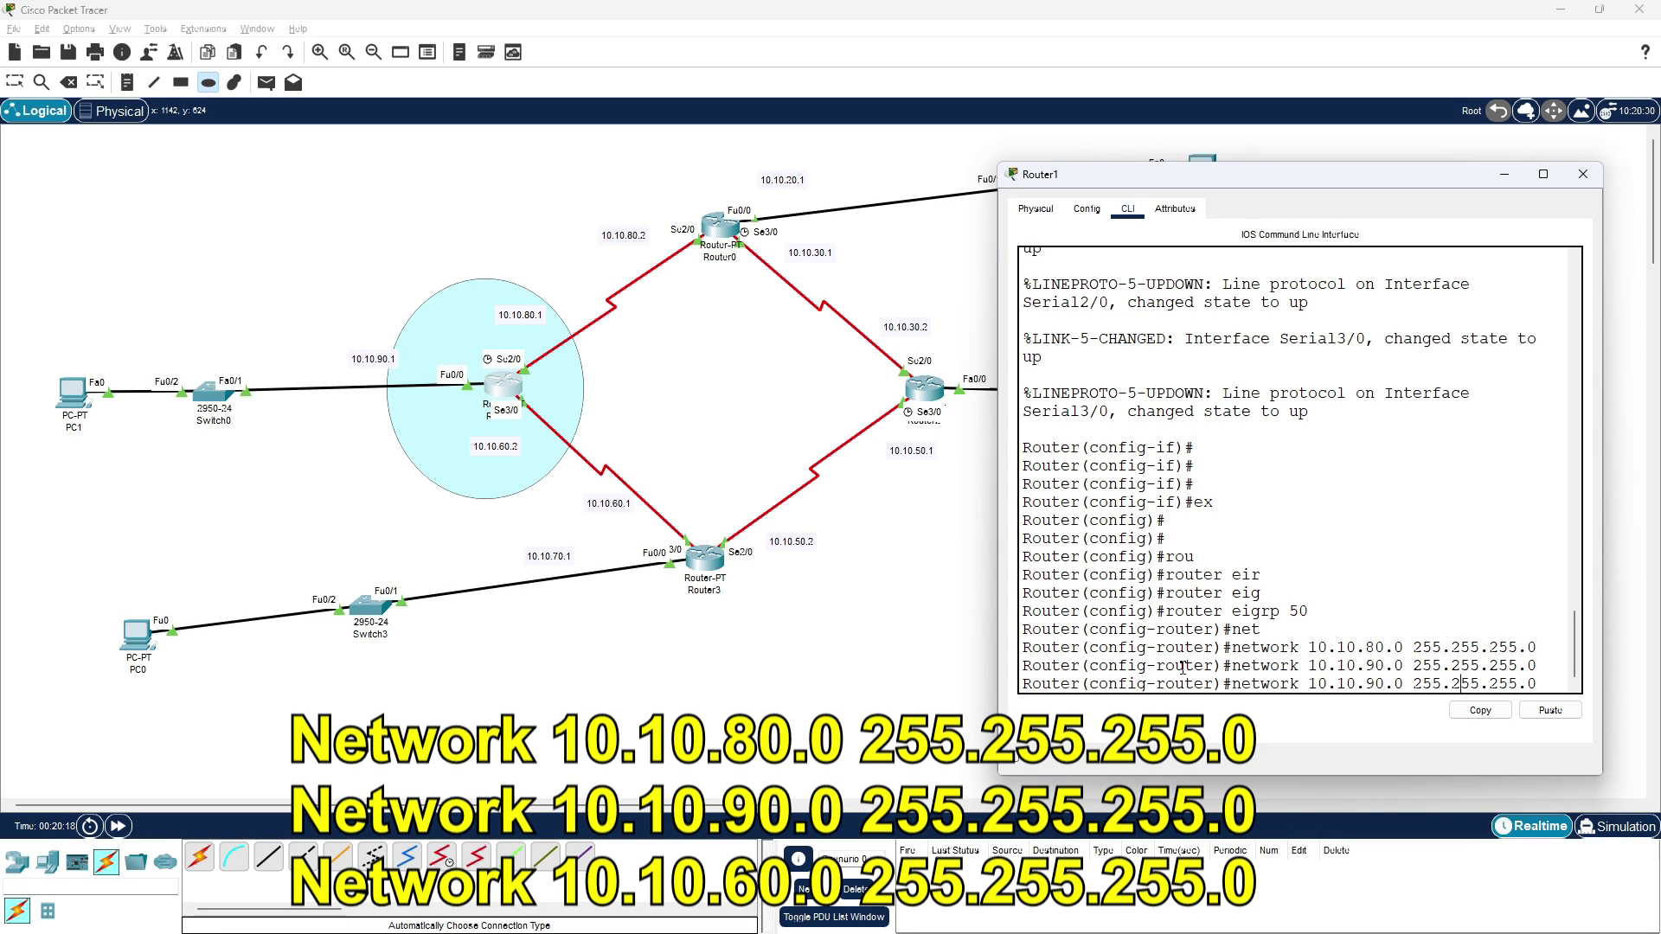
key("Left")
key("Left")
key("Left")
key("Left")
key("Left")
key("Left")
key("Left")
key("Left")
key("Left")
key("BackSpace")
type("6")
key("Return")
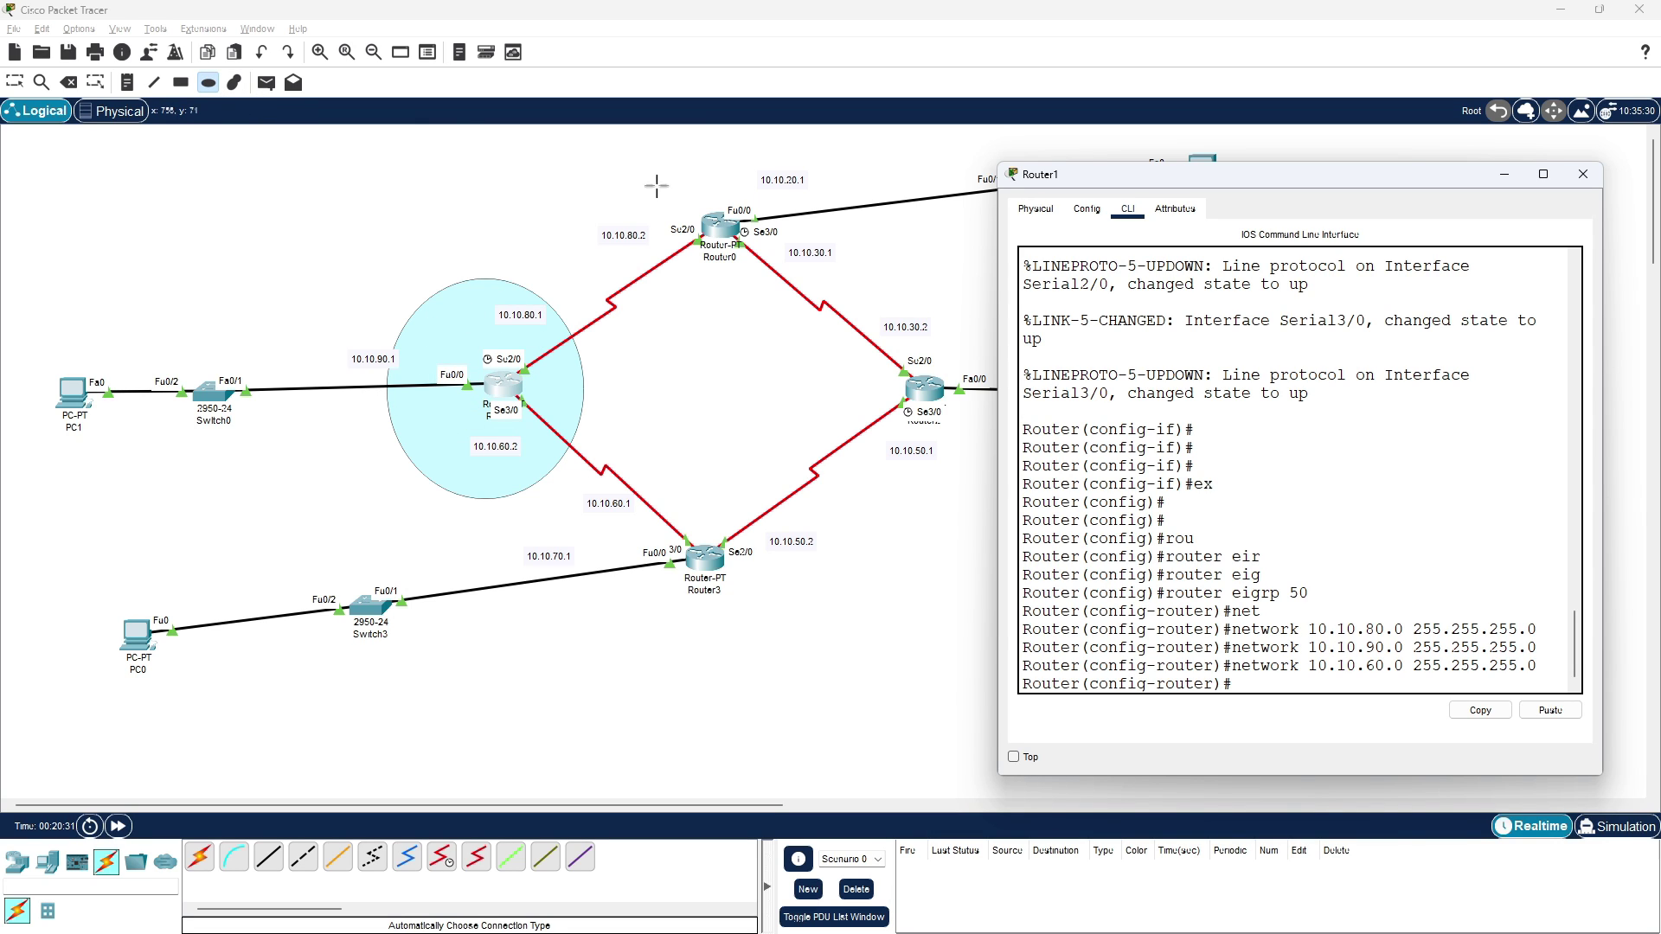
- Draw a light cyan ellipse around Router0 and close Router1's window
mouse_move(633, 165)
left_mouse_down()
mouse_move(831, 320)
mouse_move(804, 334)
left_mouse_up()
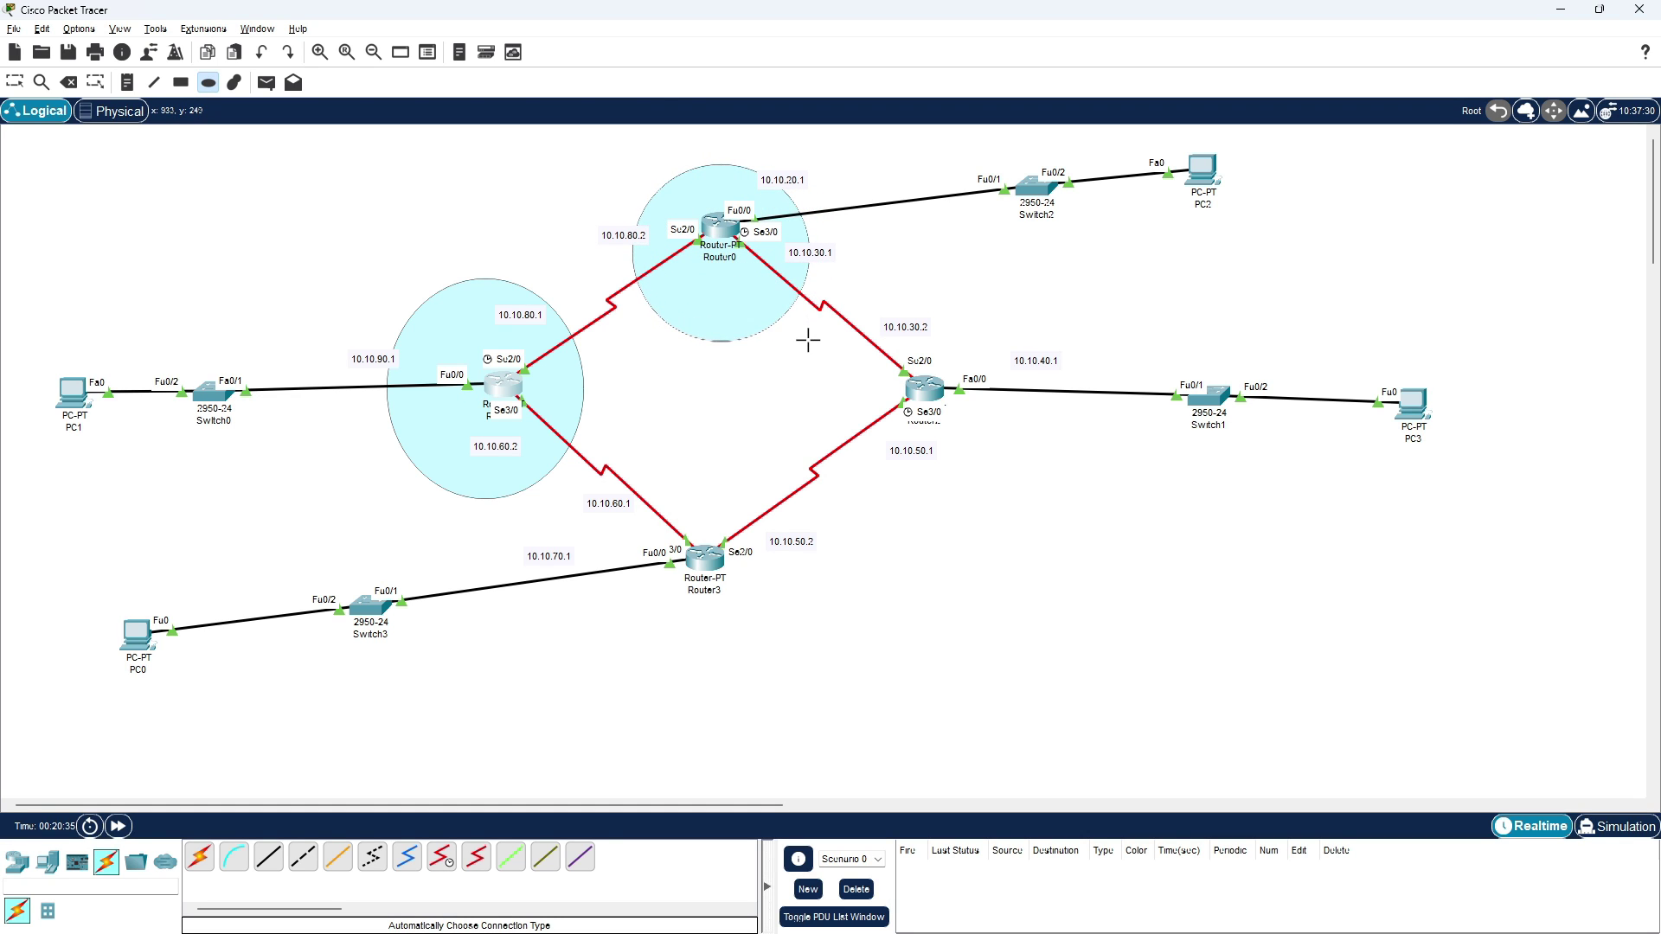
key("alt+Tab")
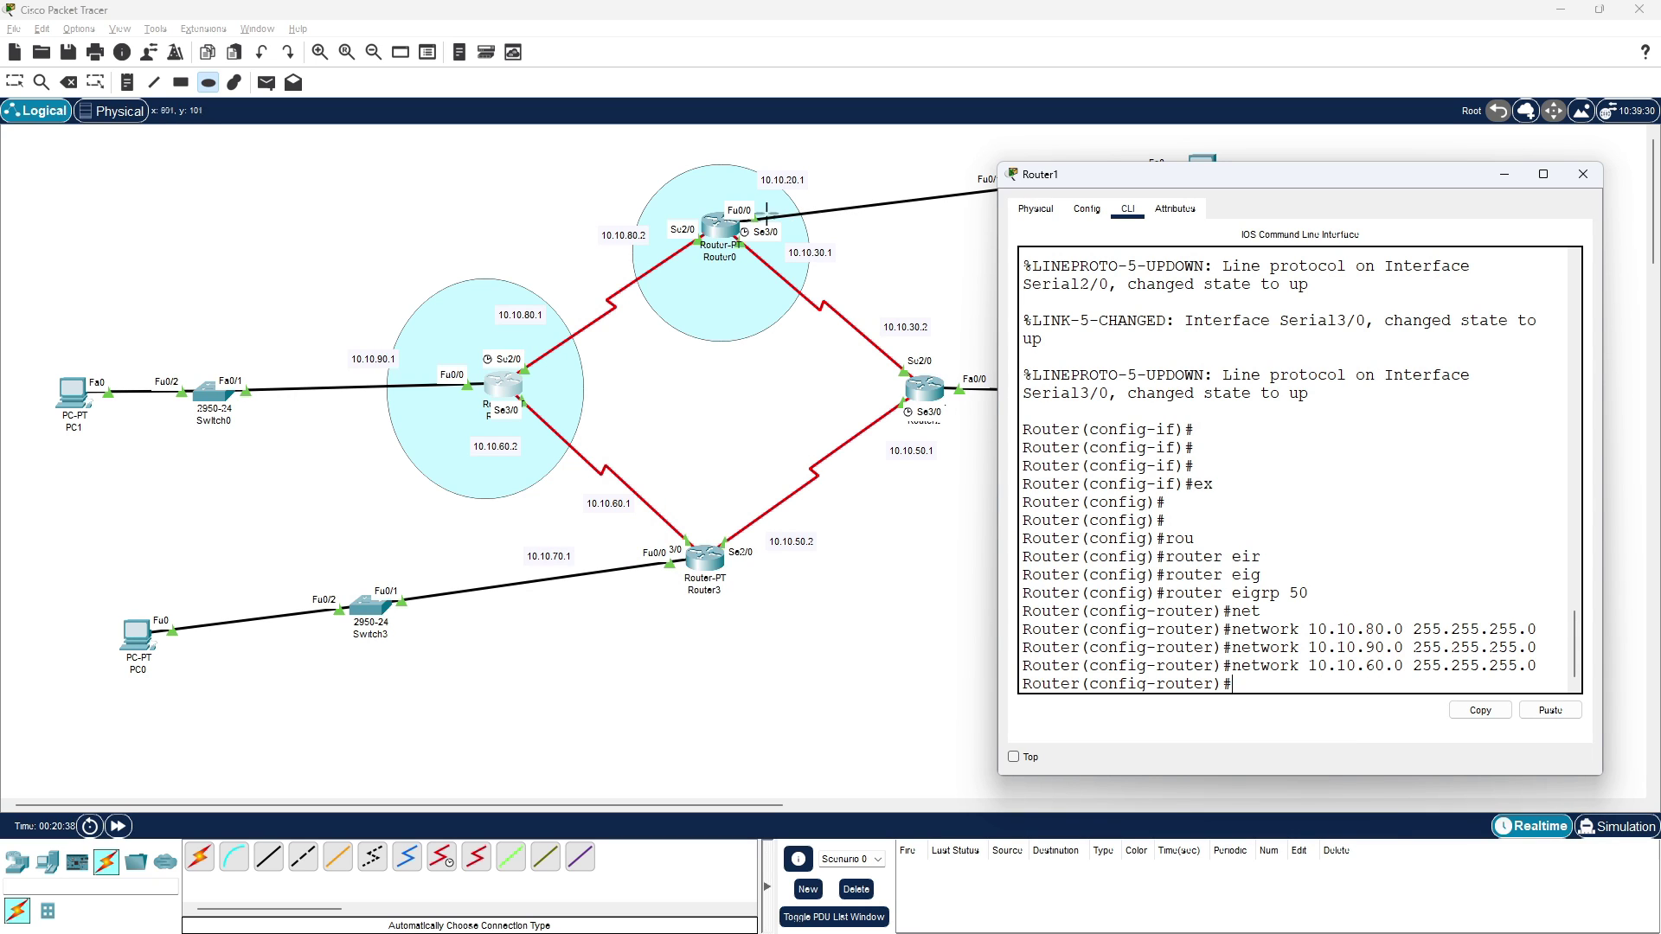
left_click(1584, 173)
key("Escape")
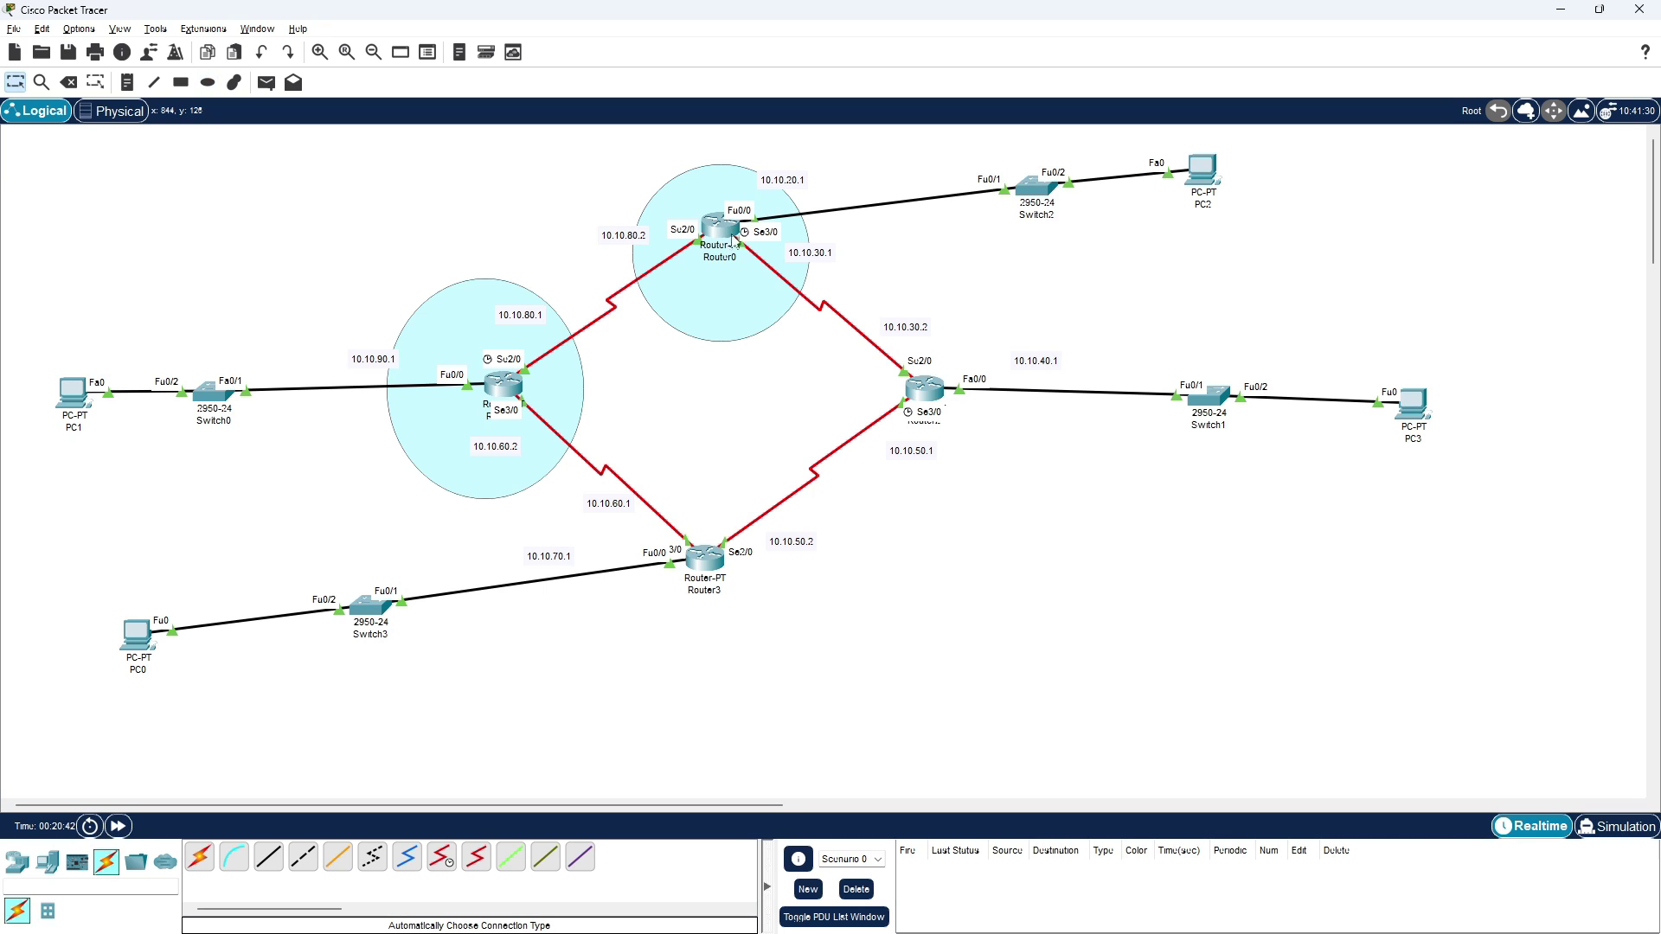
- Open Router0's command line and exit interface configuration to global configuration mode
left_click(720, 226)
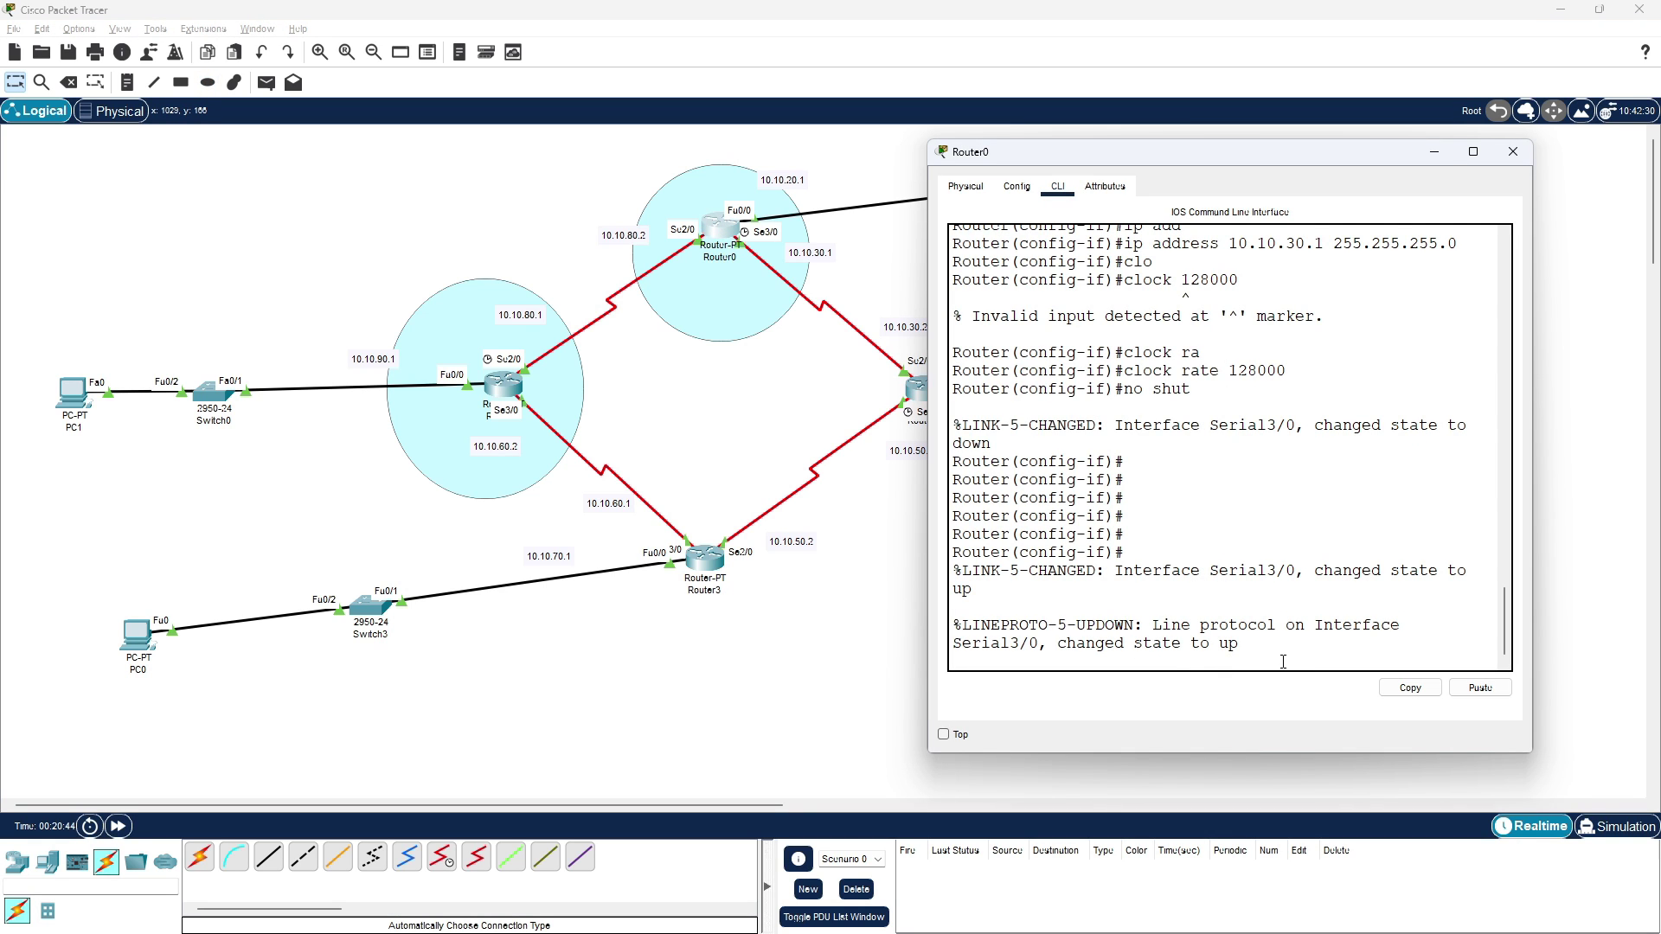
key("Return")
key("Return")
key("Return")
key("Return")
type("ex")
key("Return")
key("Return")
key("Return")
key("Return")
type("inter")
key("Tab")
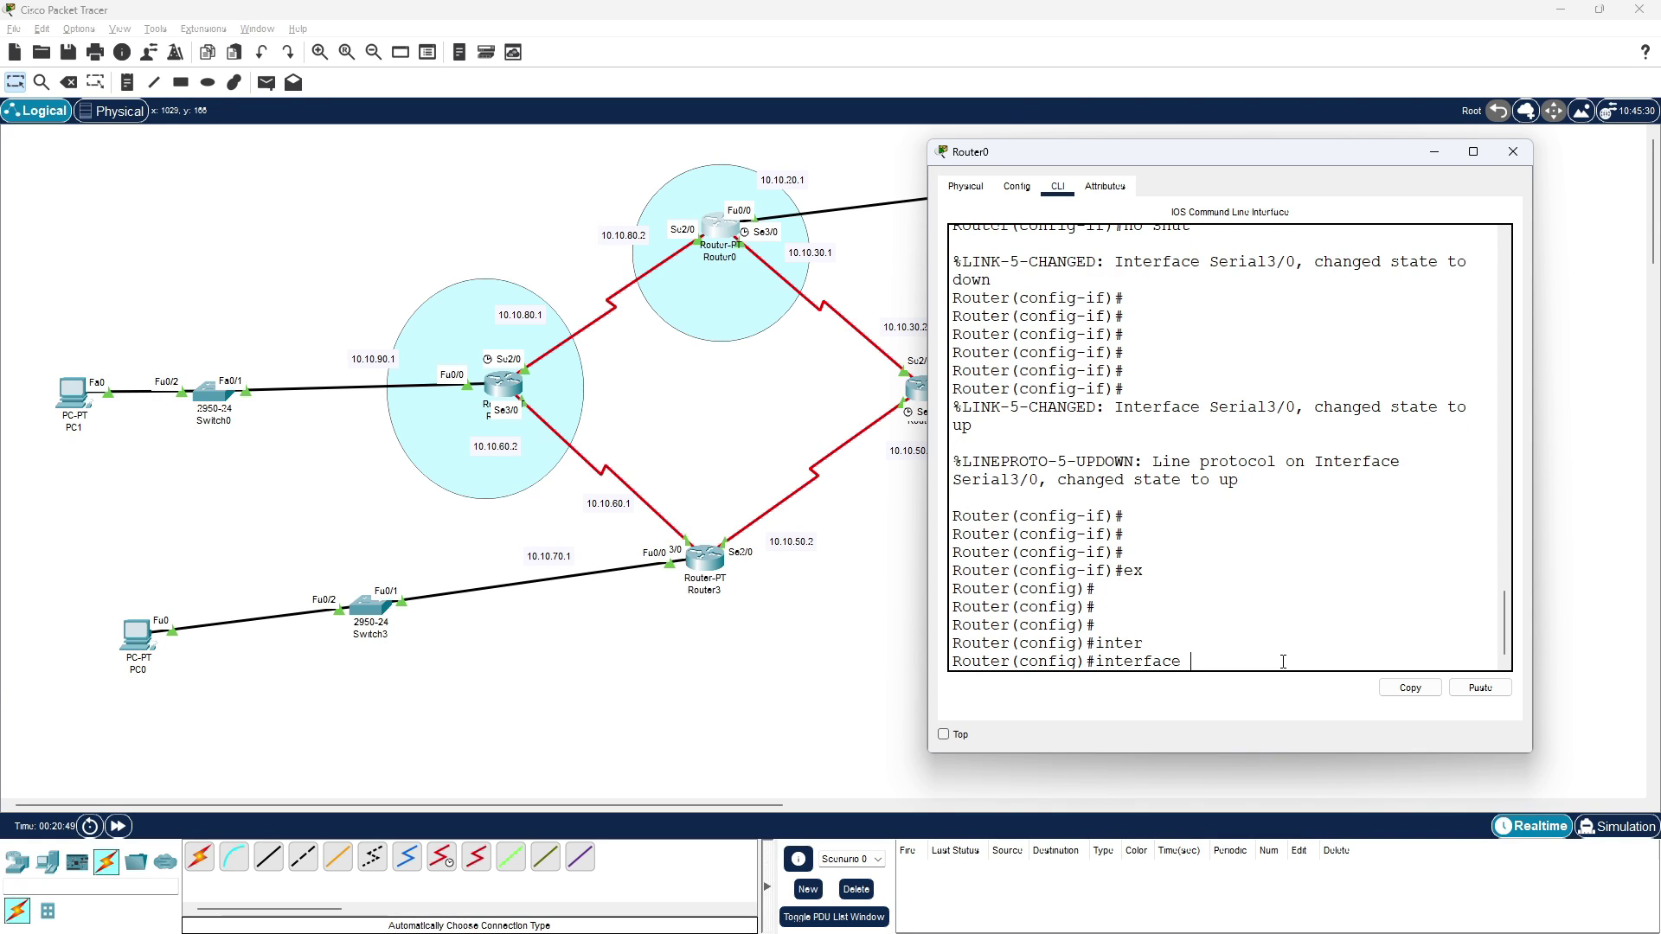
key("BackSpace")
key("BackSpace")
key("BackSpace")
key("BackSpace")
key("BackSpace")
key("BackSpace")
key("BackSpace")
key("BackSpace")
key("BackSpace")
- Start EIGRP routing process 50 on Router0
type("rou")
key("Tab")
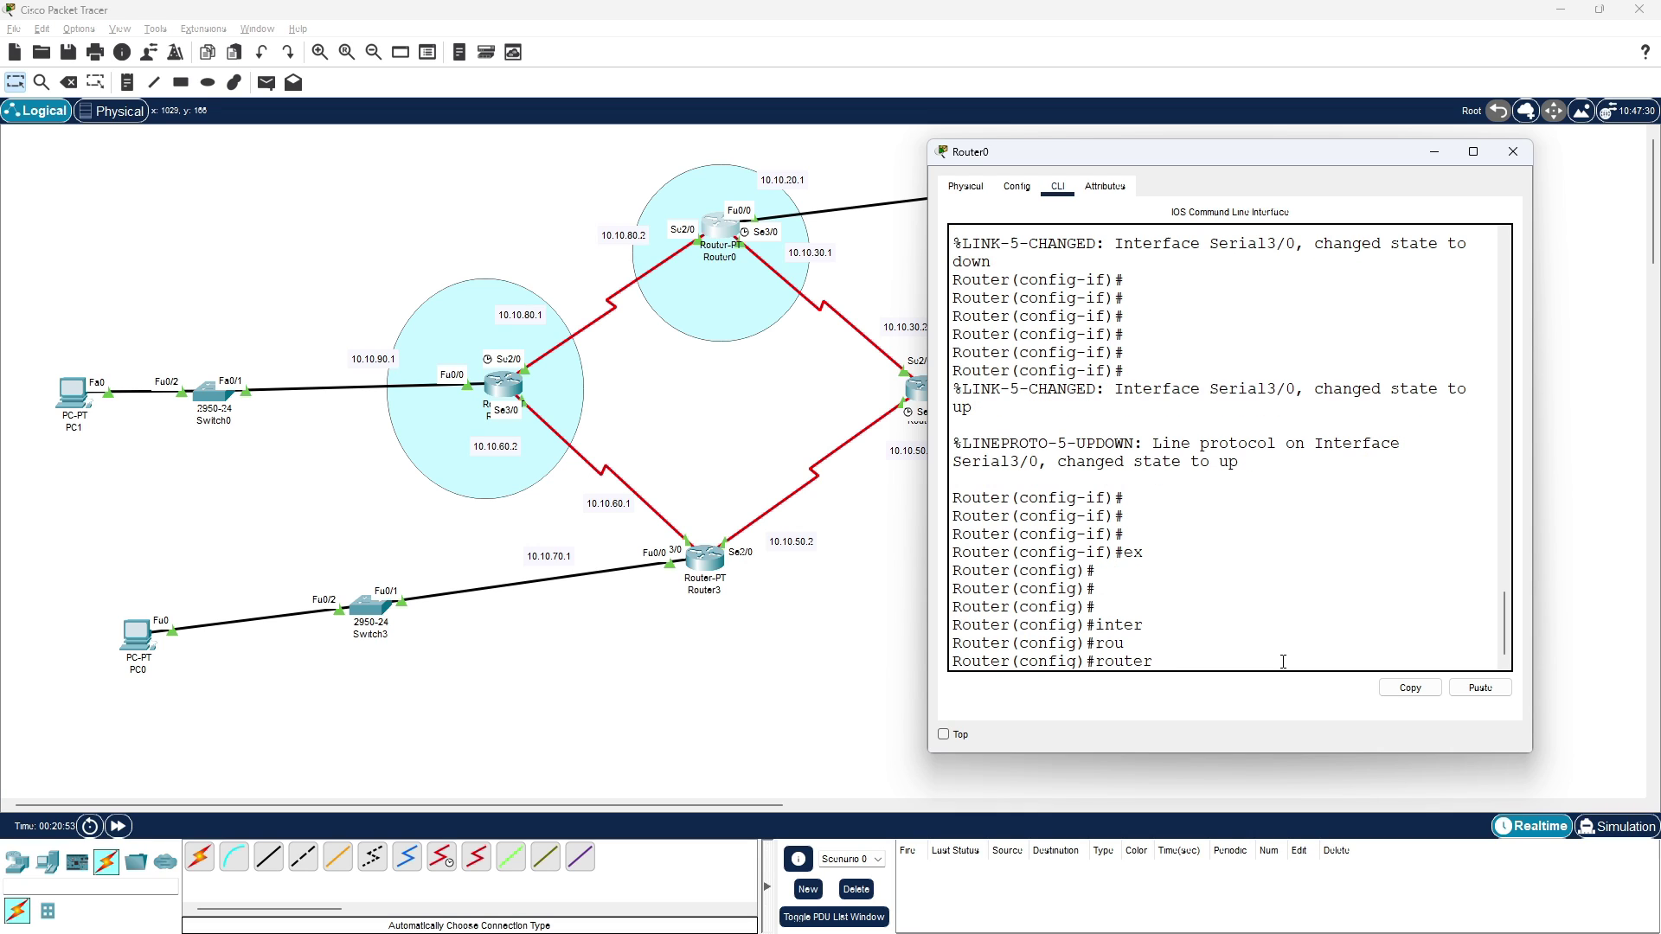
type("eig")
key("Tab")
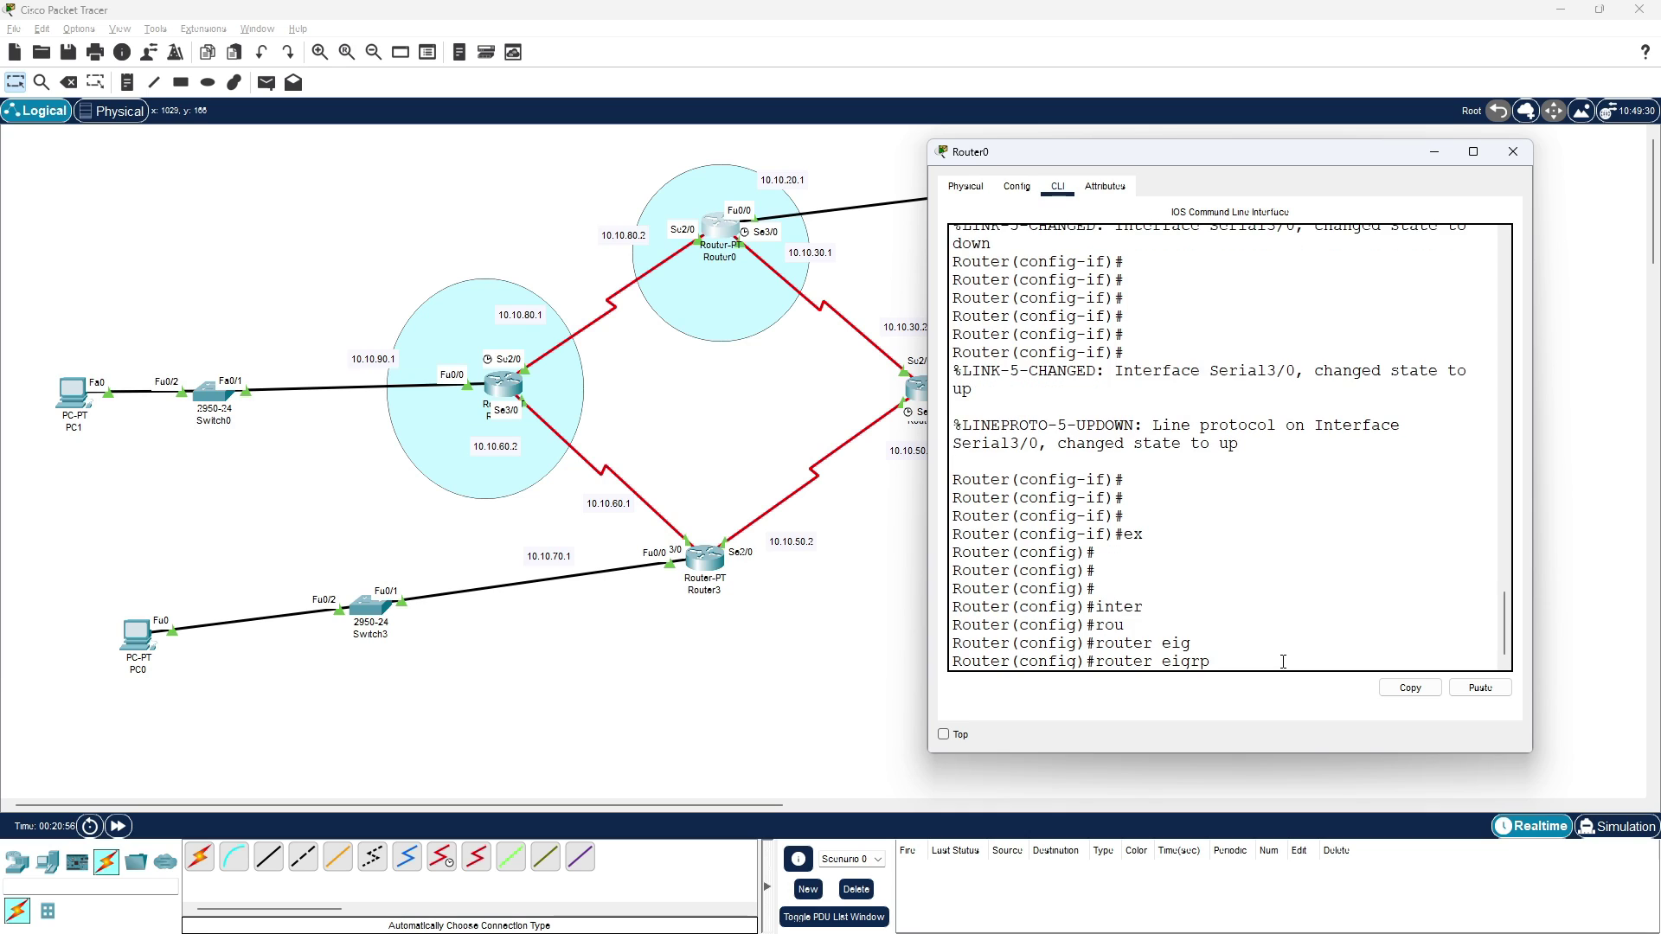
type("50")
key("Return")
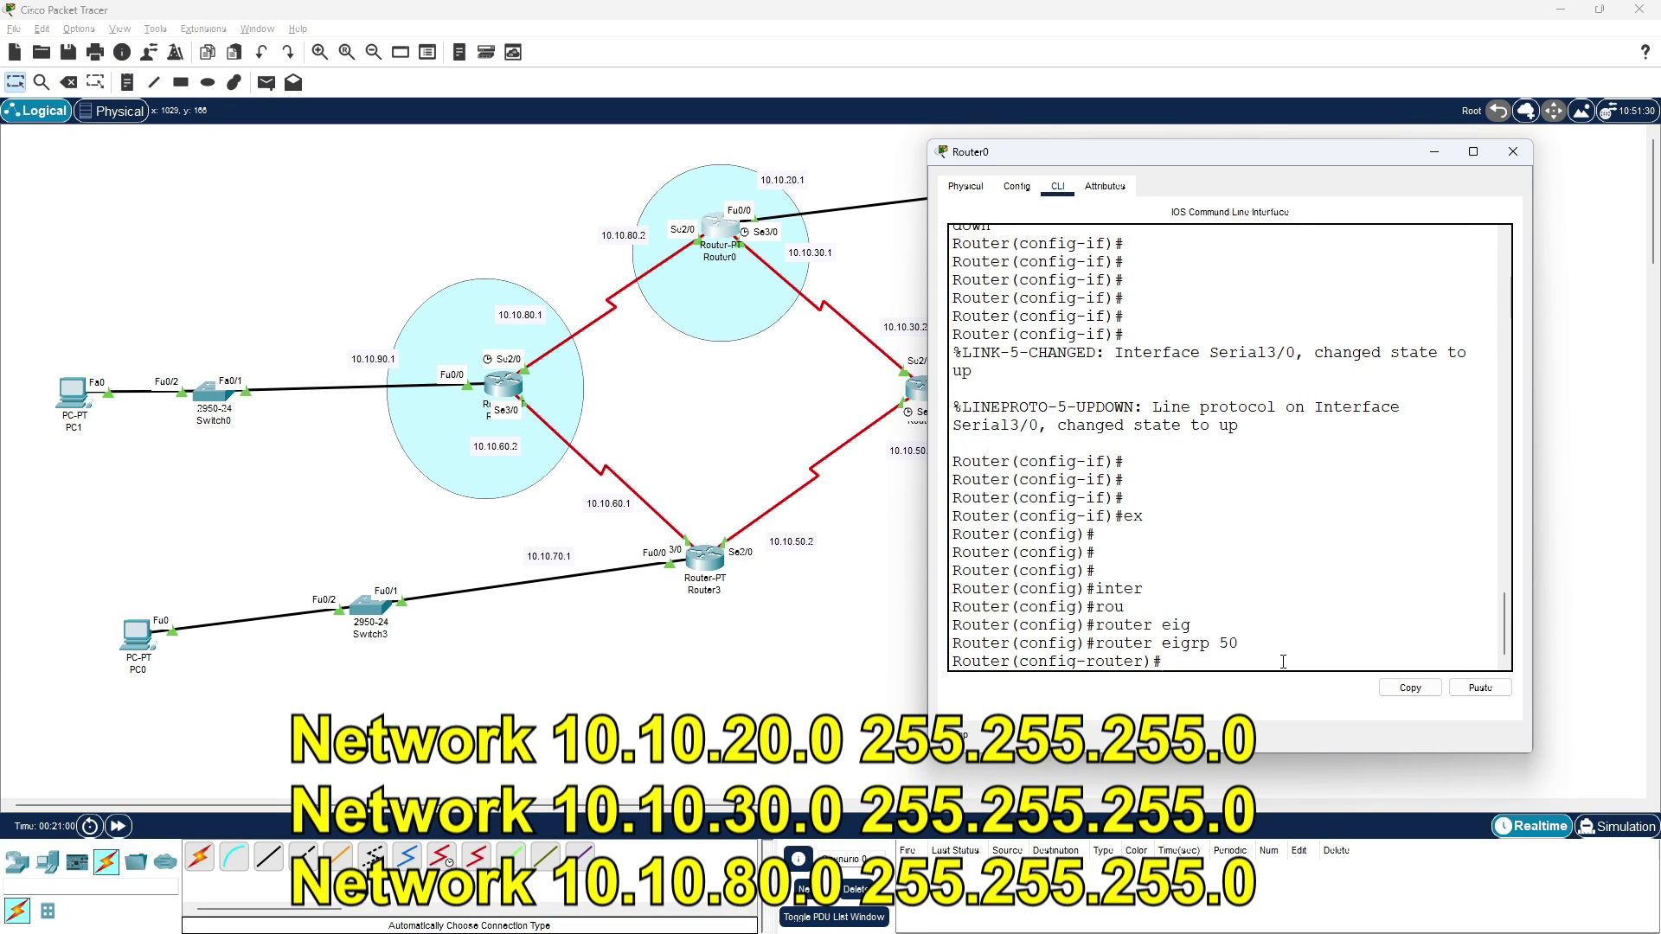
- Add network 10.10.20.0 255.255.255.0 to Router0's EIGRP process
type("net")
key("Tab")
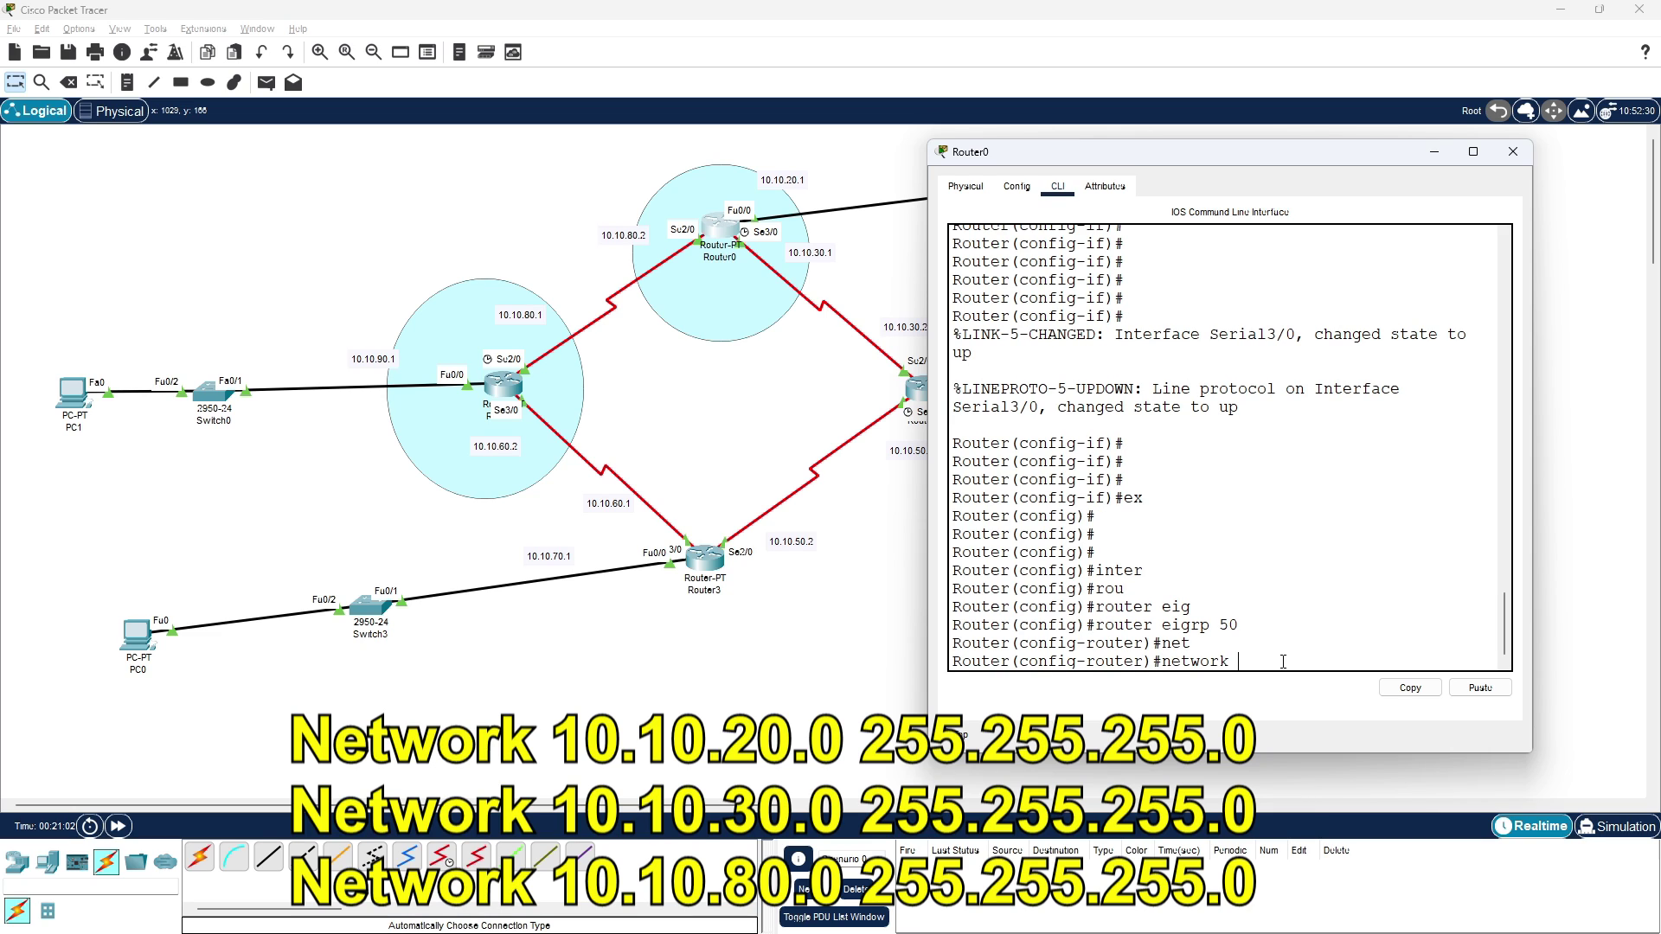
type("10.10.20.0 255.255.255.0")
key("Return")
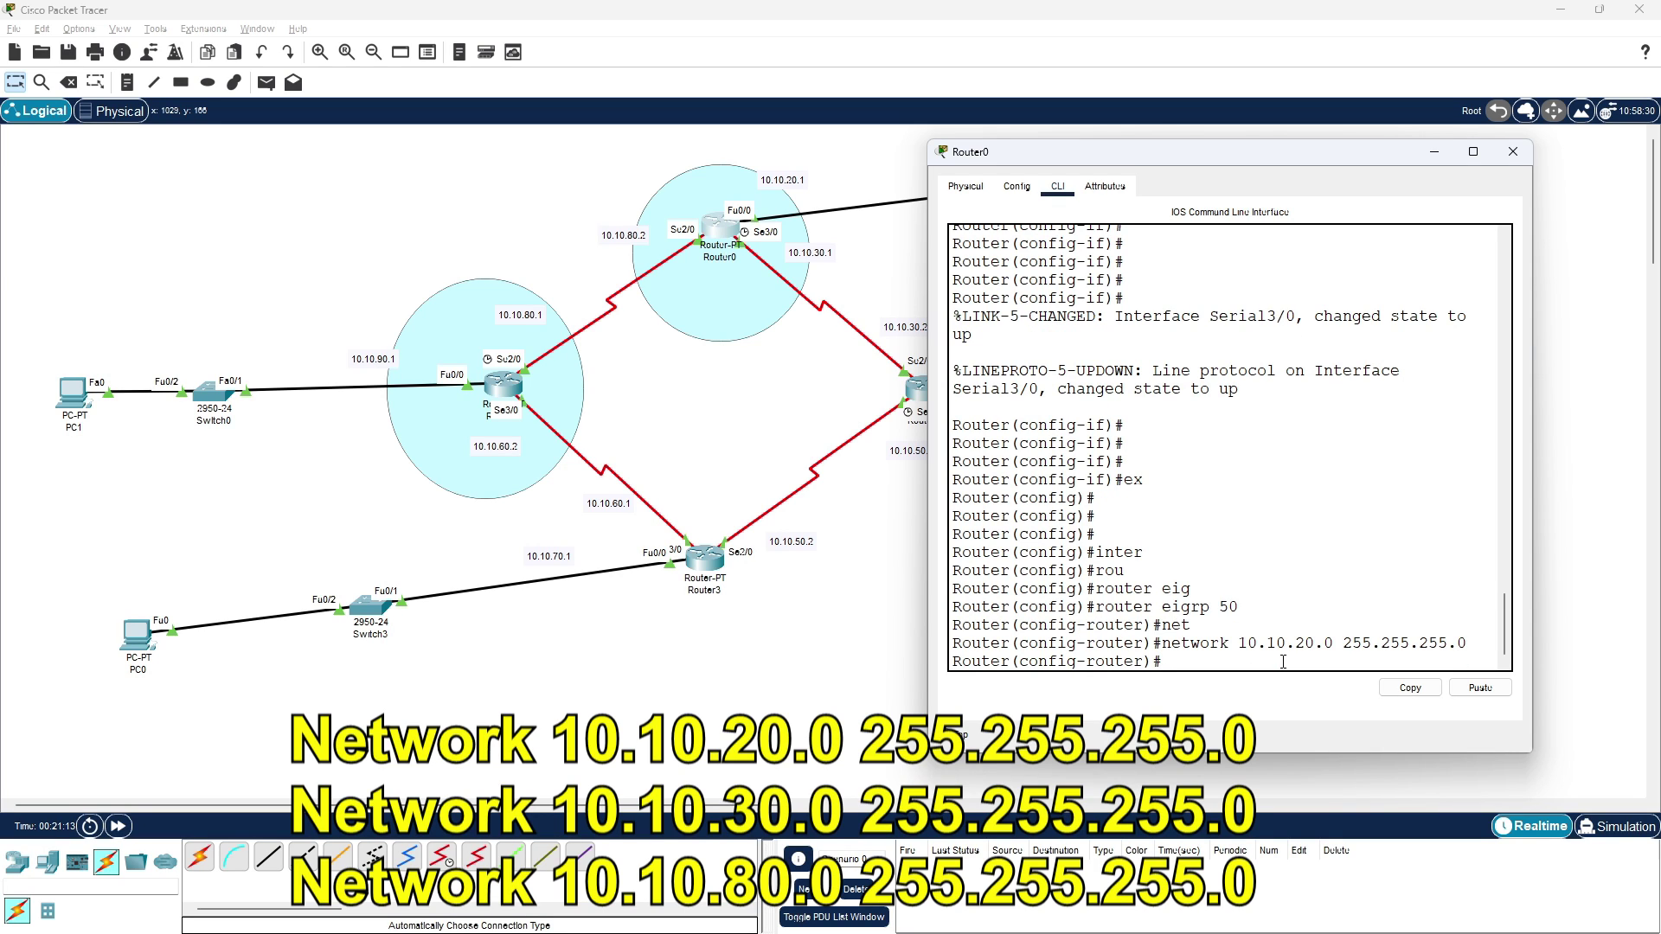
- Add network 10.10.30.0 255.255.255.0 to Router0's EIGRP process by editing the previous command
key("Up")
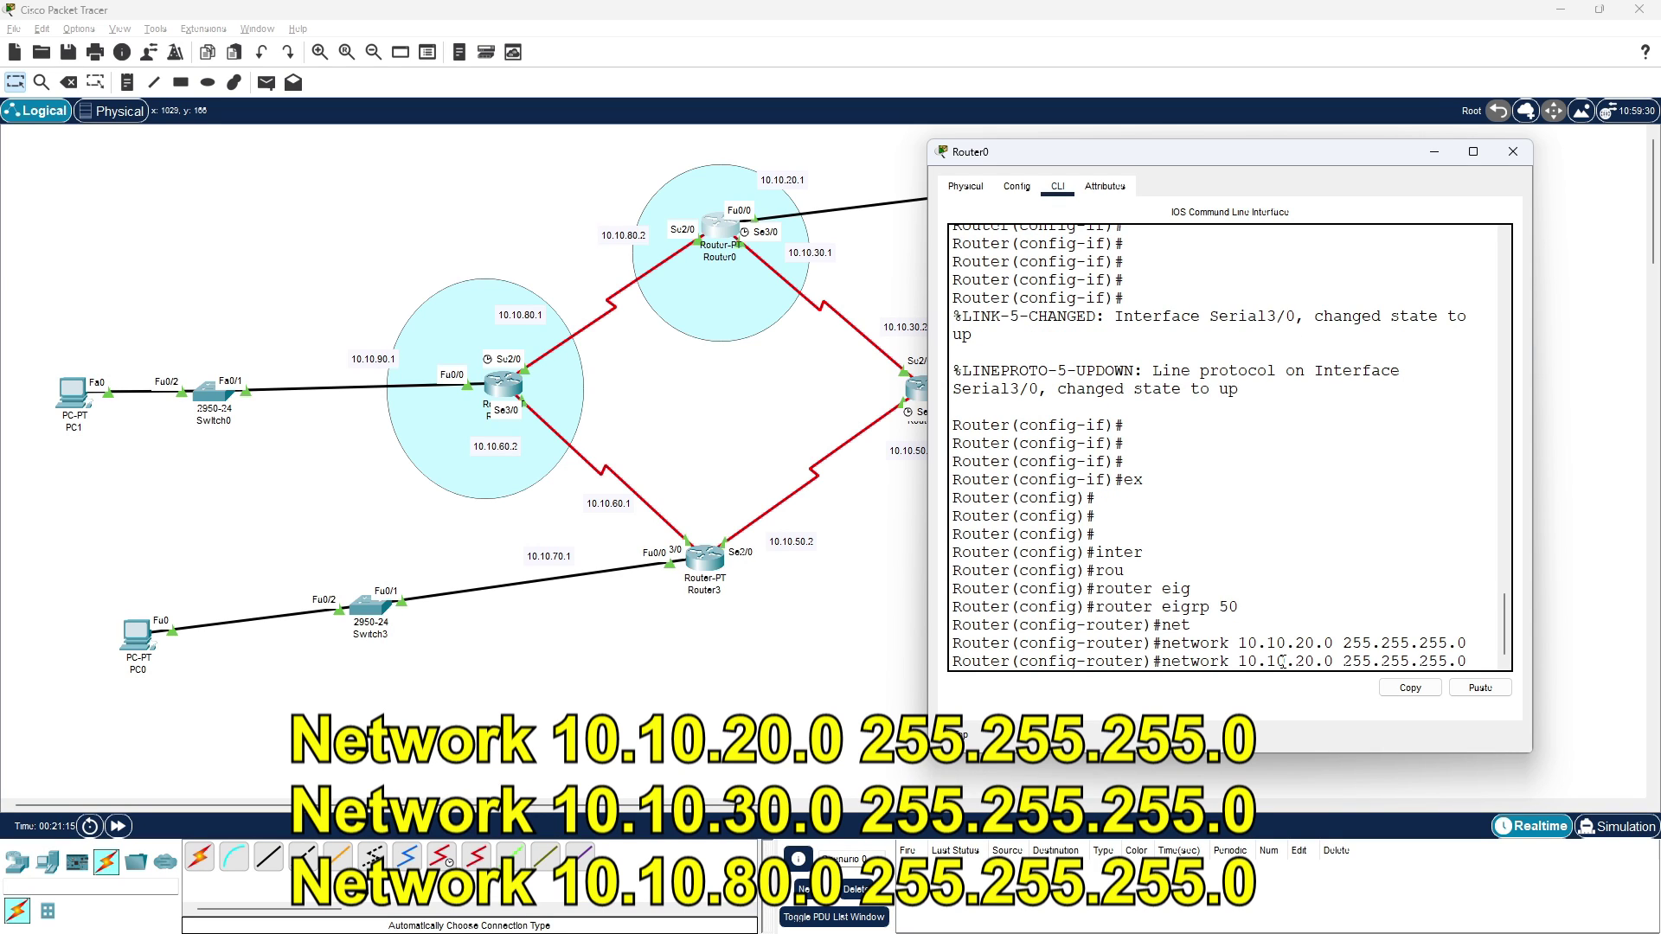
key("Left")
key("Left")
key("Left")
key("Left")
key("Left")
key("Left")
key("Left")
key("Left")
key("Left")
key("Left")
key("Left")
key("Left")
key("Left")
key("Left")
key("Left")
key("Left")
key("Left")
key("BackSpace")
type("3")
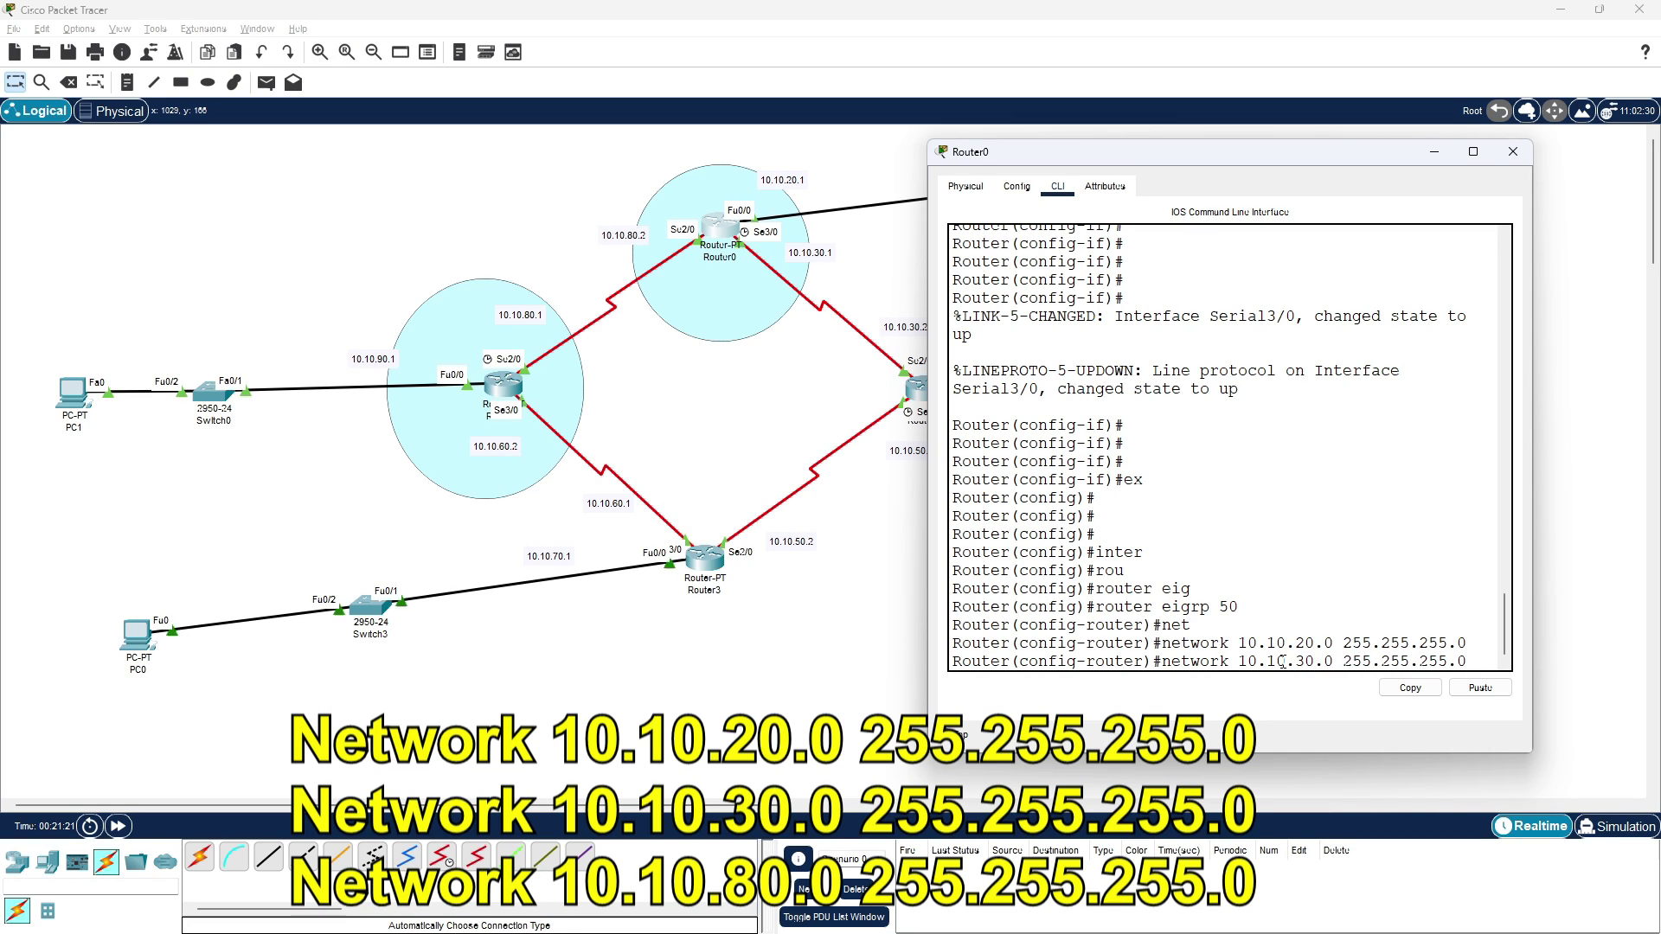
key("Return")
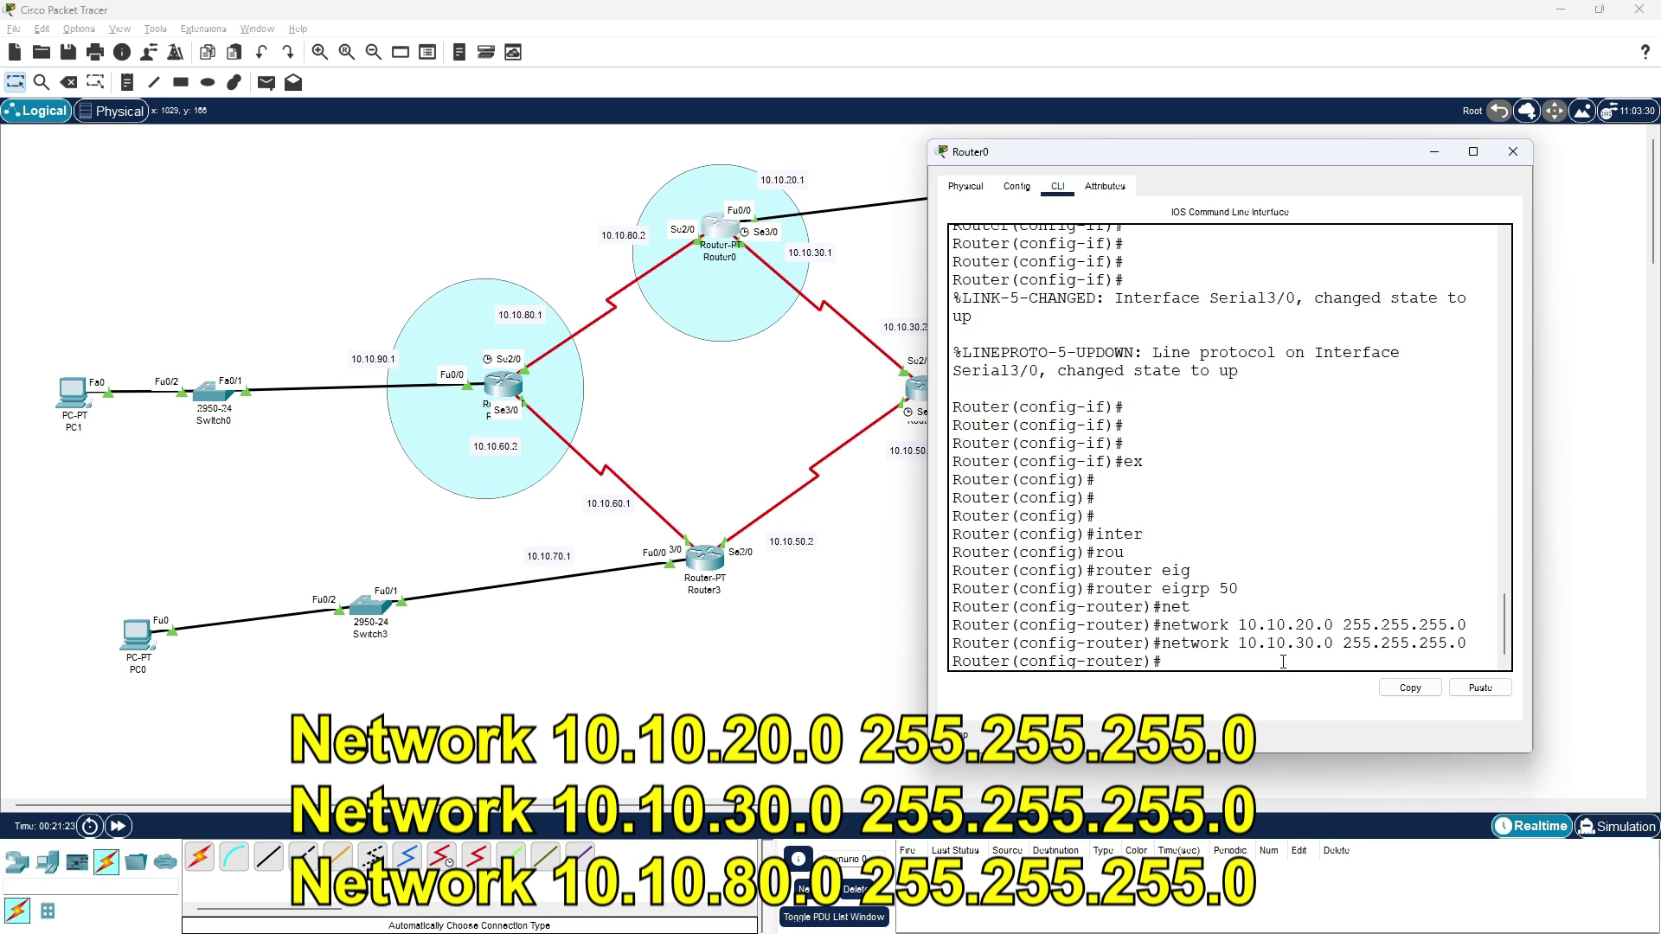
- Add network 10.10.80.0 255.255.255.0 to Router0's EIGRP process and close Router0's window
key("Up")
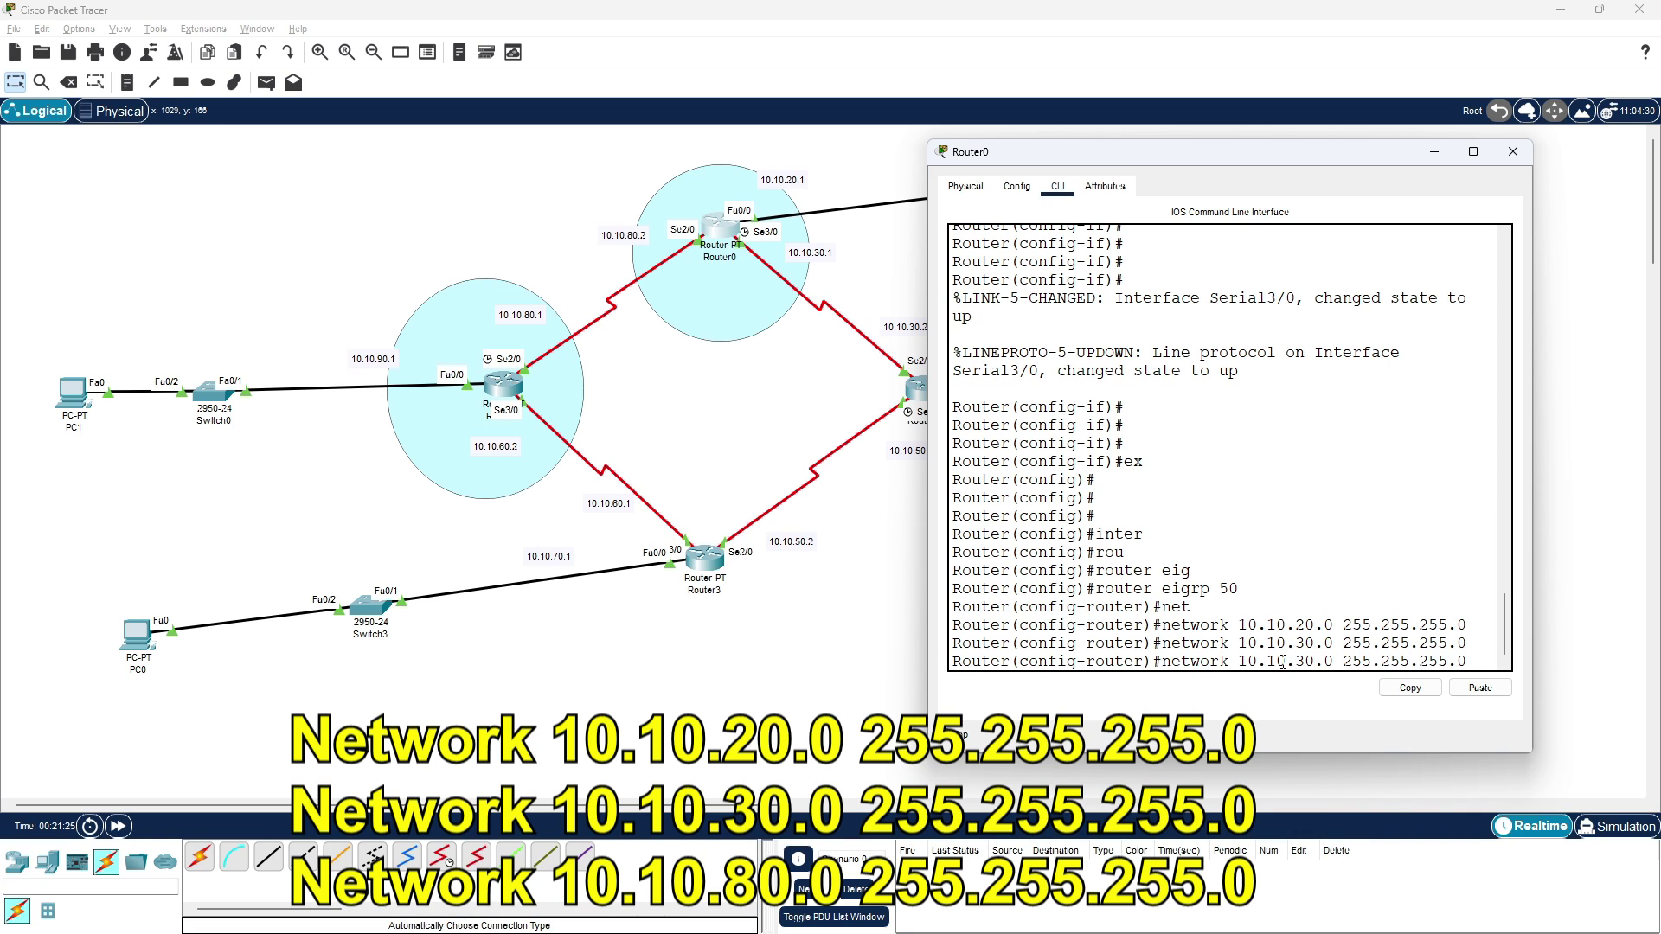
key("BackSpace")
type("8")
key("Return")
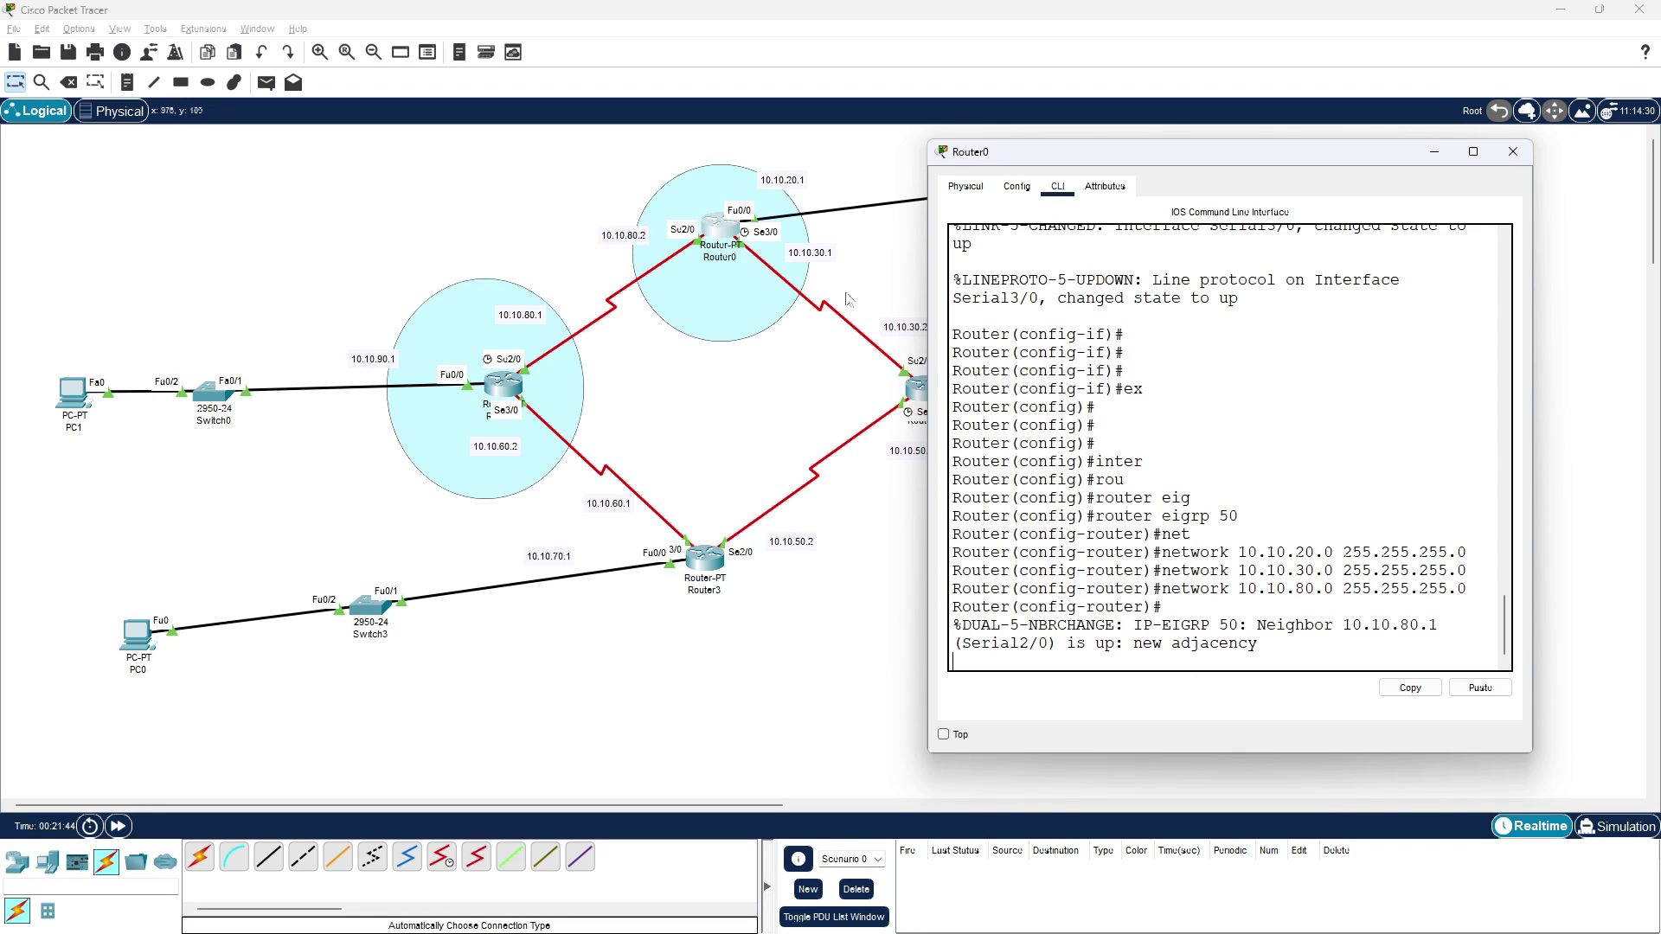
left_click(1513, 152)
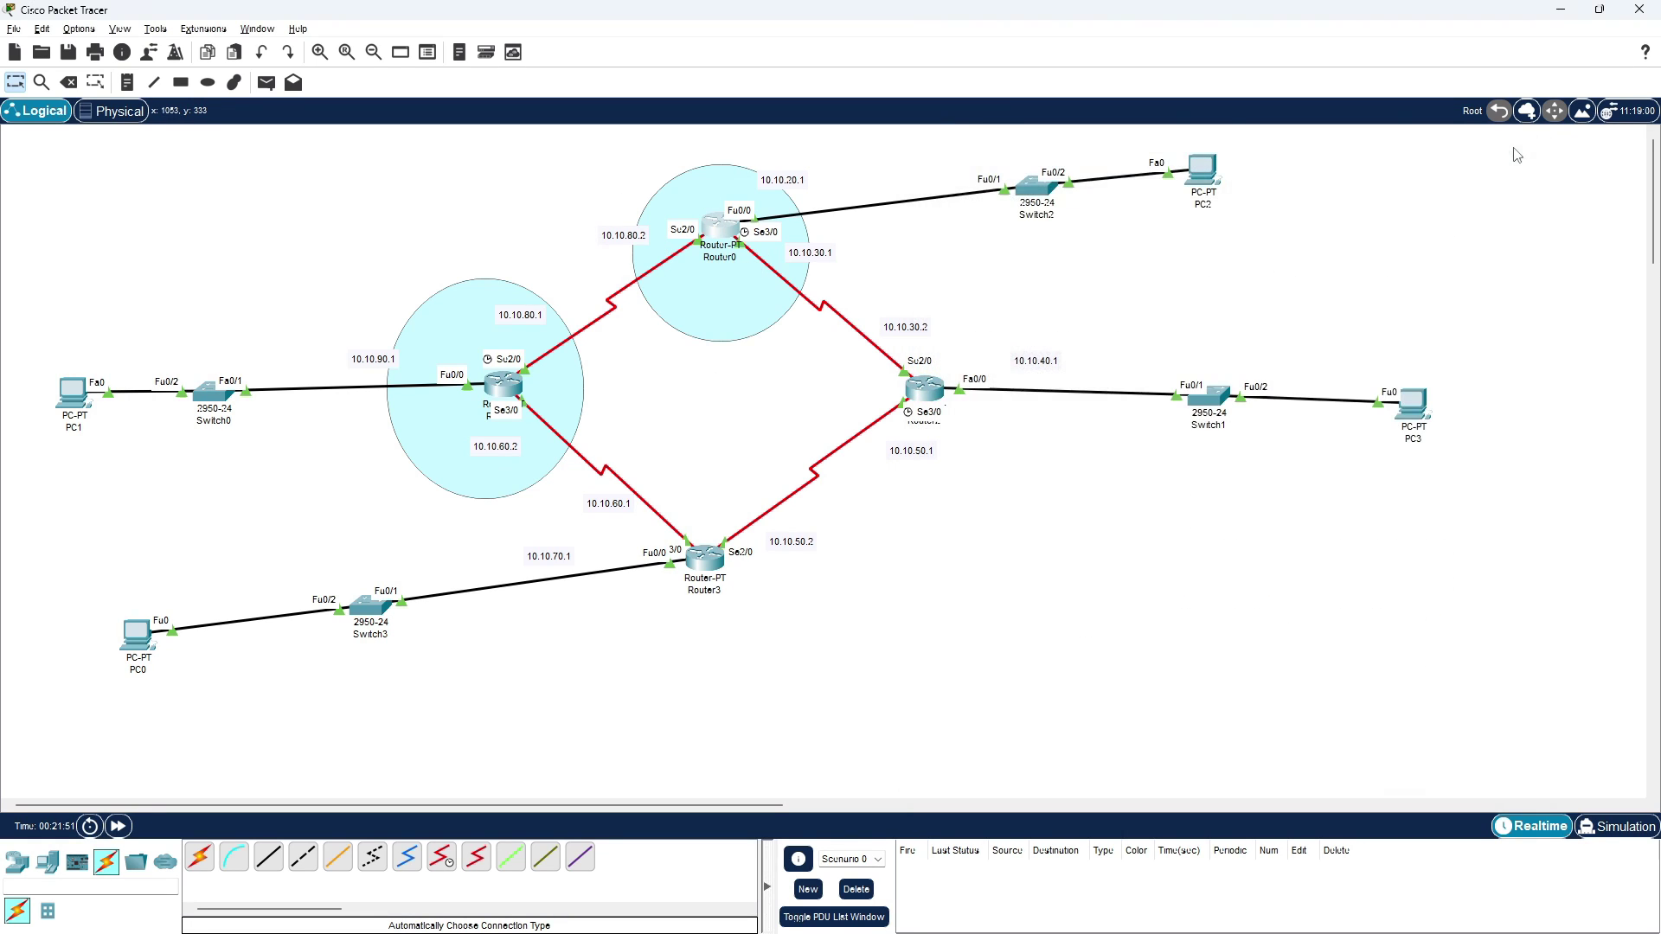
- Draw a light cyan ellipse around Router2 and its interface labels, and leave the drawing tool
left_click(207, 82)
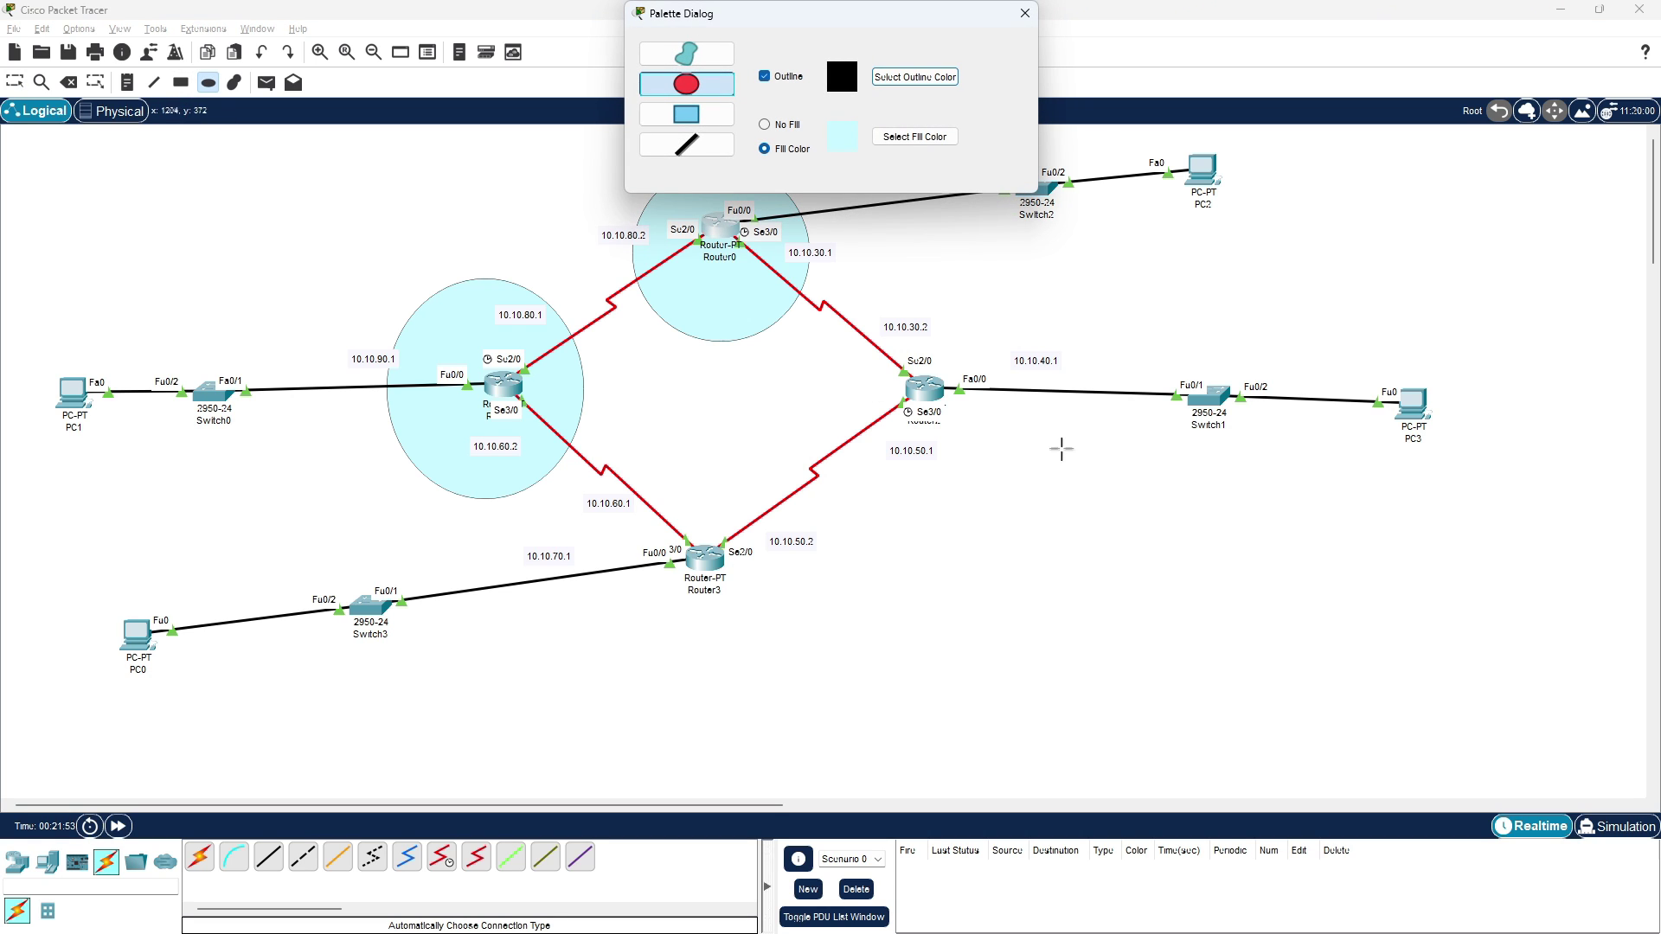
left_click_drag(862, 286, 1022, 518)
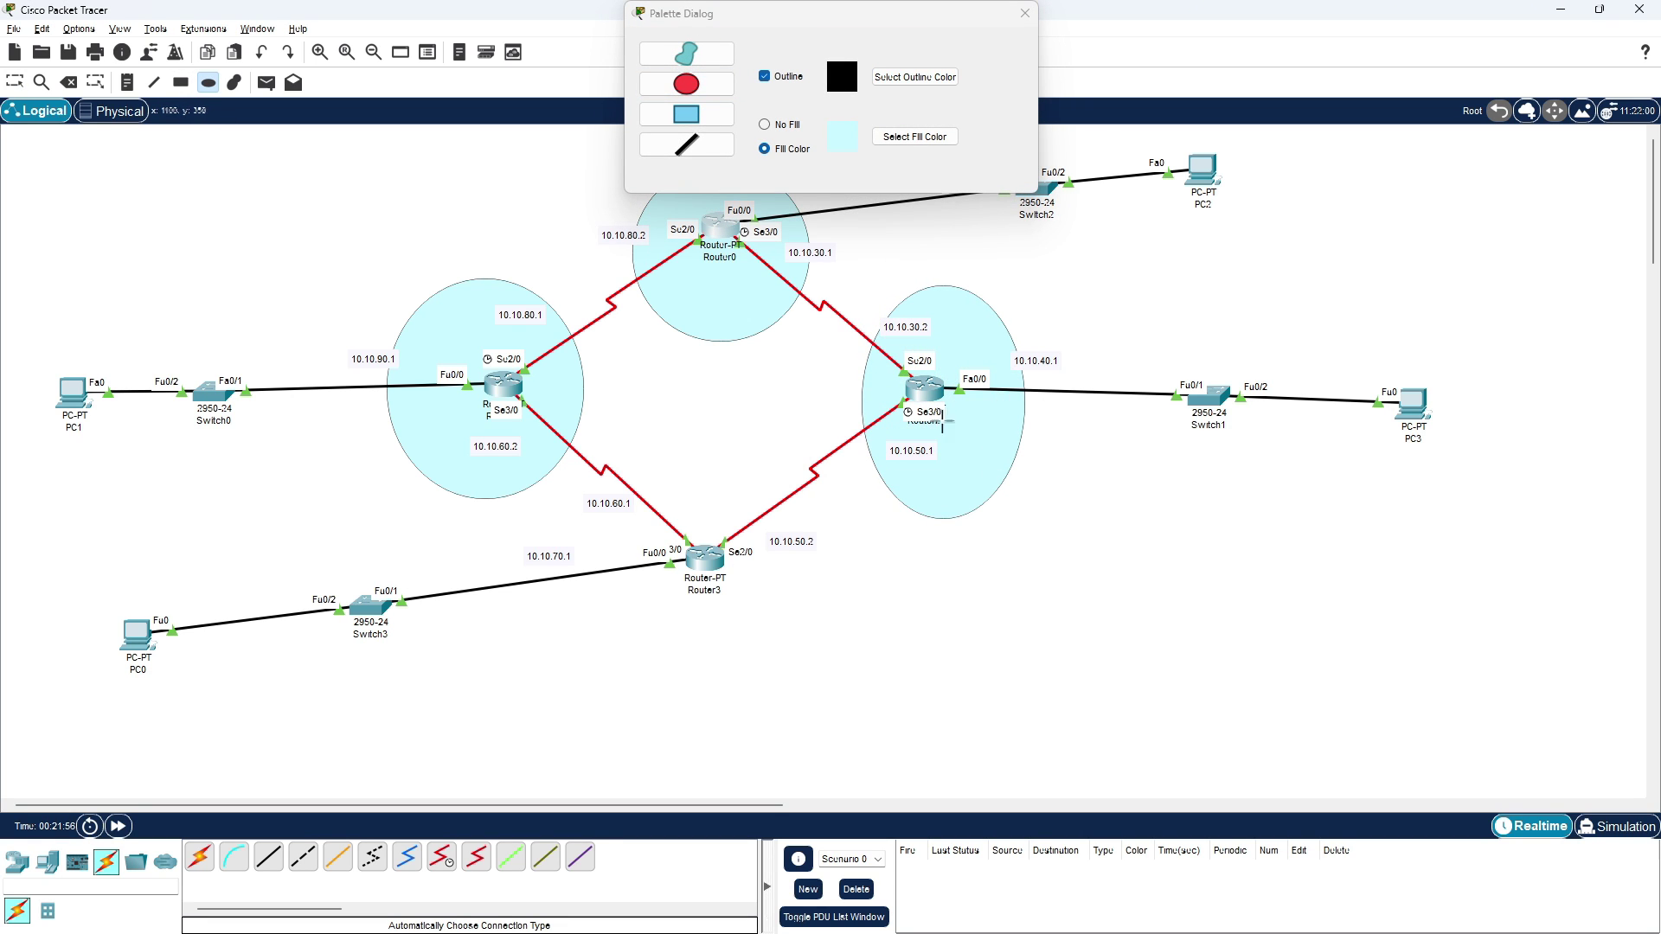
left_click(1024, 13)
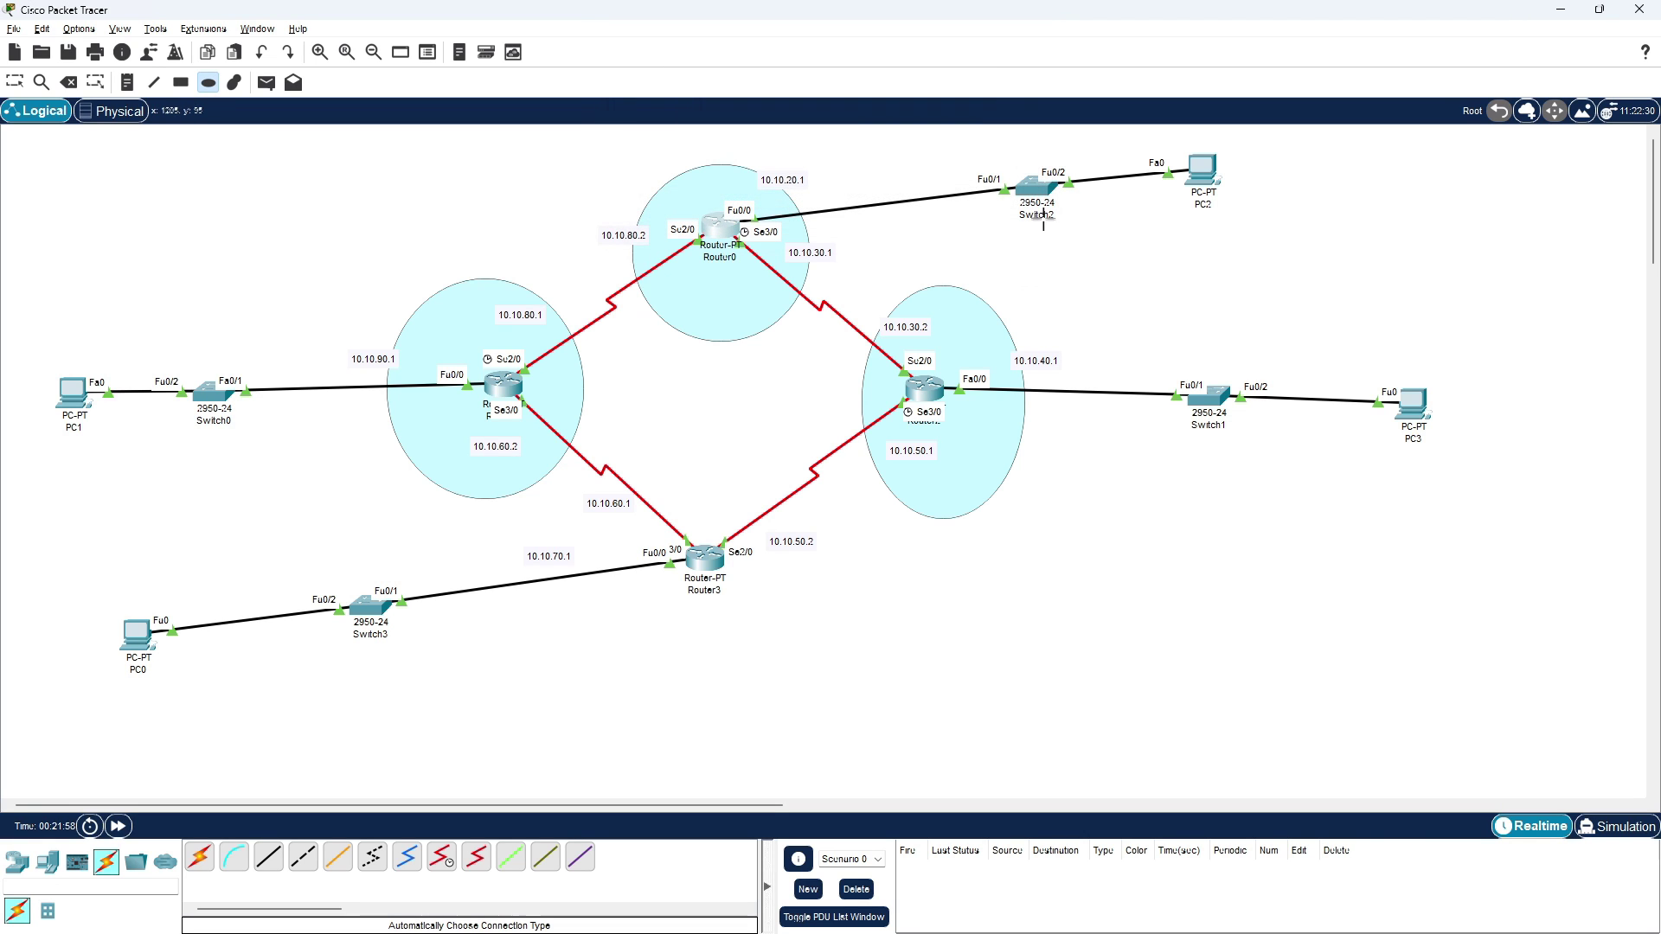
key("Escape")
- Open Router2's command line and exit interface configuration to global configuration mode
left_click(923, 391)
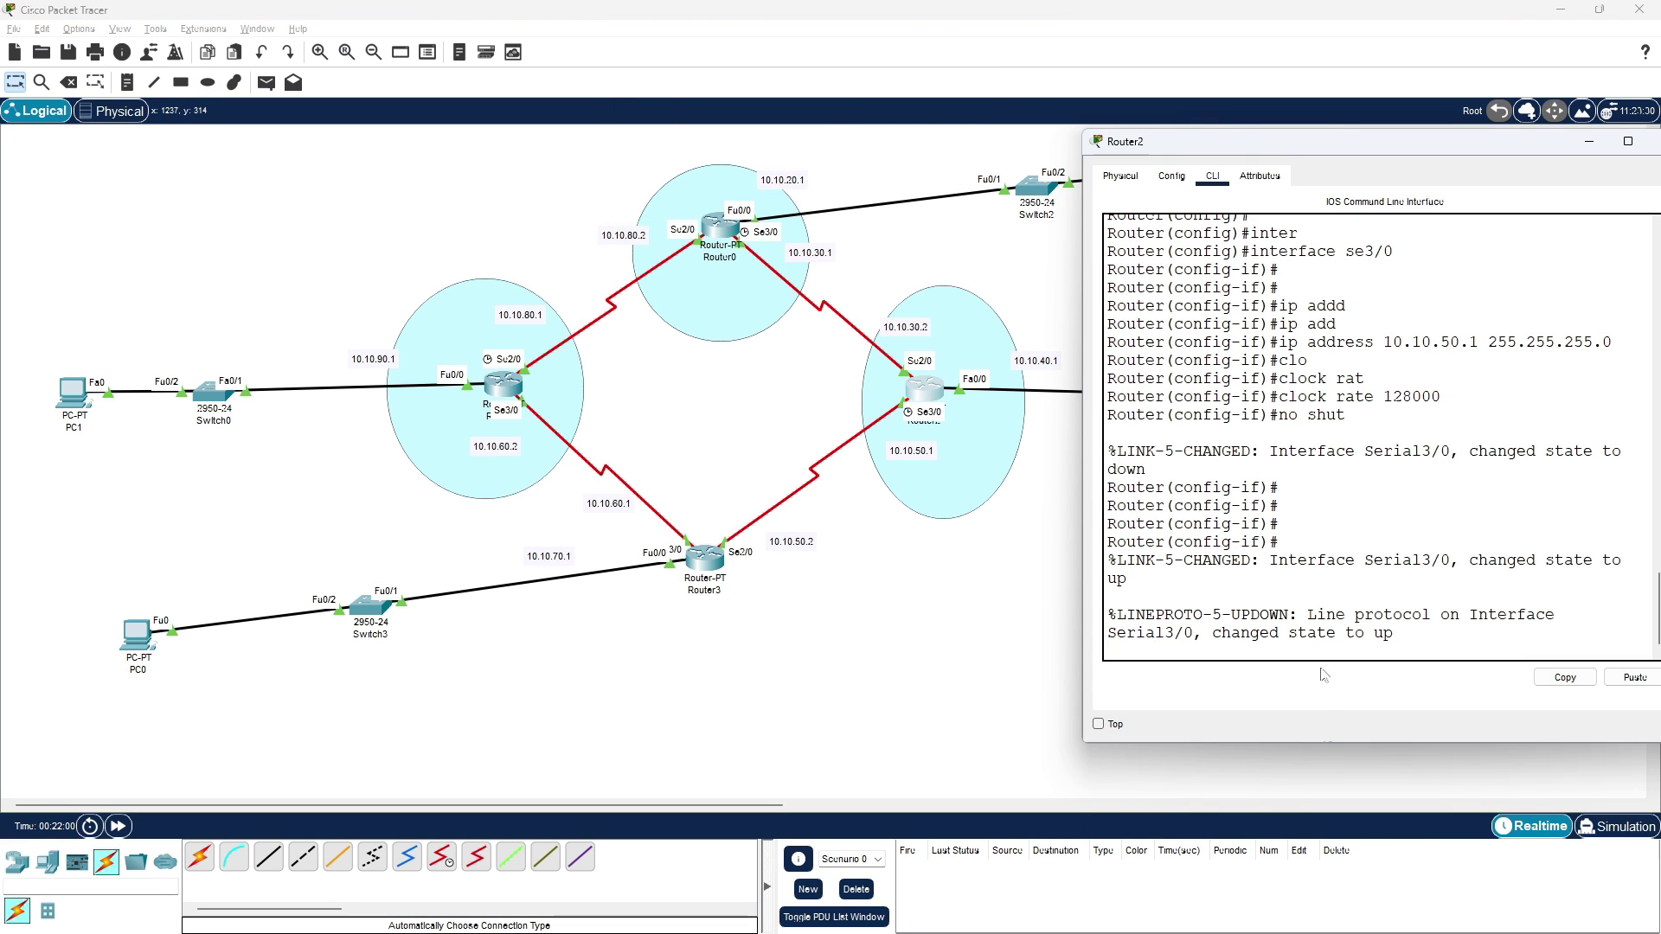
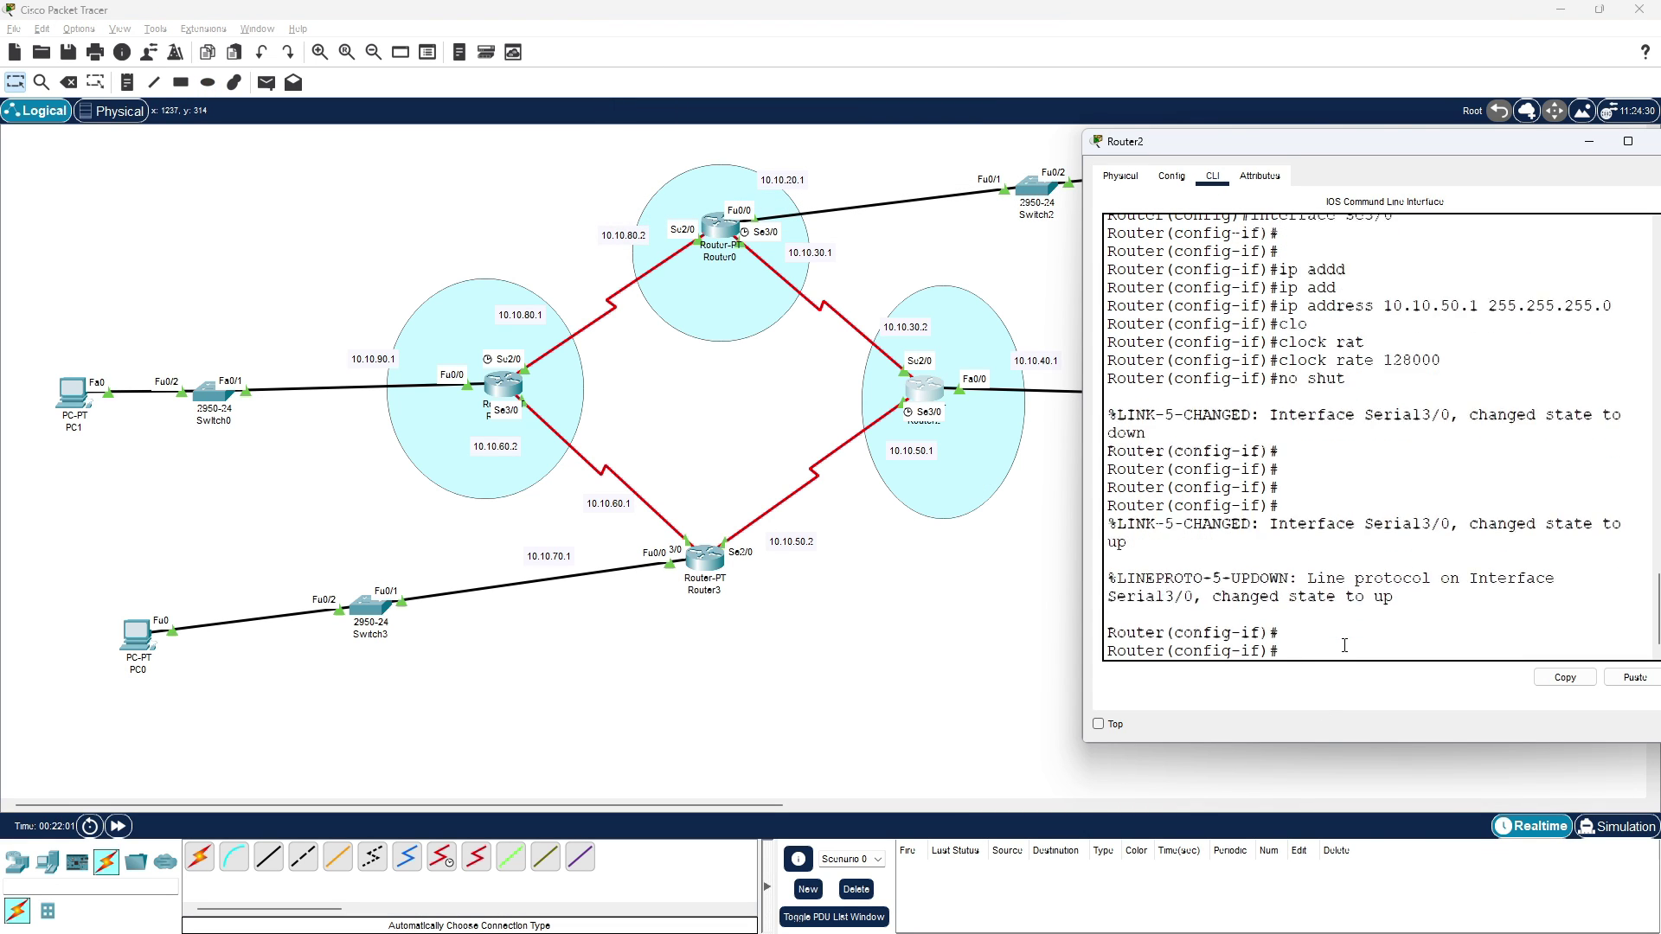
type("ex")
key("Return")
key("Return")
key("Return")
key("Return")
key("Return")
key("Return")
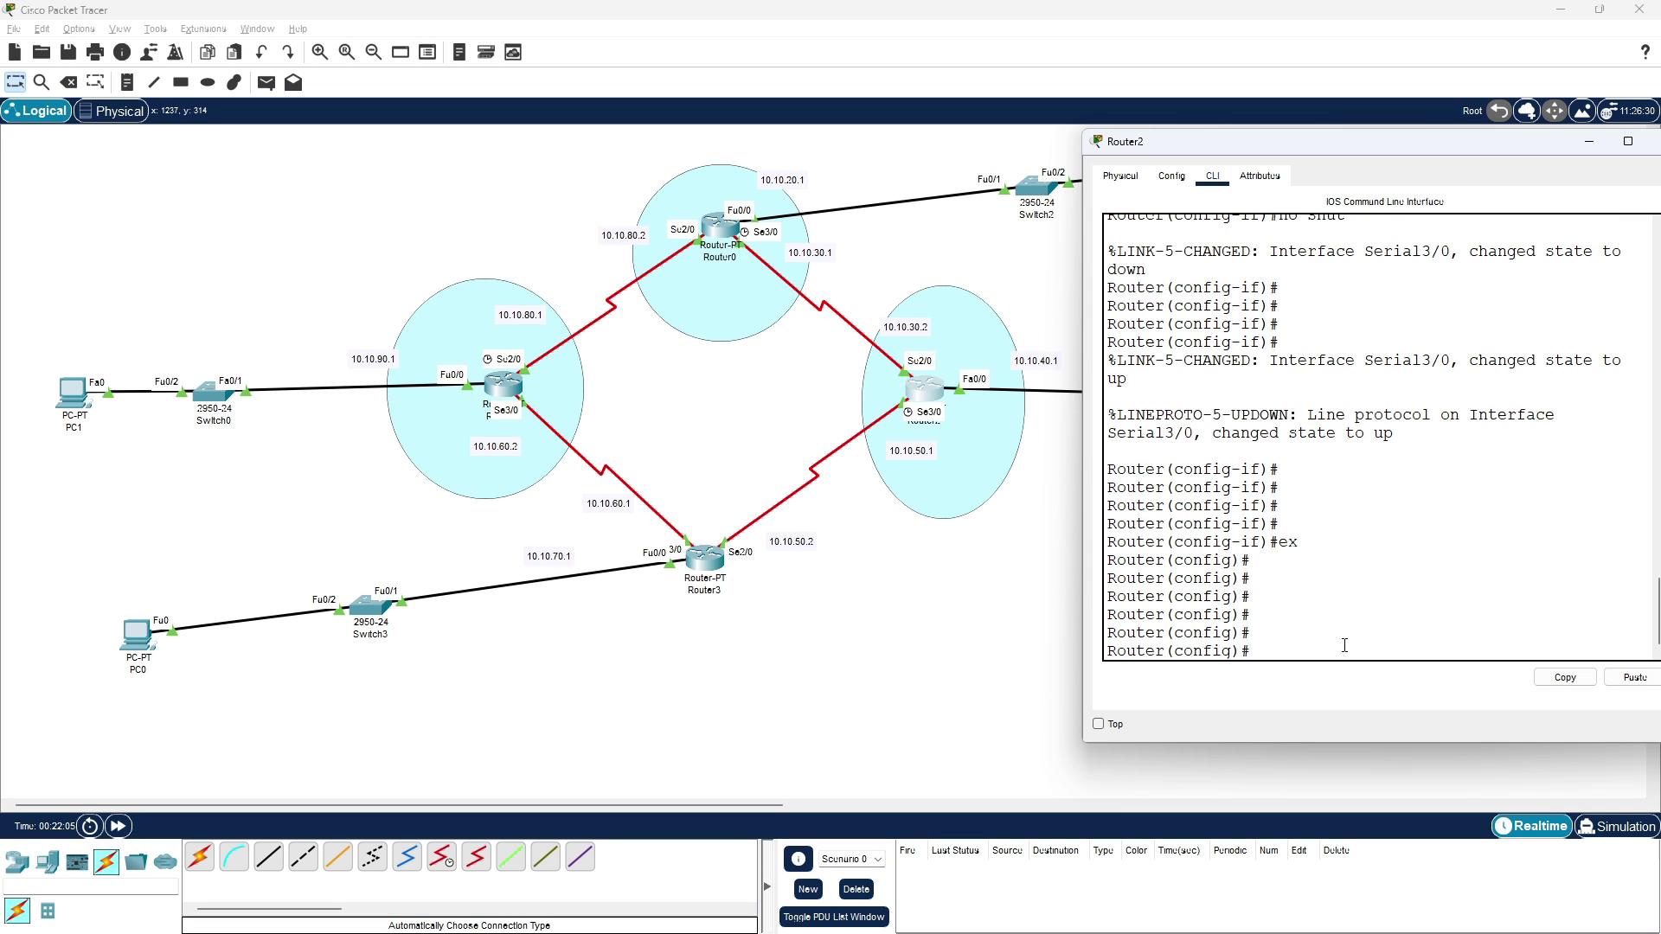
- Enable EIGRP routing with autonomous system number 50 on Router2
type("rou")
key("Tab")
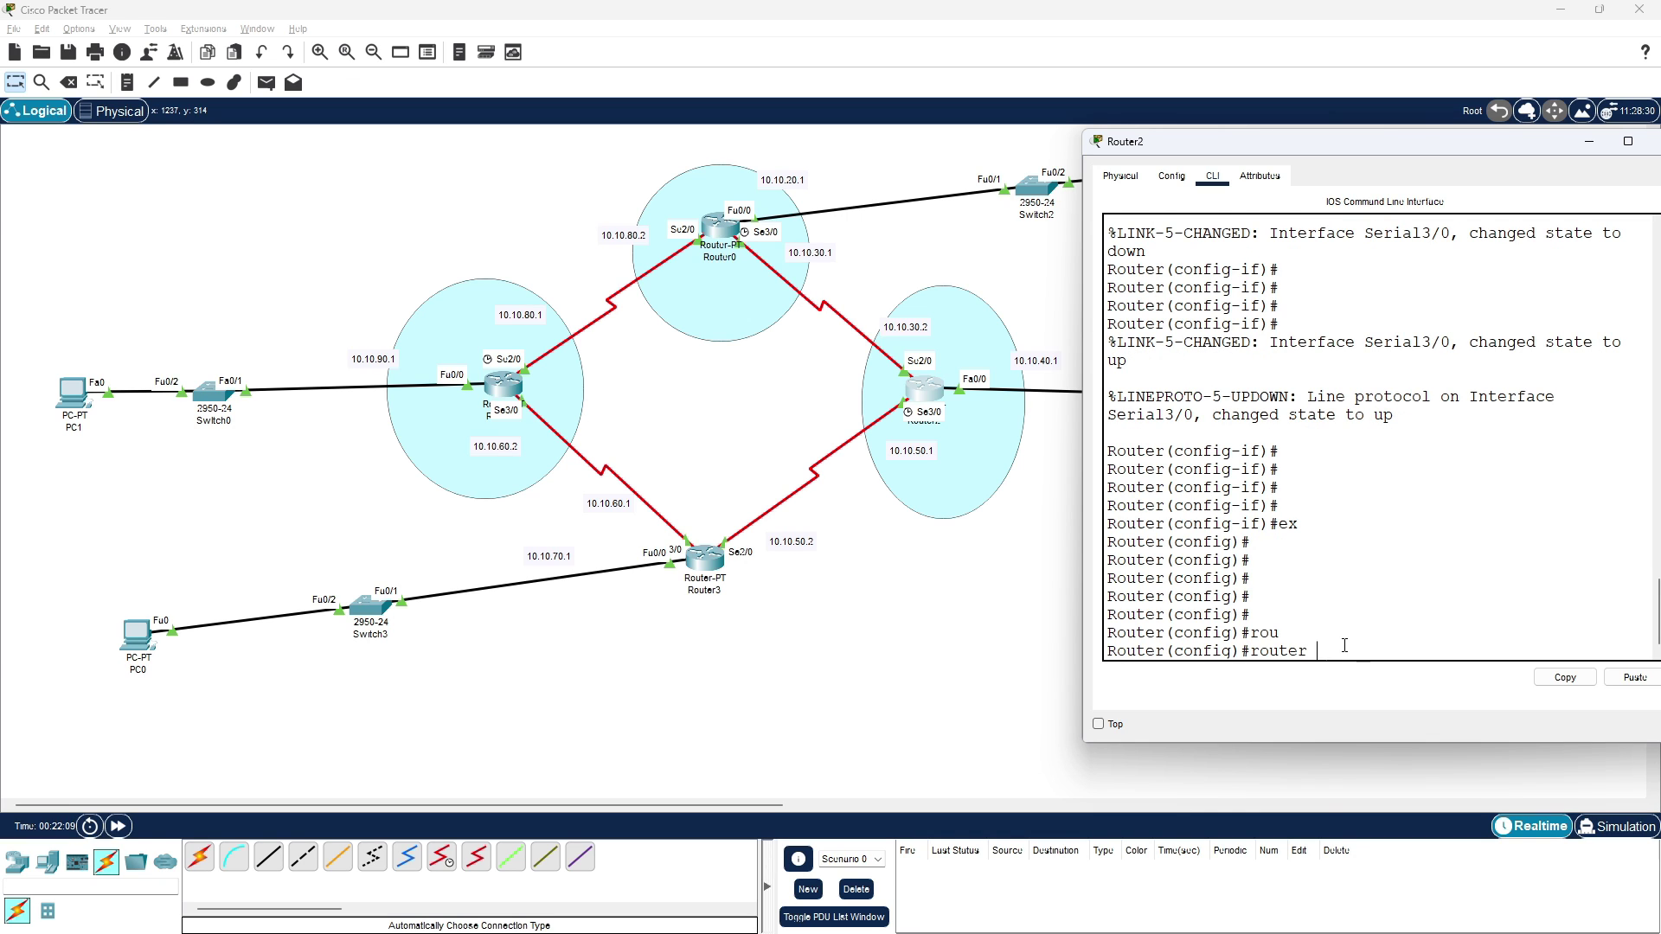
type("ei")
key("Tab")
type("50")
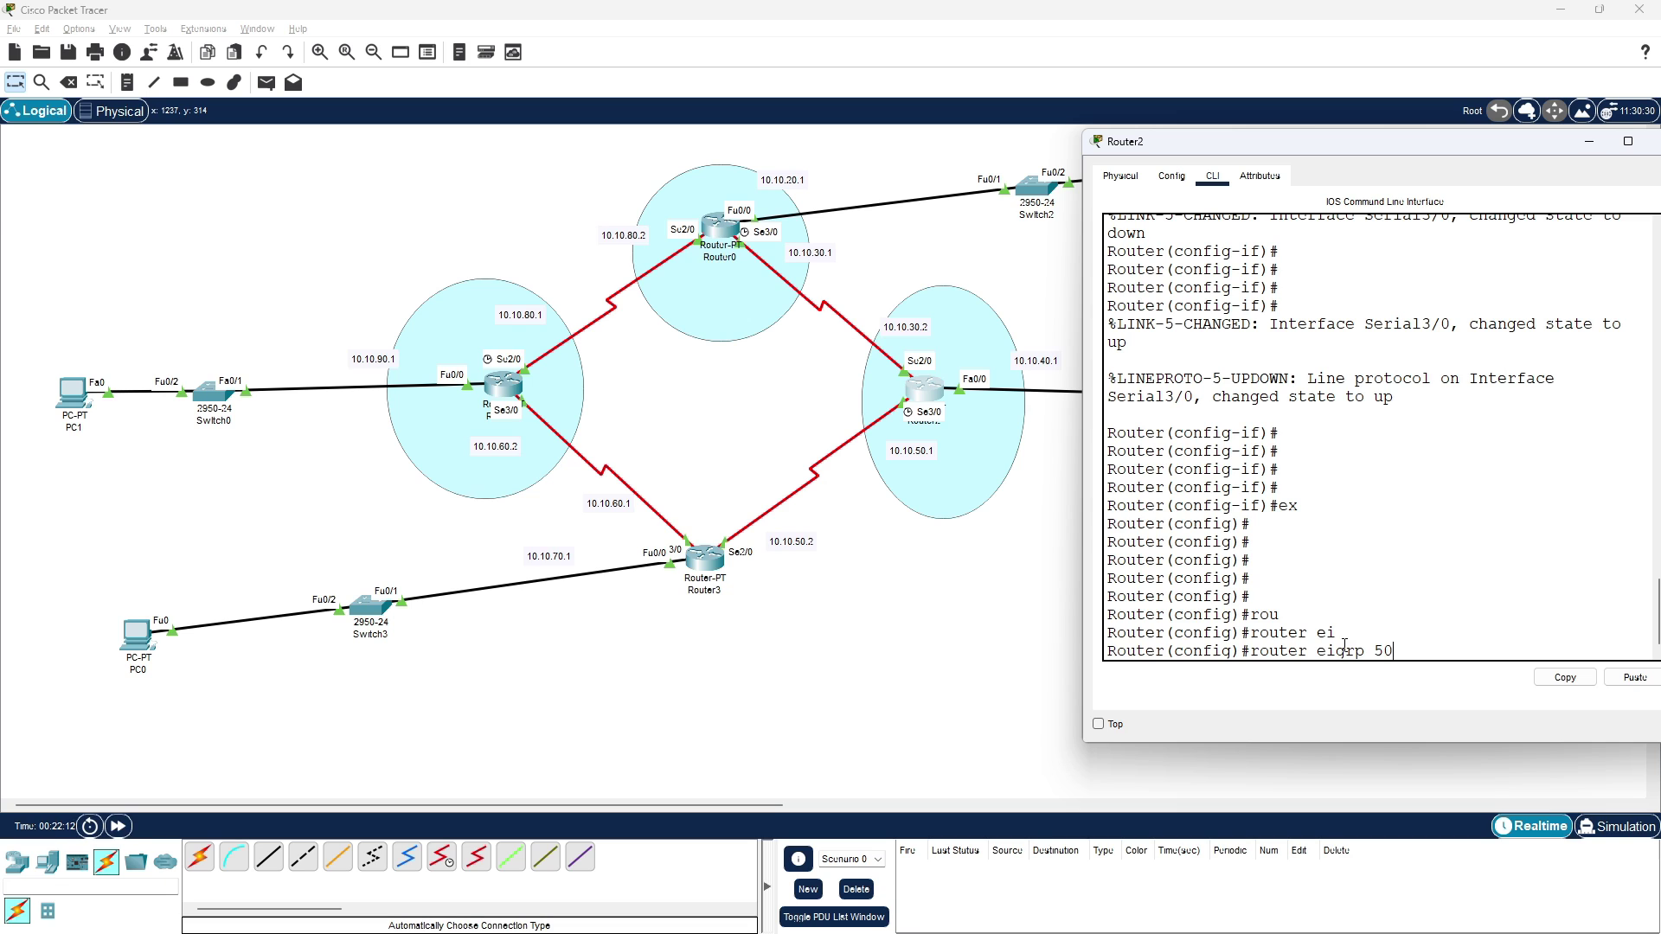
key("Return")
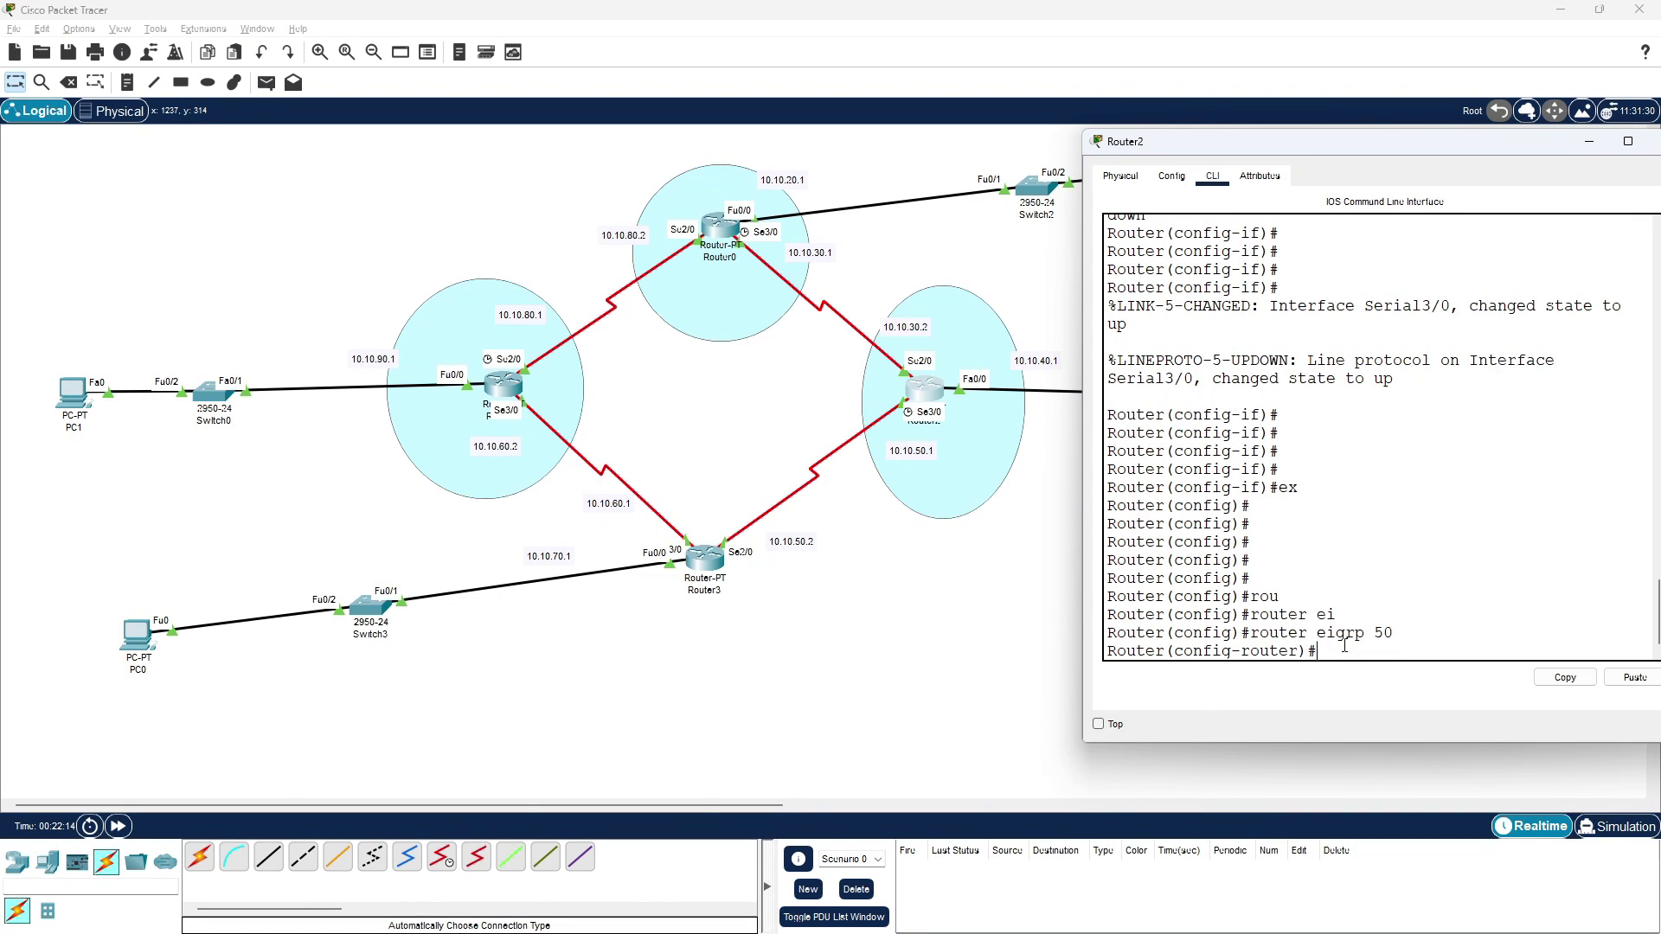
- Add network 10.10.30.0 255.255.255.0 to Router2's EIGRP process
type("net")
key("Tab")
type("1")
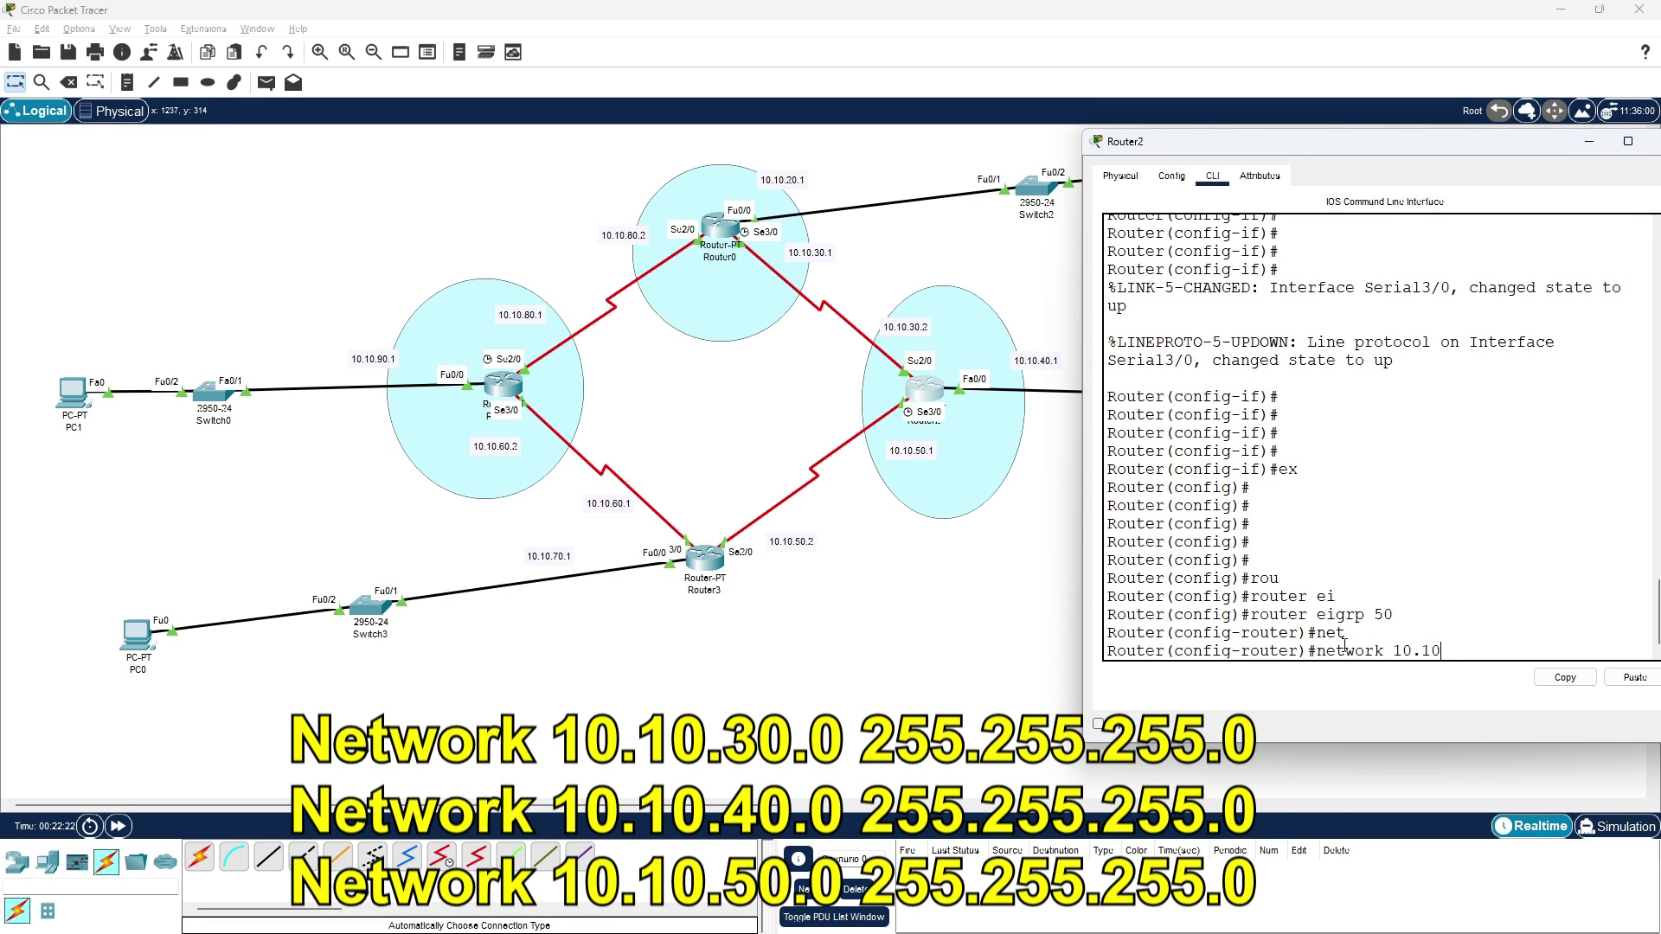
type("0.10.30.0 255.255.255.0")
key("Return")
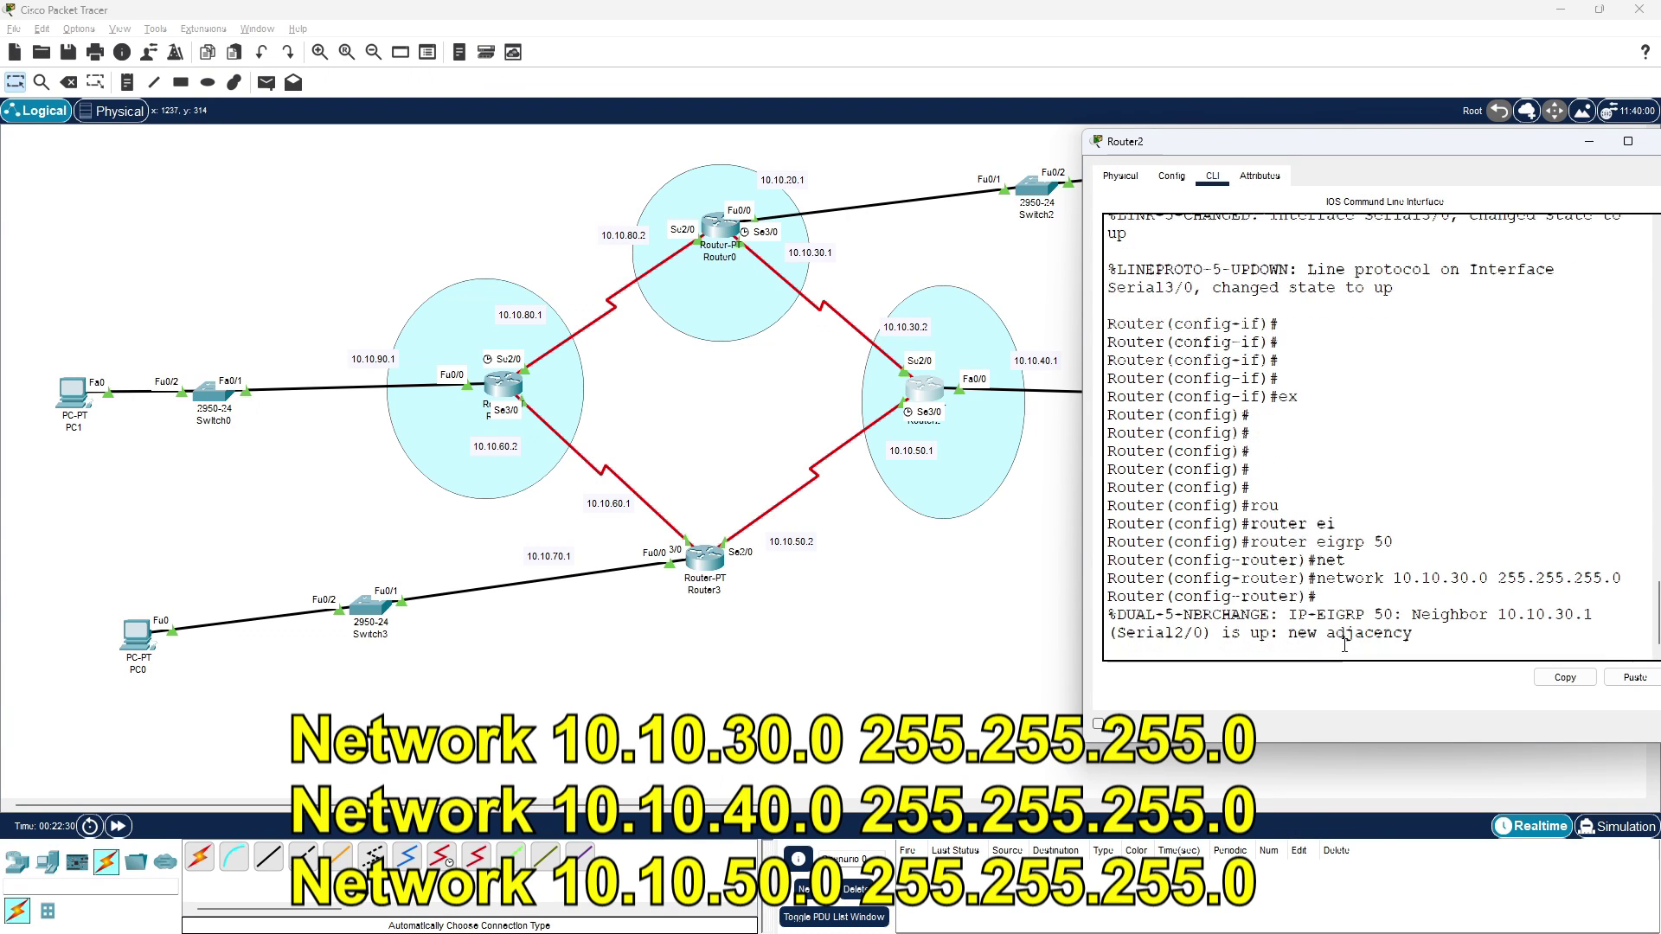
- Add network 10.10.40.0 255.255.255.0 to Router2's EIGRP process by editing the previous command
key("Return")
key("Return")
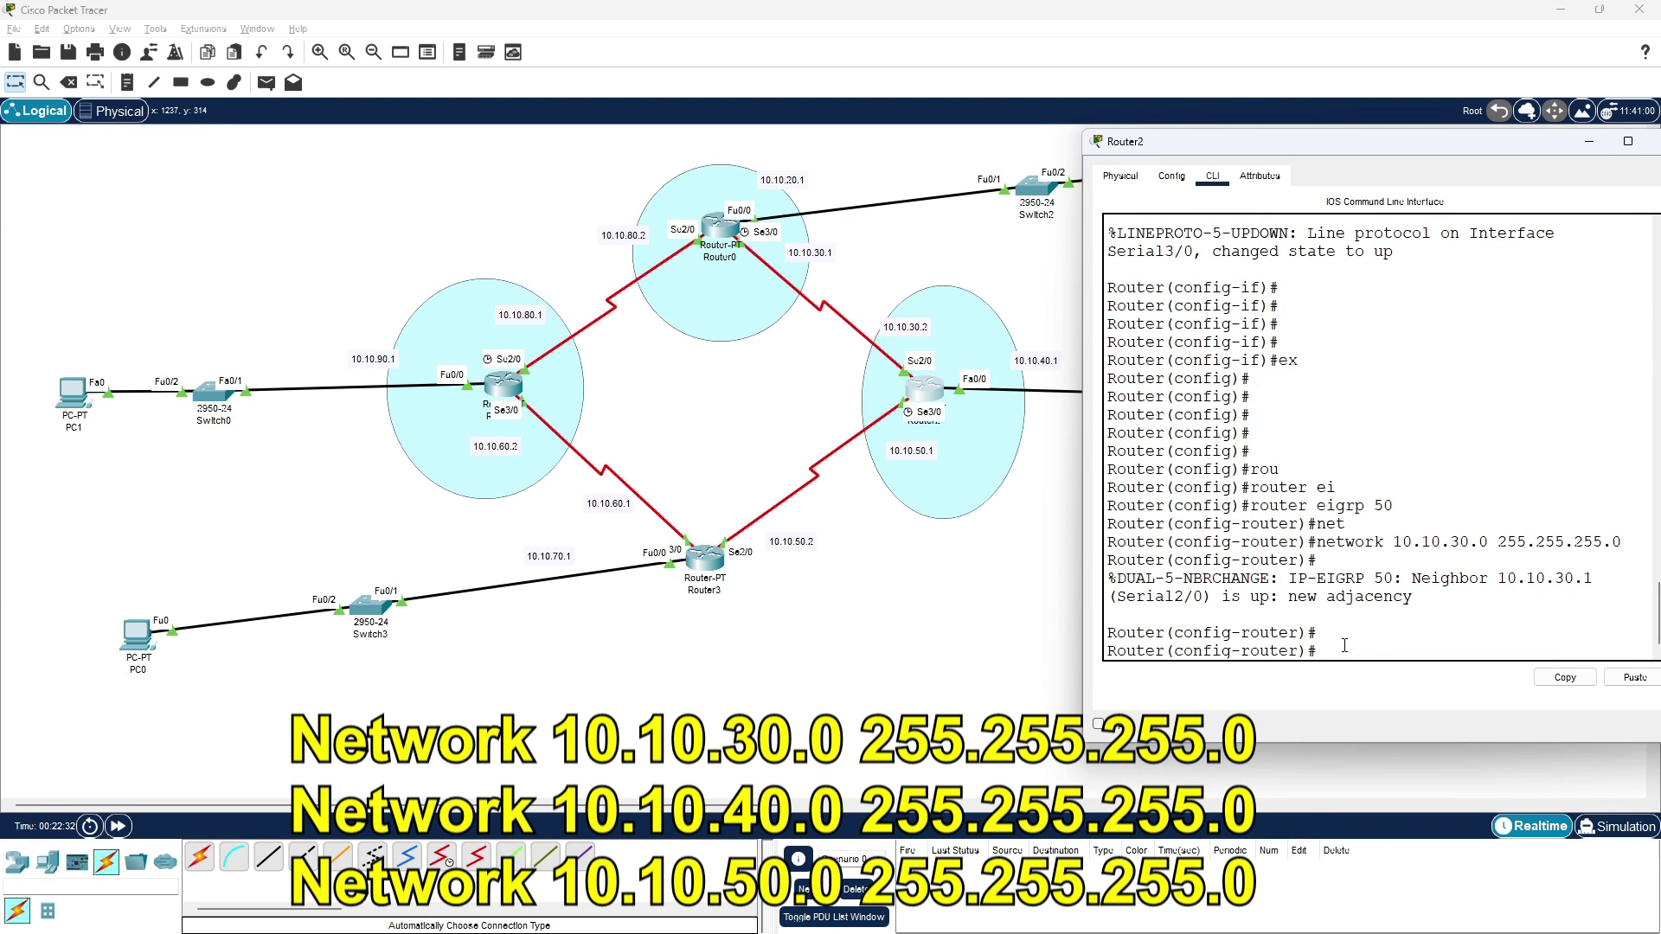
key("Up")
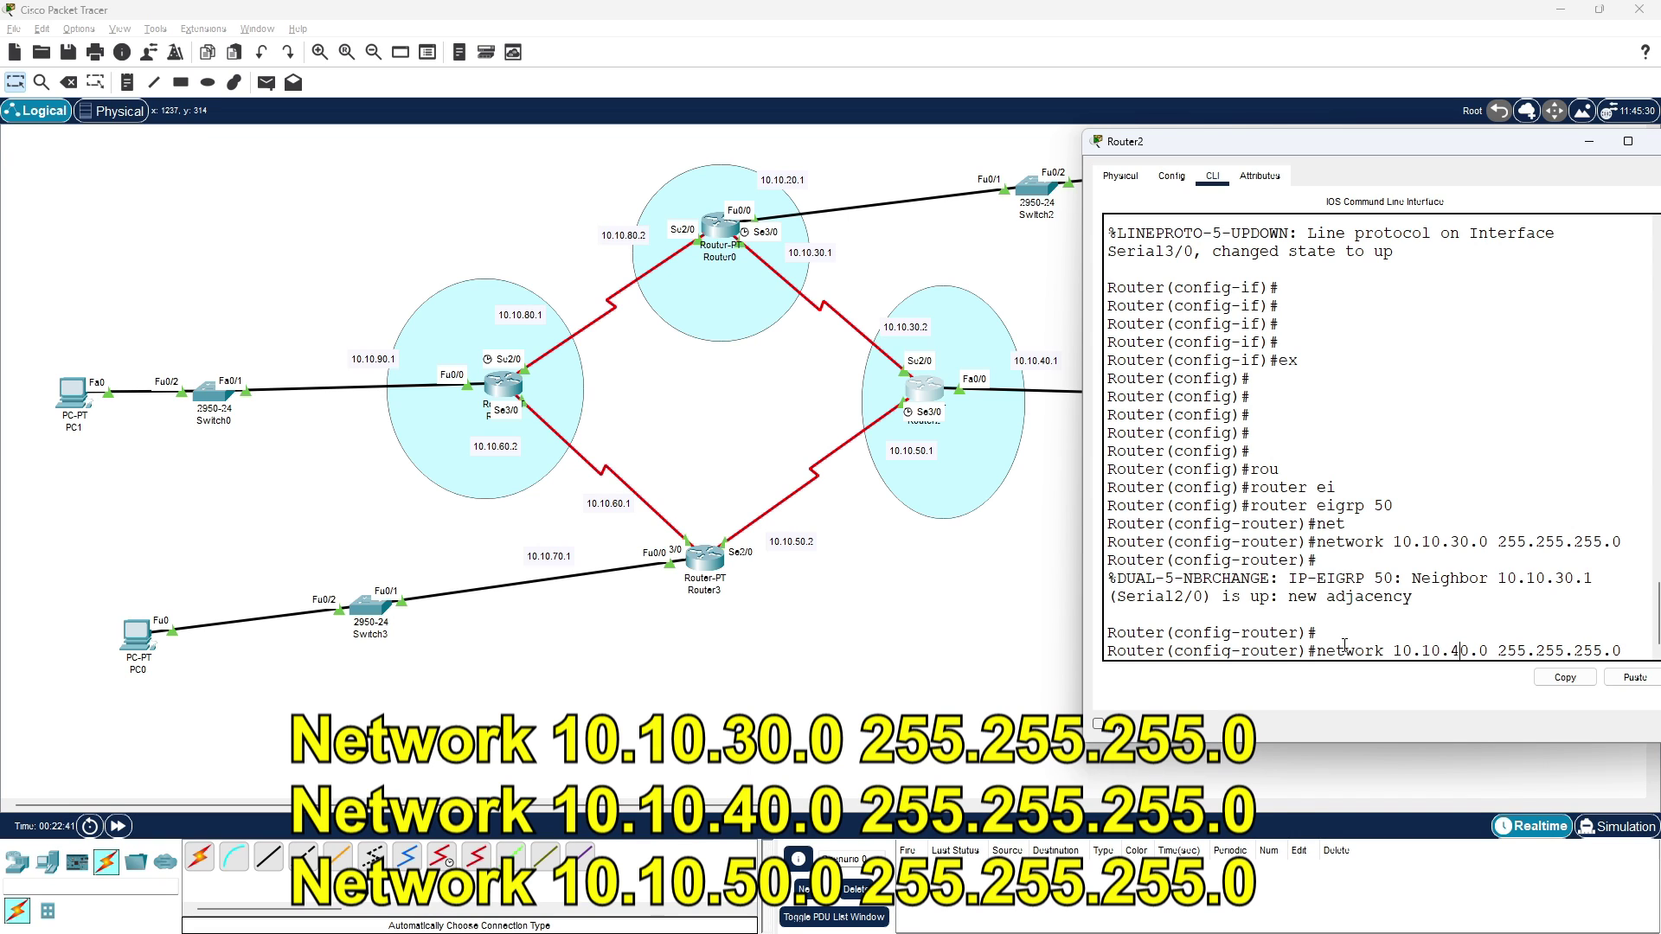
key("Return")
- Add network 10.10.50.0 255.255.255.0 to Router2's EIGRP process by editing the previous command
key("Up")
key("Left")
key("Left")
key("Left")
key("Left")
key("Left")
key("Left")
key("Left")
key("Left")
key("Left")
key("Left")
key("Left")
key("Left")
key("Left")
key("Left")
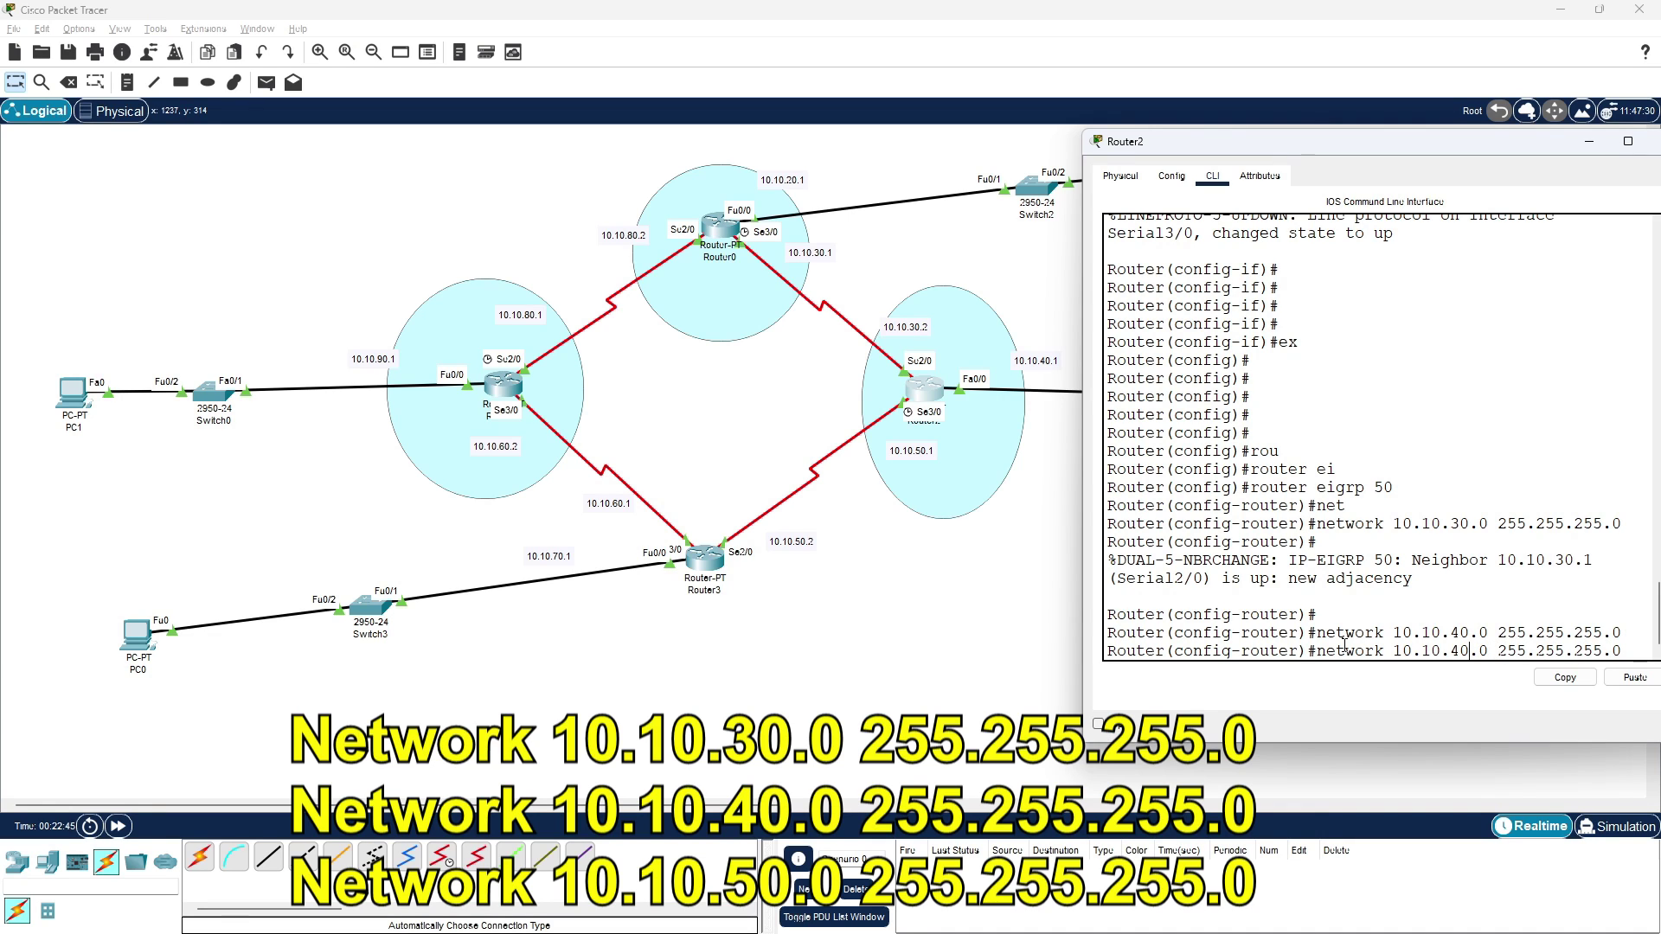
key("Left")
key("BackSpace")
type("5")
key("Return")
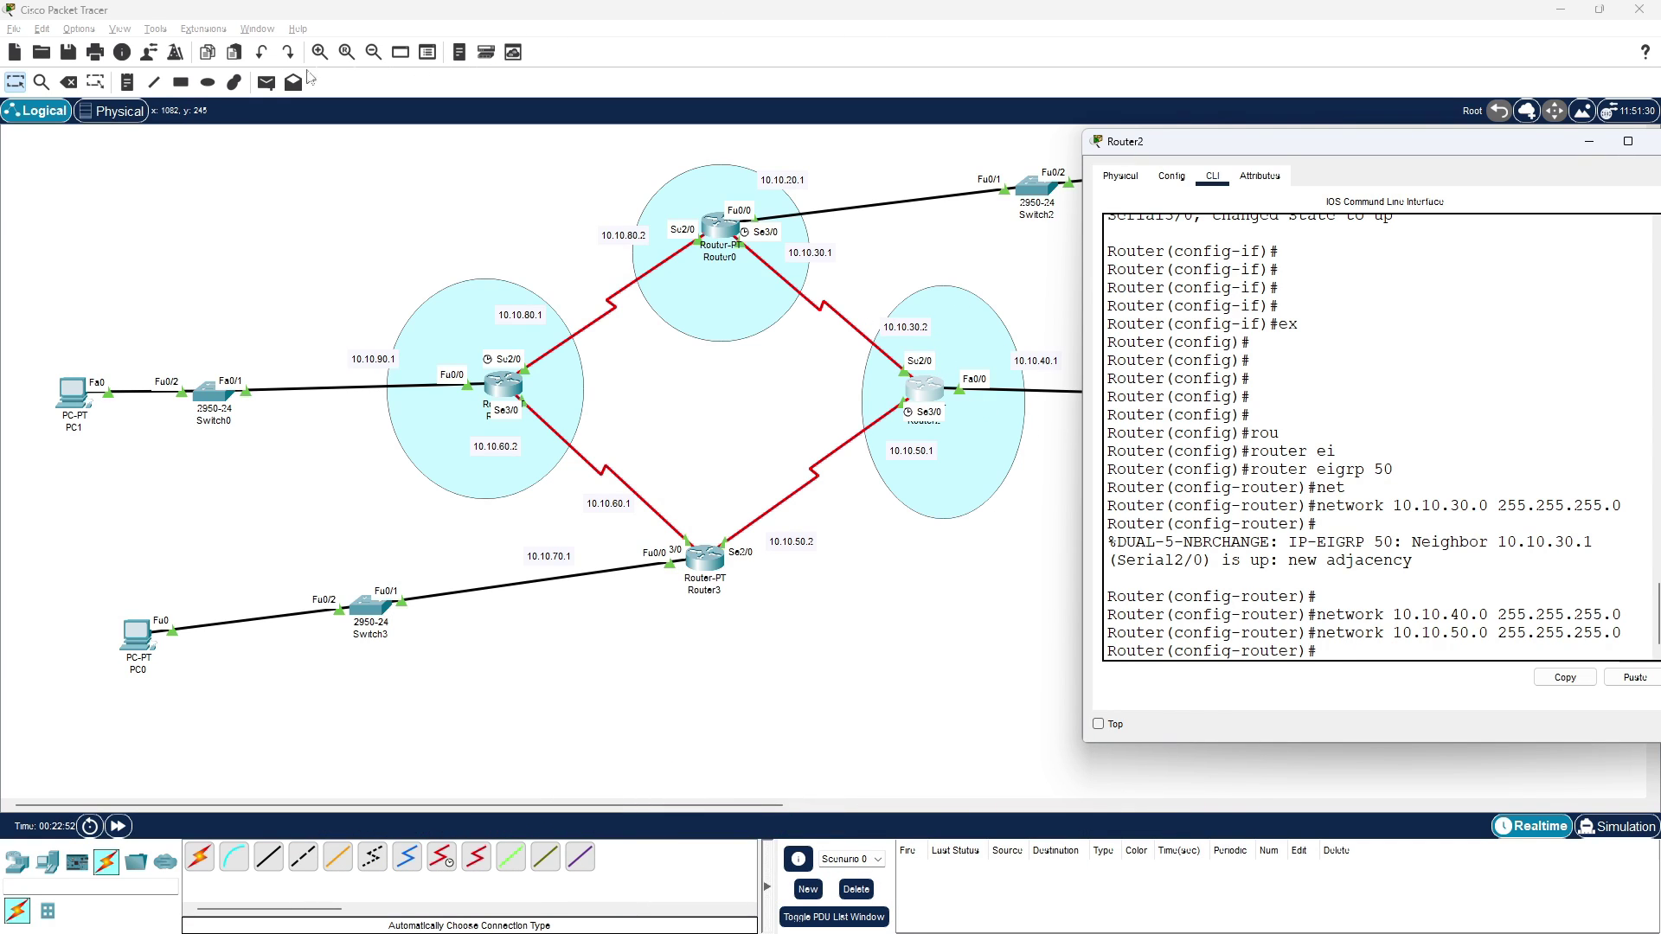
- Draw a light cyan ellipse around Router3 and its interface labels
left_click(208, 82)
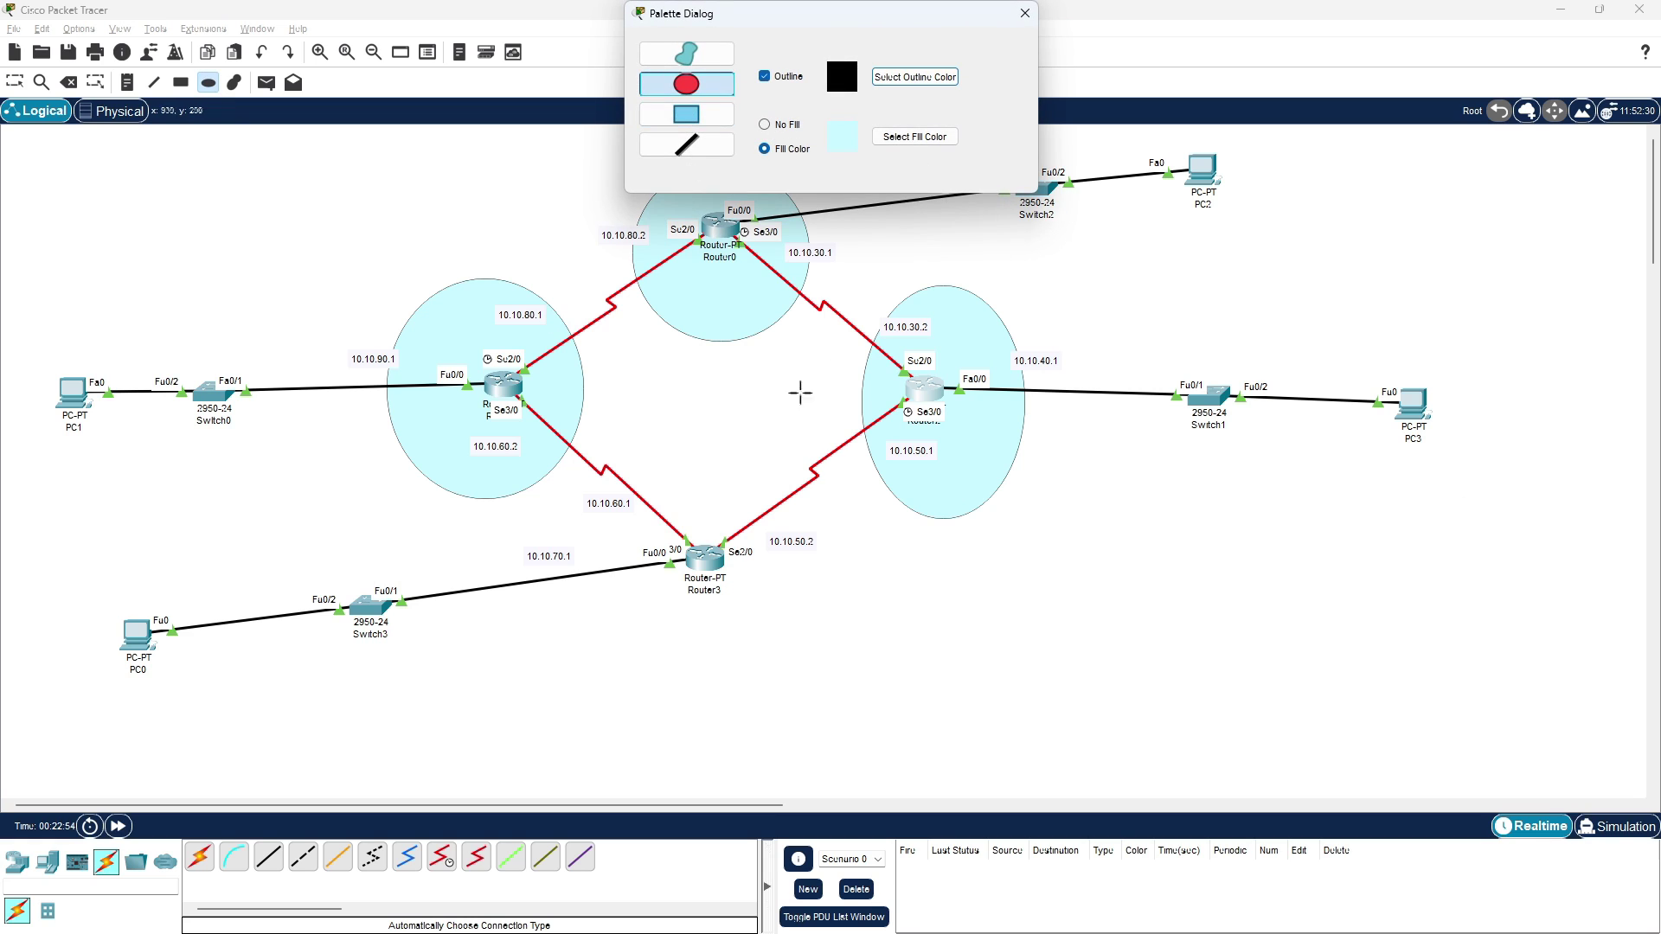
left_click(647, 485)
left_click_drag(647, 484, 764, 648)
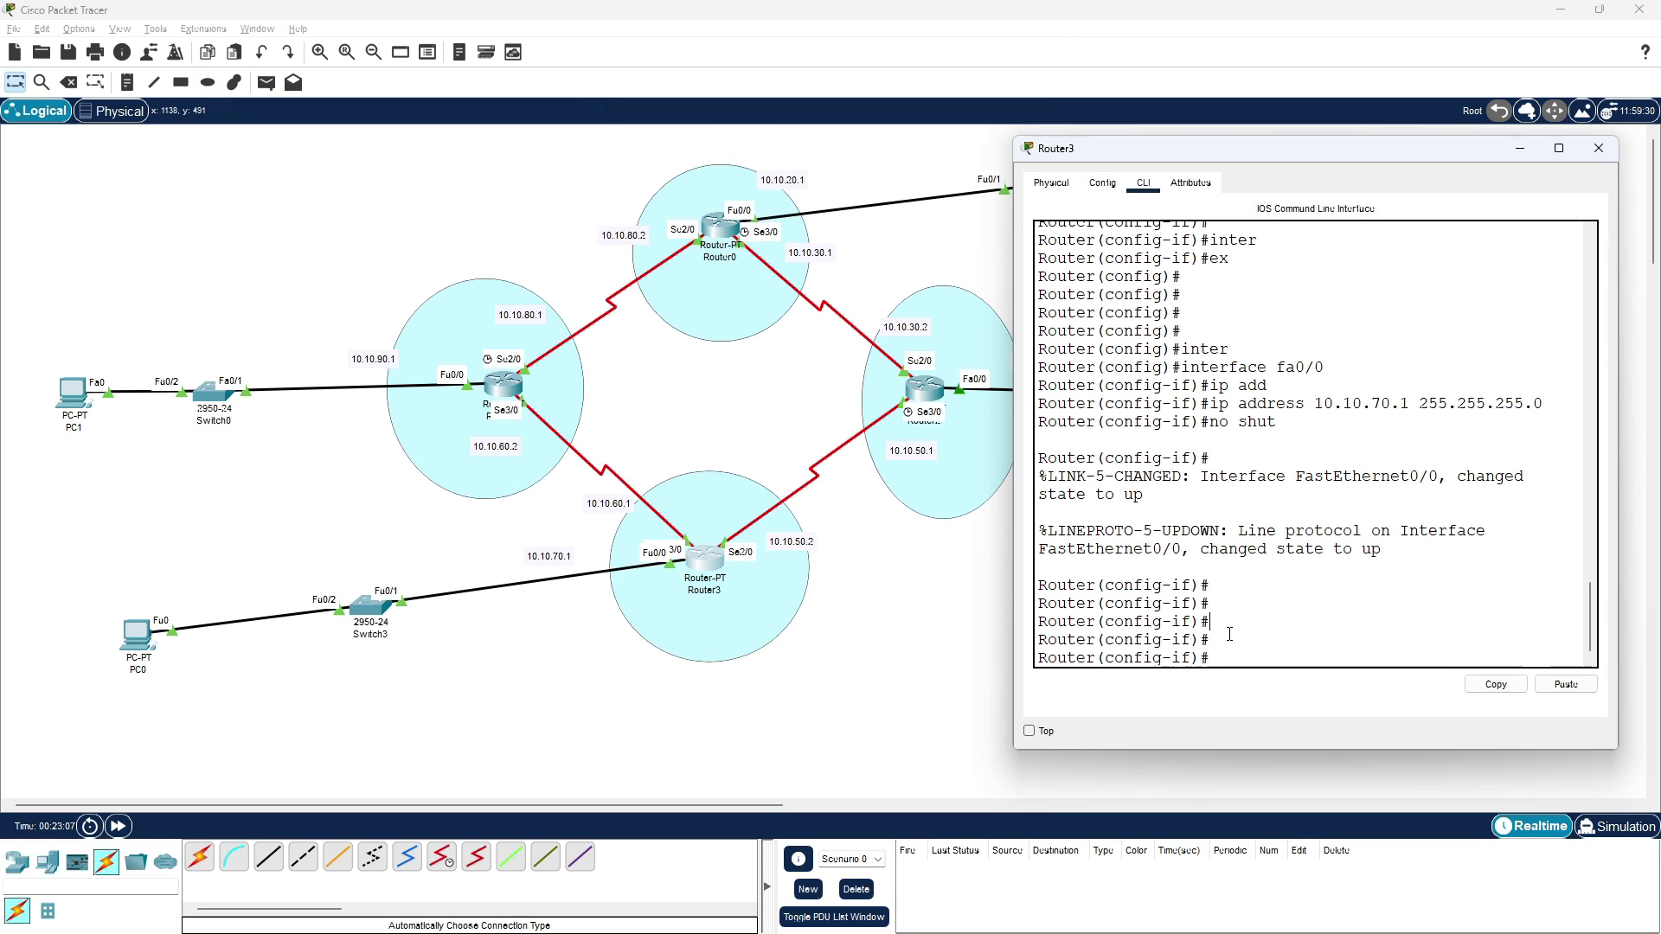
- Exit interface configuration to global configuration mode in Router3's command line
type("ex")
key("Return")
key("Return")
key("Return")
key("Return")
key("Return")
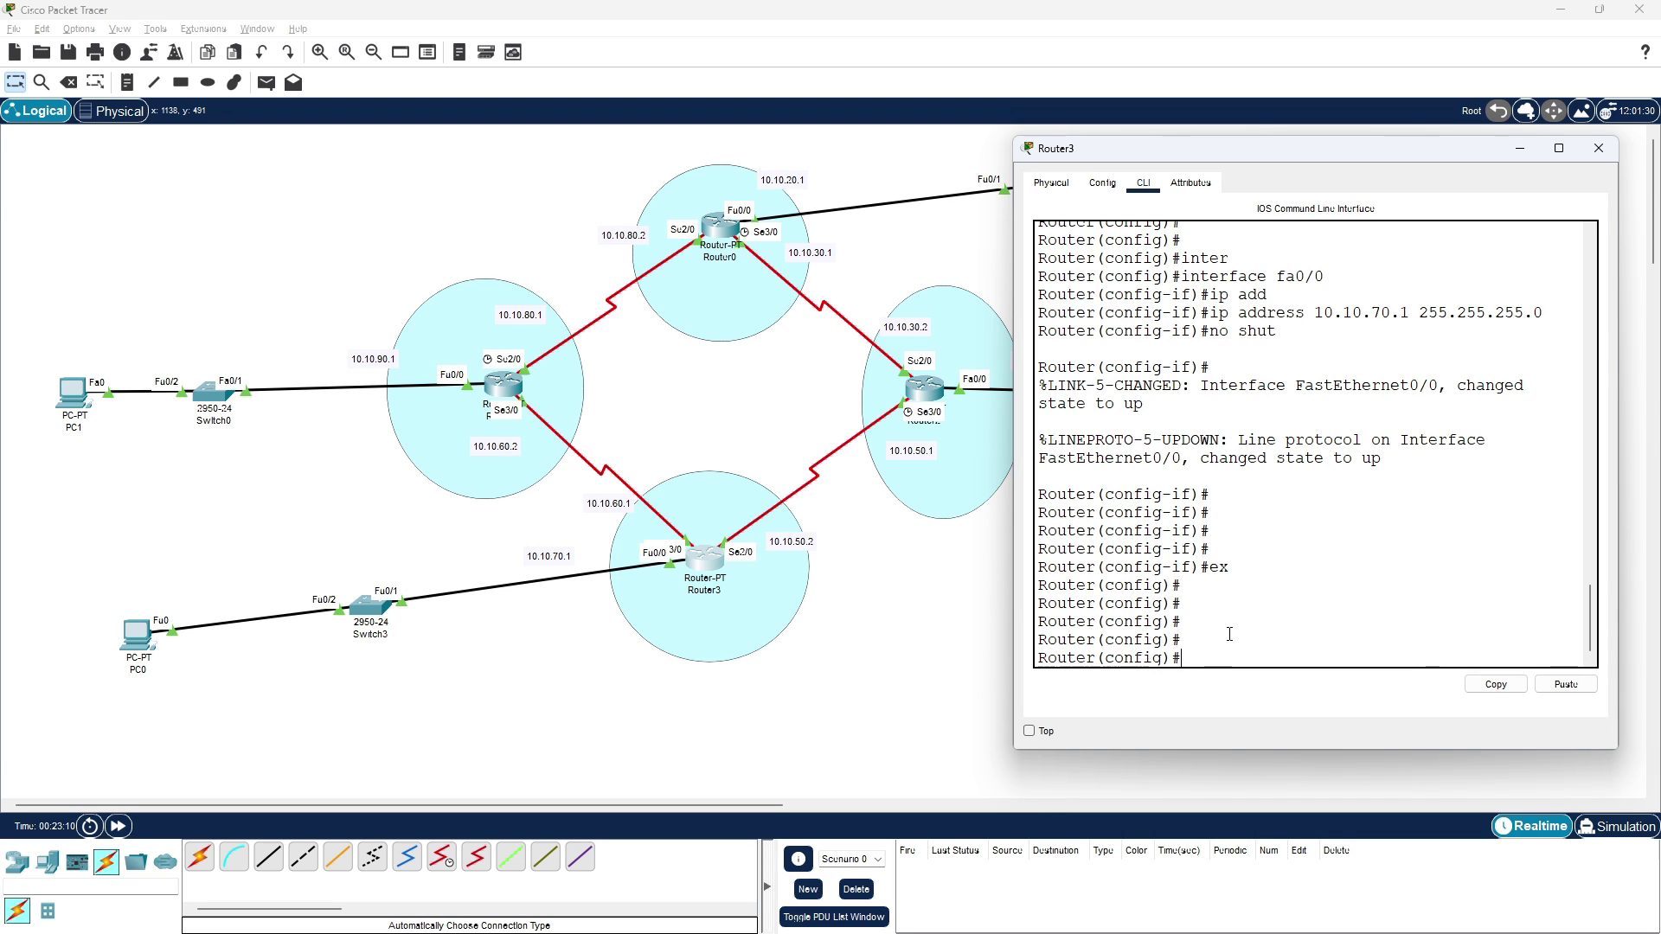
- Enable EIGRP routing with autonomous system number 50 on Router3
type("rou")
key("Tab")
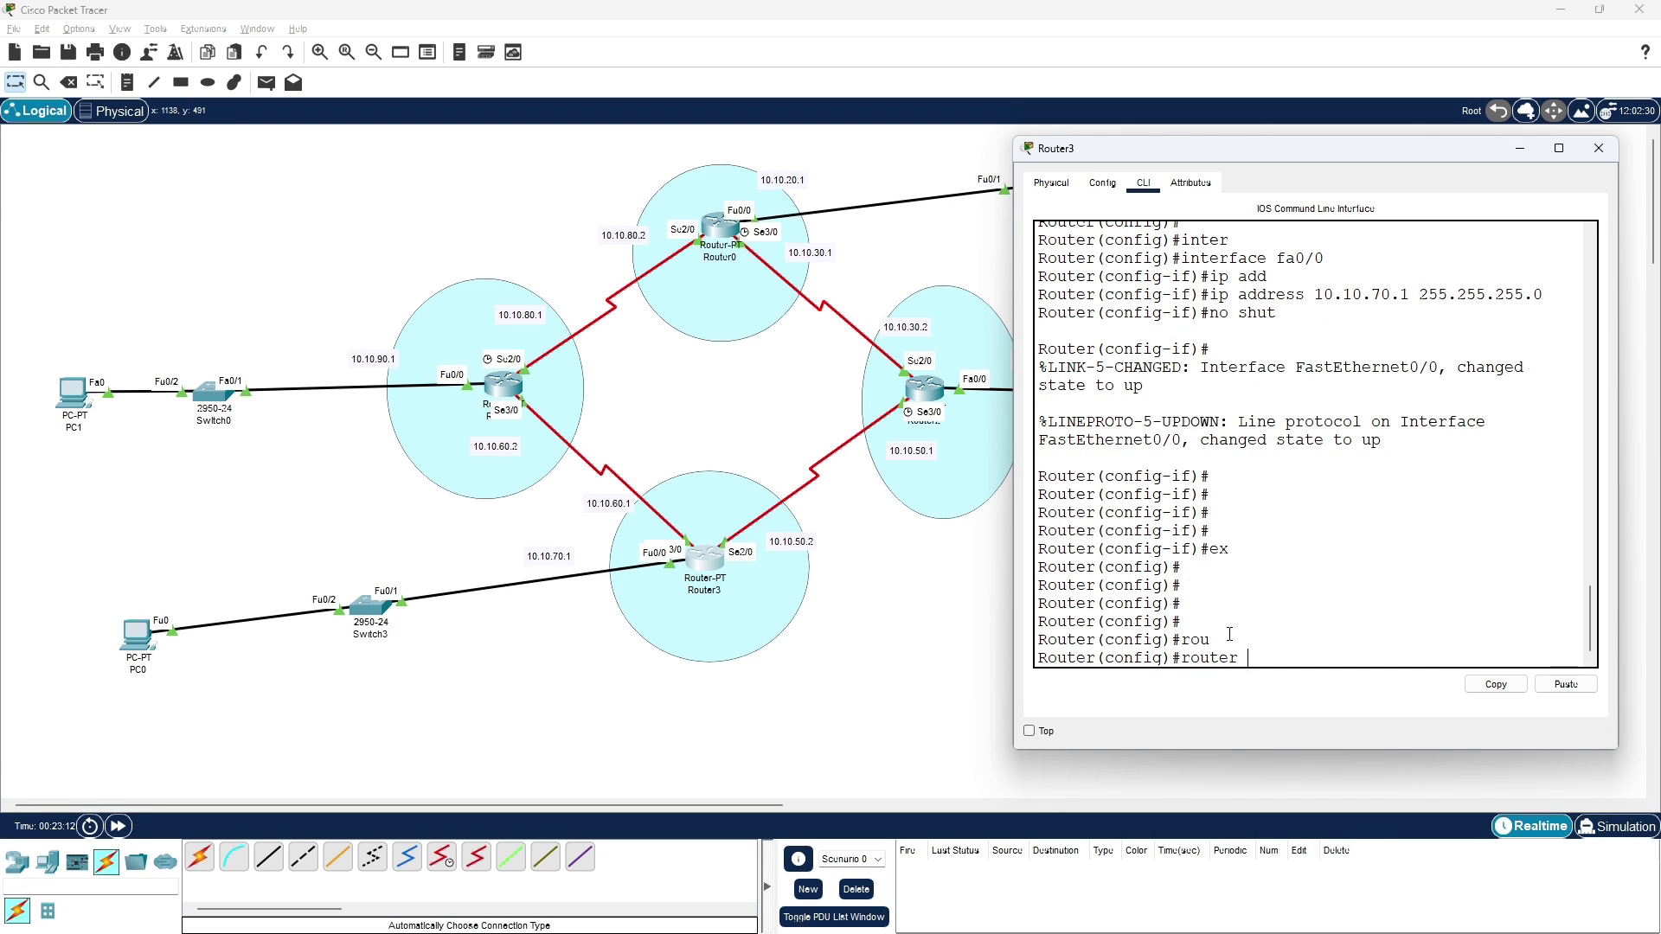
type("ei")
key("Tab")
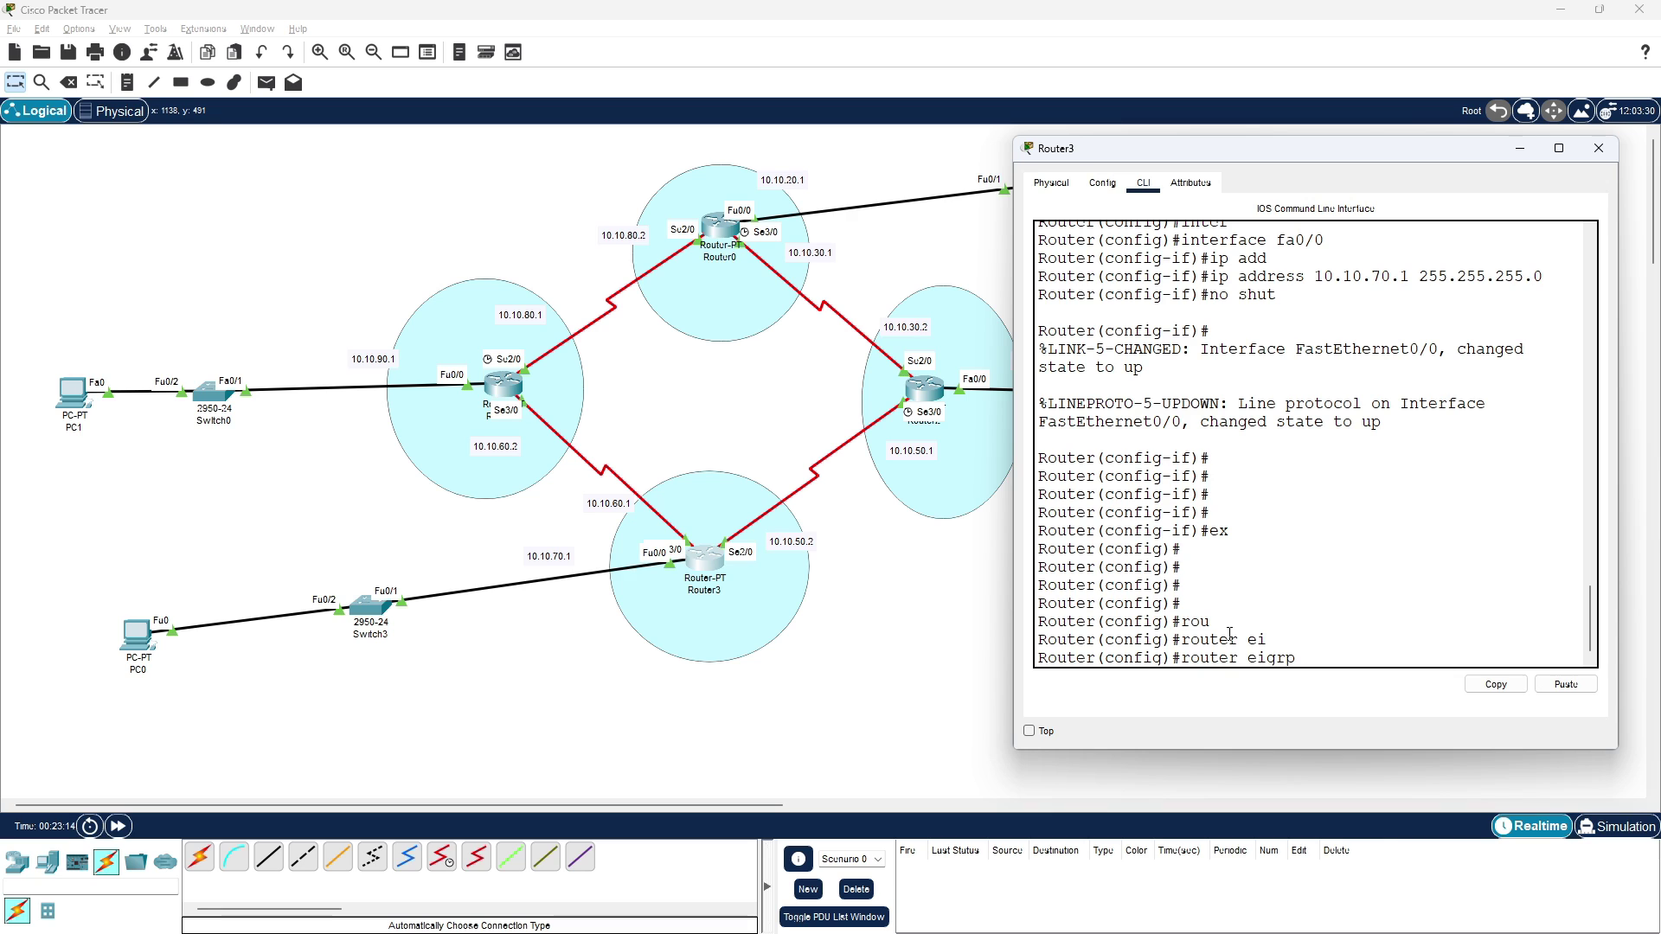
type("50")
key("Return")
- Add network 10.10.60.0 255.255.255.0 to Router3's EIGRP process
type("net")
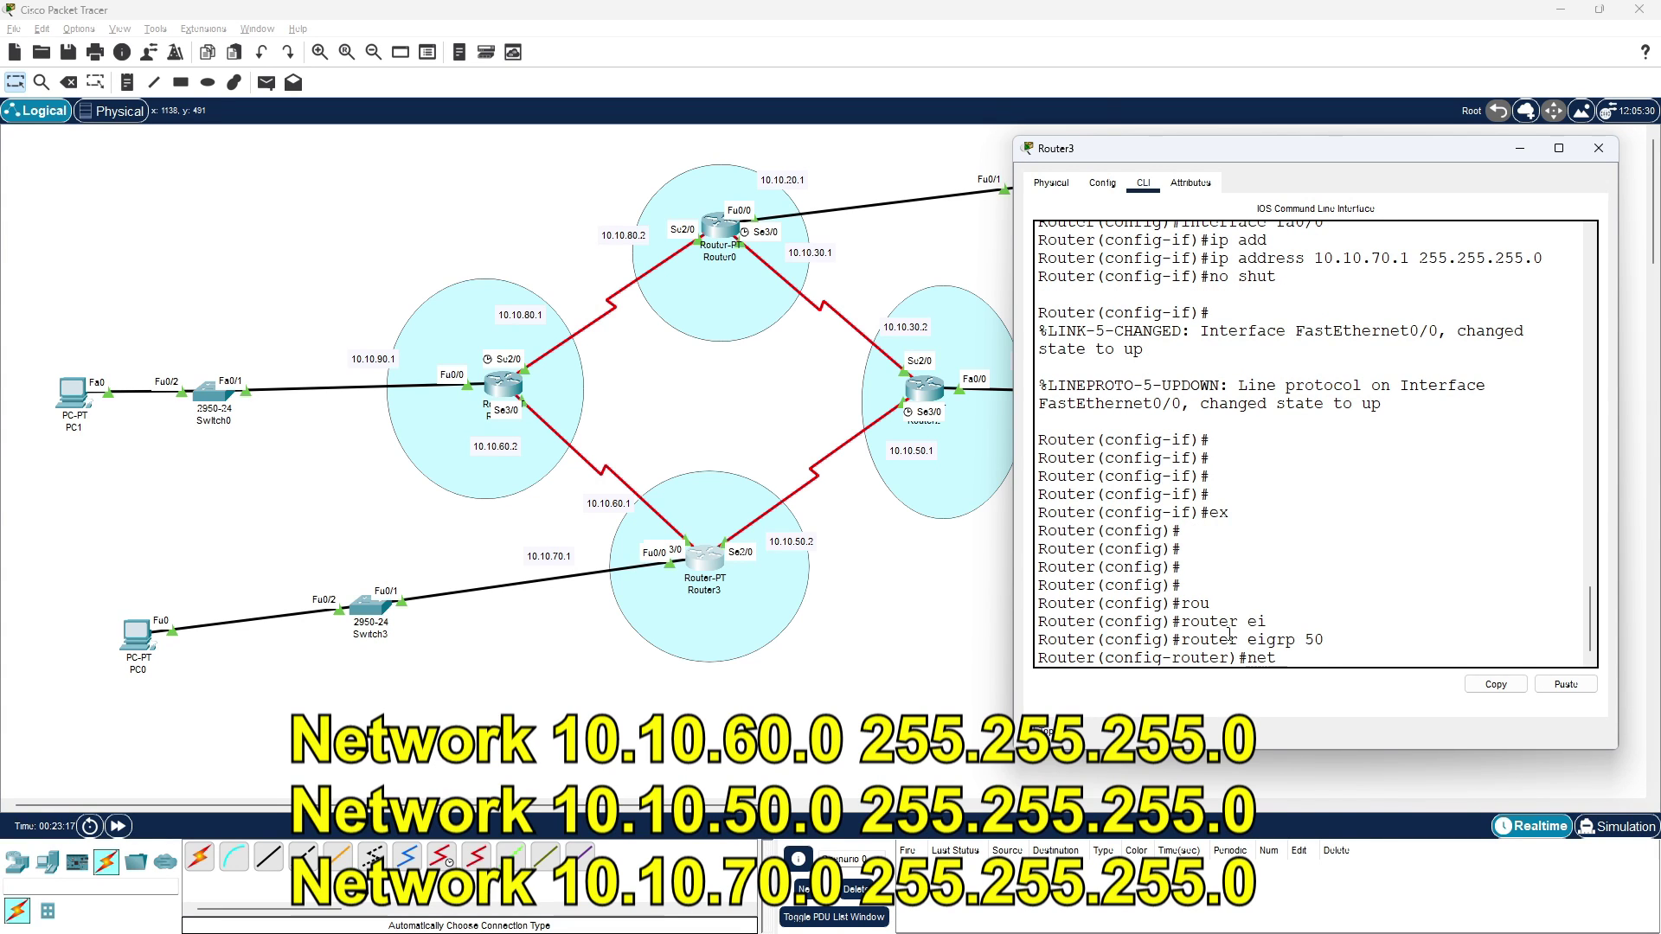
key("Tab")
type("10.10.60.0 255.255.255.0")
key("Return")
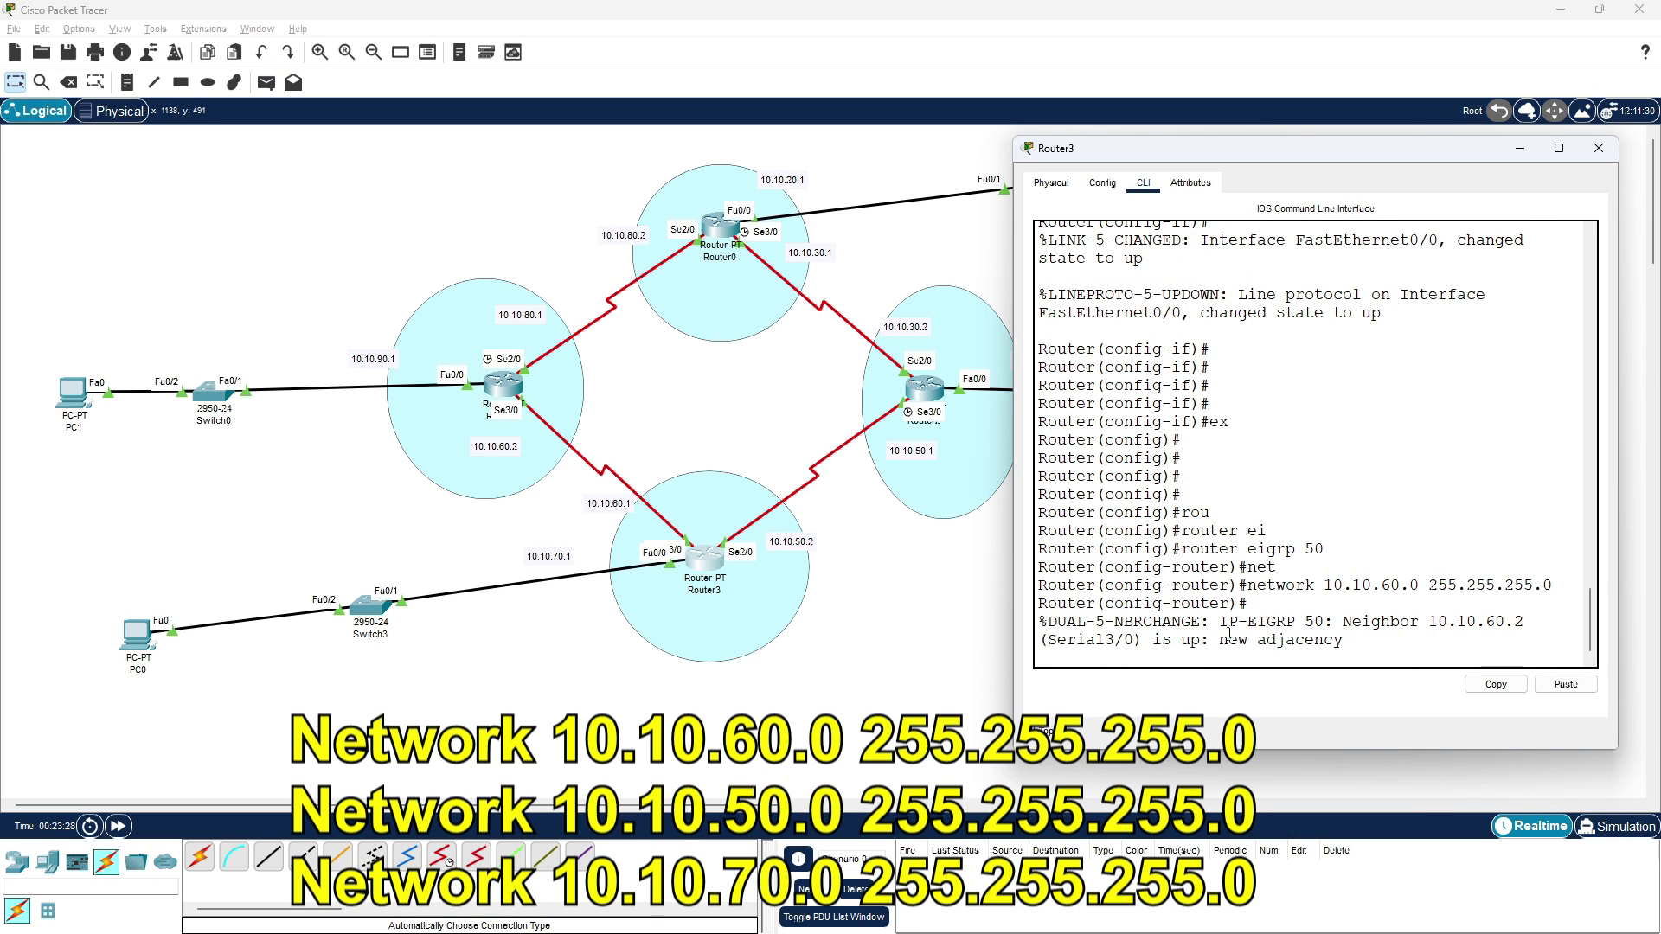
- Add network 10.10.50.0 255.255.255.0 to Router3's EIGRP process by editing the previous command
key("Return")
key("Return")
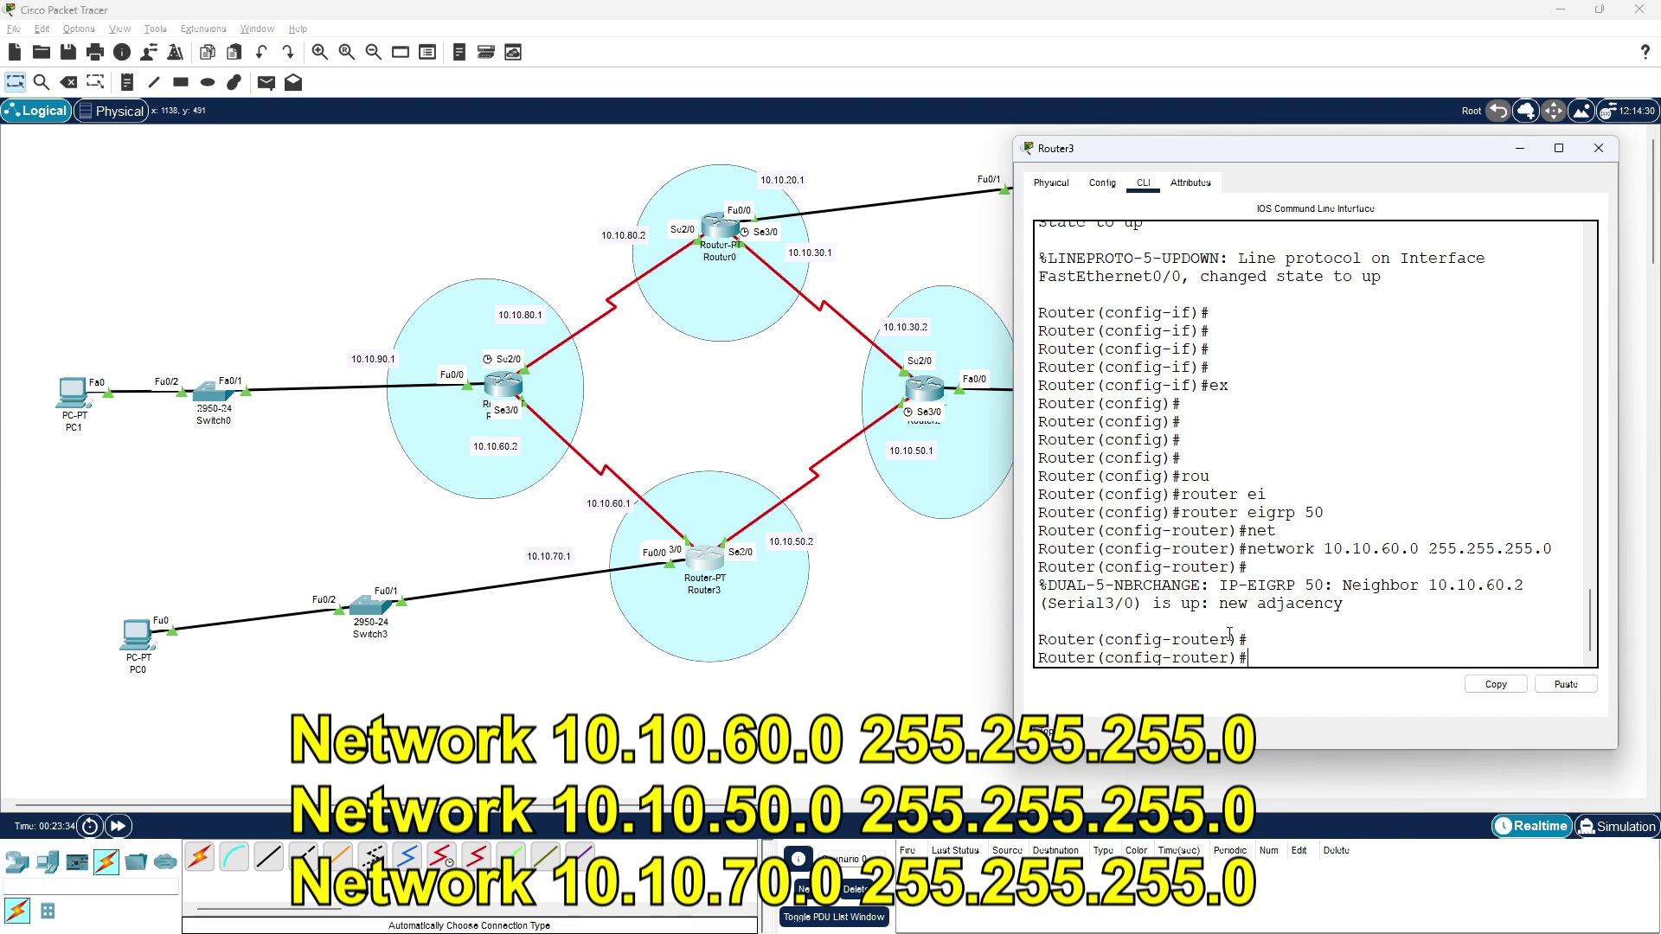
key("Up")
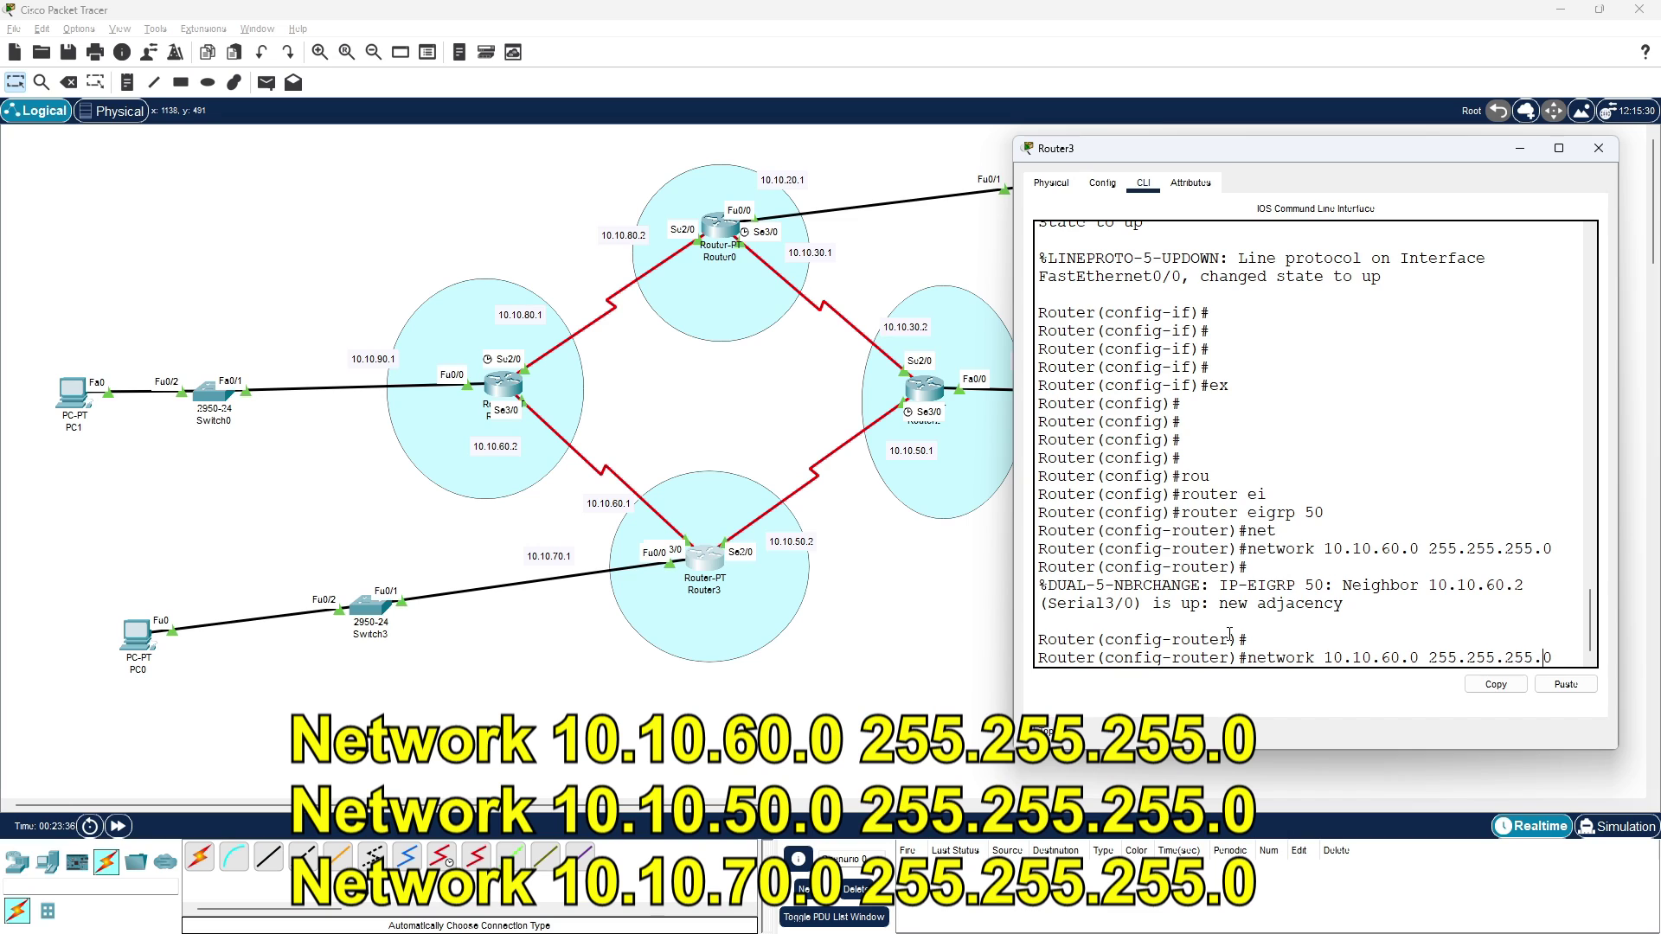
key("Left")
key("Left")
key("Left")
key("Left")
key("Left")
key("Left")
key("Left")
key("Left")
key("Left")
key("Left")
key("Left")
key("Left")
key("BackSpace")
type("5")
key("Return")
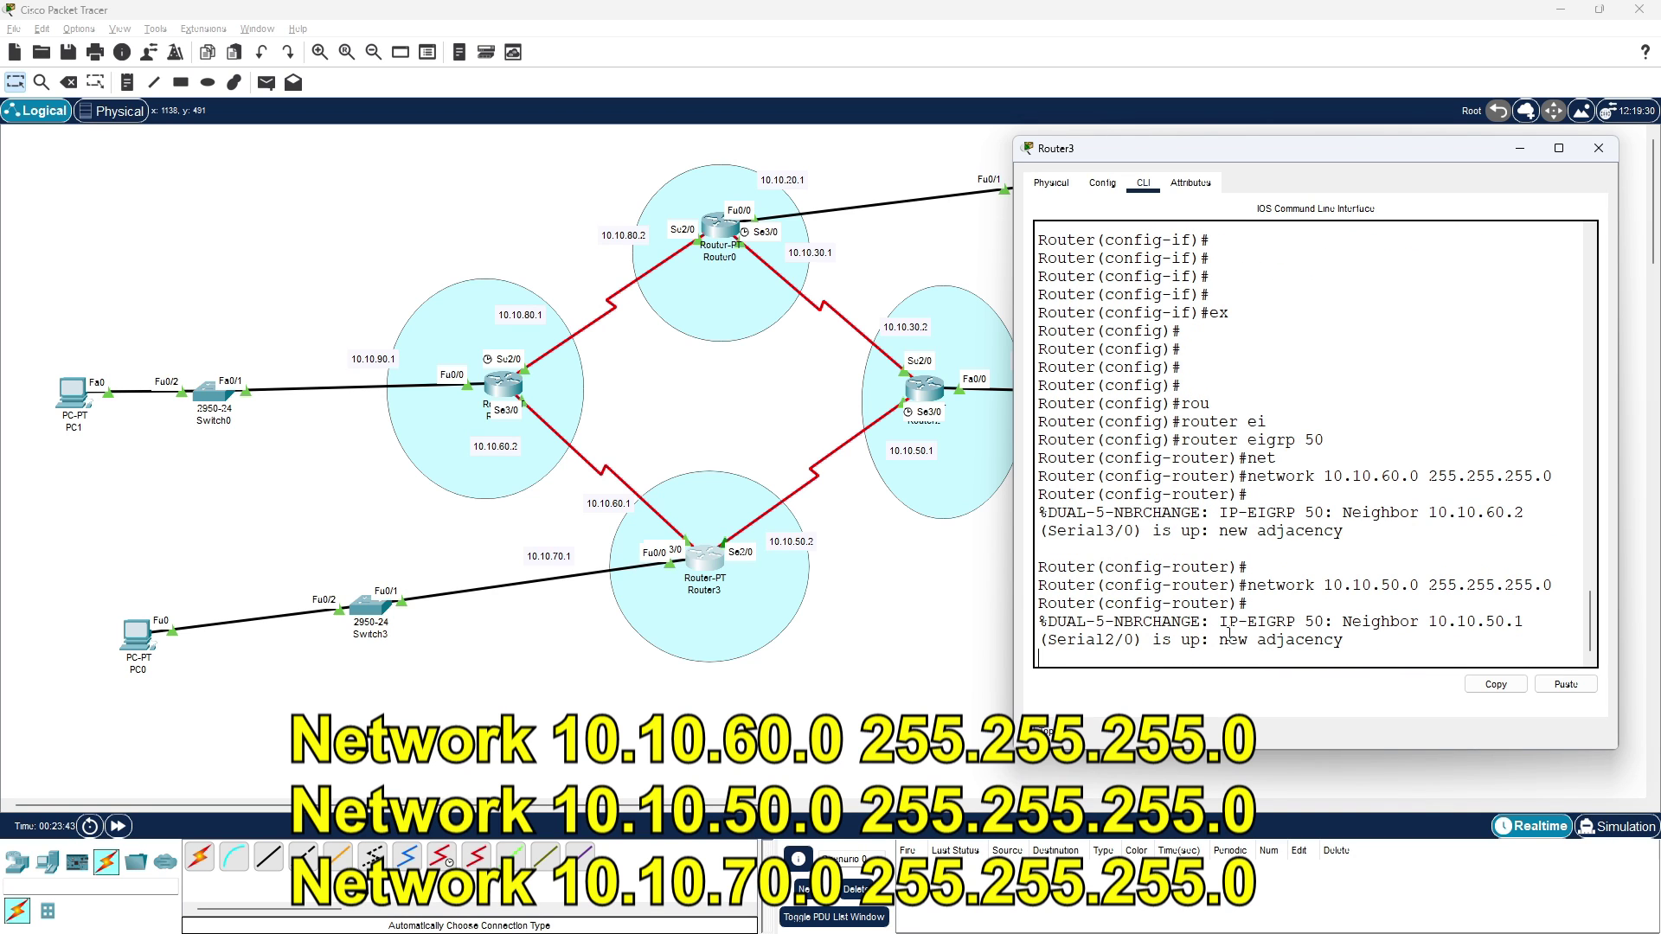
- Add network 10.10.70.0 255.255.255.0 to Router3's EIGRP process and close Router3's window
key("Return")
key("Return")
key("Return")
key("Up")
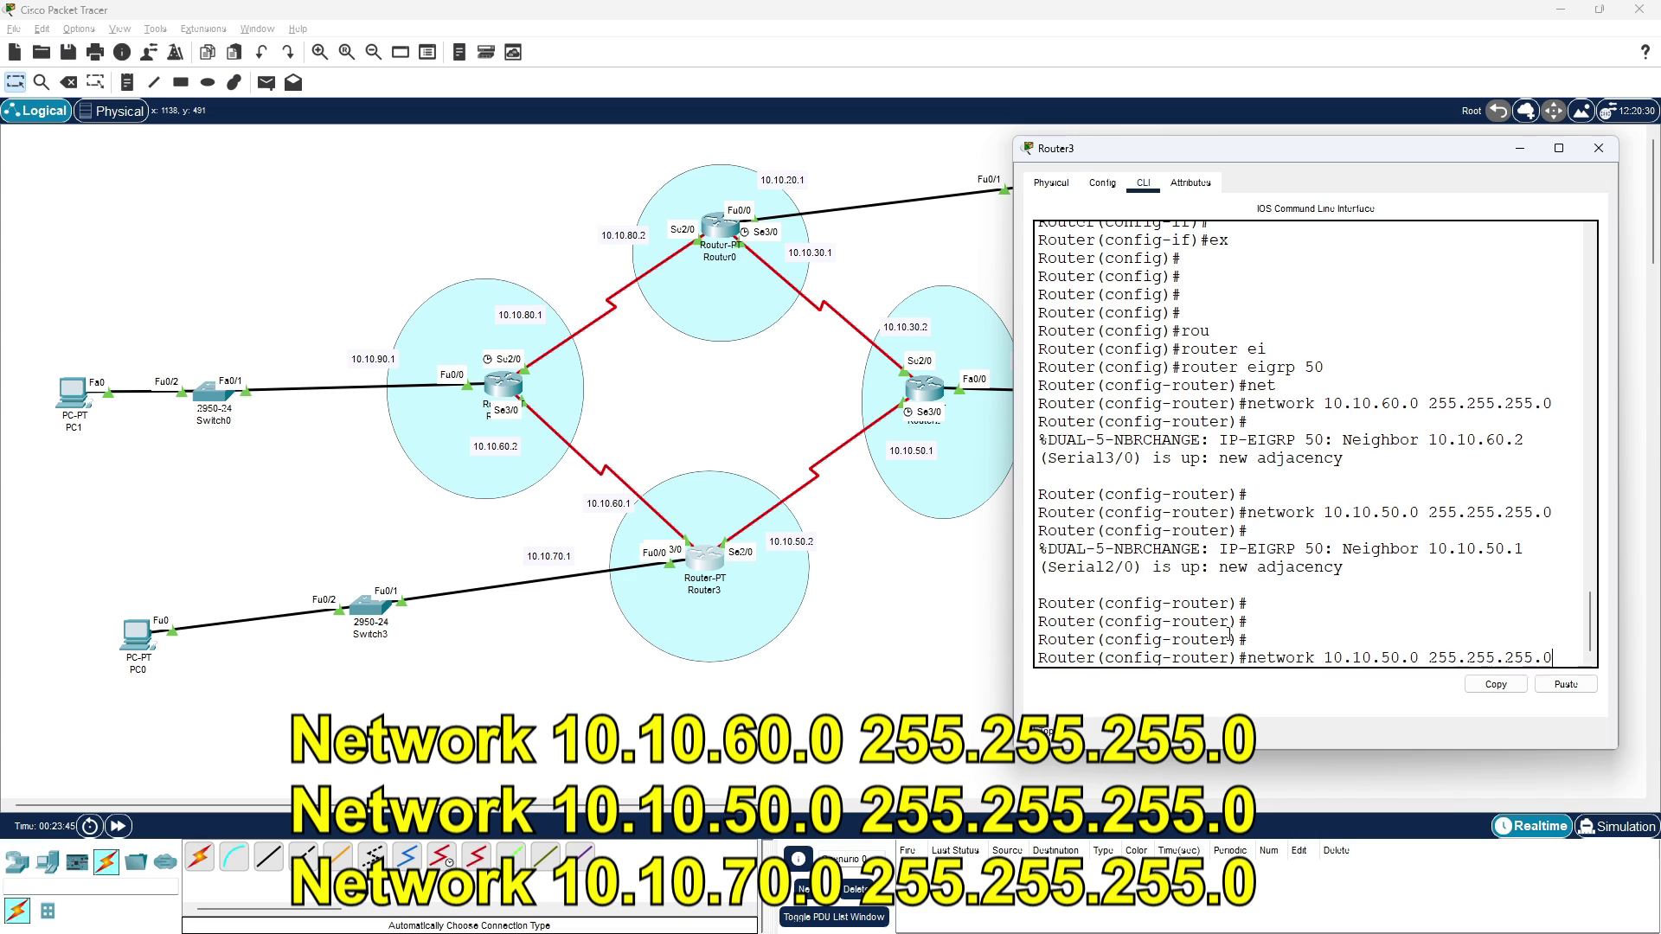
key("Left")
key("Left")
key("Left")
key("Left")
key("Left")
key("Left")
key("Left")
key("Left")
key("Left")
key("Left")
key("Left")
key("Left")
key("Left")
key("Left")
key("Left")
key("Left")
key("BackSpace")
type("7")
key("Return")
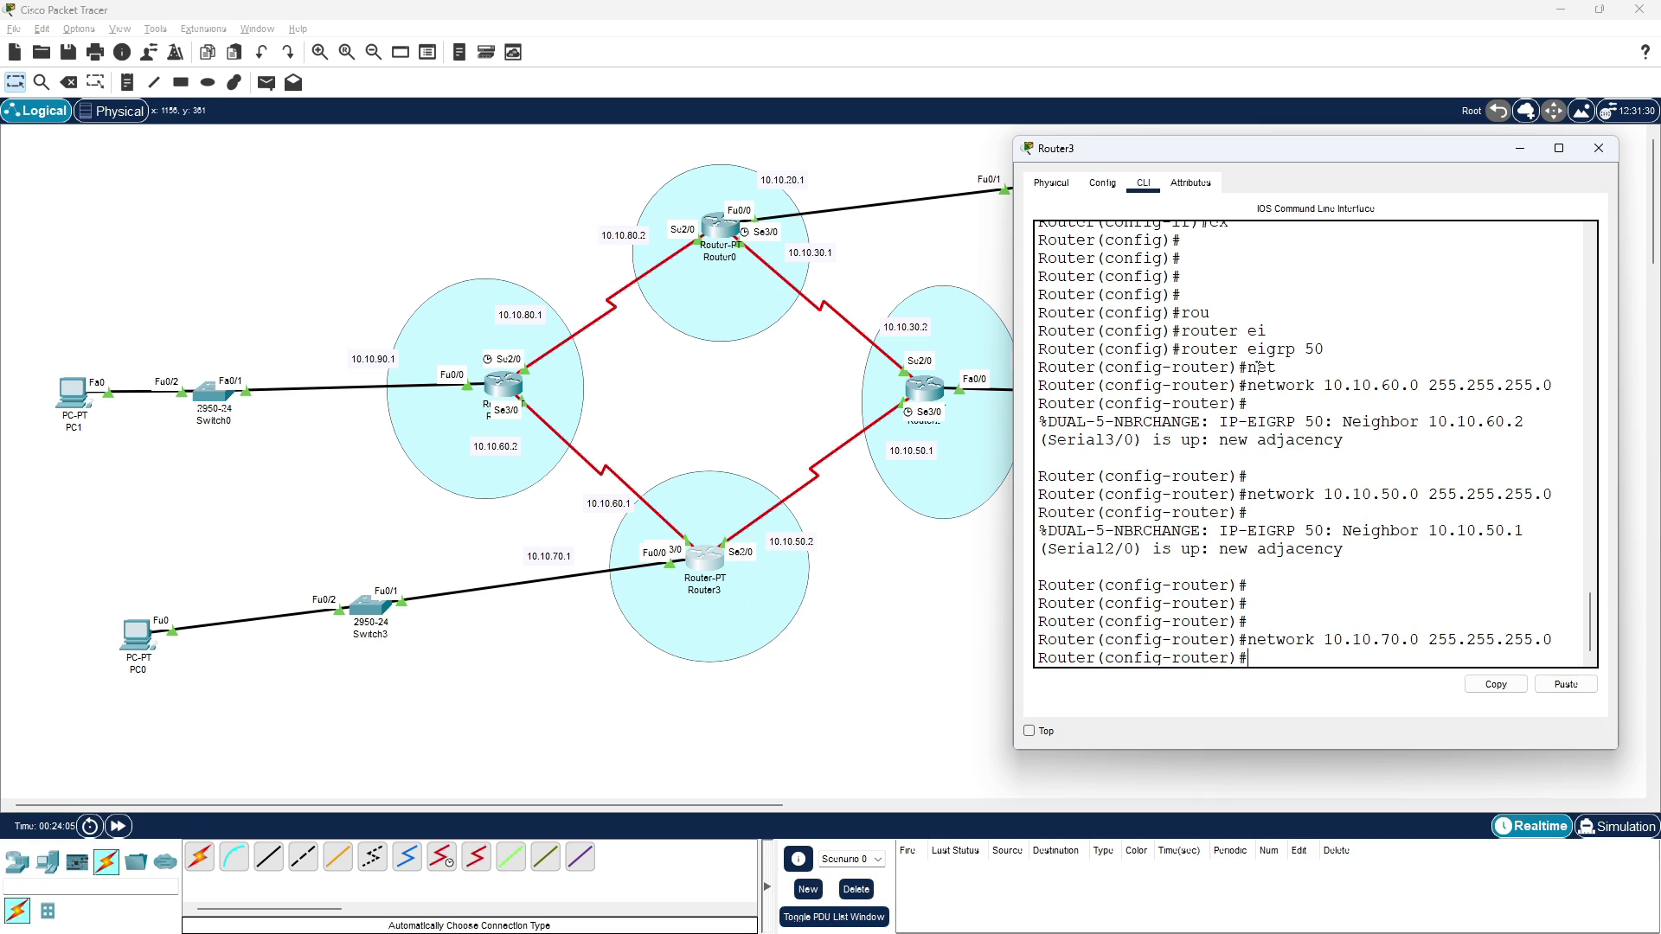
left_click(1598, 148)
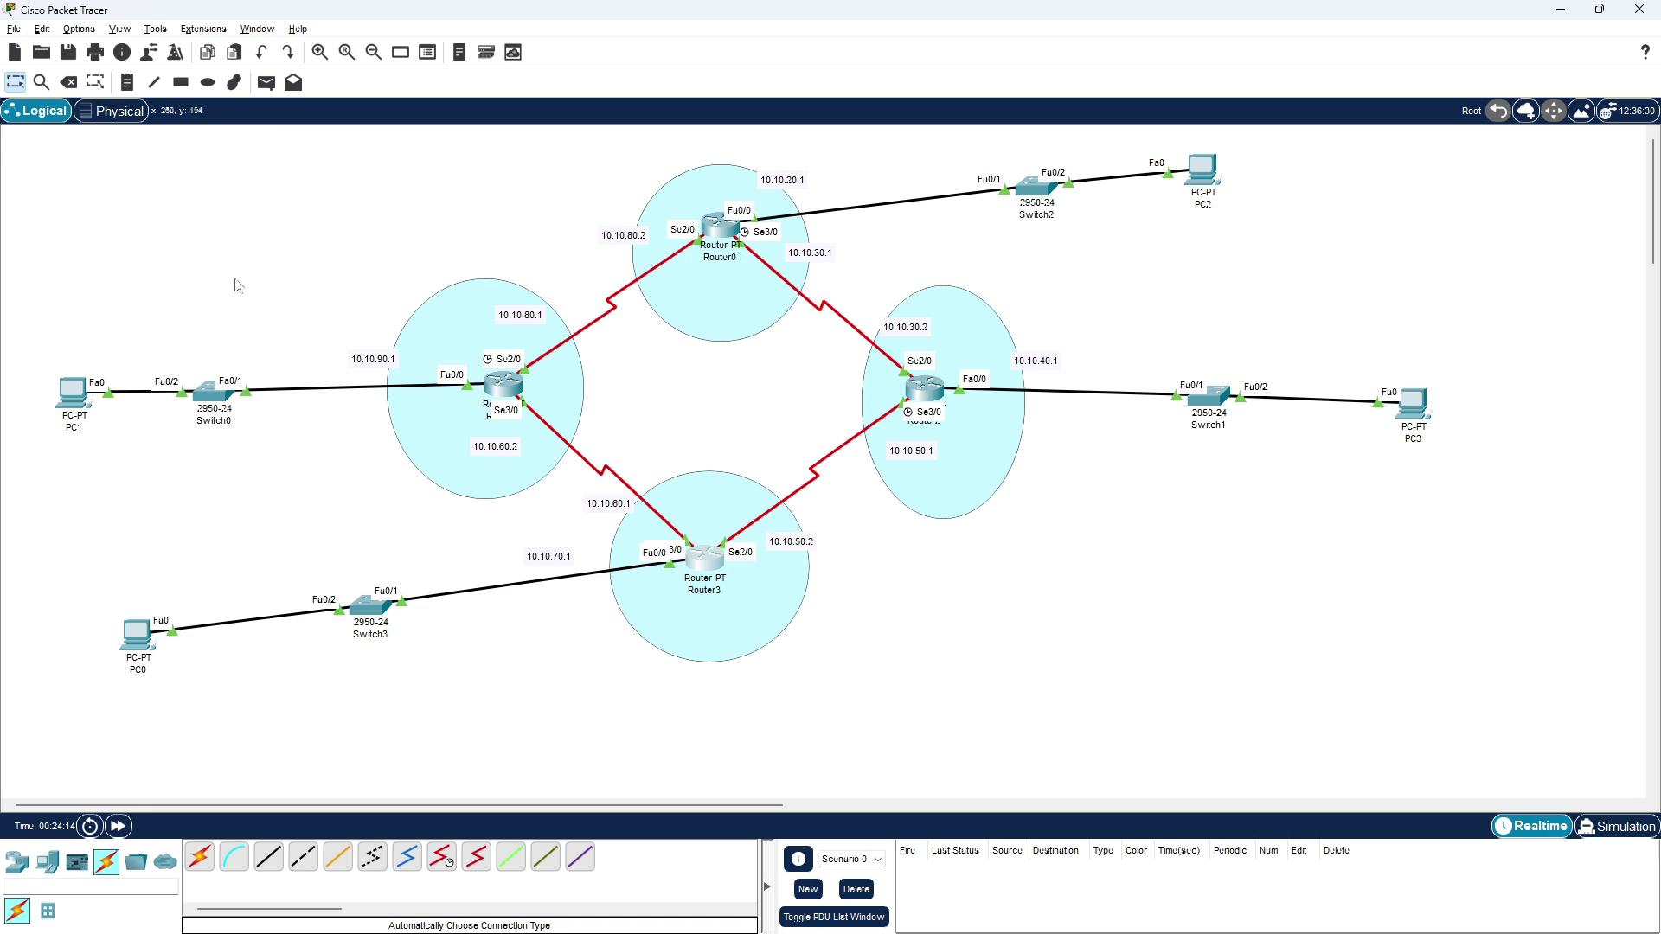
- Give PC1 the static IPv4 address 10.10.90.2, mask 255.0.0.0 and default gateway 10.10.90.1, and close its window
left_click(266, 87)
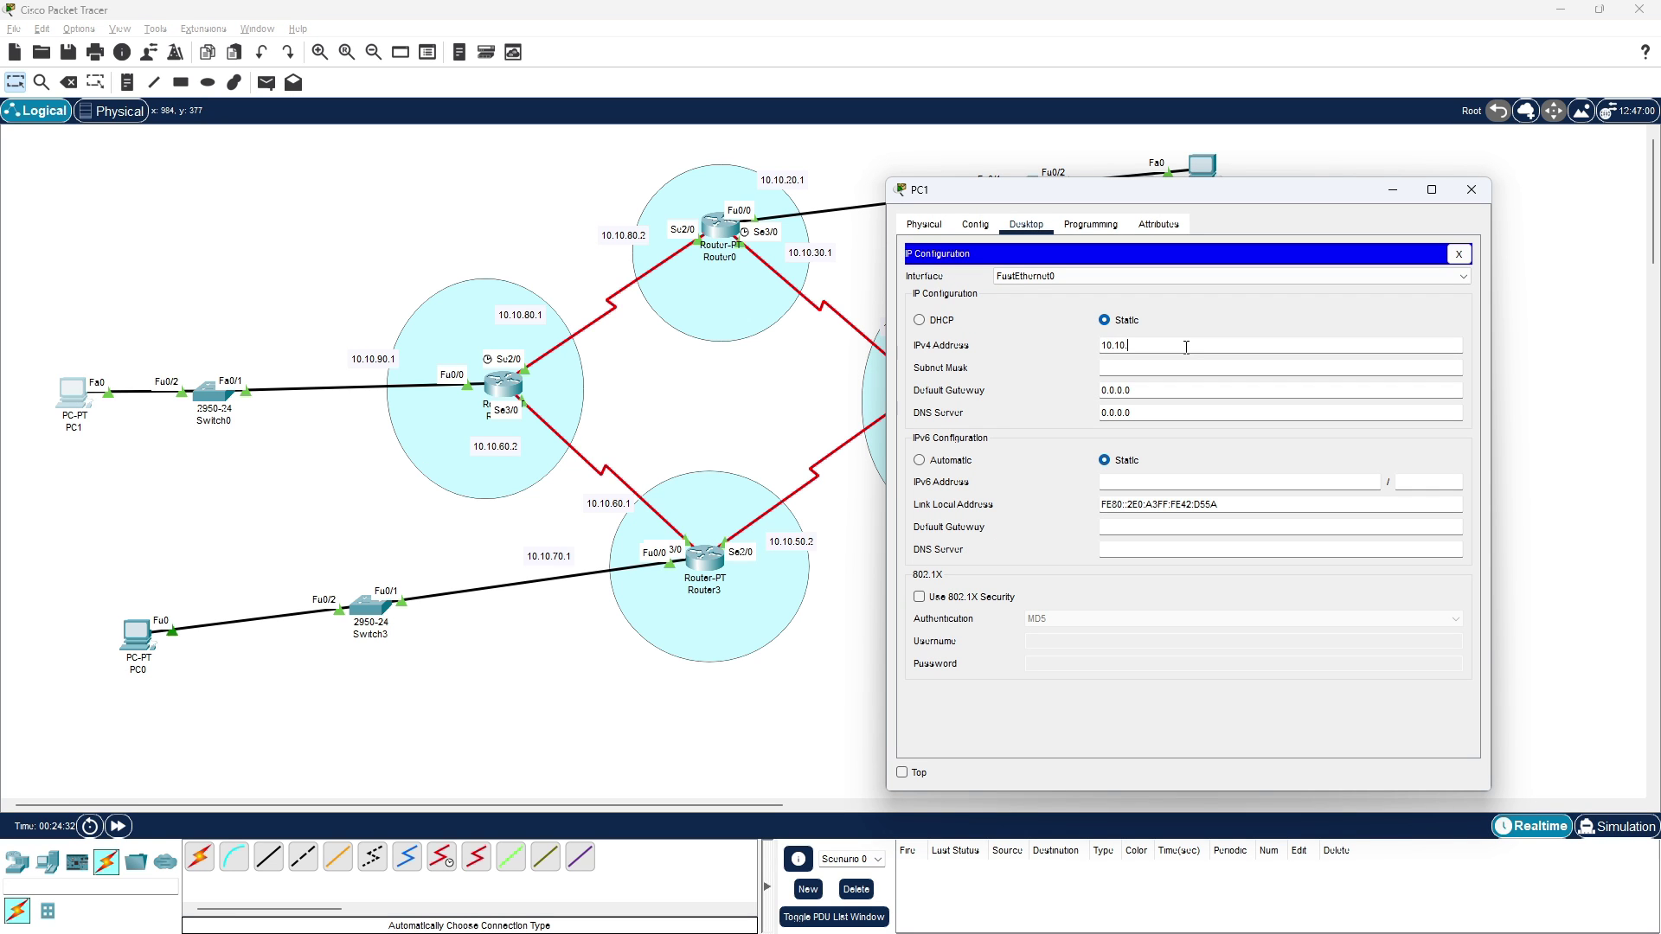
key("Tab")
key("Tab")
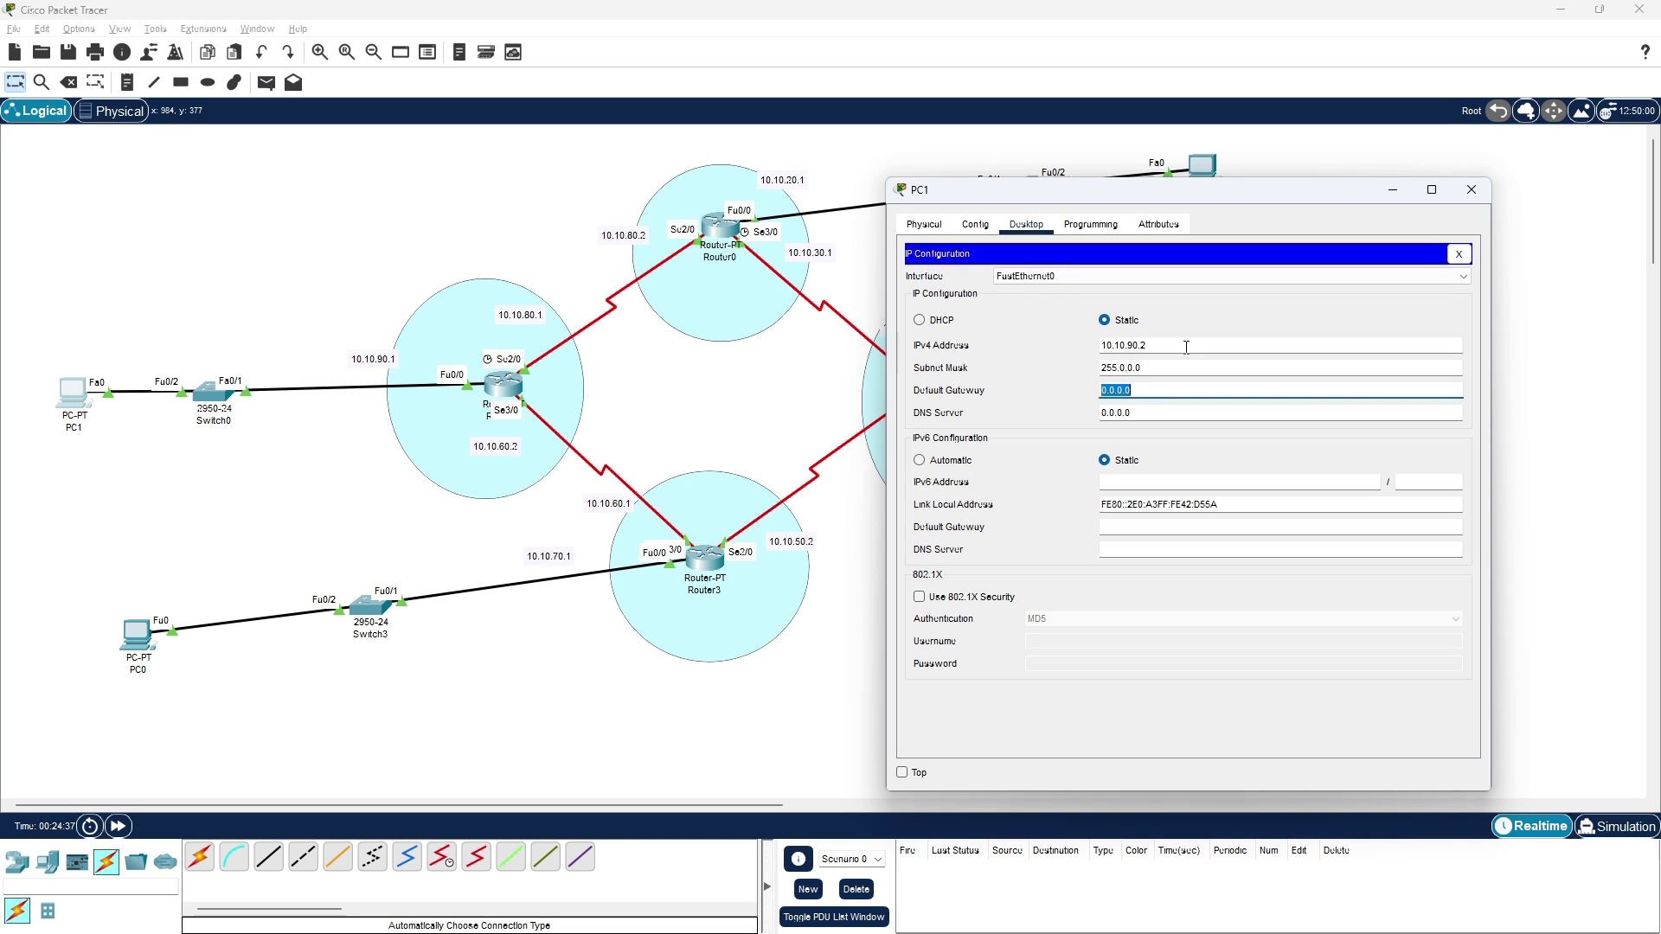
type("10")
left_click(1460, 254)
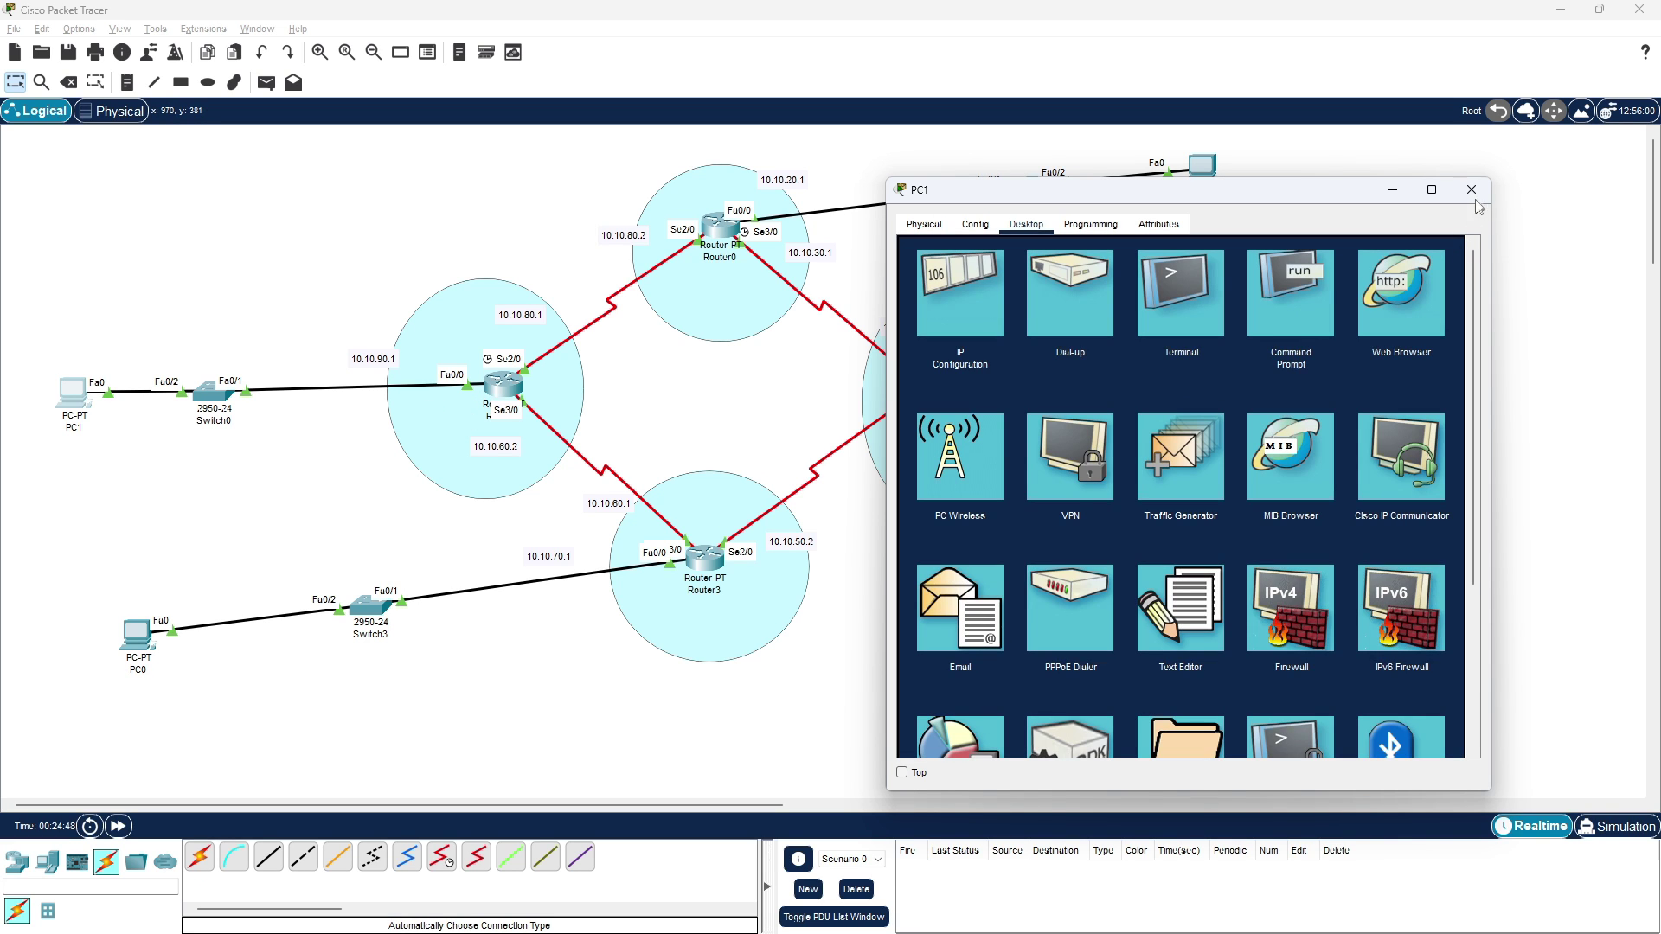
left_click(1474, 196)
- Give PC2 the static IPv4 address 10.10.20.2 with mask 255.0.0.0 and fill in its default gateway on the 10.10.20 network
left_click(1203, 169)
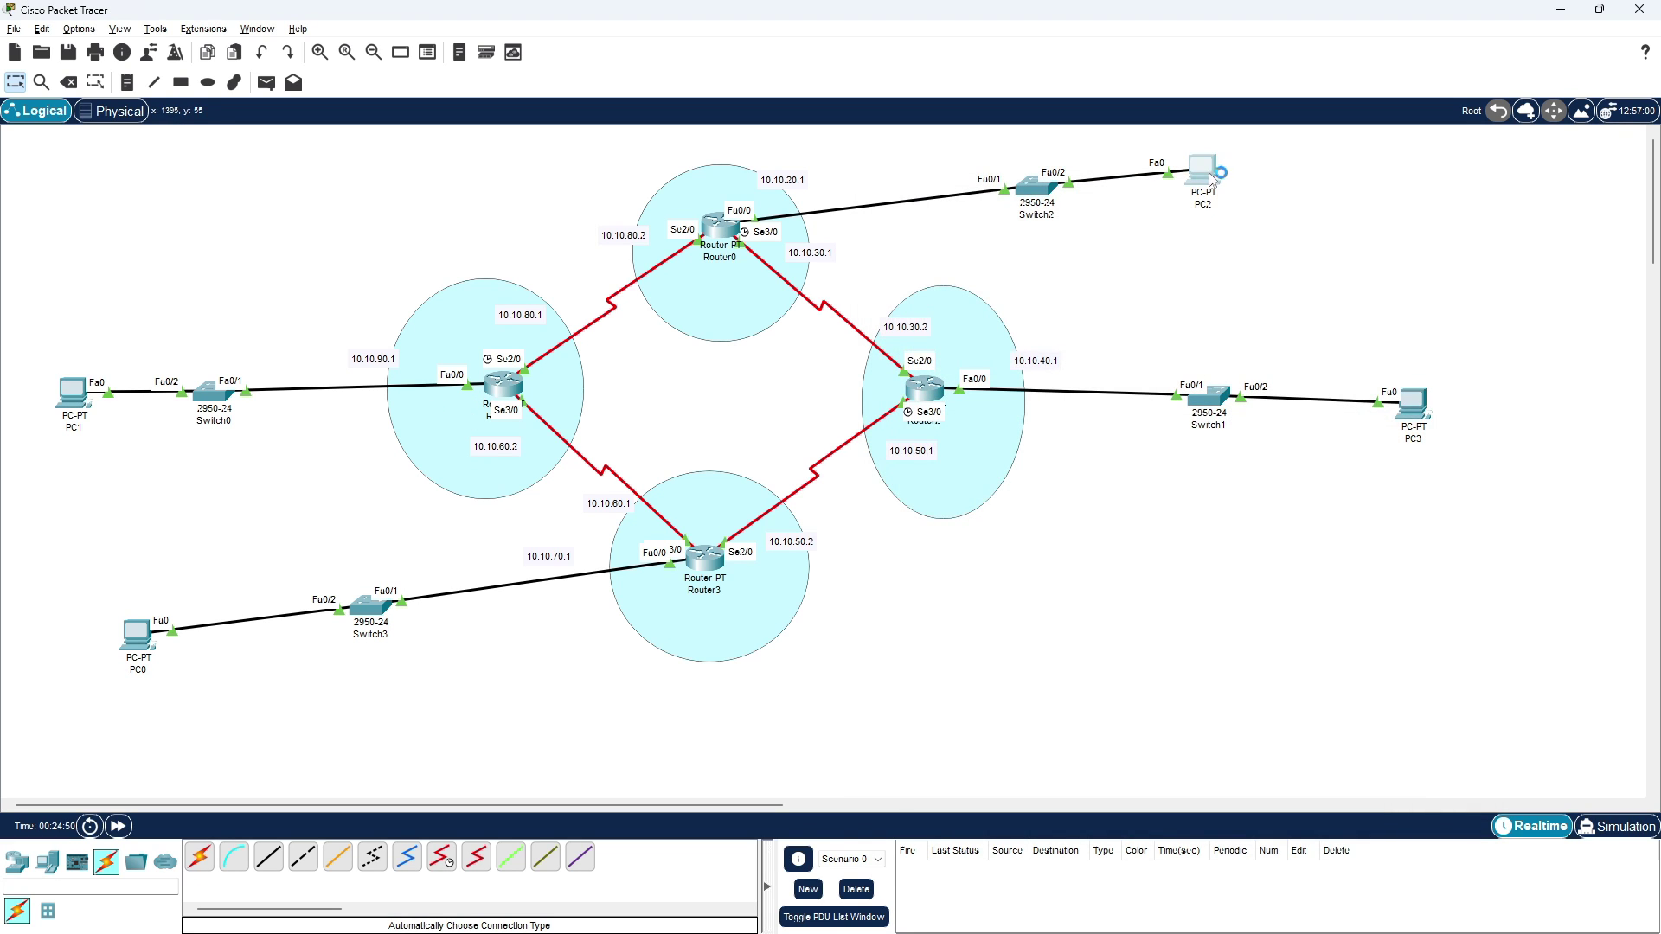
left_click_drag(947, 221, 600, 254)
left_click(376, 284)
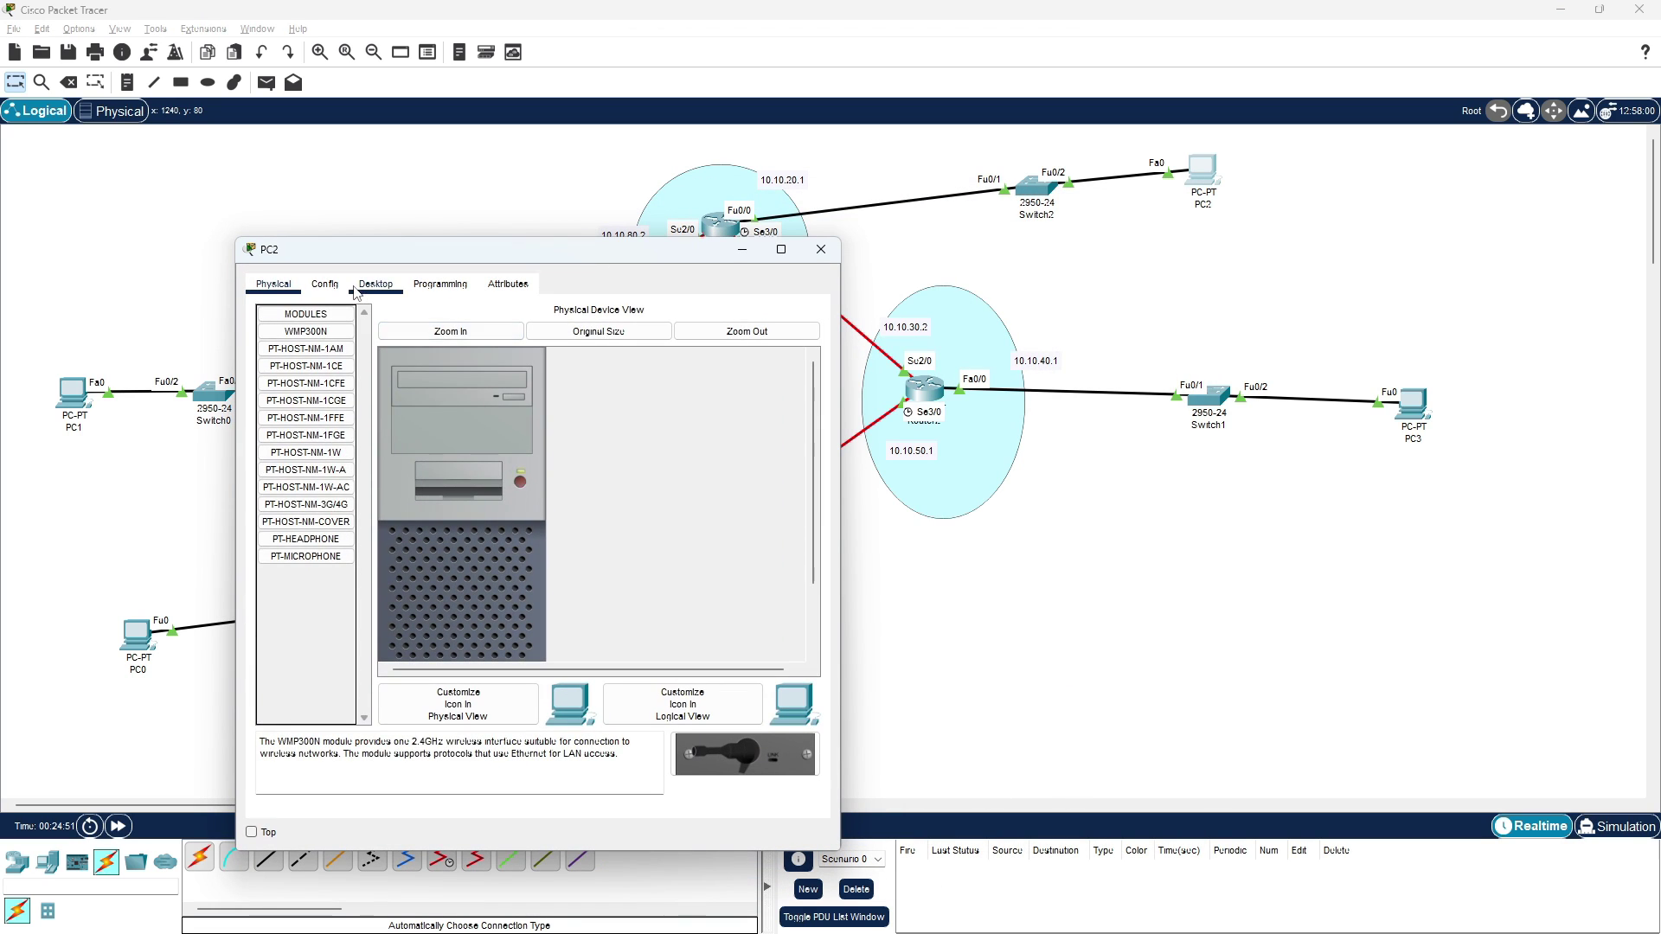
left_click(300, 341)
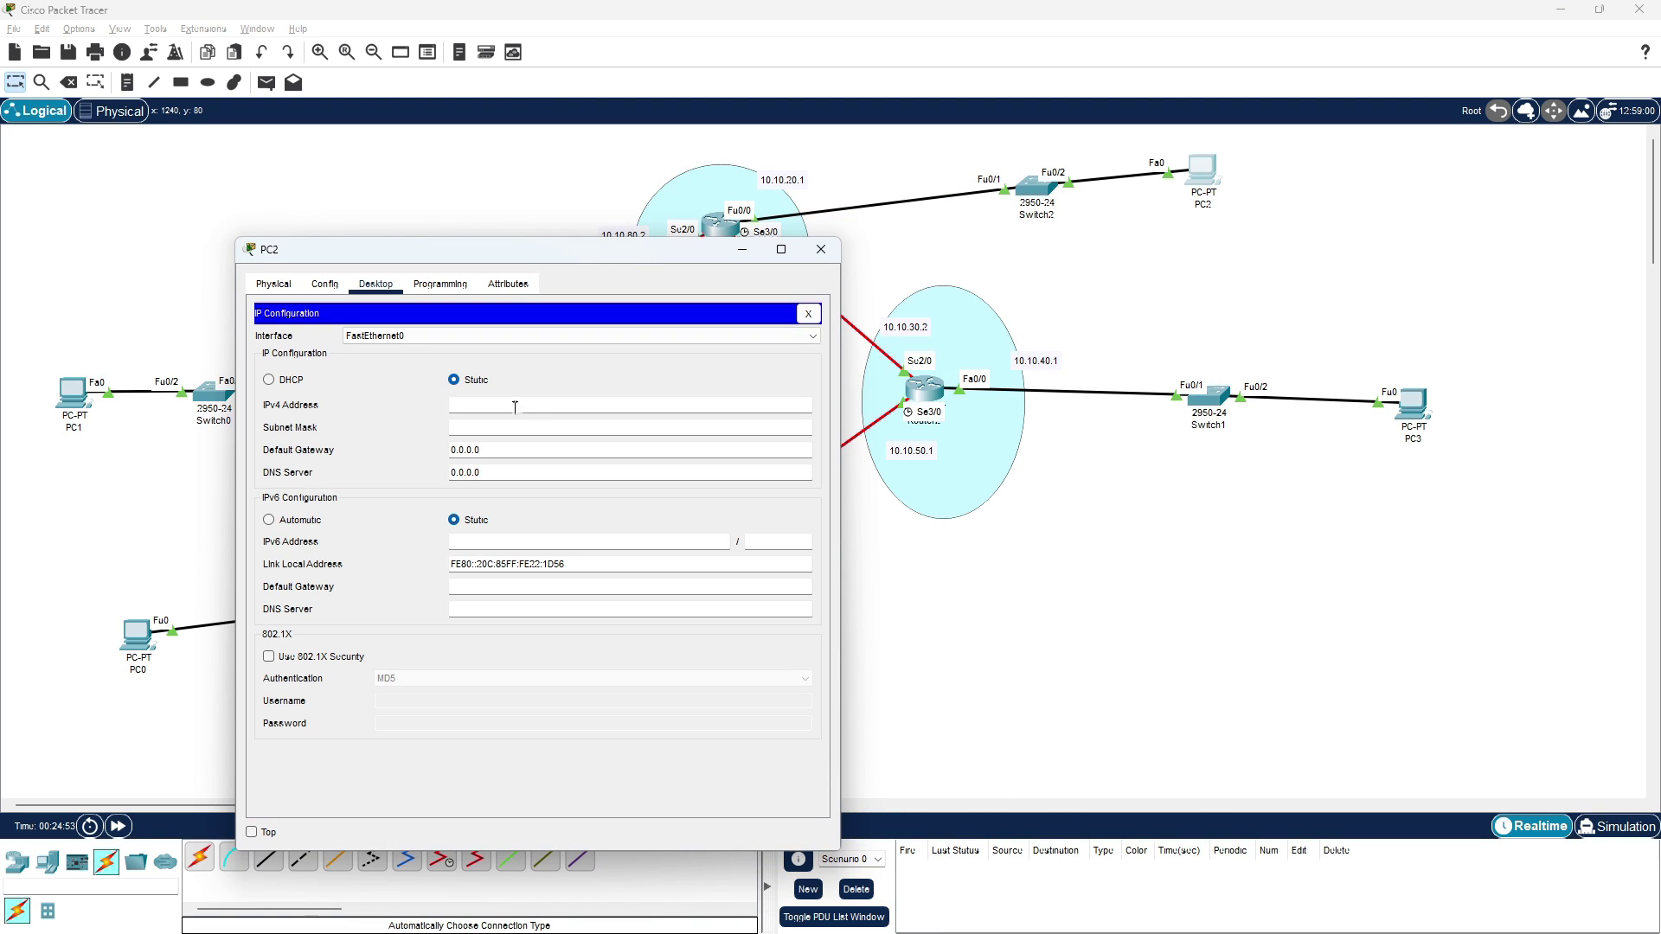
type("10.10.20.2")
key("Tab")
key("Tab")
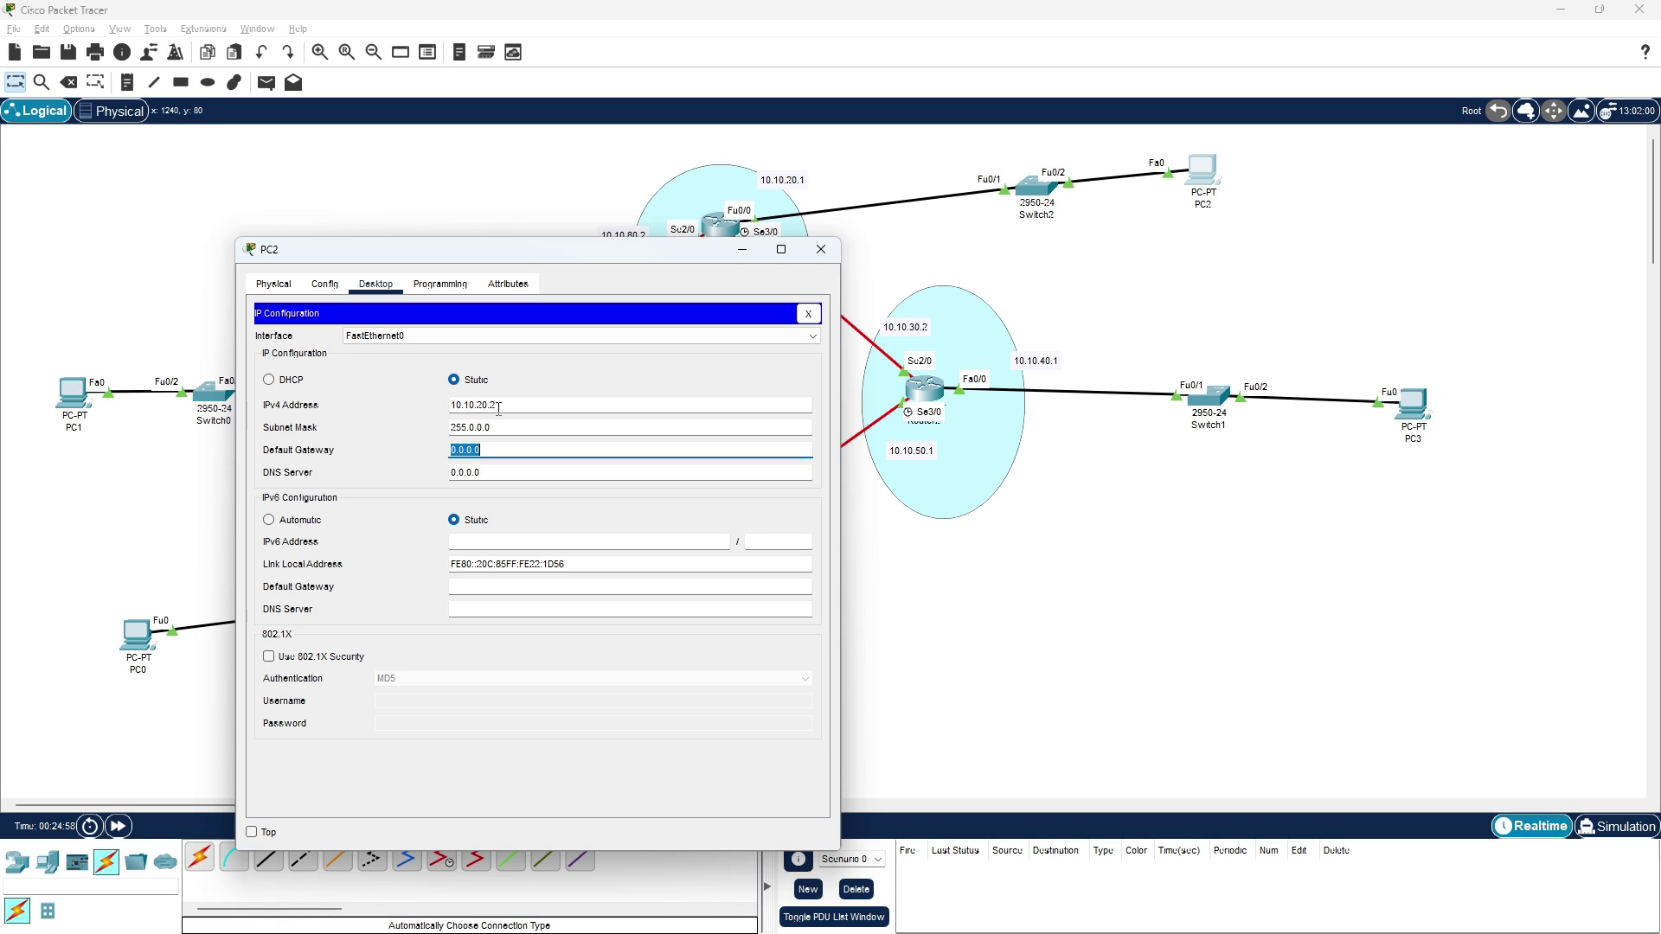
type("10.10.20")
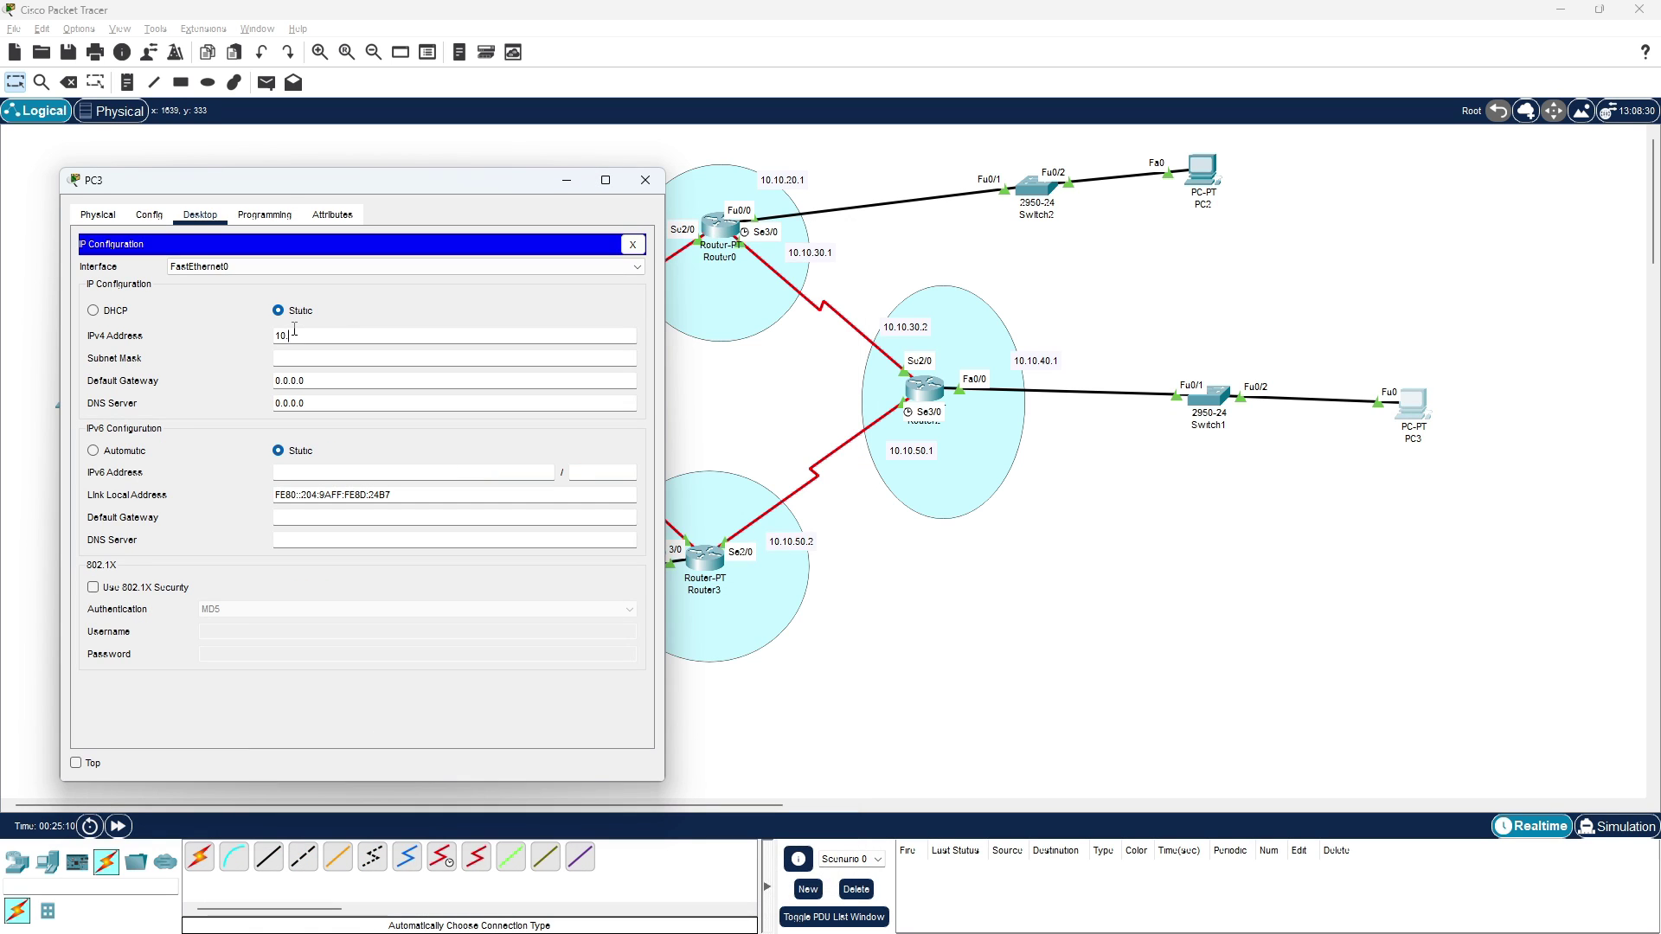
- Give PC3 the static IPv4 address 10.10.40.2 with the default subnet mask and fill in its default gateway
left_click(294, 330)
type("10.10.40.2")
key("Tab")
key("Tab")
type("10")
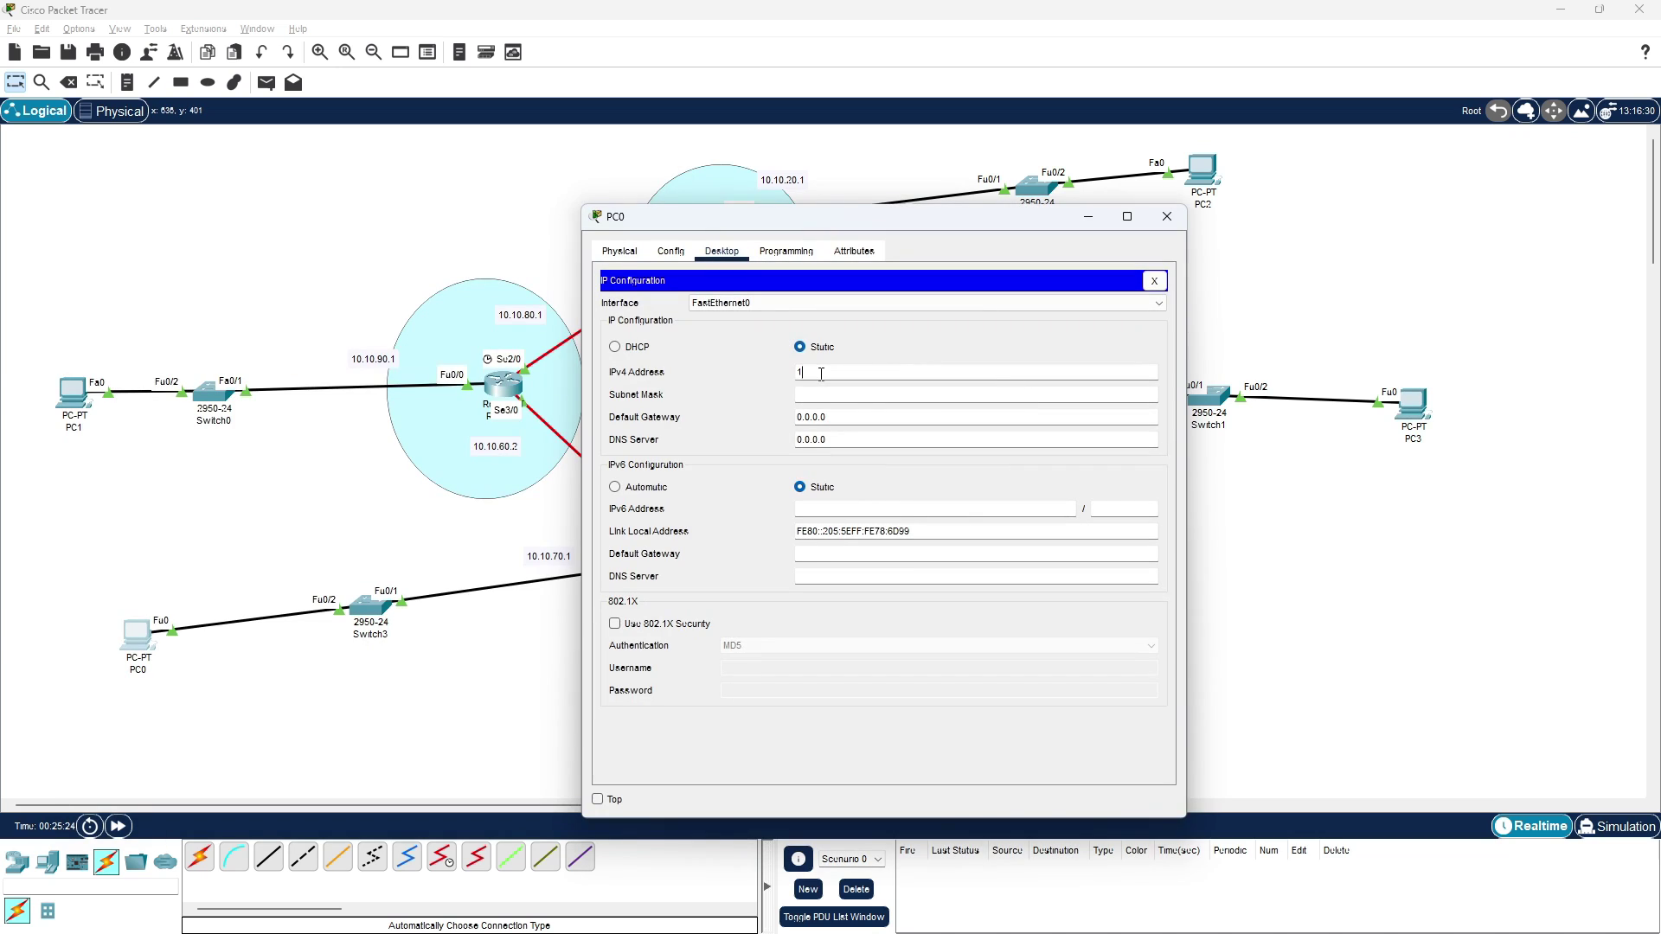
- Give PC0 the static IPv4 address 10.10.70.2, subnet mask 255.0.0.0 and default gateway 10.10.70.1
type("0.10.70.2")
key("Tab")
key("Tab")
type("1")
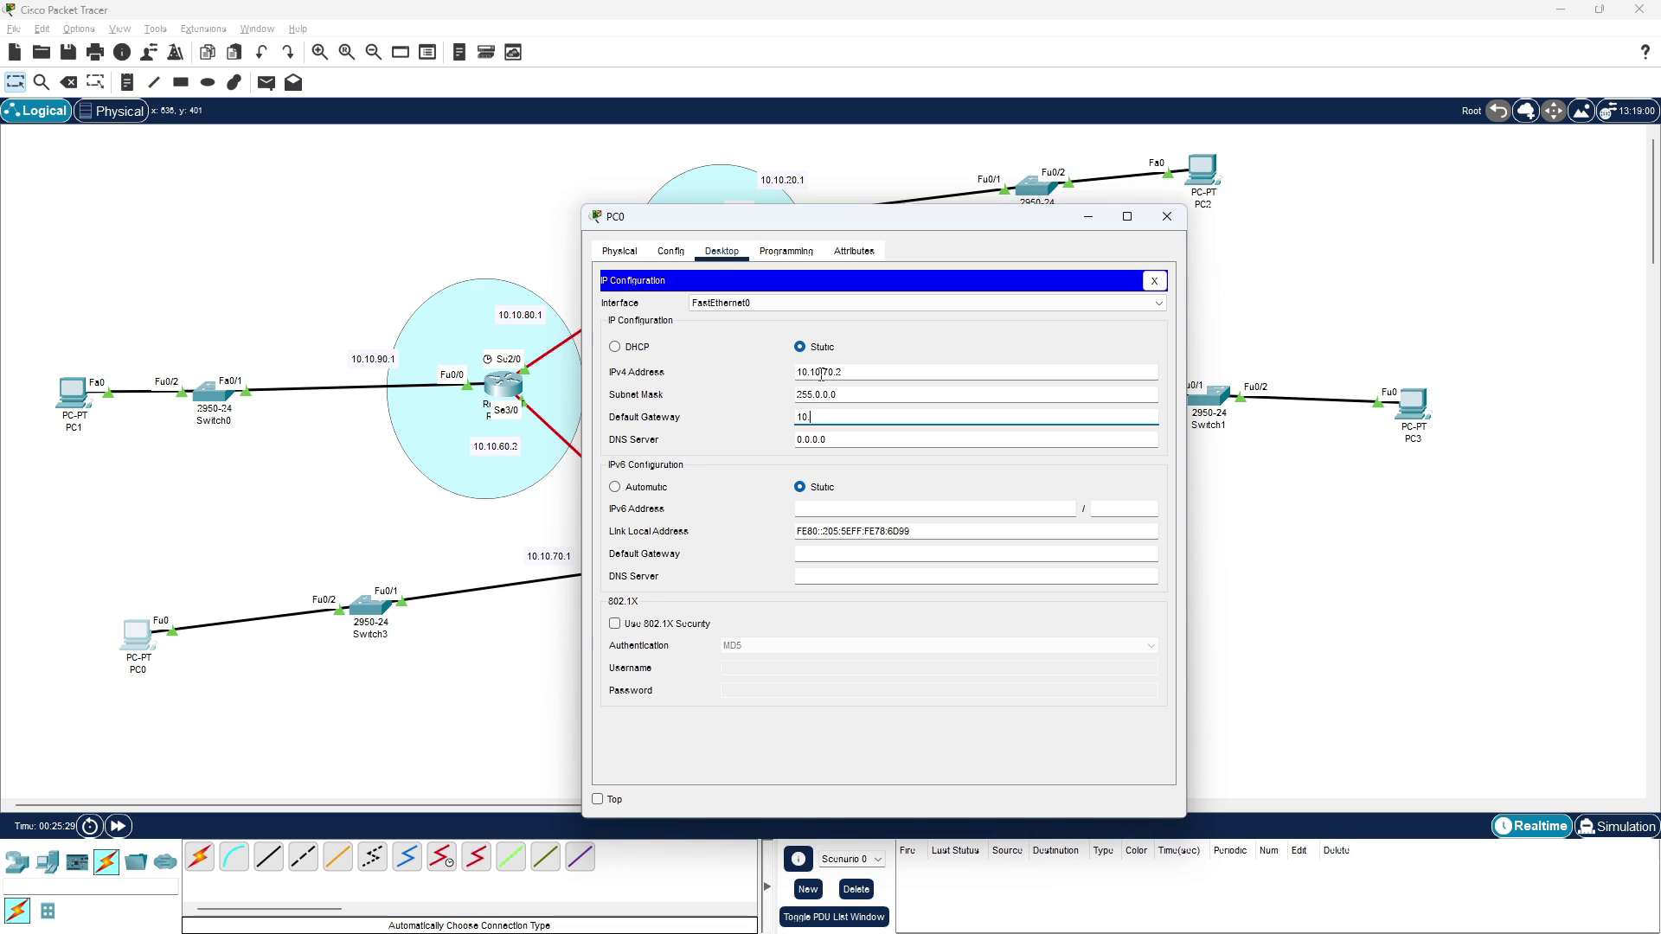
type("0.10.70.1")
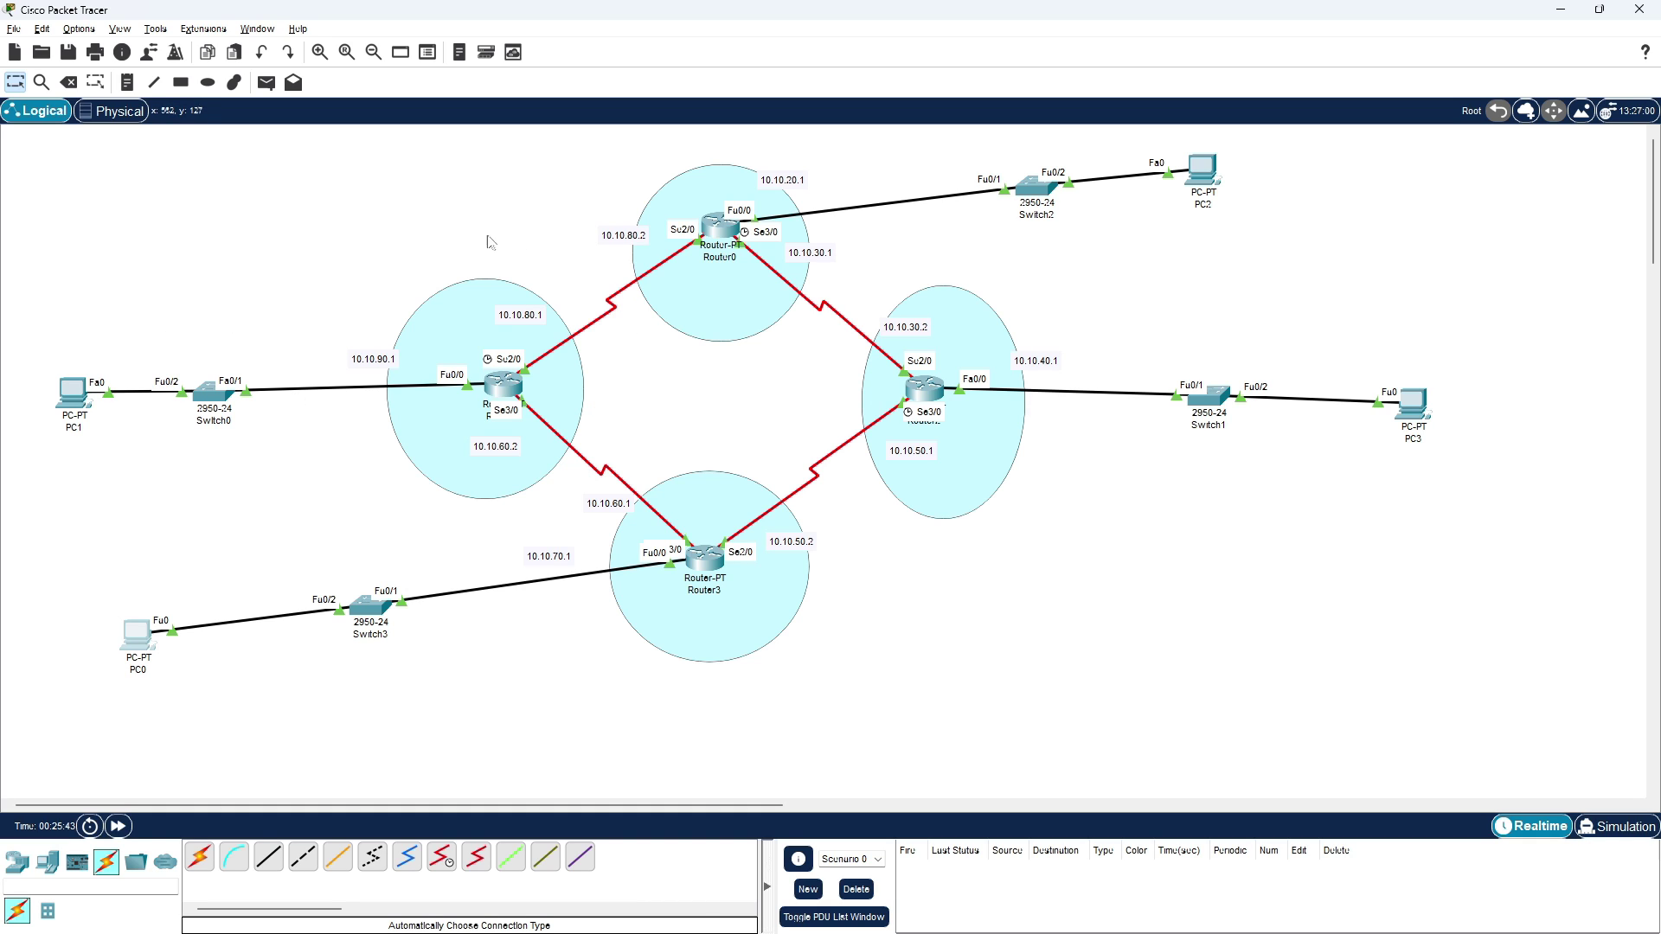
- Test connectivity from PC1 to PC3 by sending a simple PDU between them twice
left_click(266, 84)
mouse_move(80, 403)
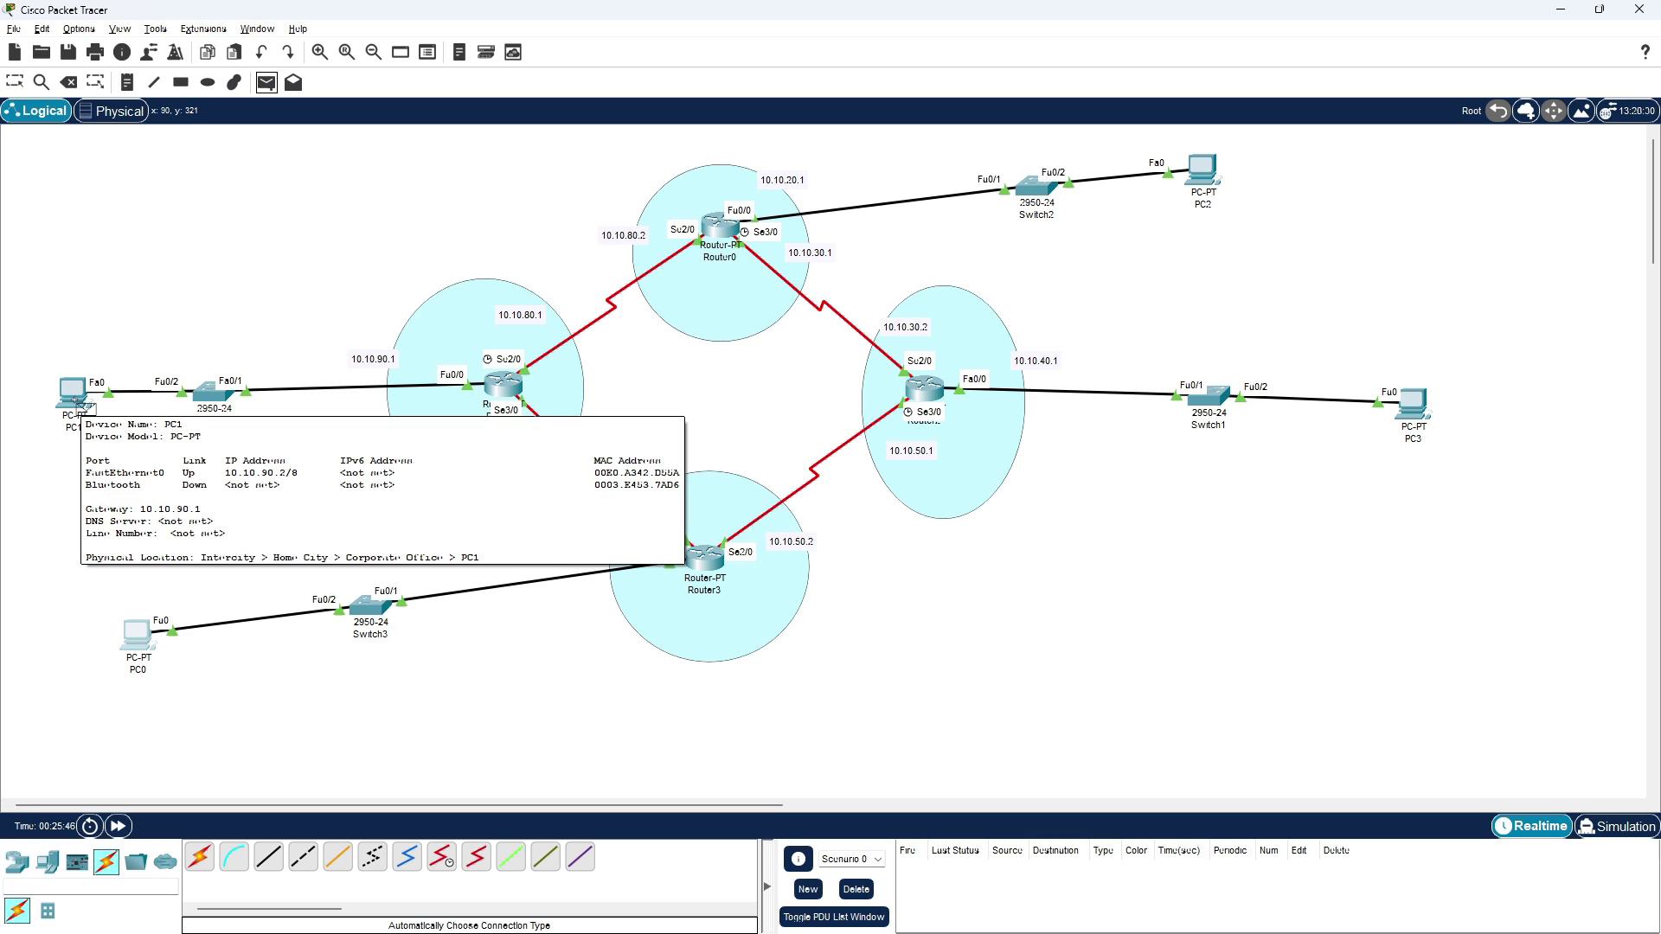
left_click(81, 403)
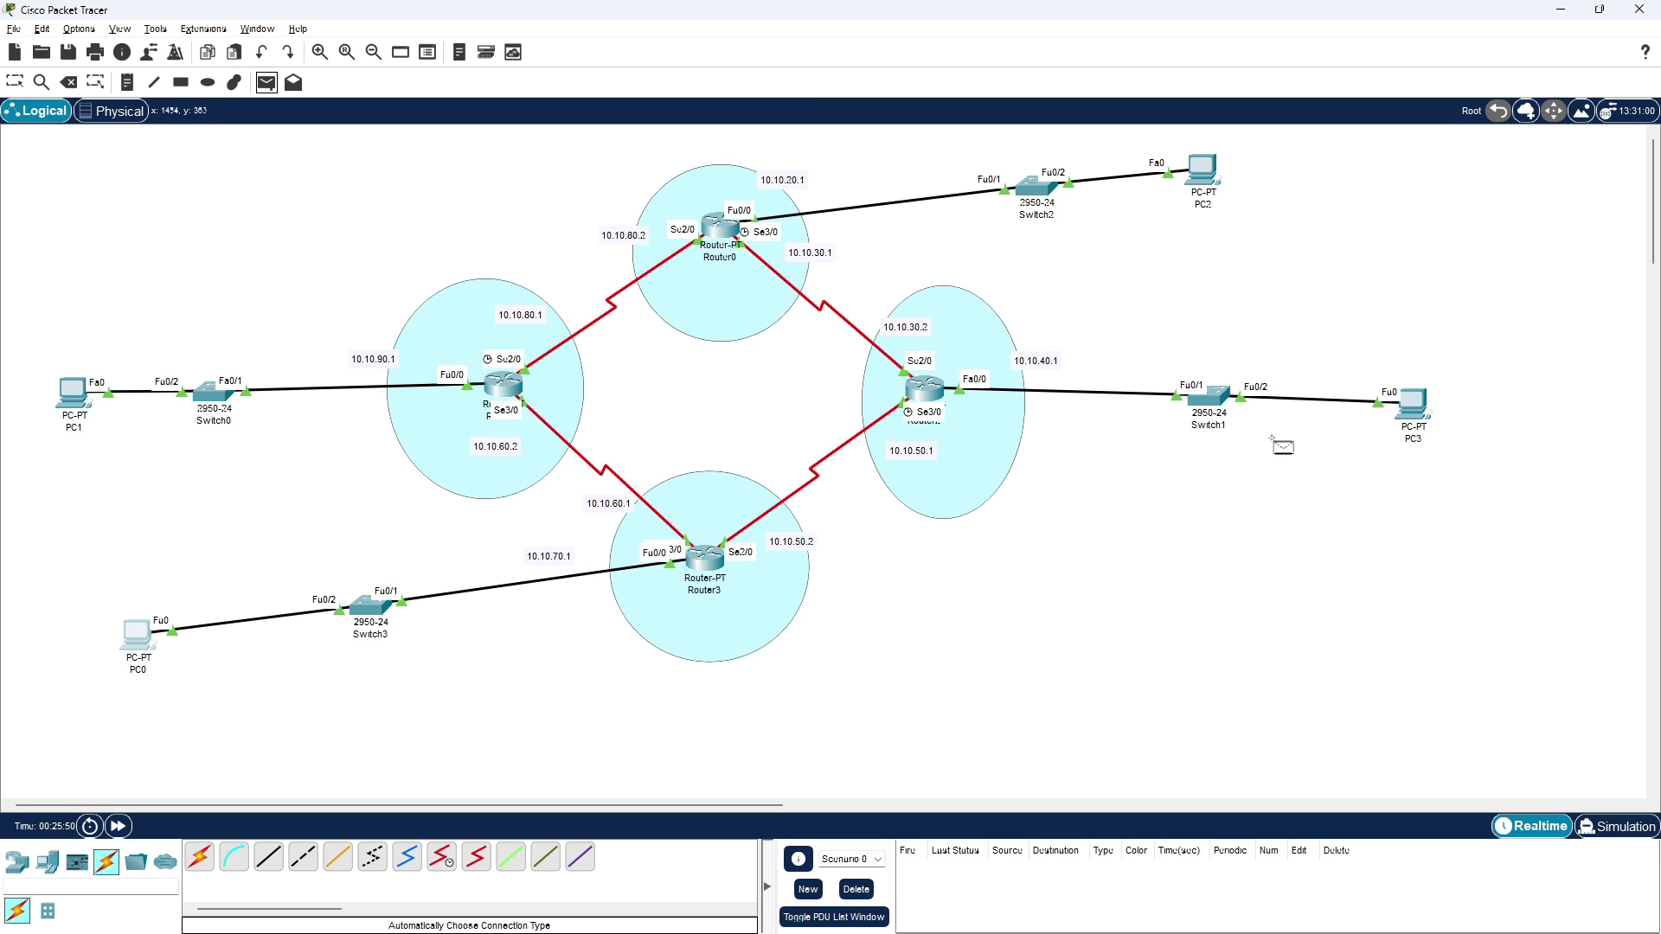
left_click(72, 396)
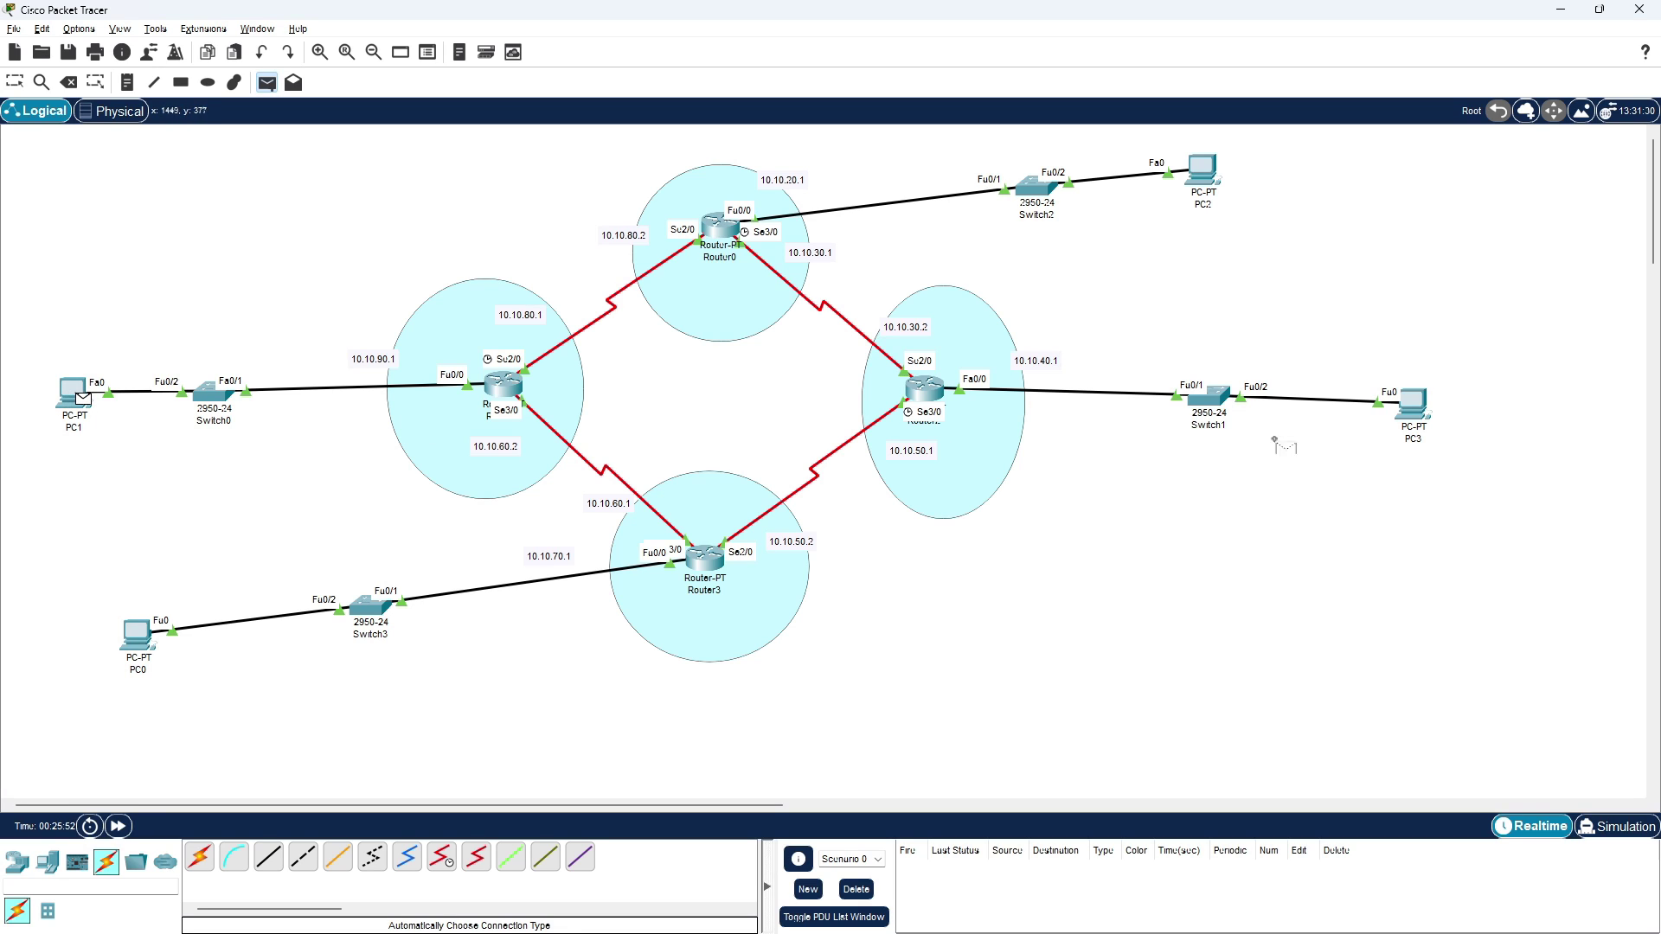
left_click(1422, 415)
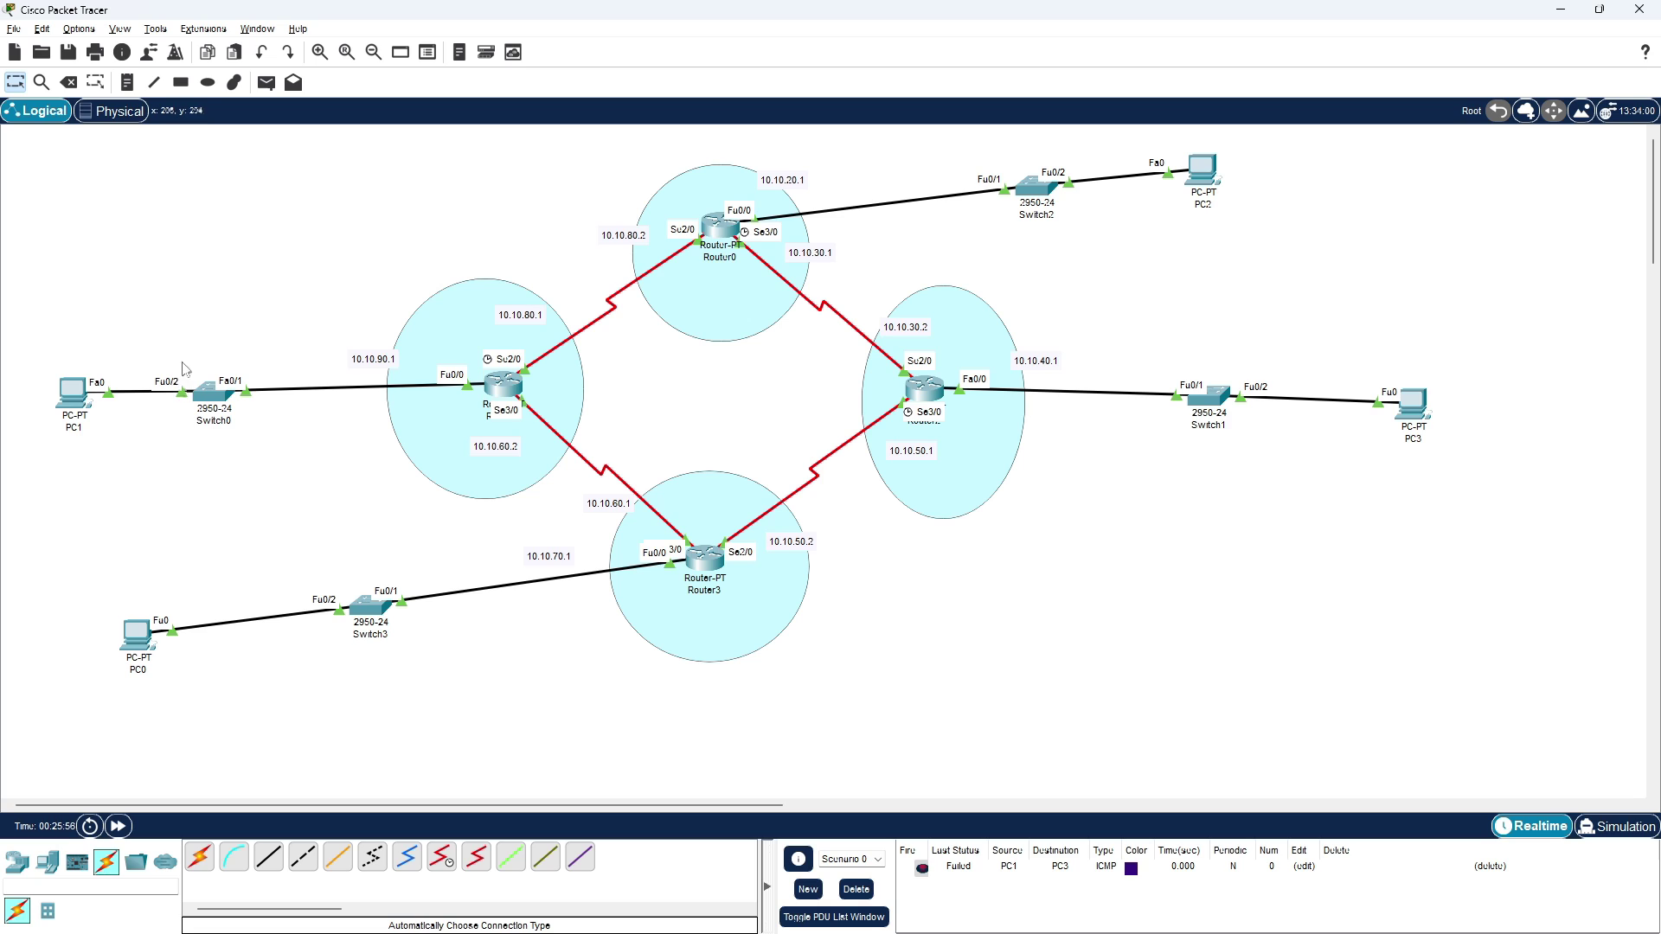
left_click(267, 82)
left_click(74, 392)
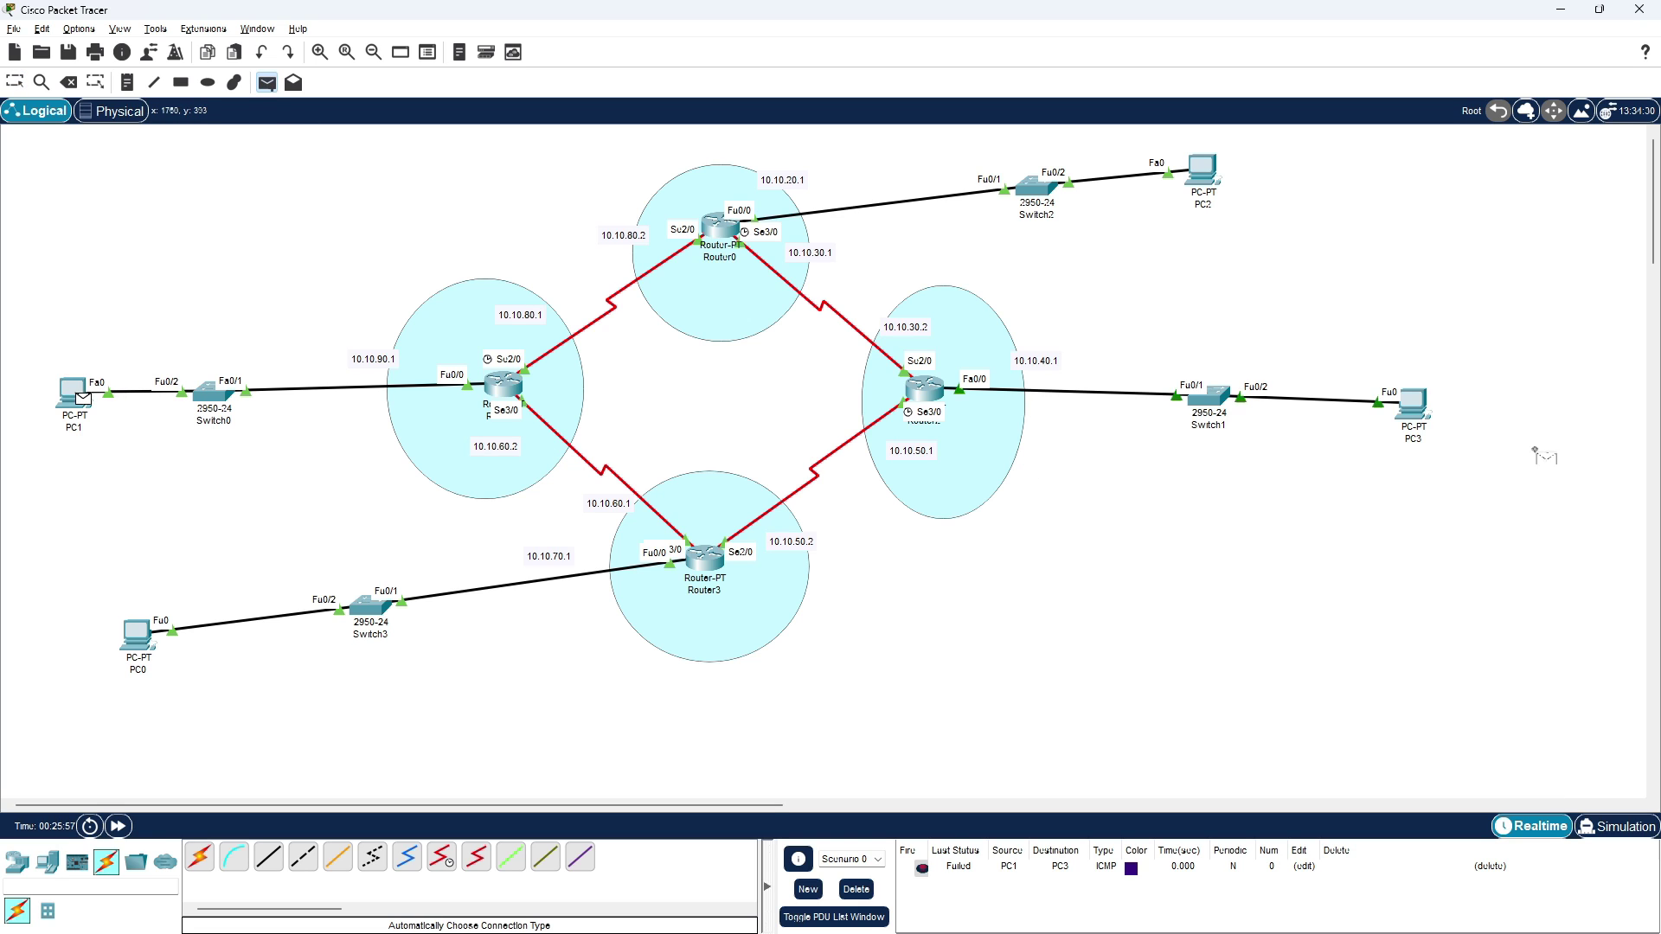
left_click(1426, 414)
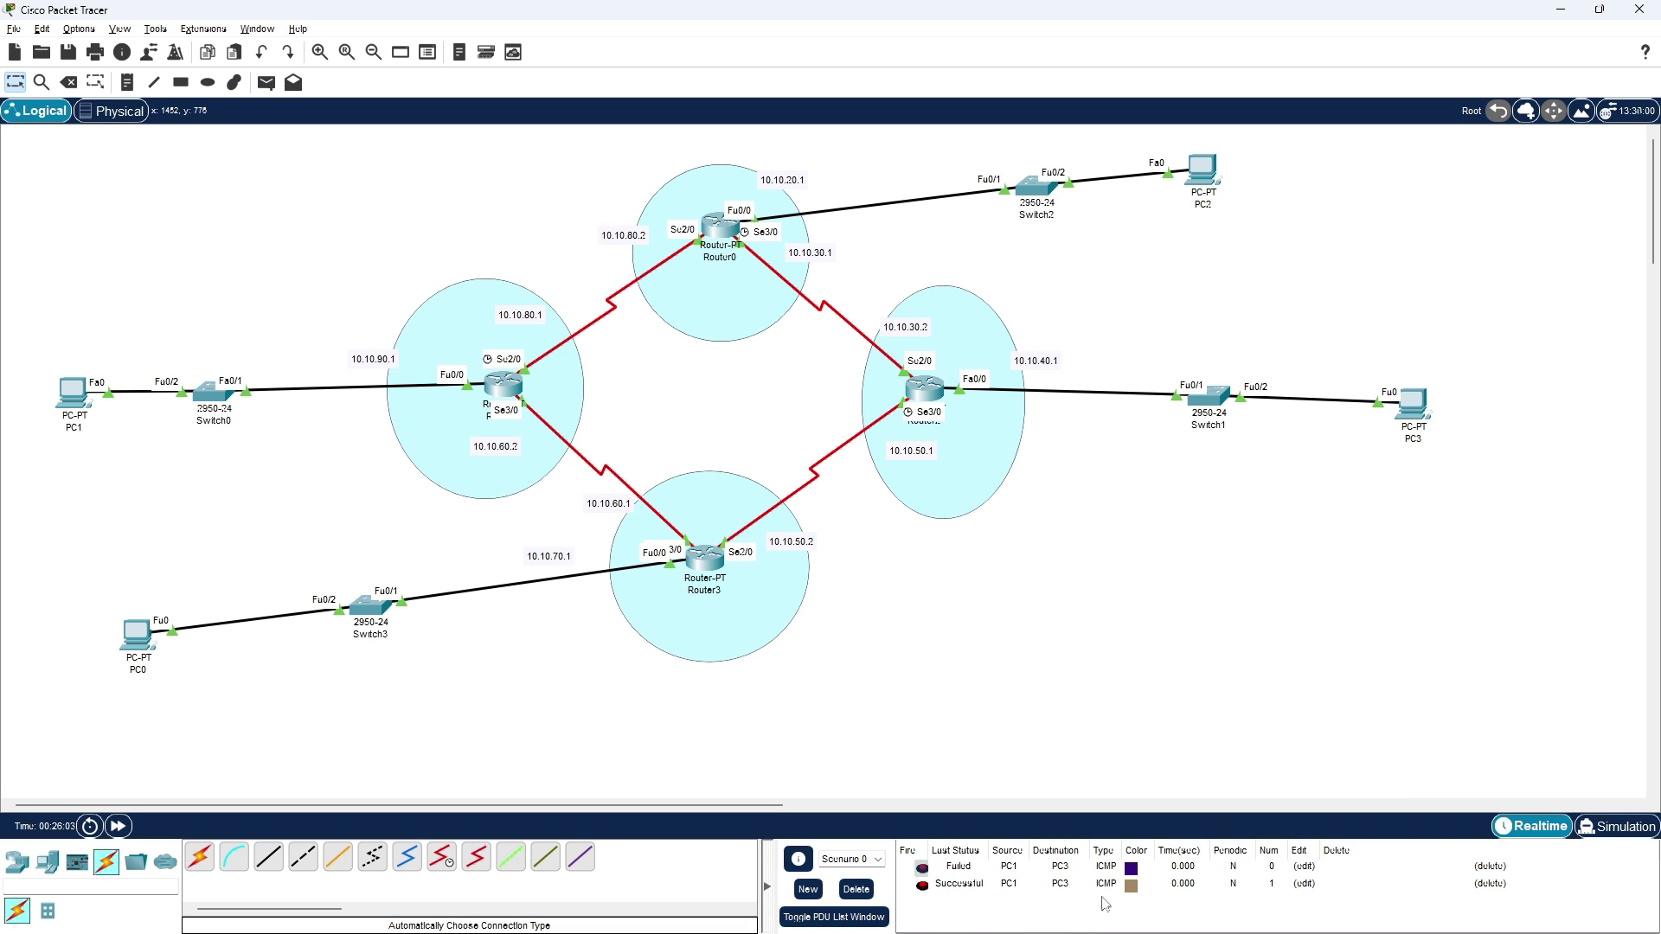
- Test connectivity from PC1 to PC2 by sending a simple PDU between them twice
left_click(267, 82)
left_click(86, 394)
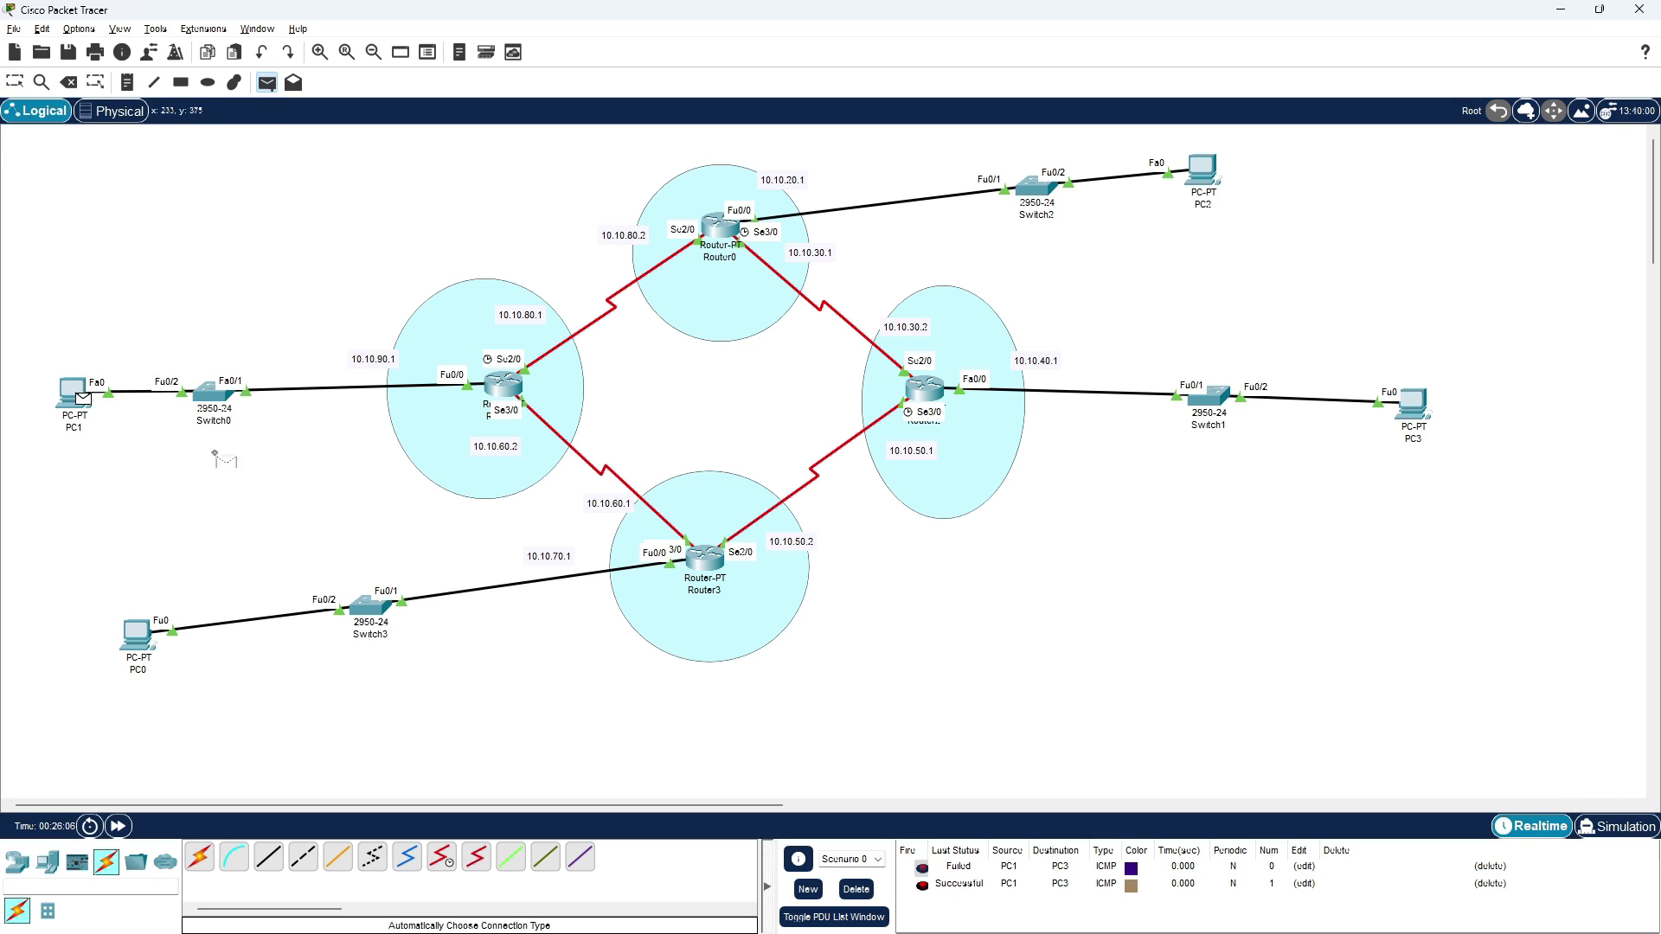
left_click(1211, 178)
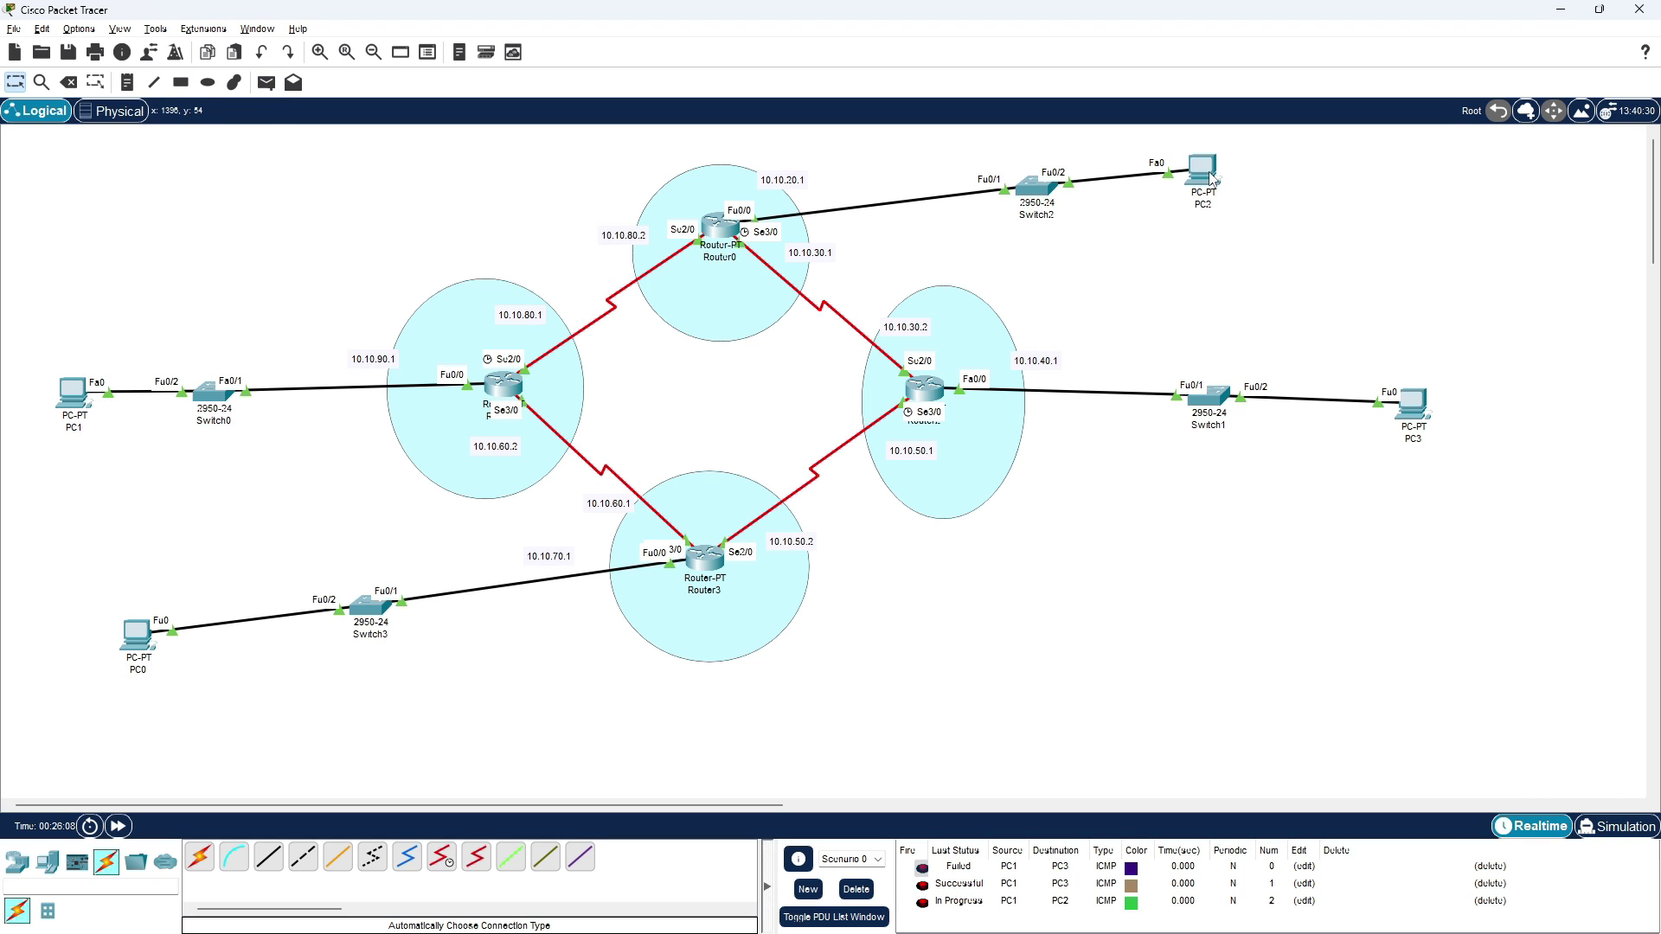
left_click(266, 83)
left_click(76, 396)
left_click(1216, 179)
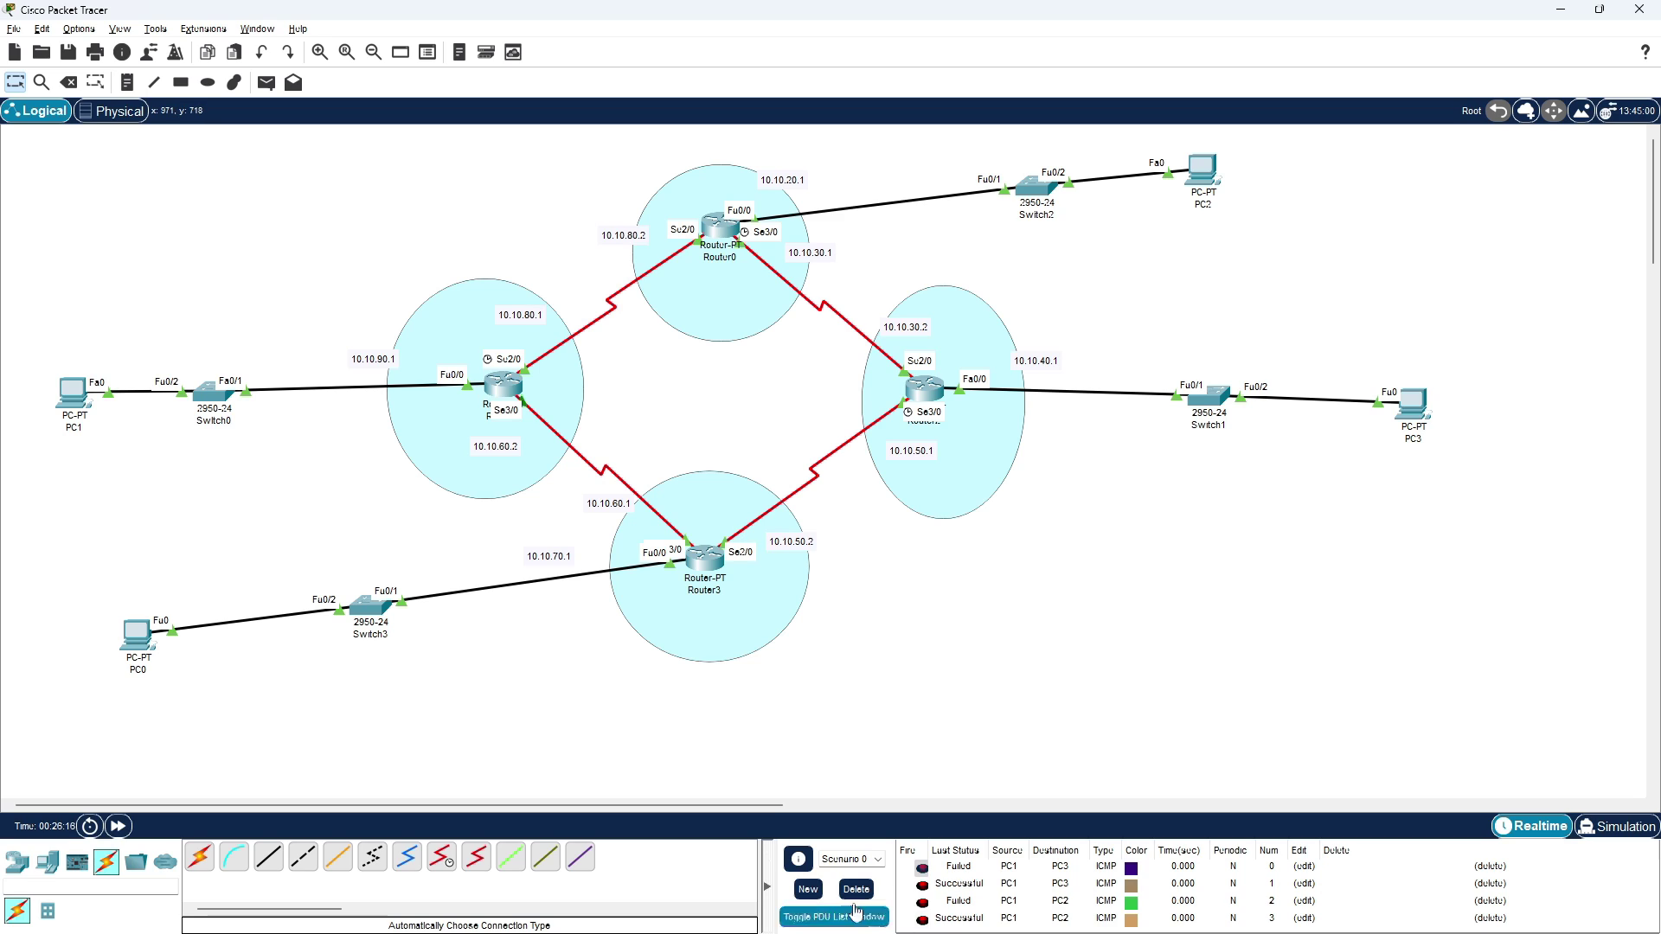
- Delete the current PDU scenario and send simple PDUs from PC1 to PC0 and from PC0 to PC1
left_click(875, 895)
left_click(267, 82)
left_click(77, 394)
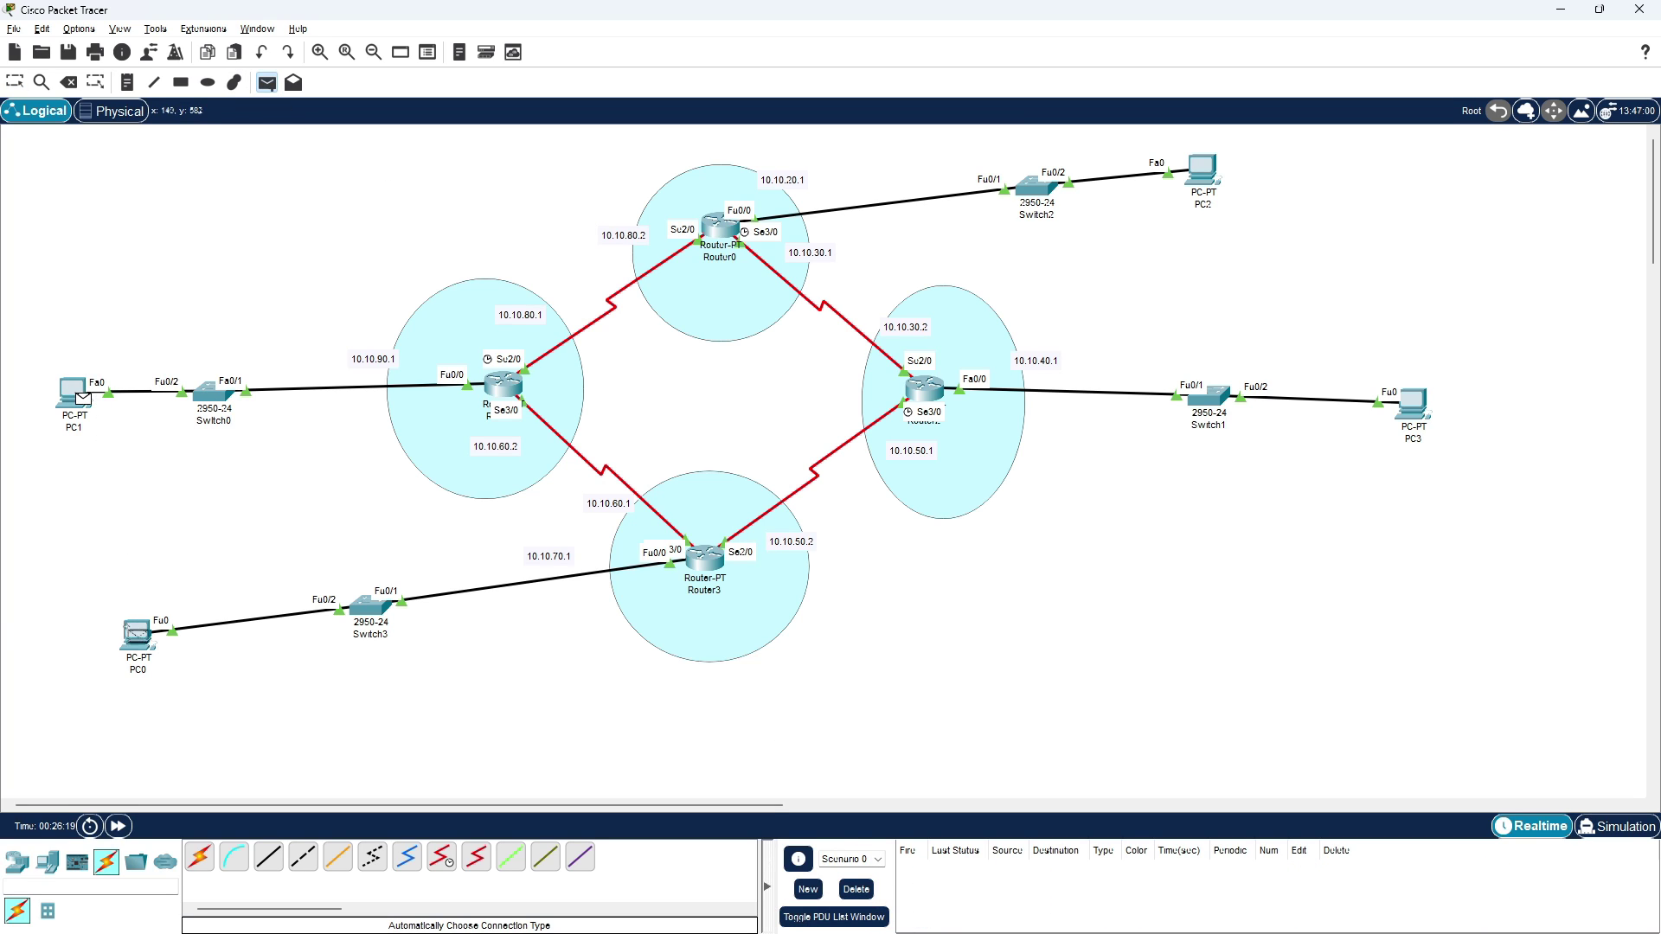
left_click(144, 644)
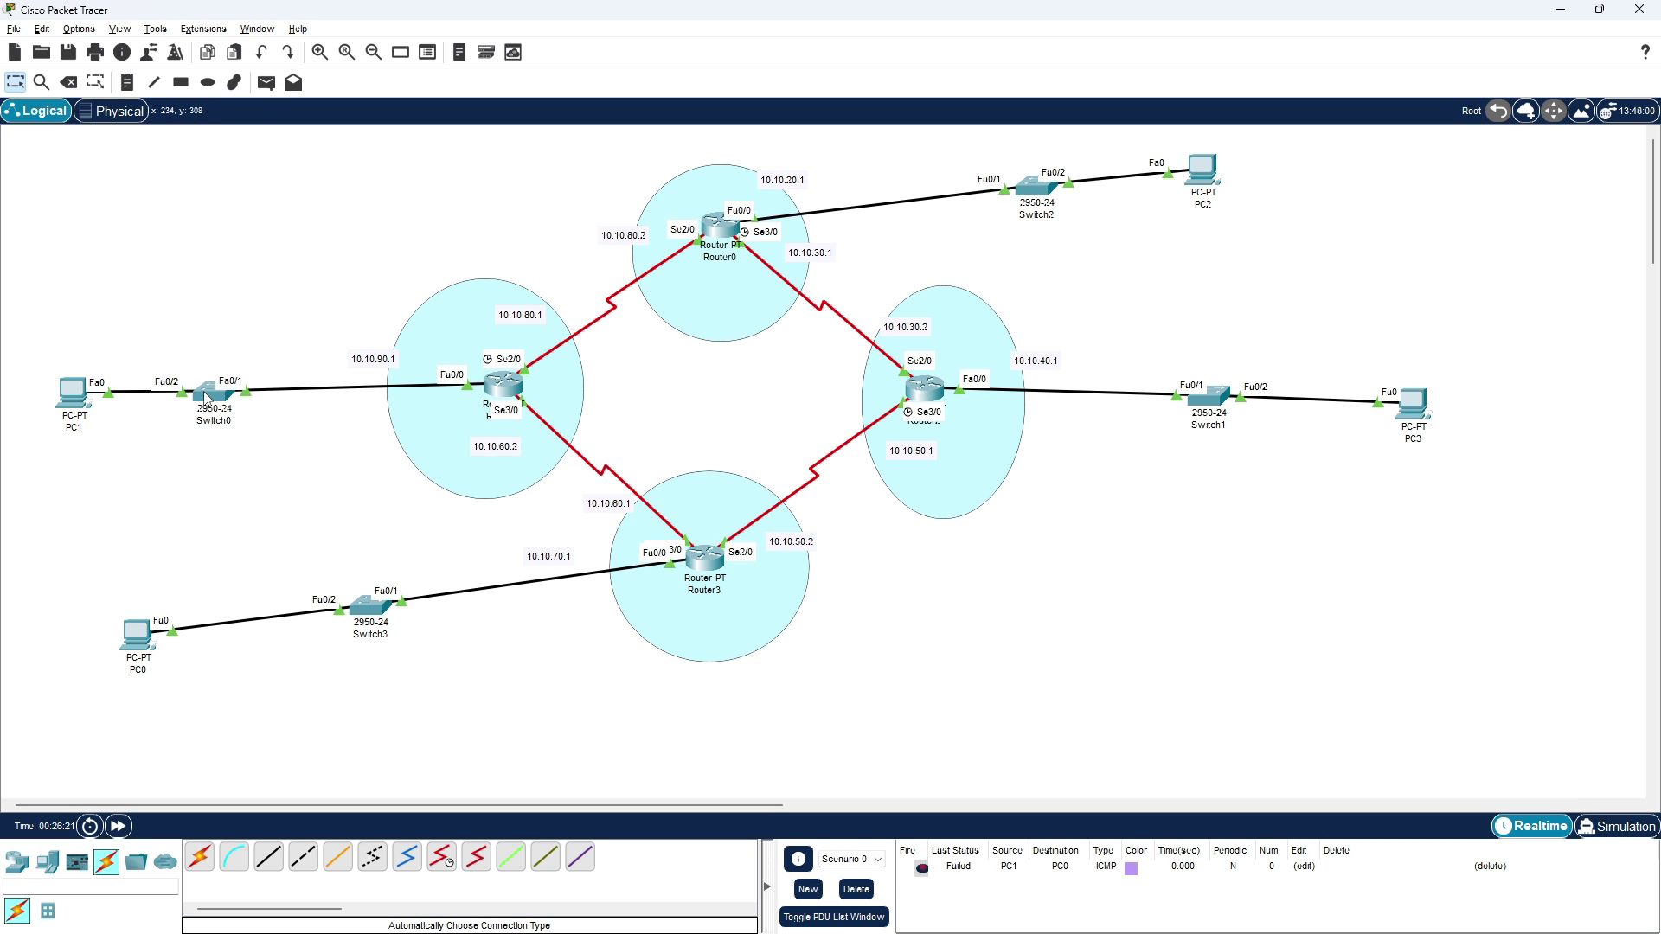
left_click(266, 82)
left_click(141, 638)
left_click(74, 393)
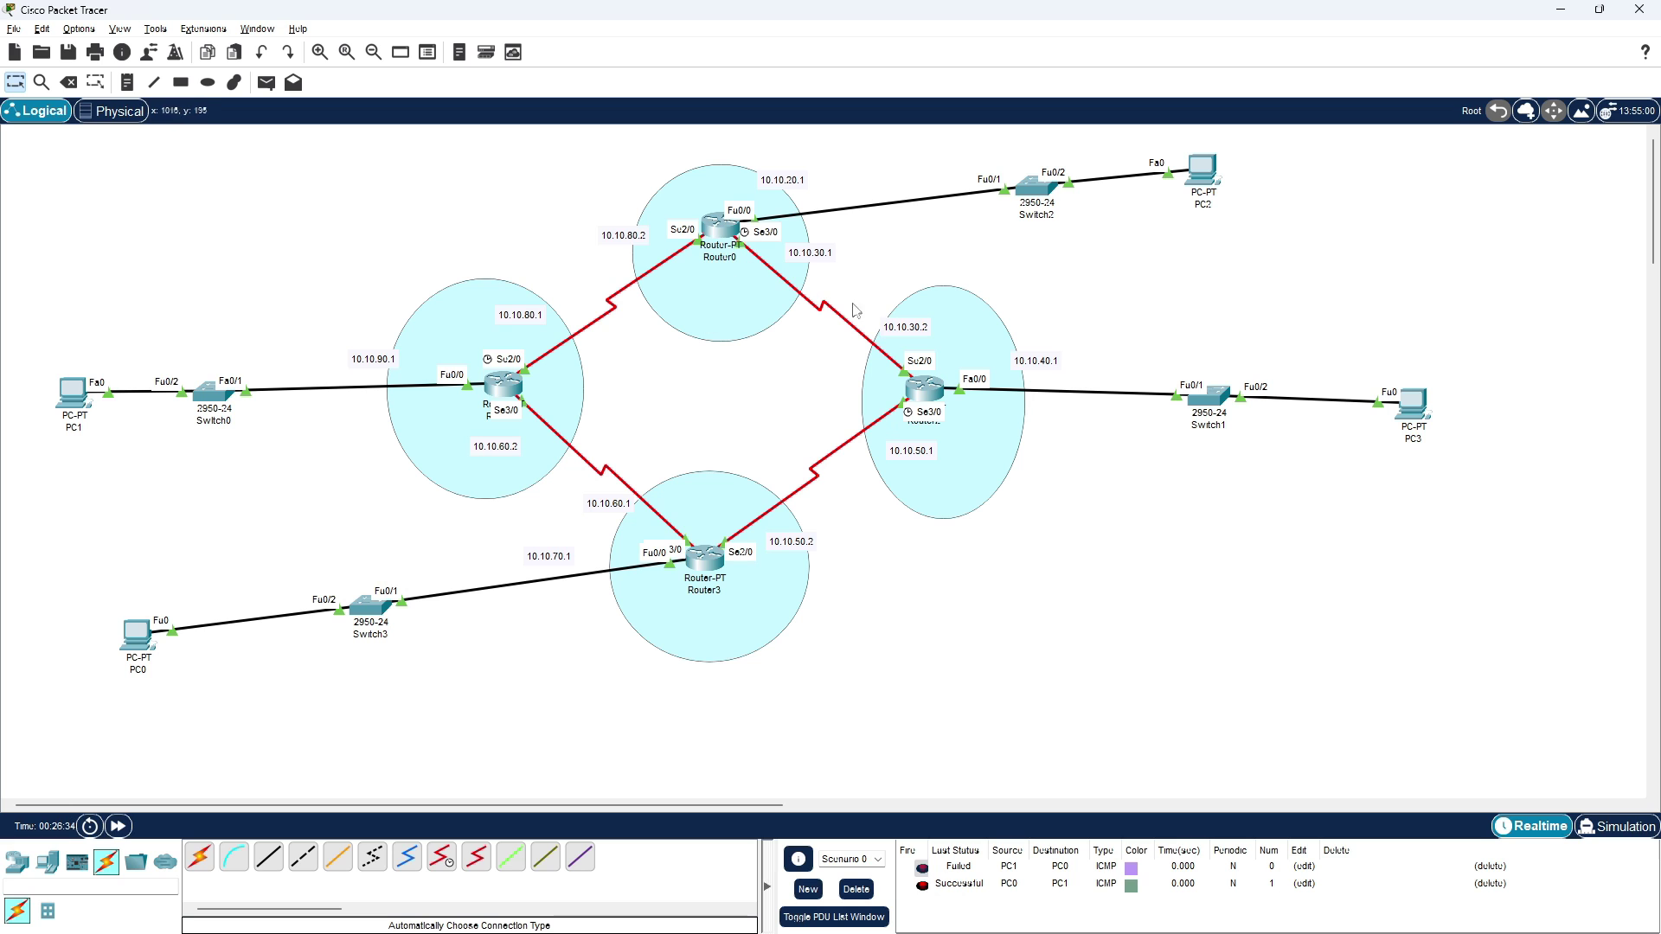
- Ping 10.10.20.2 from PC1's command prompt
left_click(72, 394)
left_click_drag(865, 216, 453, 257)
left_click(557, 363)
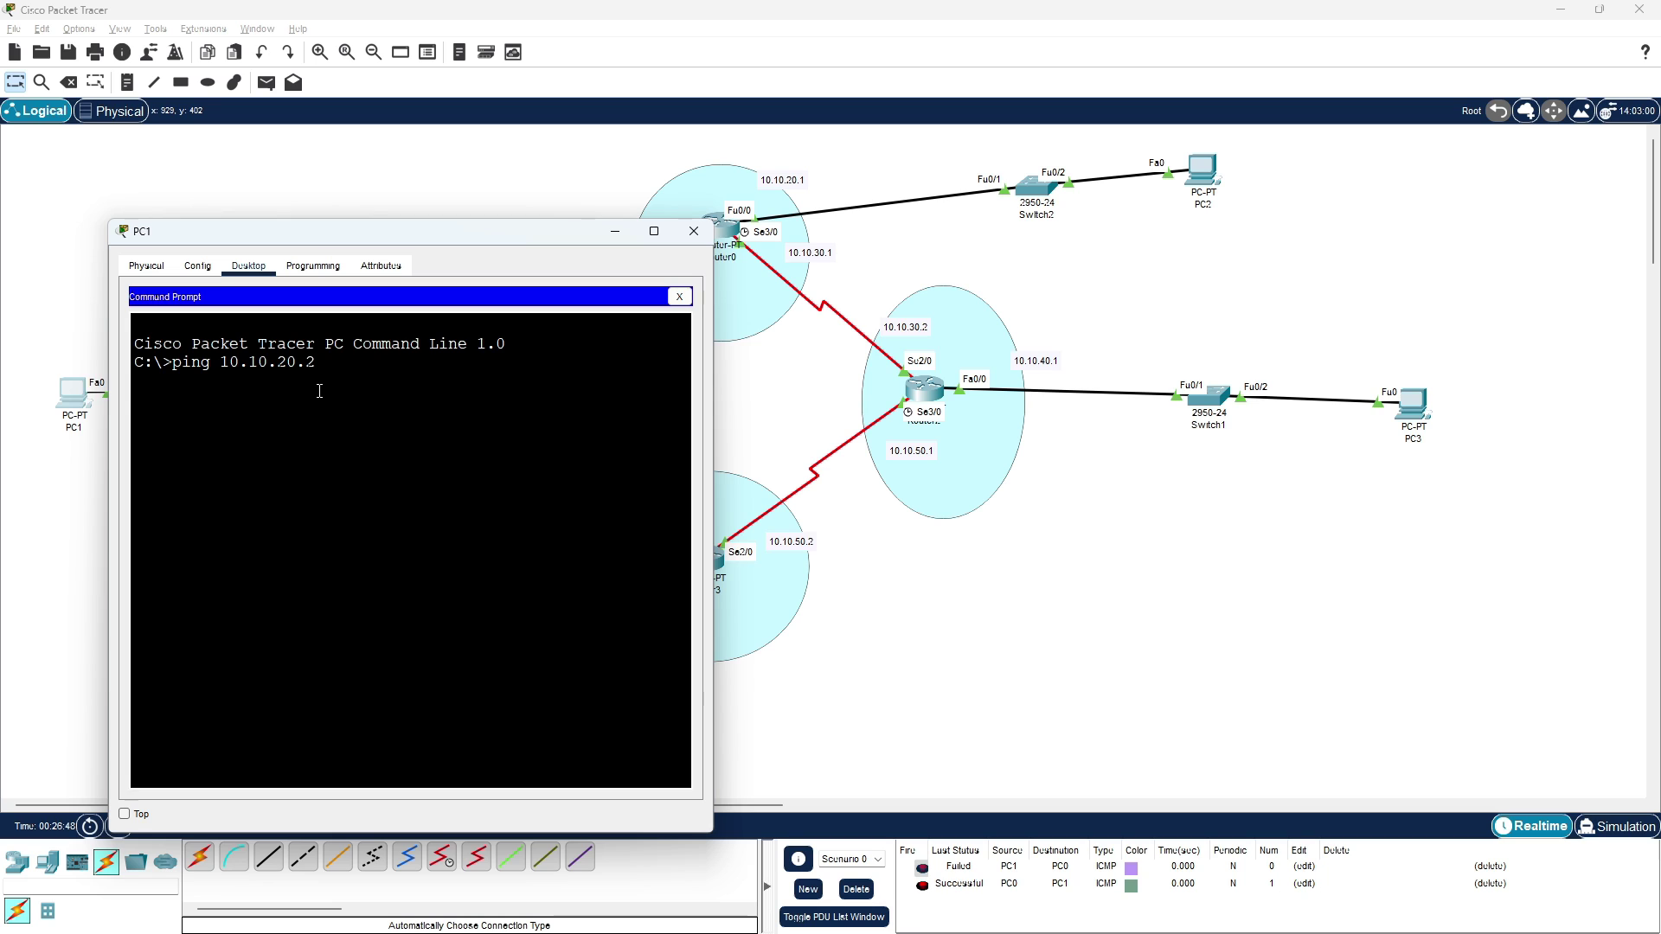
key("Return")
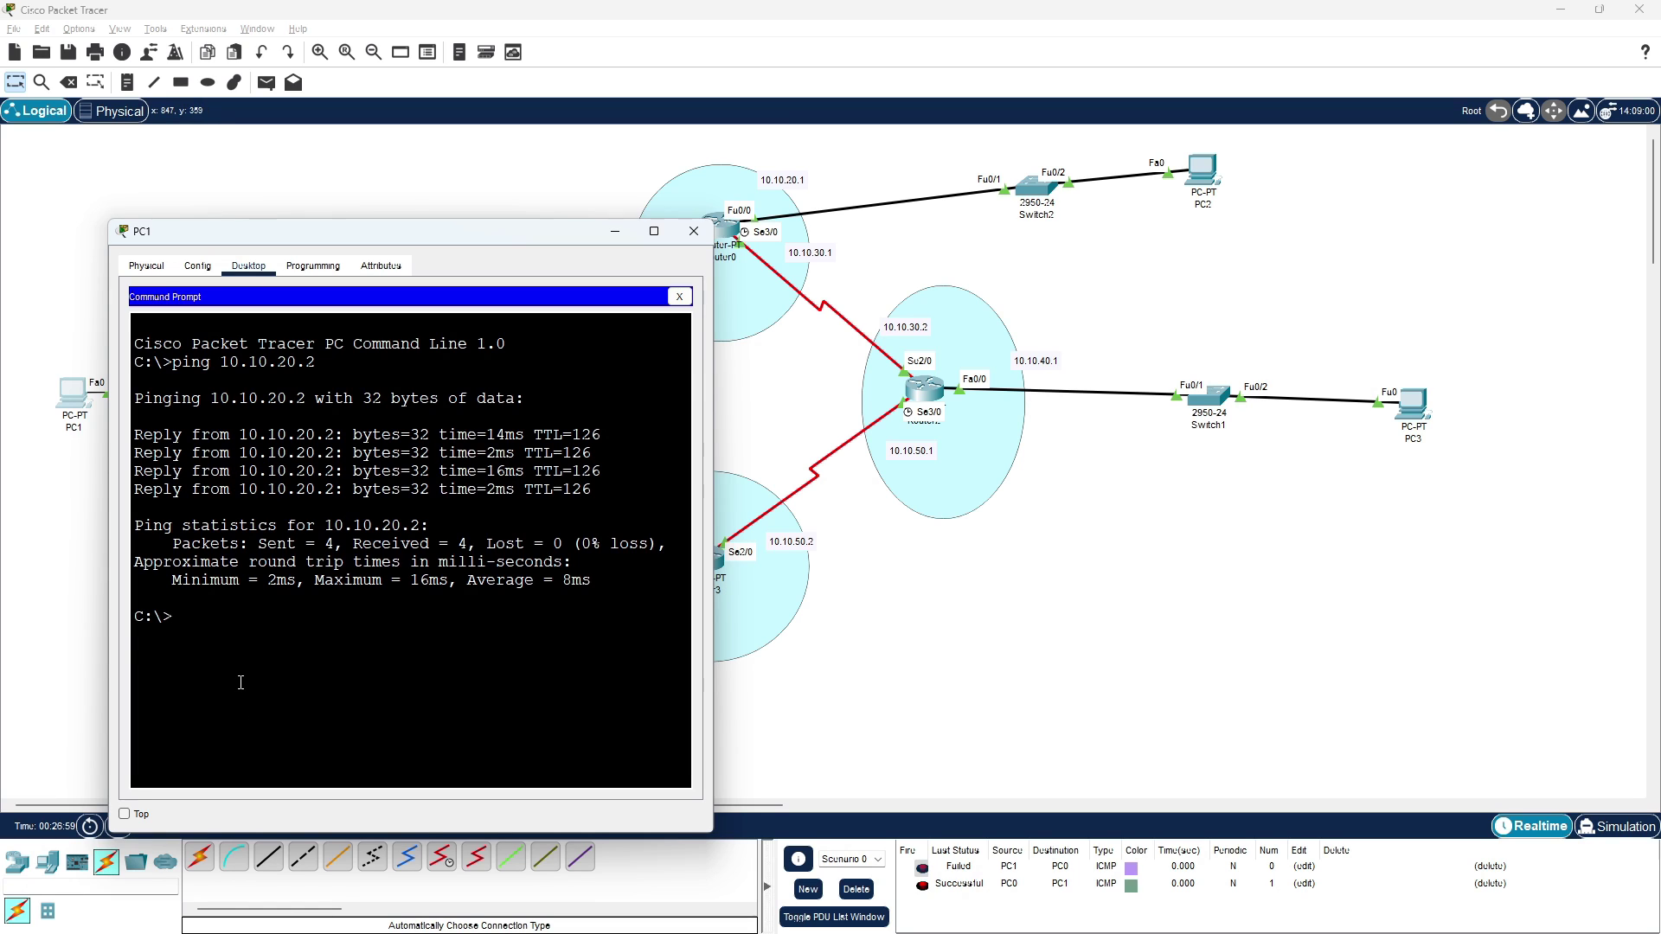
- Ping 10.10.40.2 from PC1 and enlarge its window to show the replies
key("Up")
key("Left")
key("Left")
key("Left")
key("BackSpace")
type("4")
key("Return")
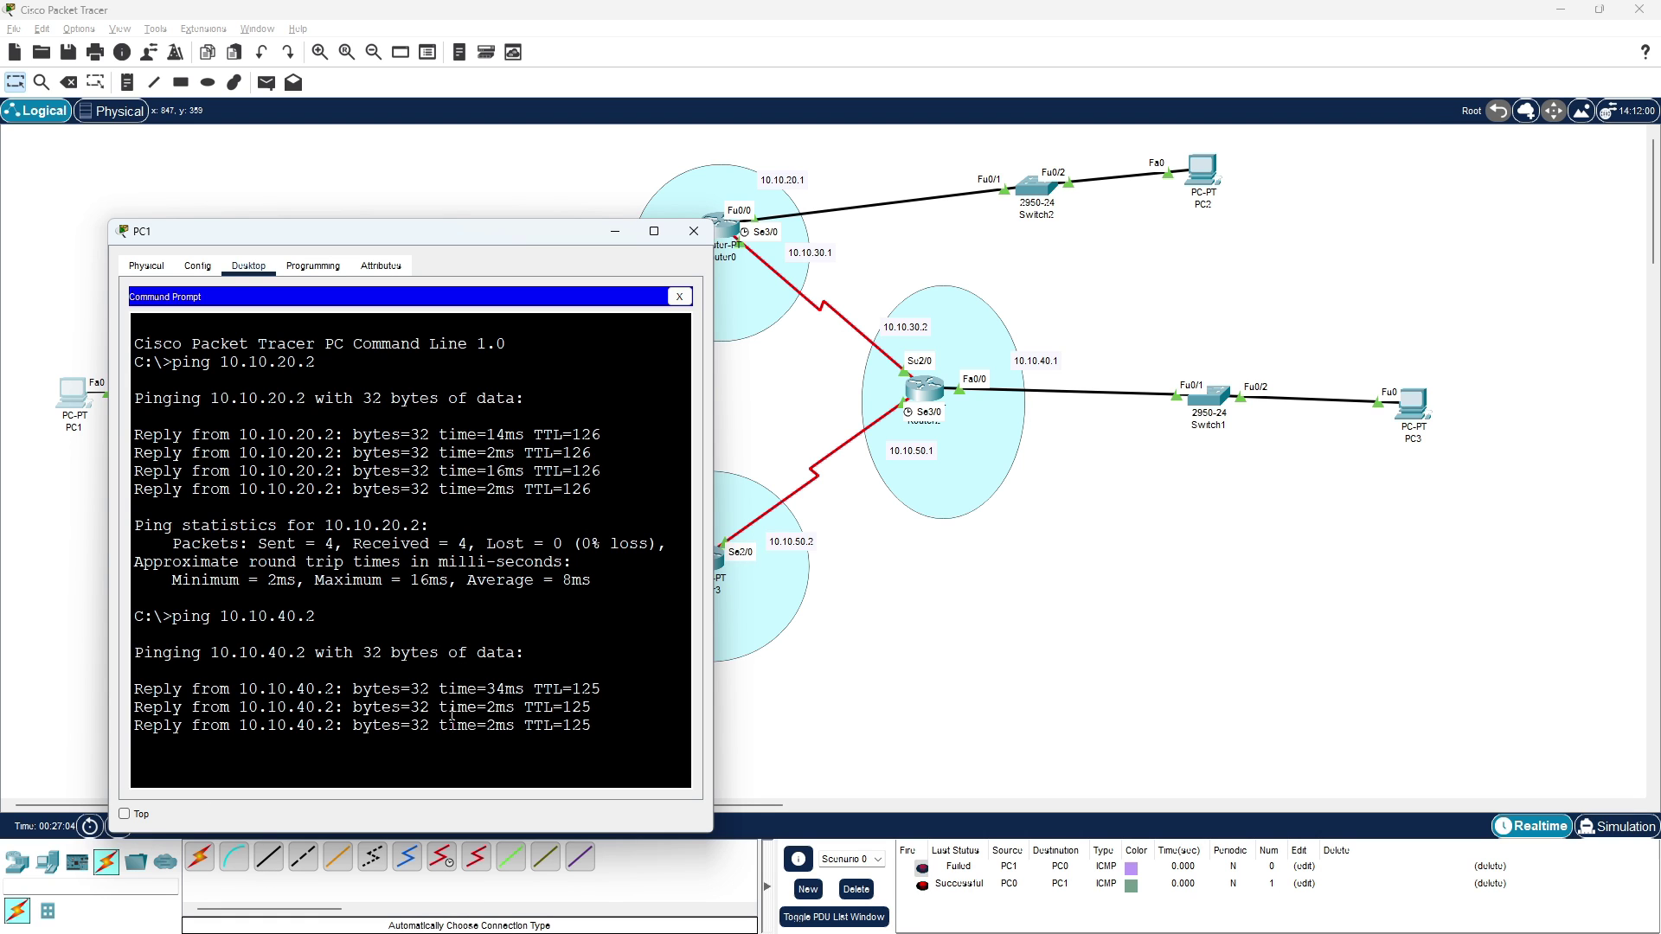
left_click_drag(389, 231, 374, 144)
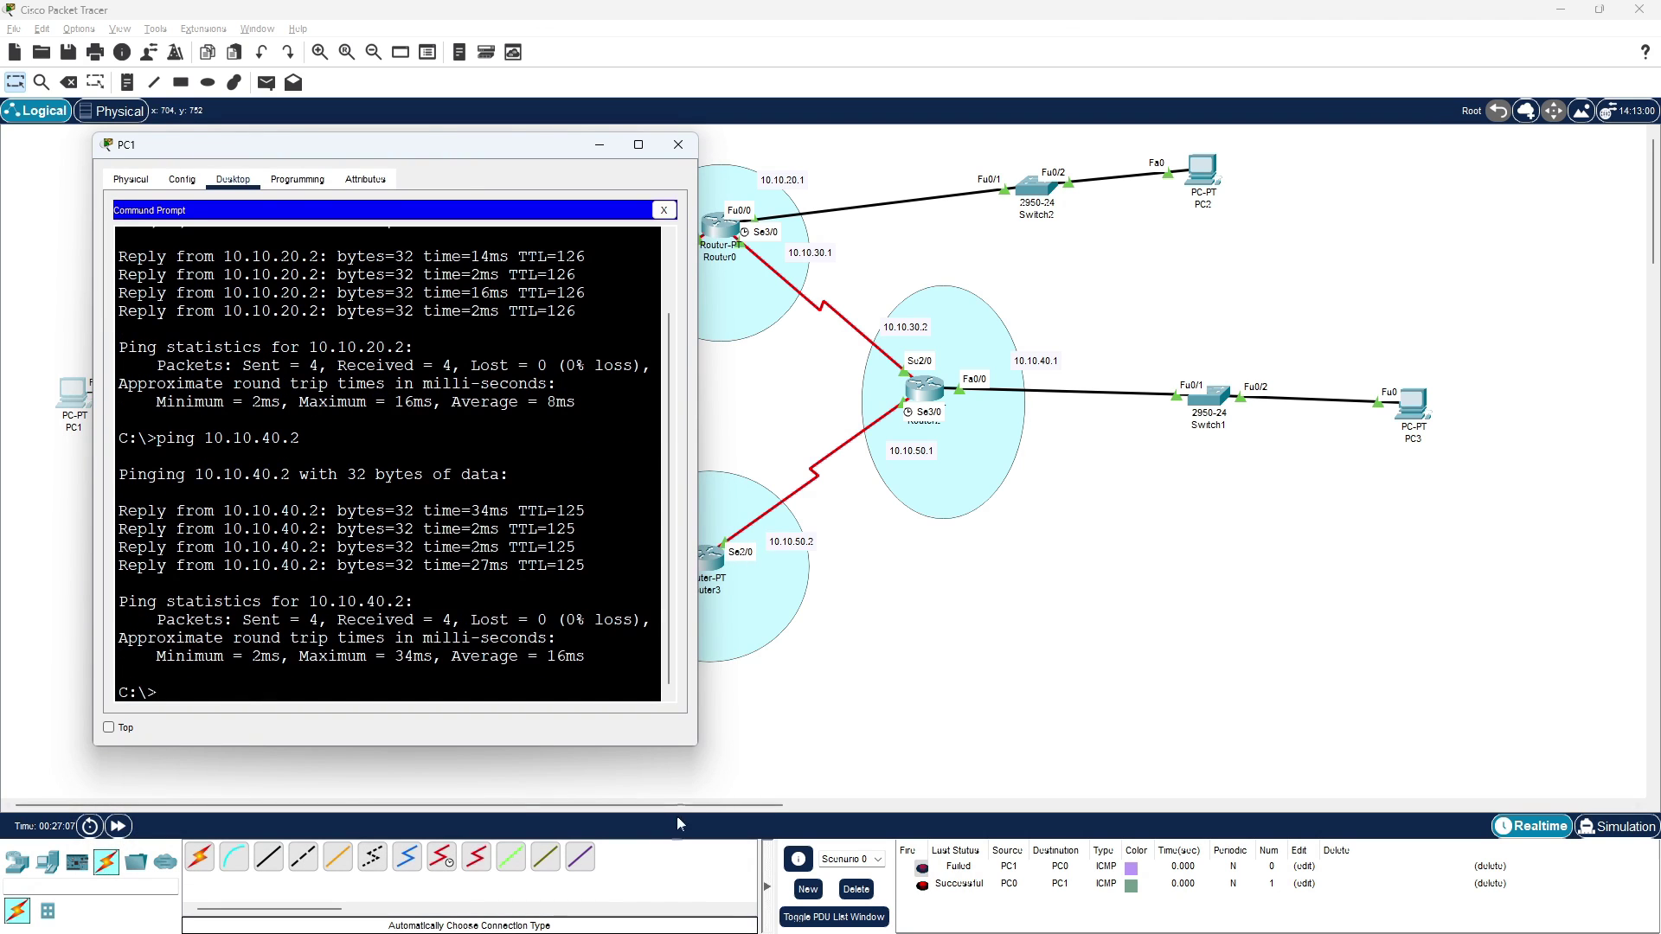
left_click_drag(691, 745, 746, 809)
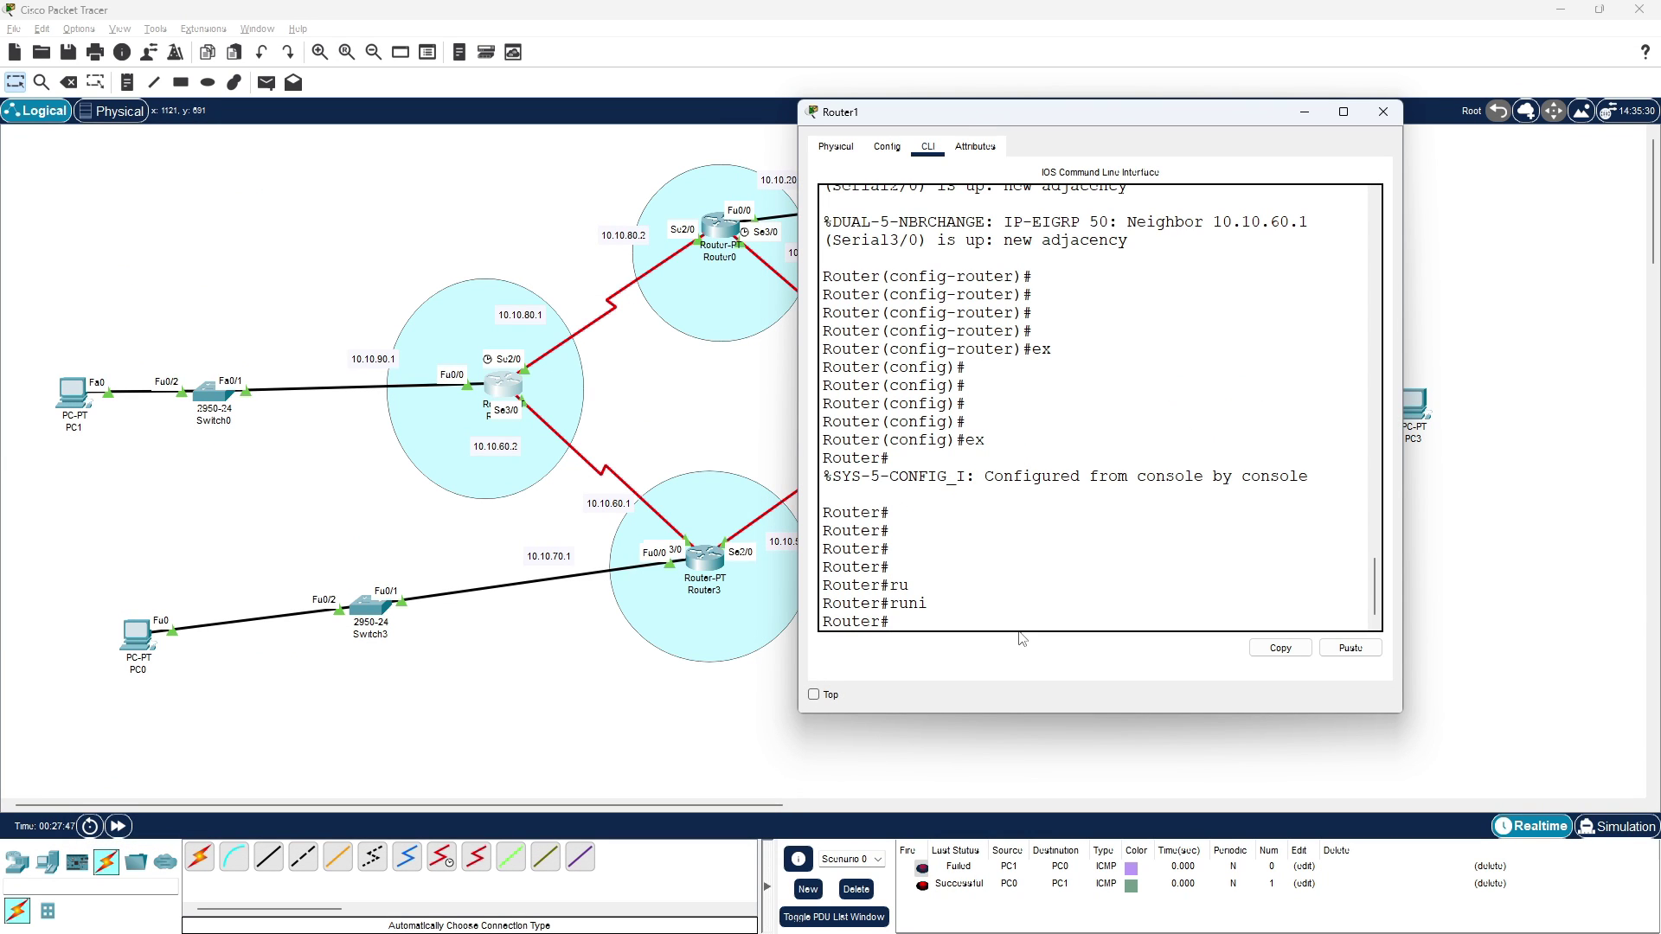
- Save Router1's configuration with copy running-config startup-config, accepting the default destination filename
key("Tab")
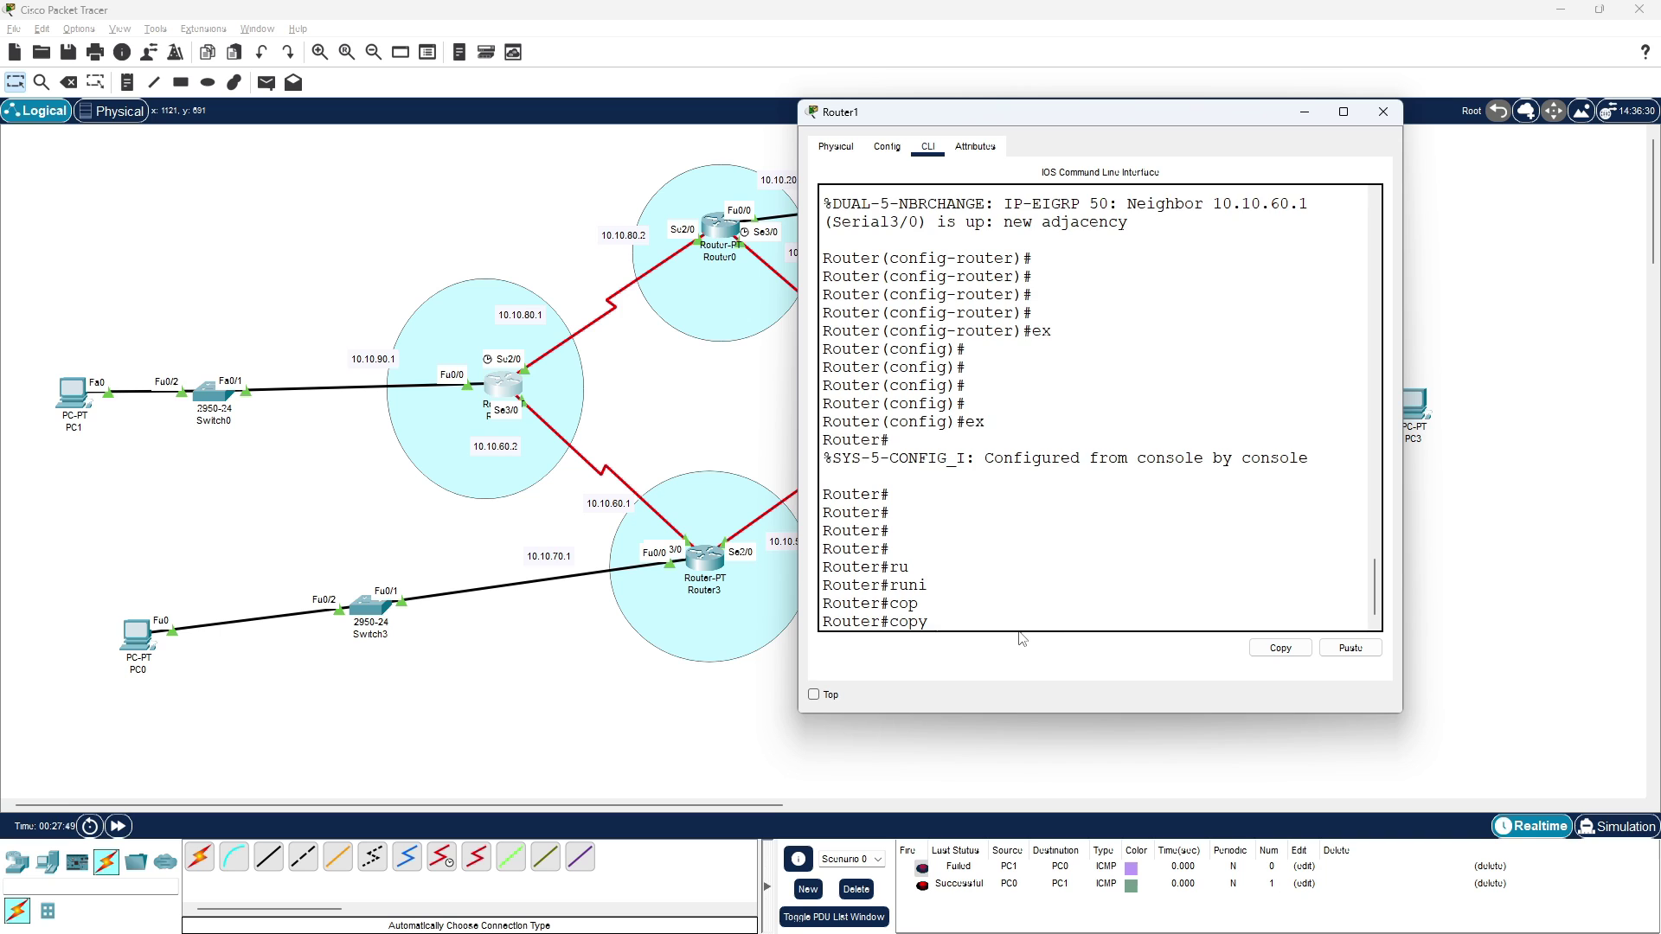
type("ru")
key("Tab")
type("s")
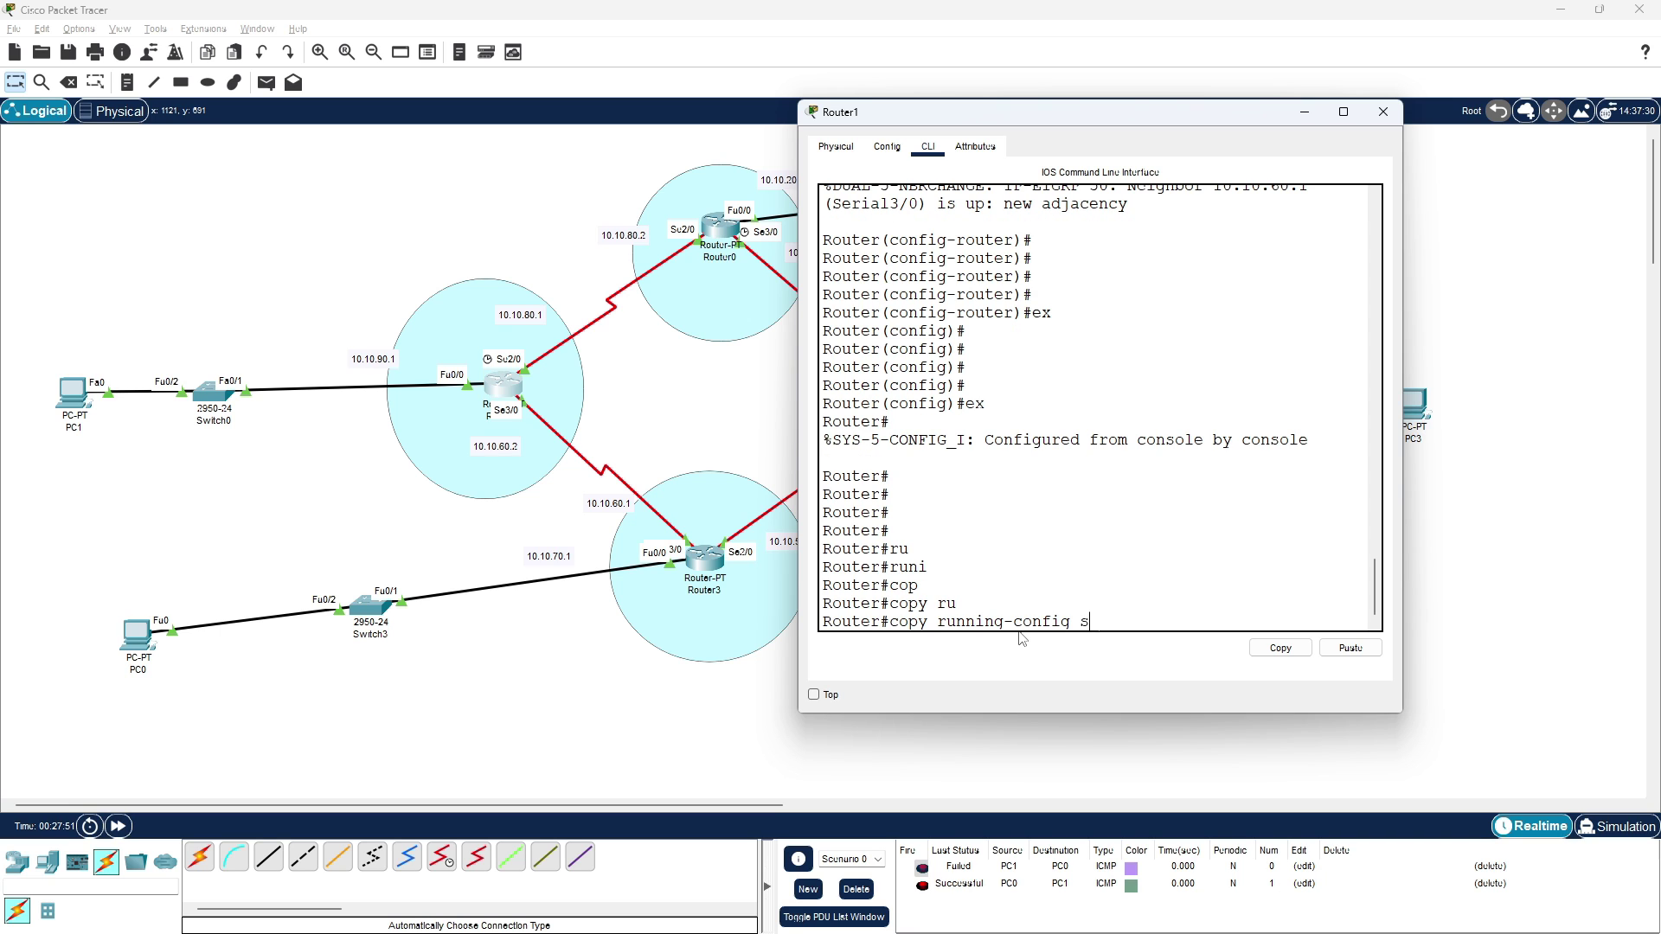
type("t")
key("Tab")
key("Return")
key("Return")
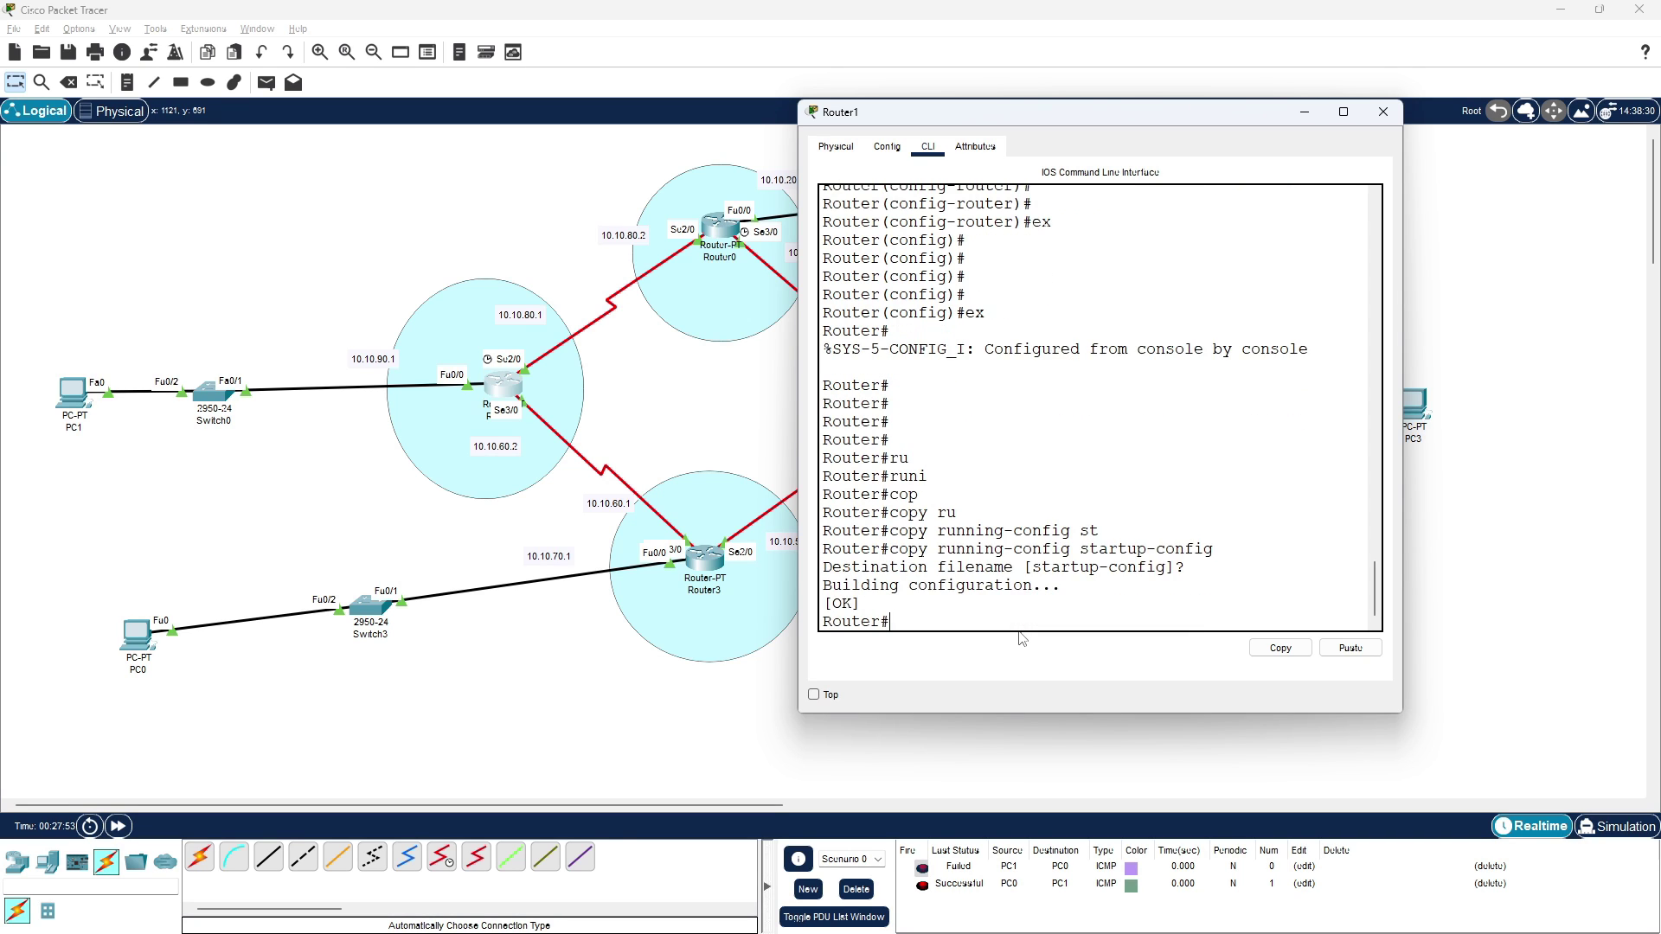
key("Return")
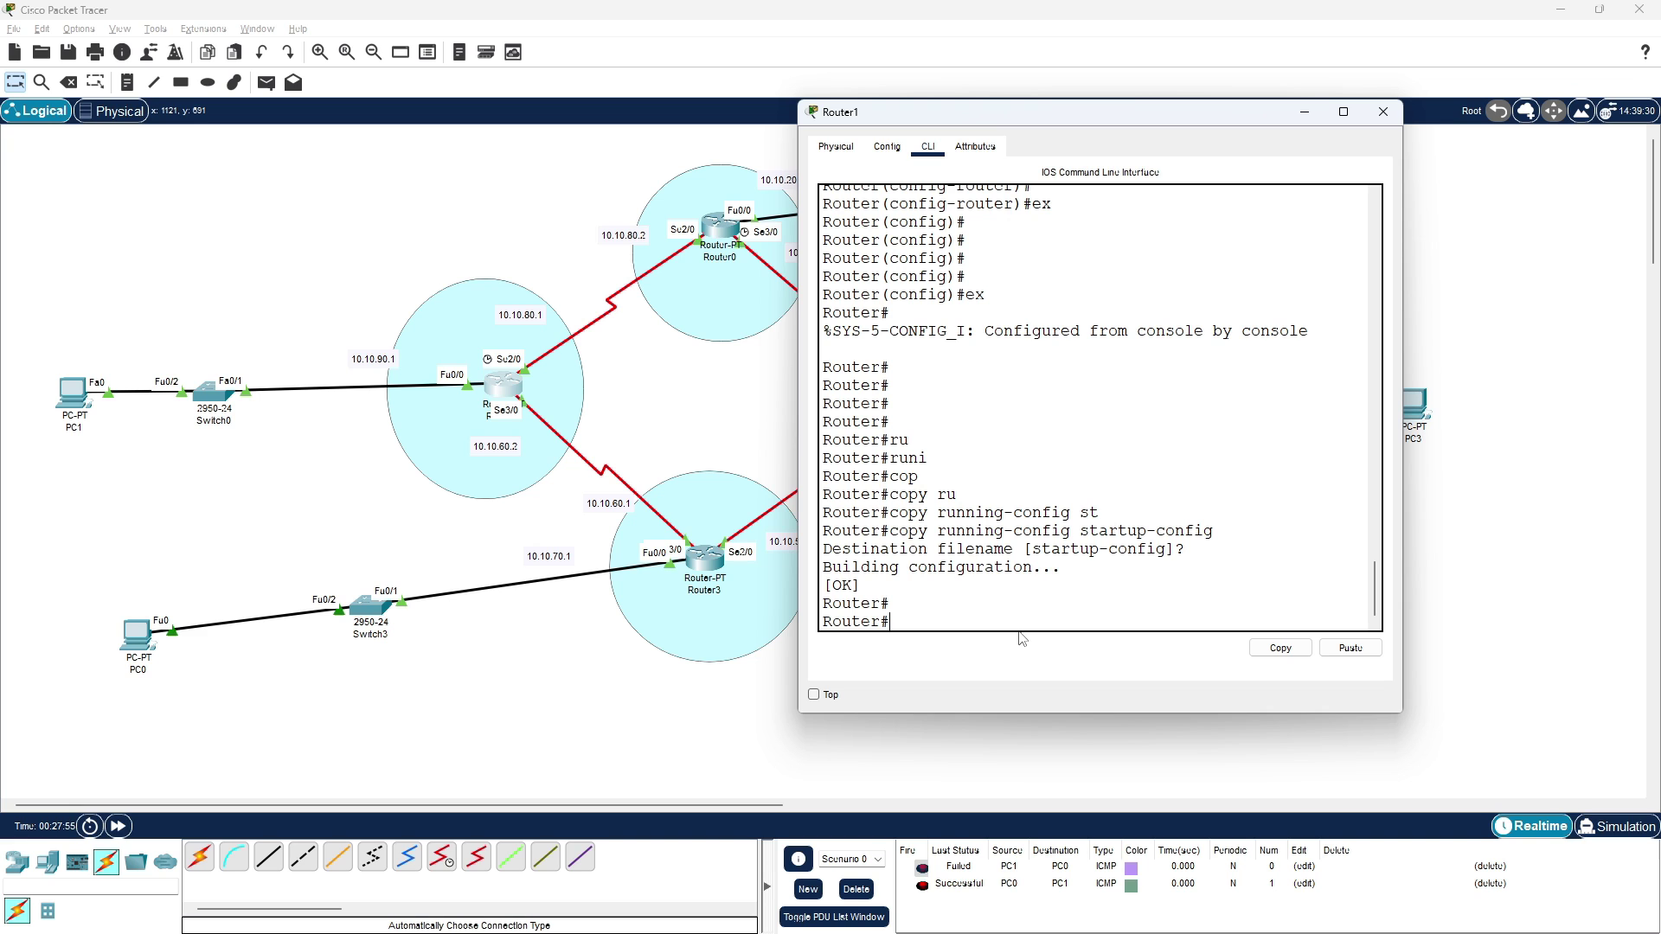
- Open Router0's command line and exit EIGRP and global configuration mode to the privileged prompt
left_click(721, 231)
left_click(720, 232)
left_click_drag(854, 200, 1146, 139)
key("Return")
key("Return")
key("Return")
key("Return")
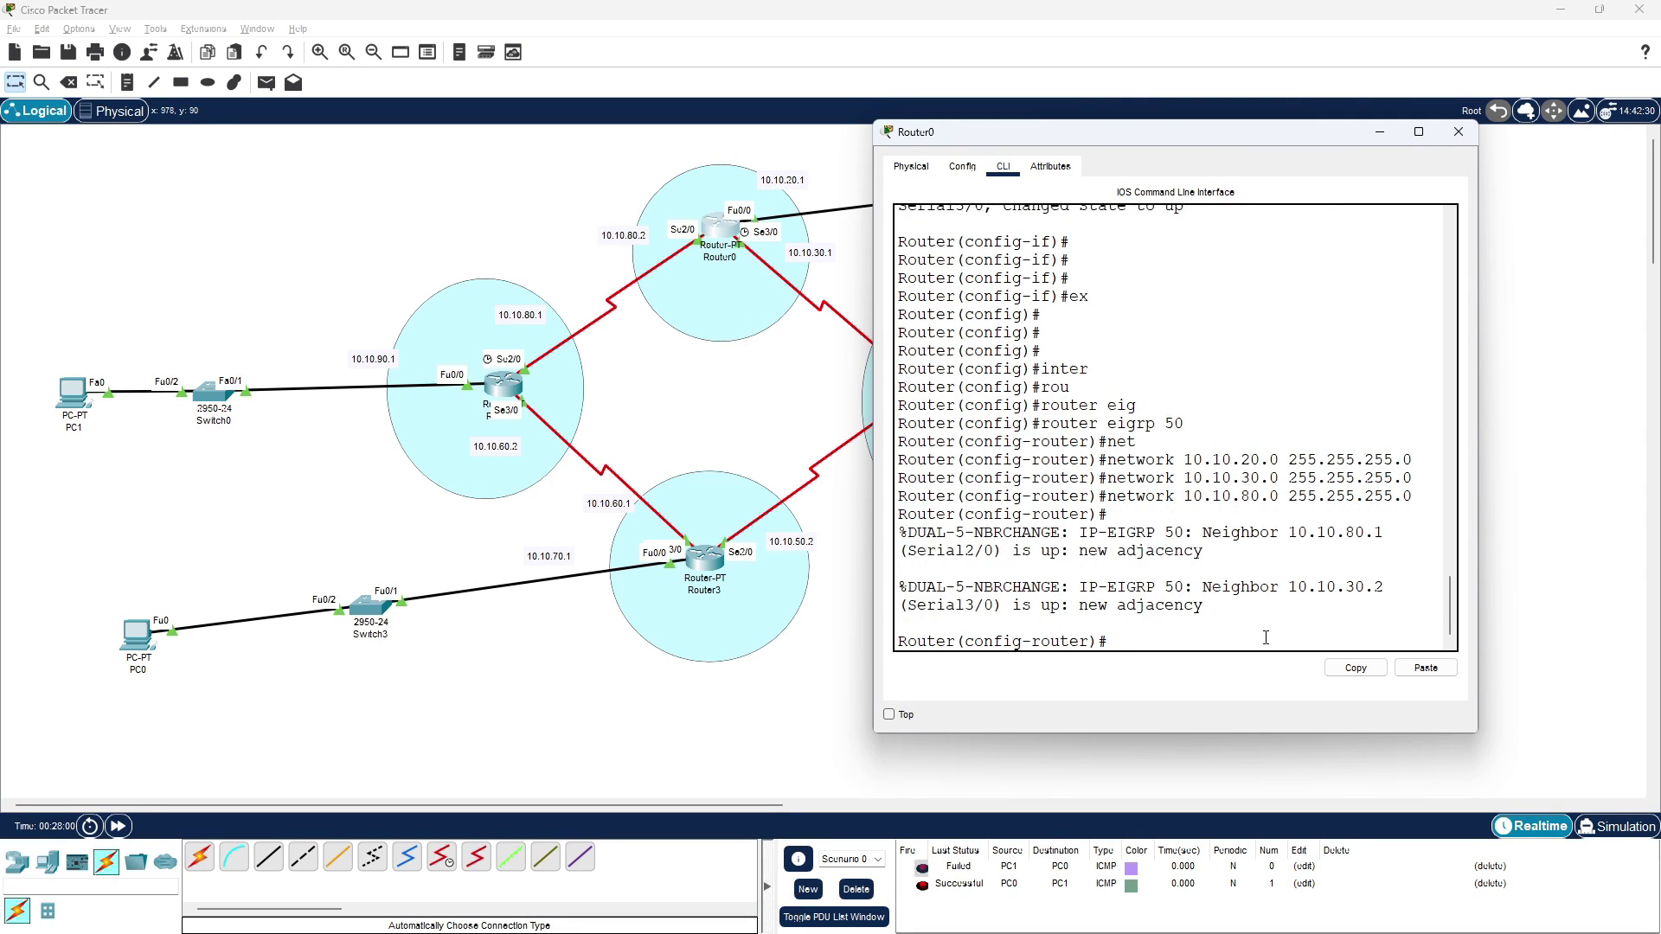
type("ex")
key("Return")
key("Return")
key("Return")
key("Return")
type("ex")
key("Return")
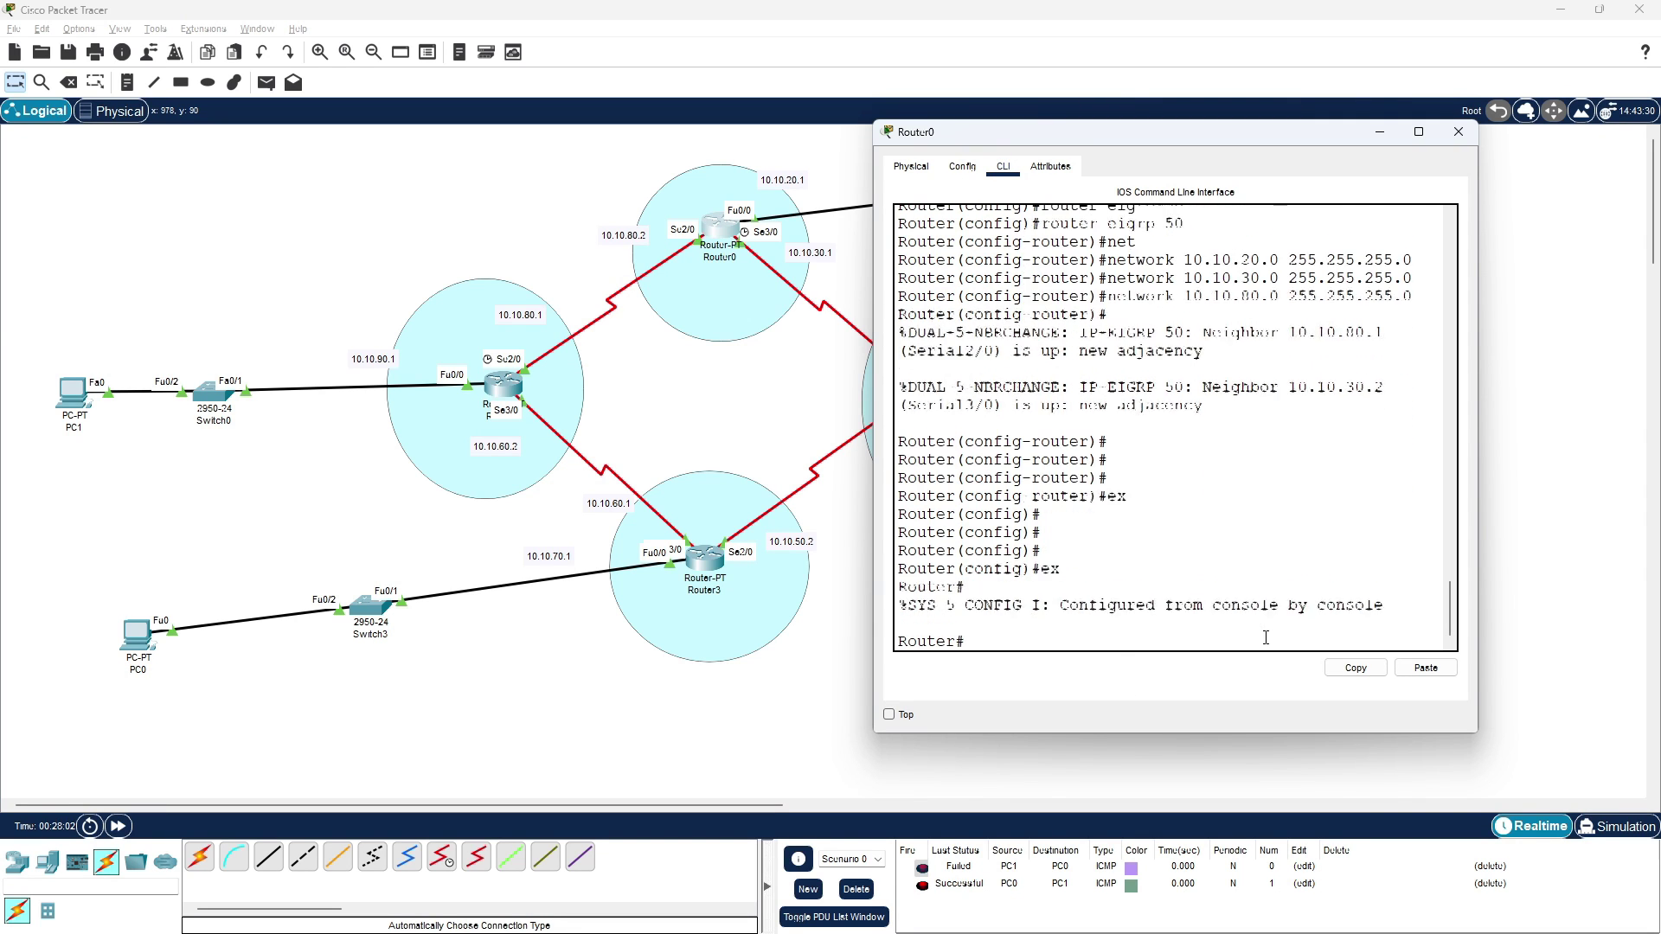
key("Return")
key("Return")
key("Return")
key("Return")
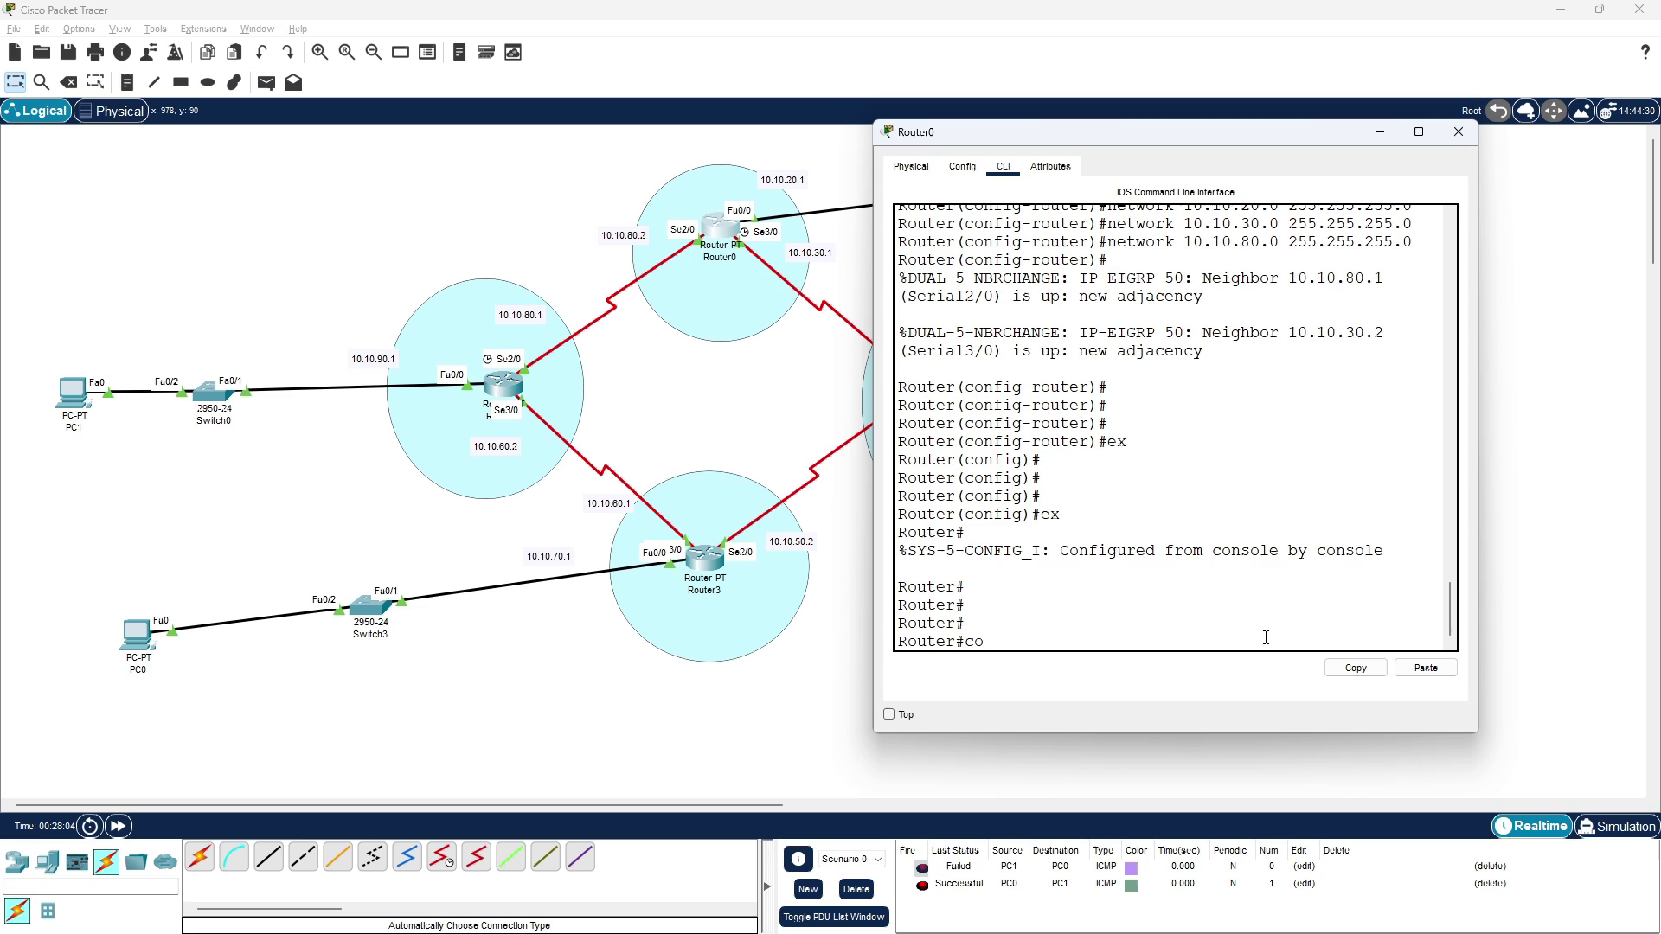
- Save Router0's configuration with copy running-config startup-config, accepting the default destination filename
type("co")
key("Tab")
type("p")
key("Tab")
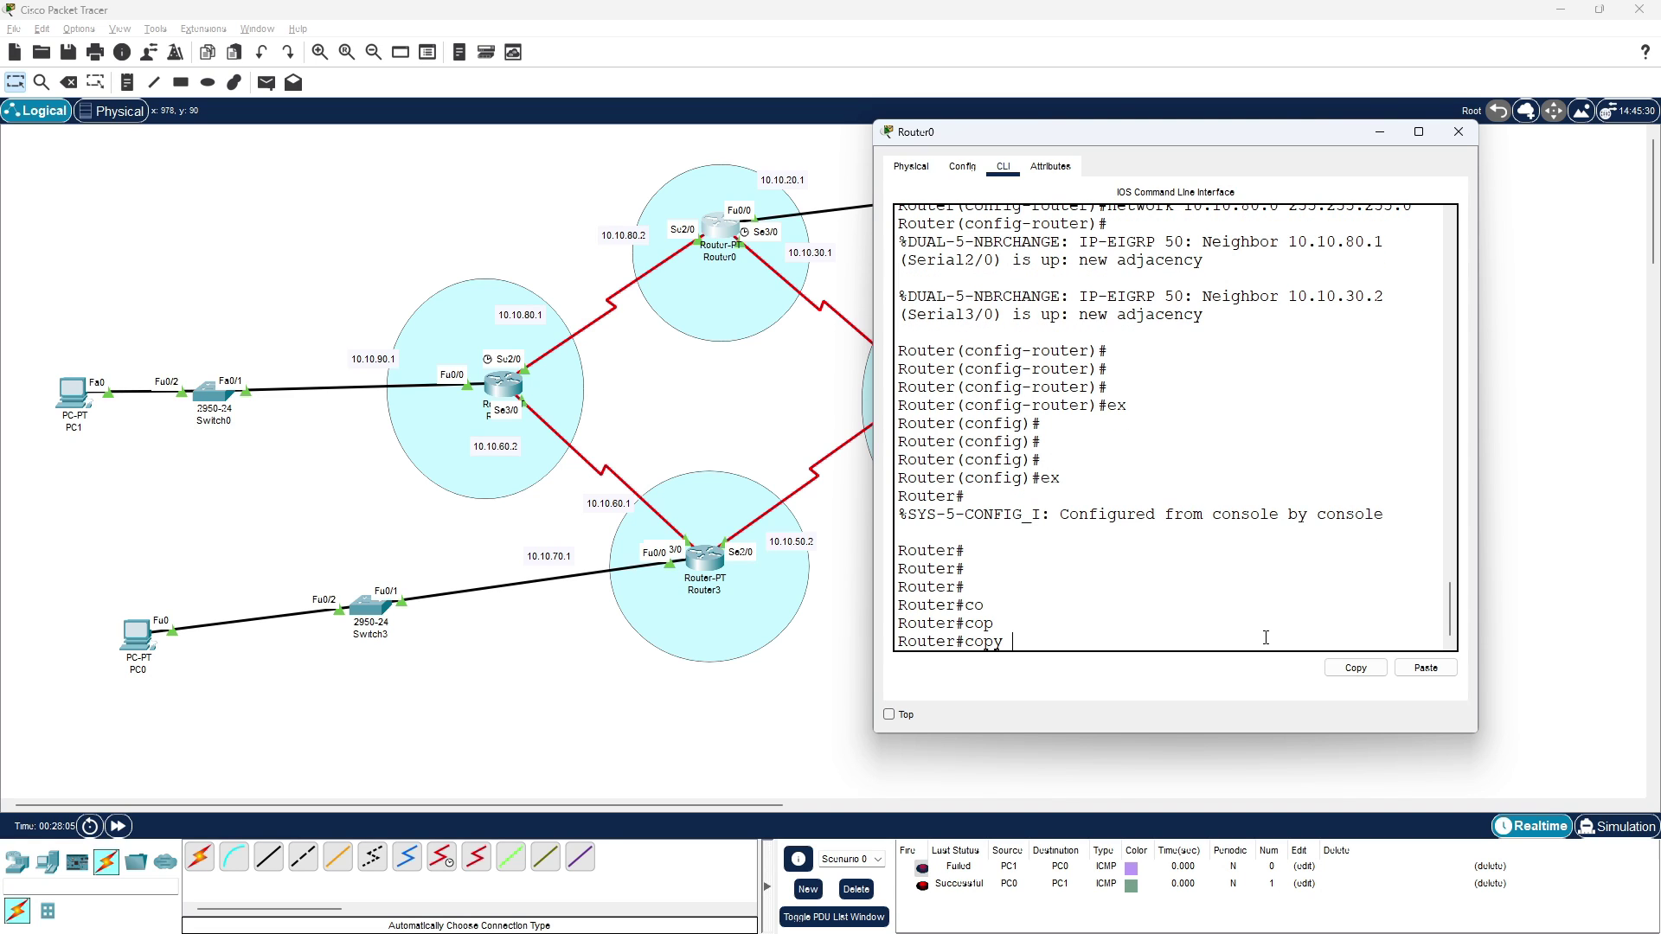
type("ru")
key("Tab")
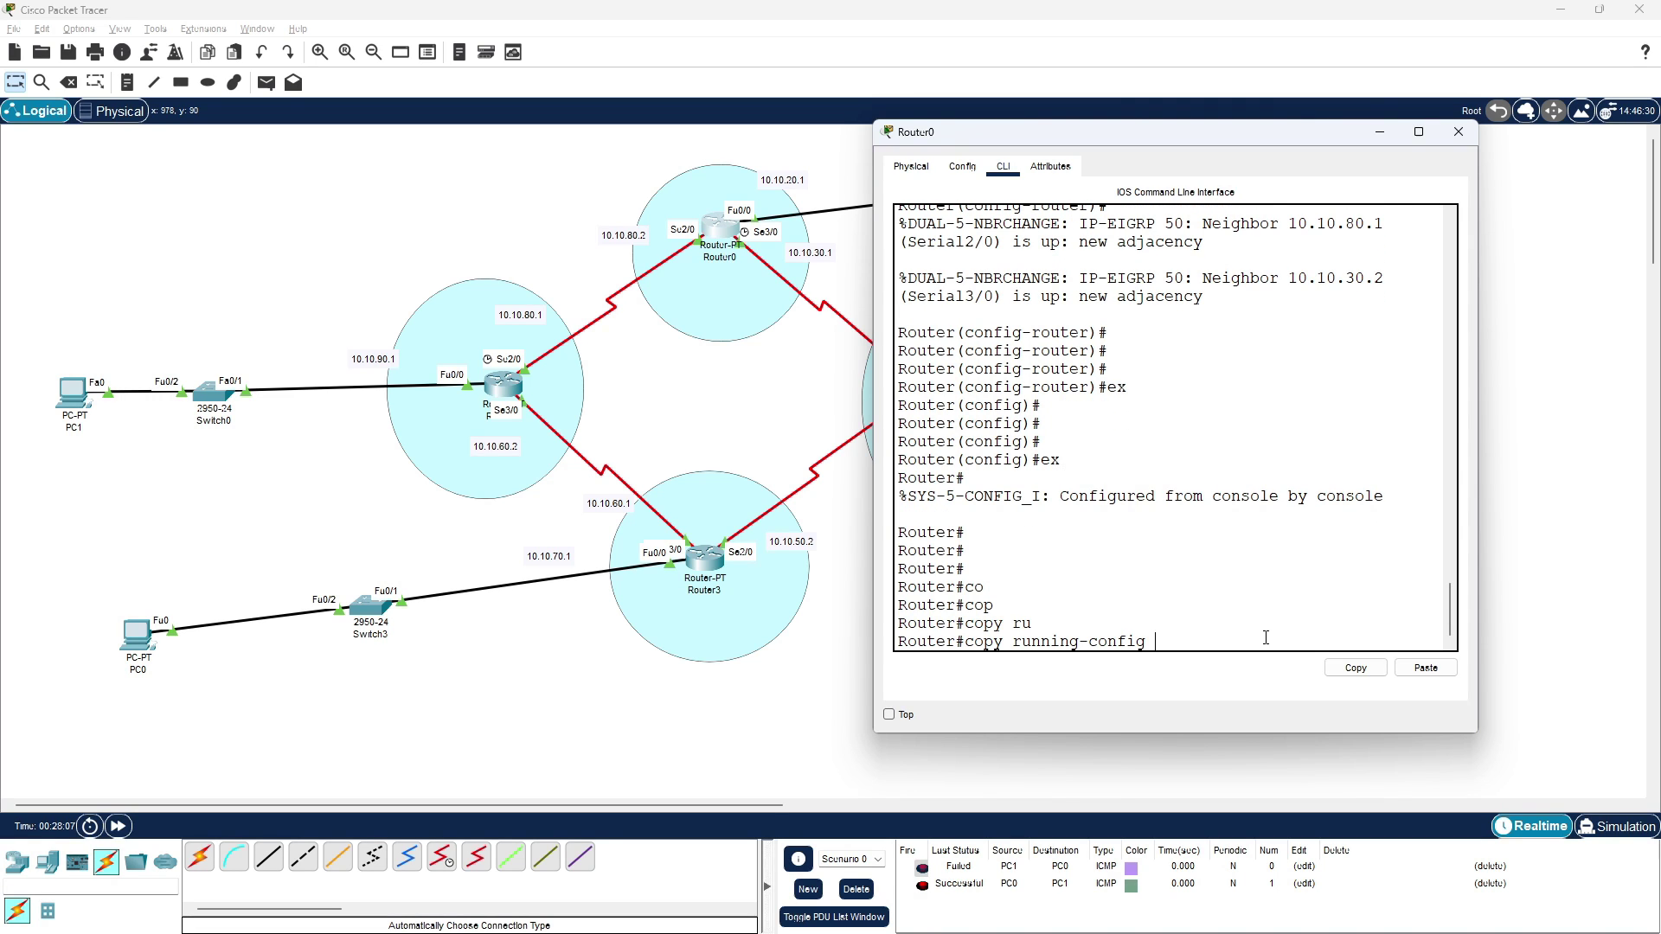
type("st")
key("Tab")
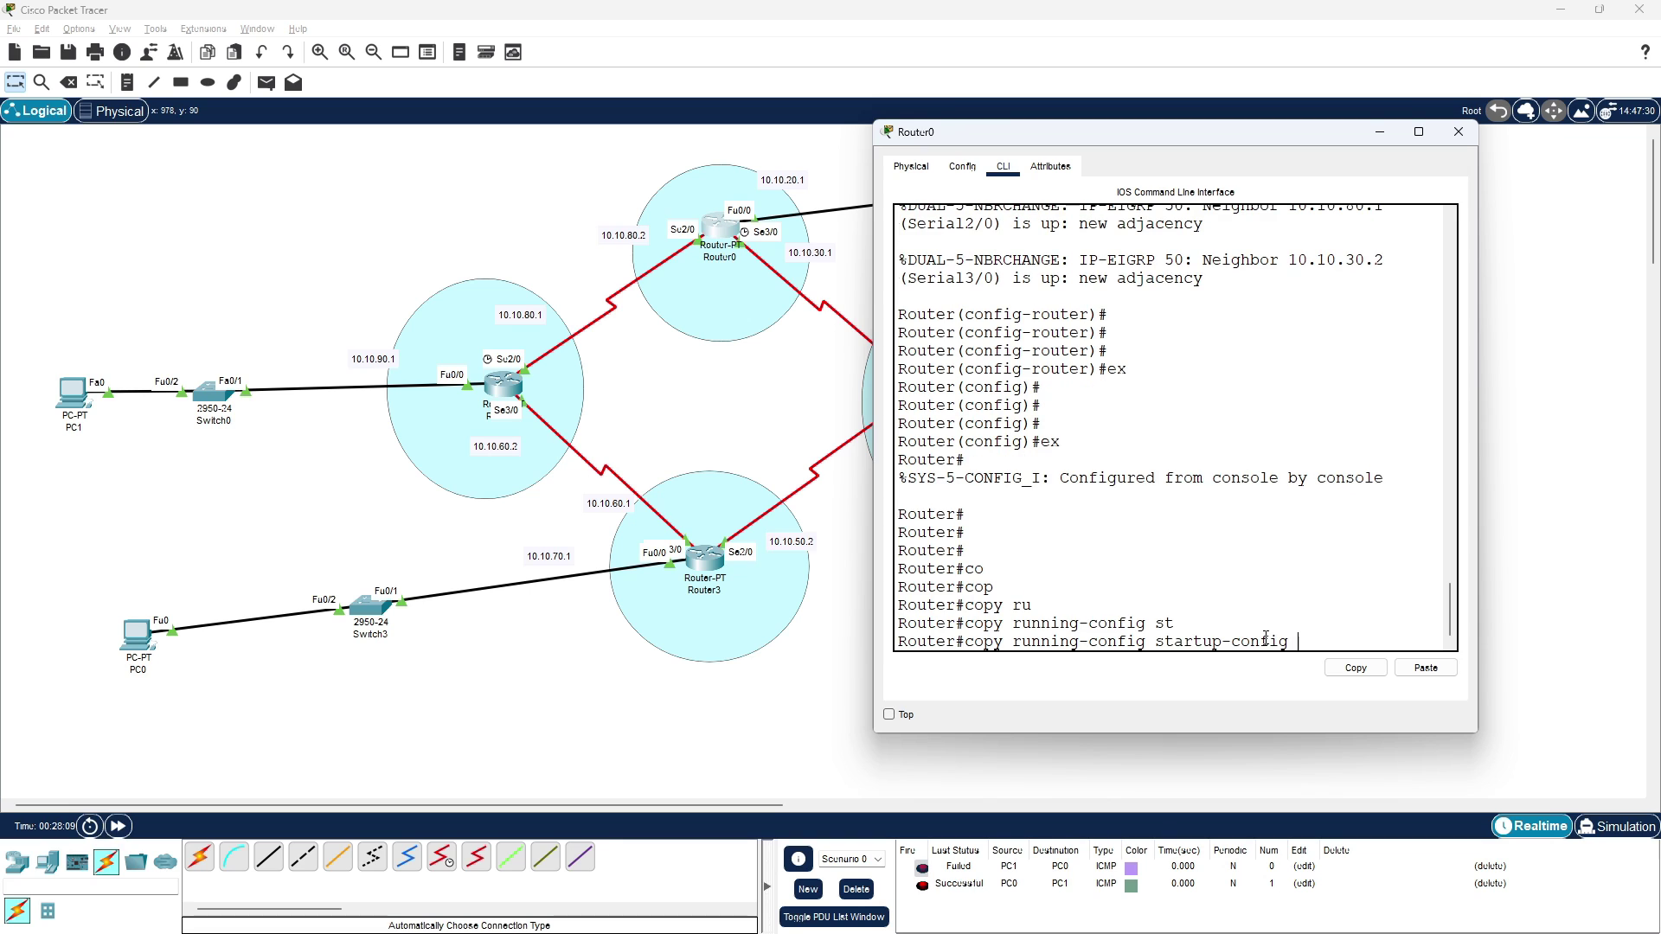
key("Return")
key("Return")
key("Return")
key("Return")
key("Return")
key("Return")
key("Return")
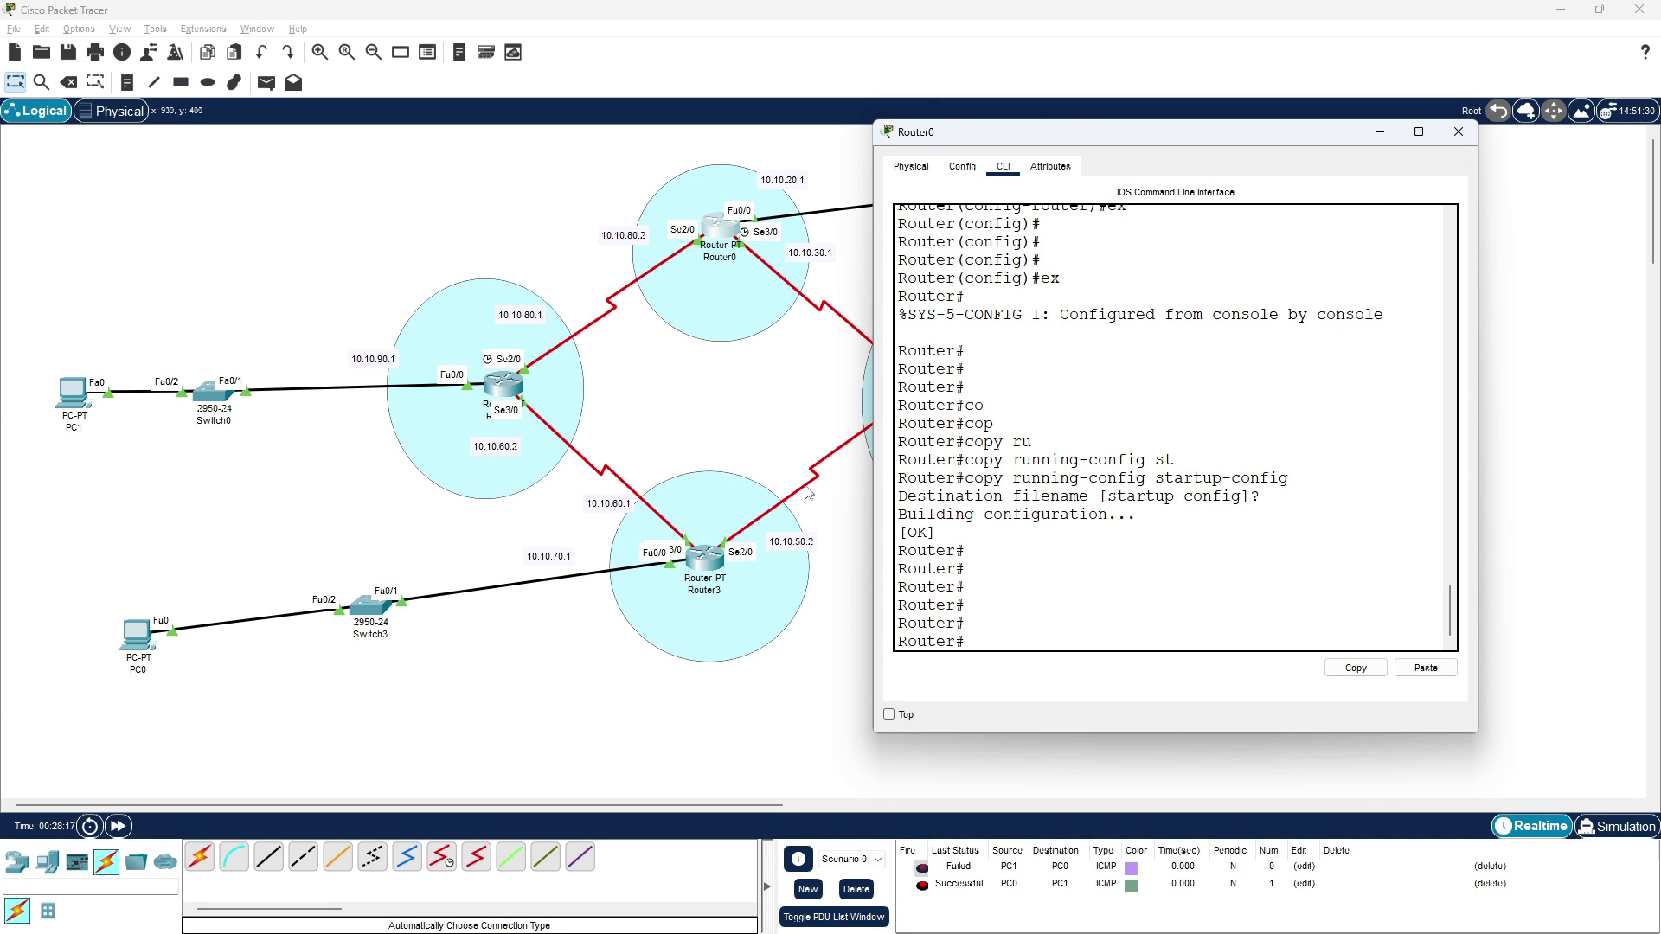
- Open Router3's command line and exit EIGRP and global configuration mode to the privileged prompt
left_click(705, 558)
type("ex")
key("Return")
key("Return")
key("Return")
key("Return")
key("Return")
type("ex")
key("Return")
key("Return")
key("Return")
key("Return")
key("Return")
key("Return")
key("Return")
- Save Router3's configuration with copy running-config startup-config, accepting the default destination filename, and close its window
type("cop")
key("Tab")
type("r")
key("Tab")
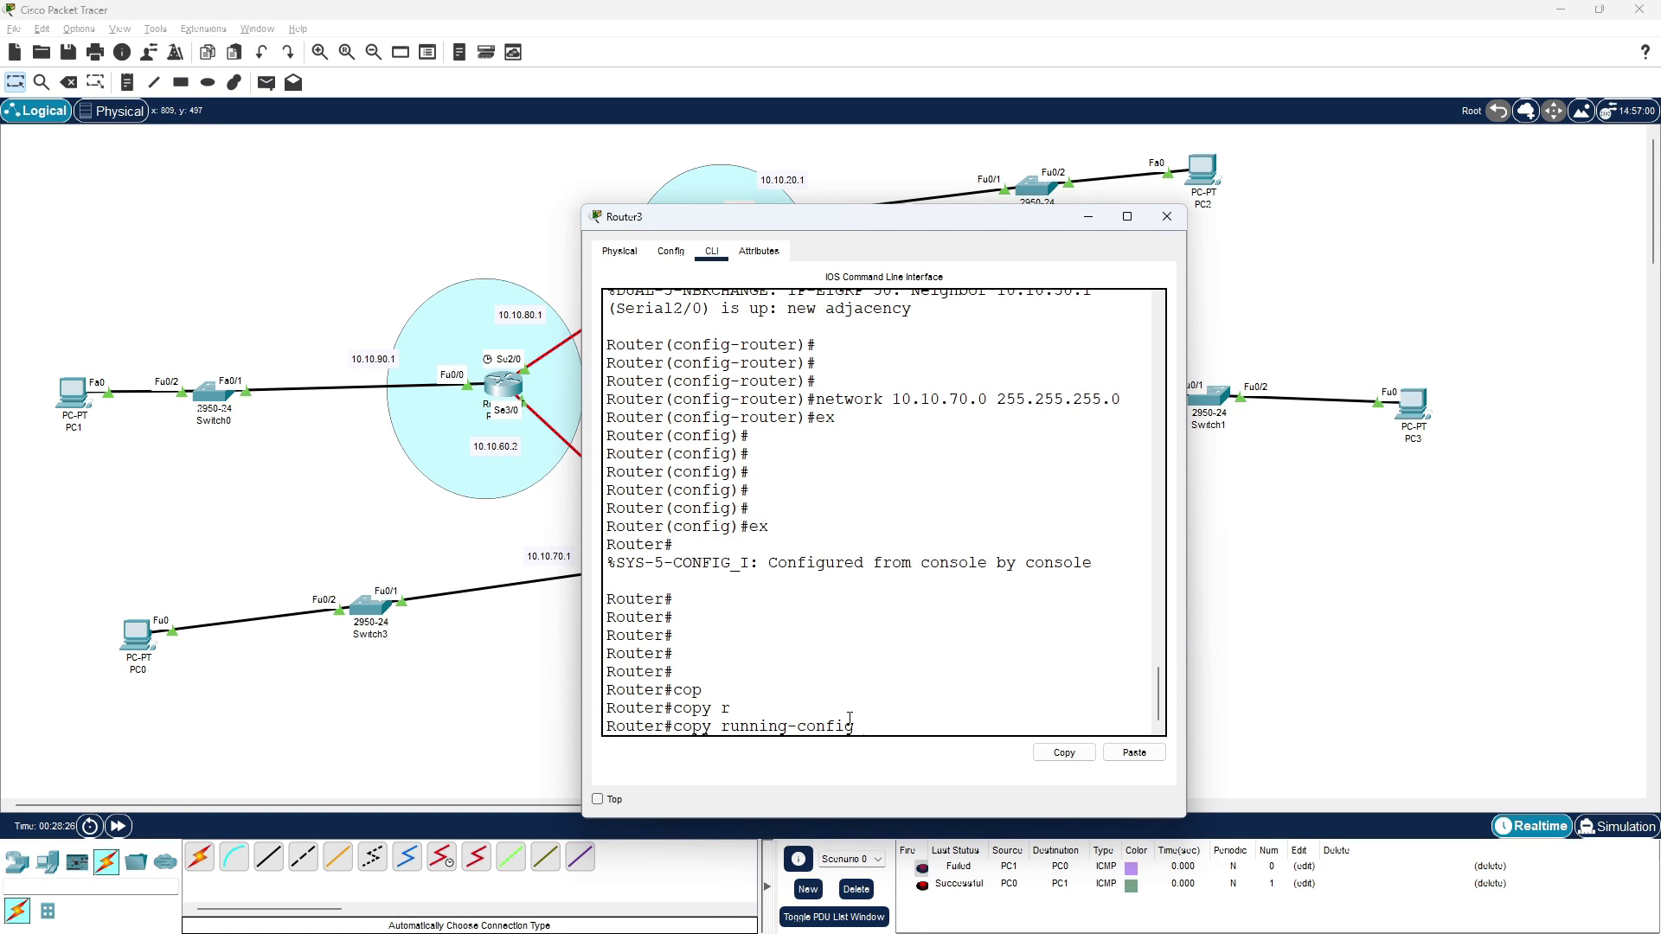
type("st")
key("Tab")
key("Return")
key("Return")
key("Return")
key("Return")
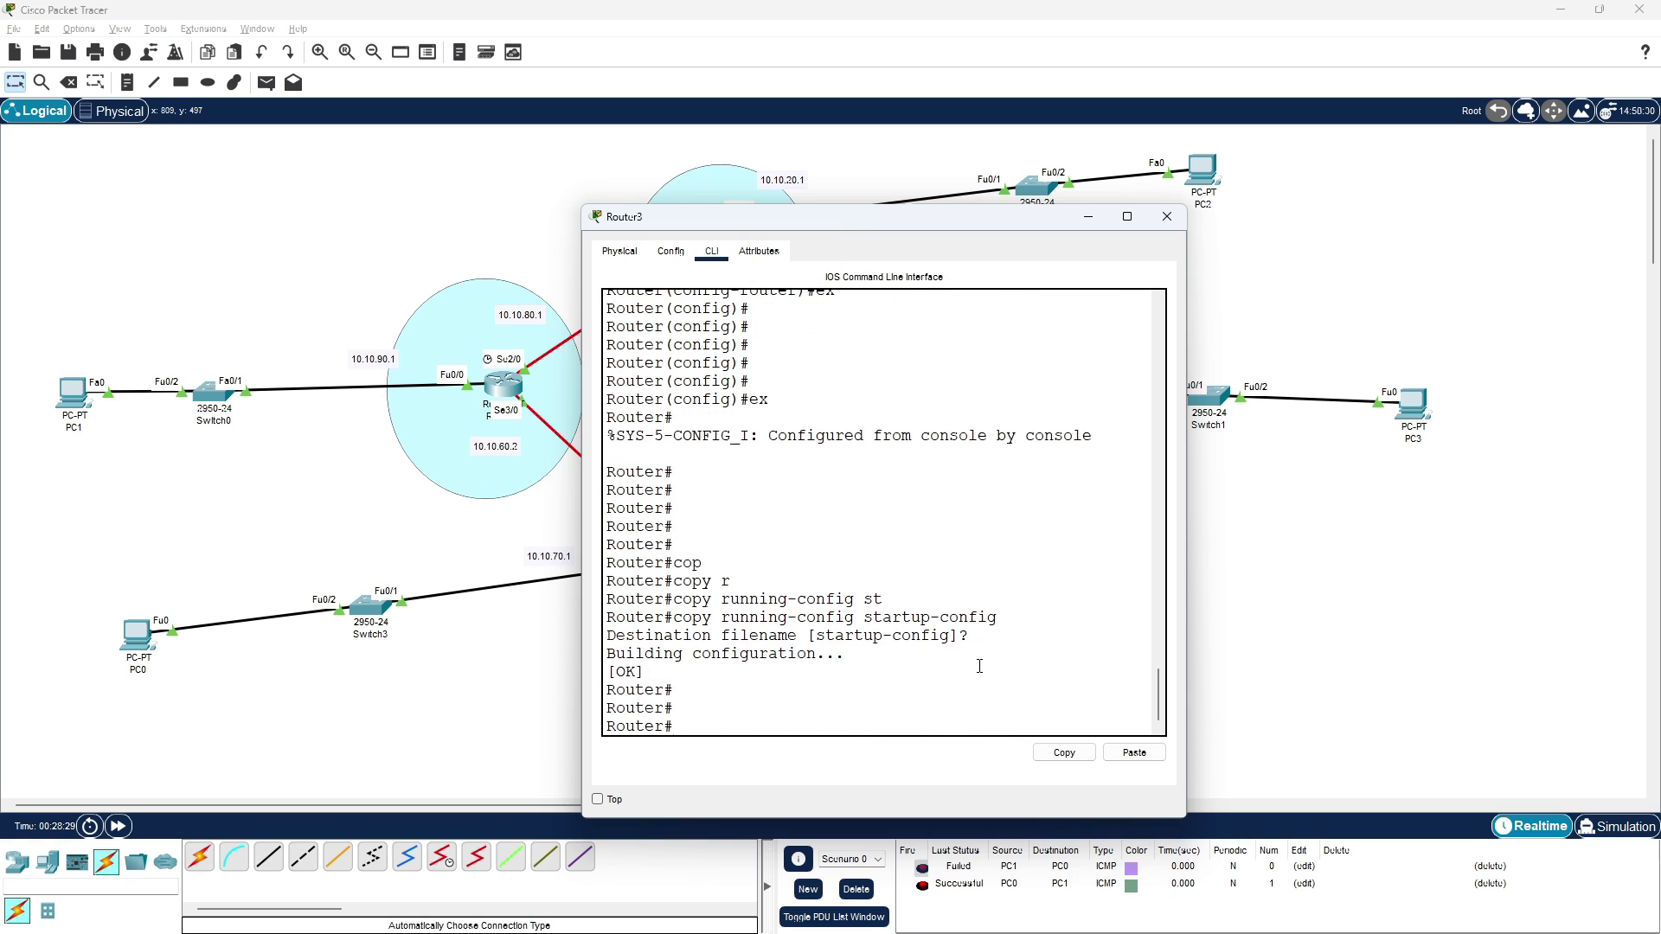
left_click(1166, 217)
- Check the Router1 and Router3 command lines to see whether their configurations were saved
left_click_drag(1167, 198, 1038, 112)
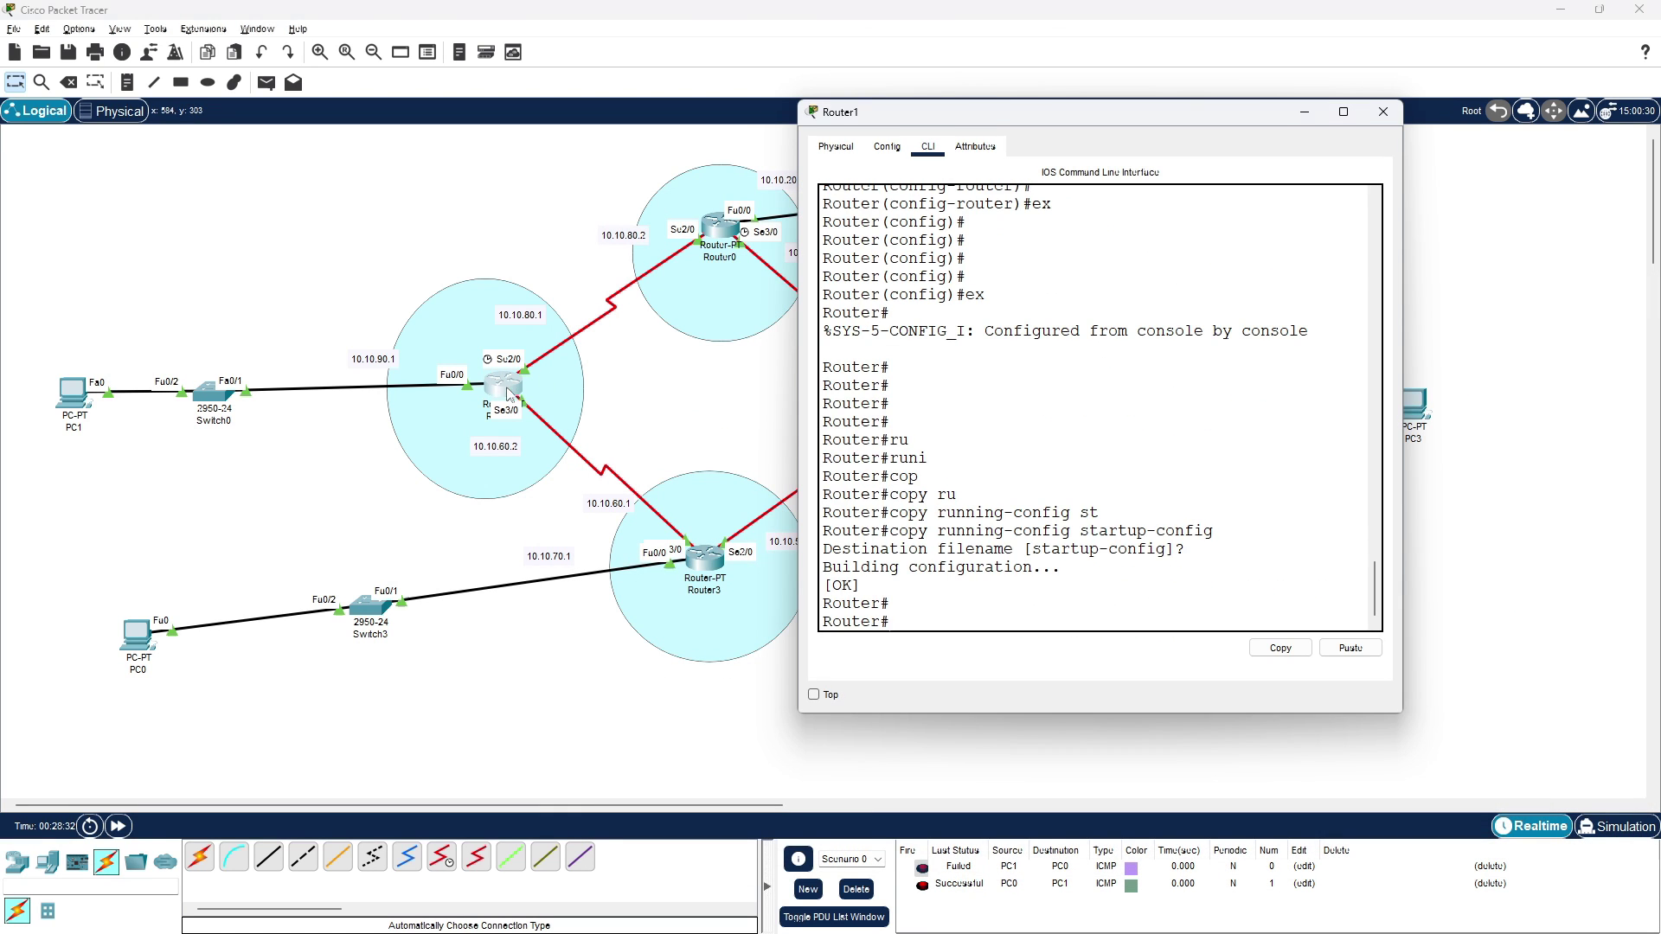
left_click(705, 562)
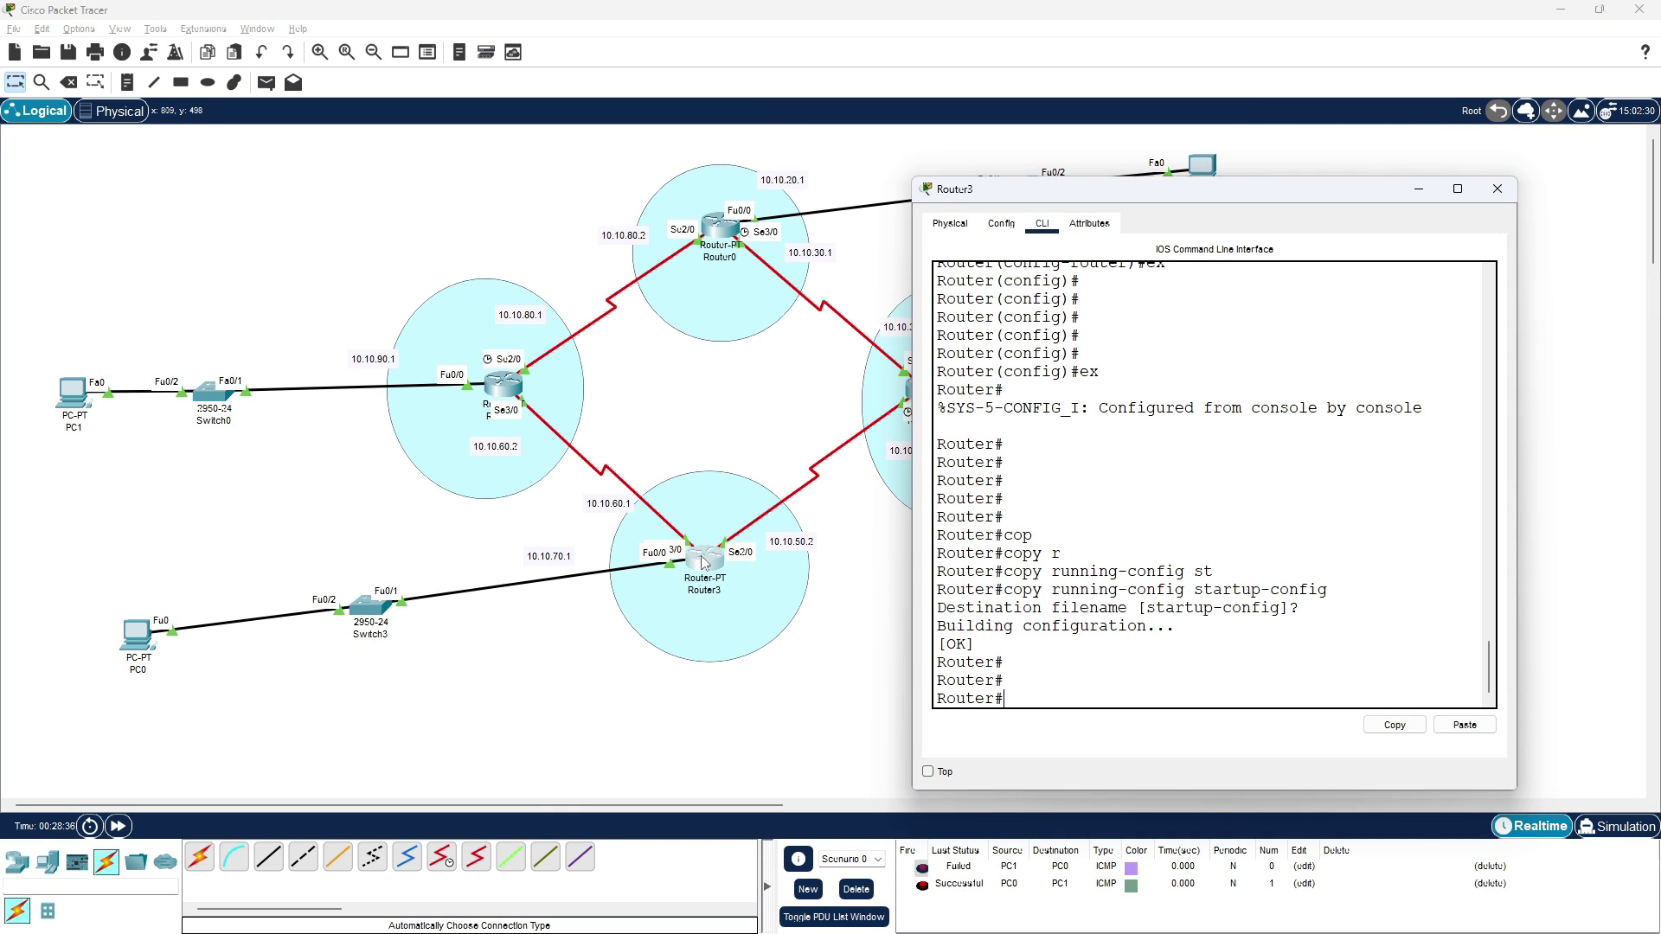
left_click(878, 430)
- Open Router2's command line and exit EIGRP and global configuration mode to the privileged prompt
left_click_drag(922, 391, 927, 386)
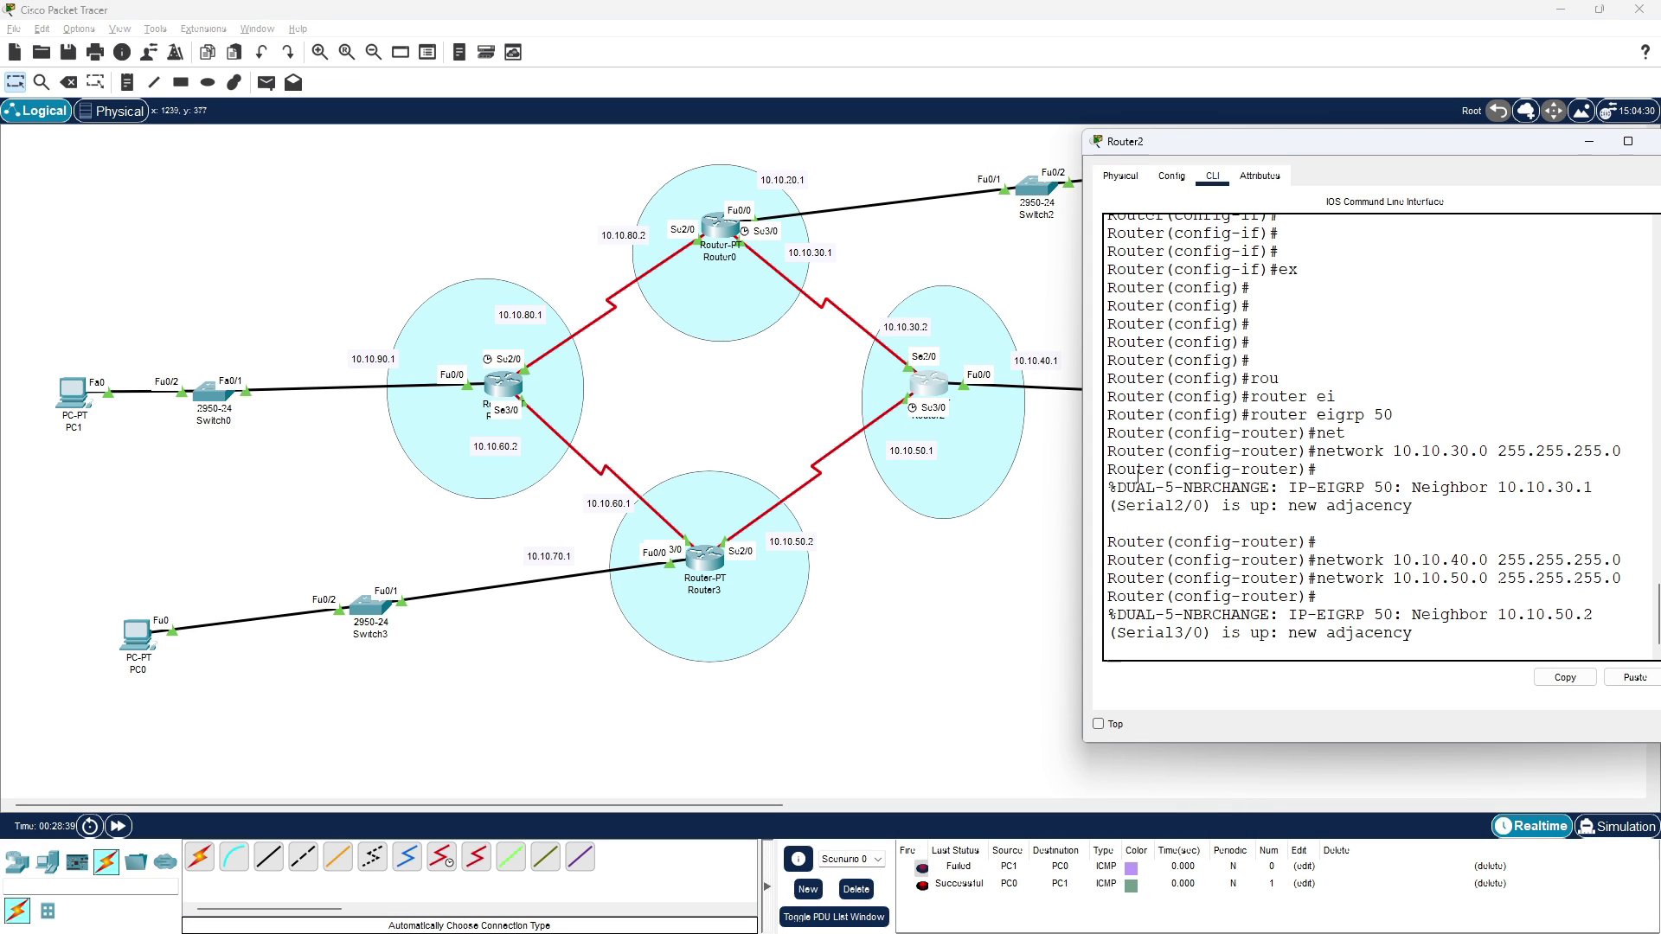
key("Return")
key("Return")
key("Return")
key("Return")
key("Return")
type("exit")
key("Return")
key("Return")
key("Return")
key("Return")
type("ex")
key("Return")
key("Return")
key("Return")
key("Return")
- Save Router2's configuration with copy running-config startup-config, accepting the default destination filename, and close its window
type("cop")
key("Tab")
type("ru")
key("Tab")
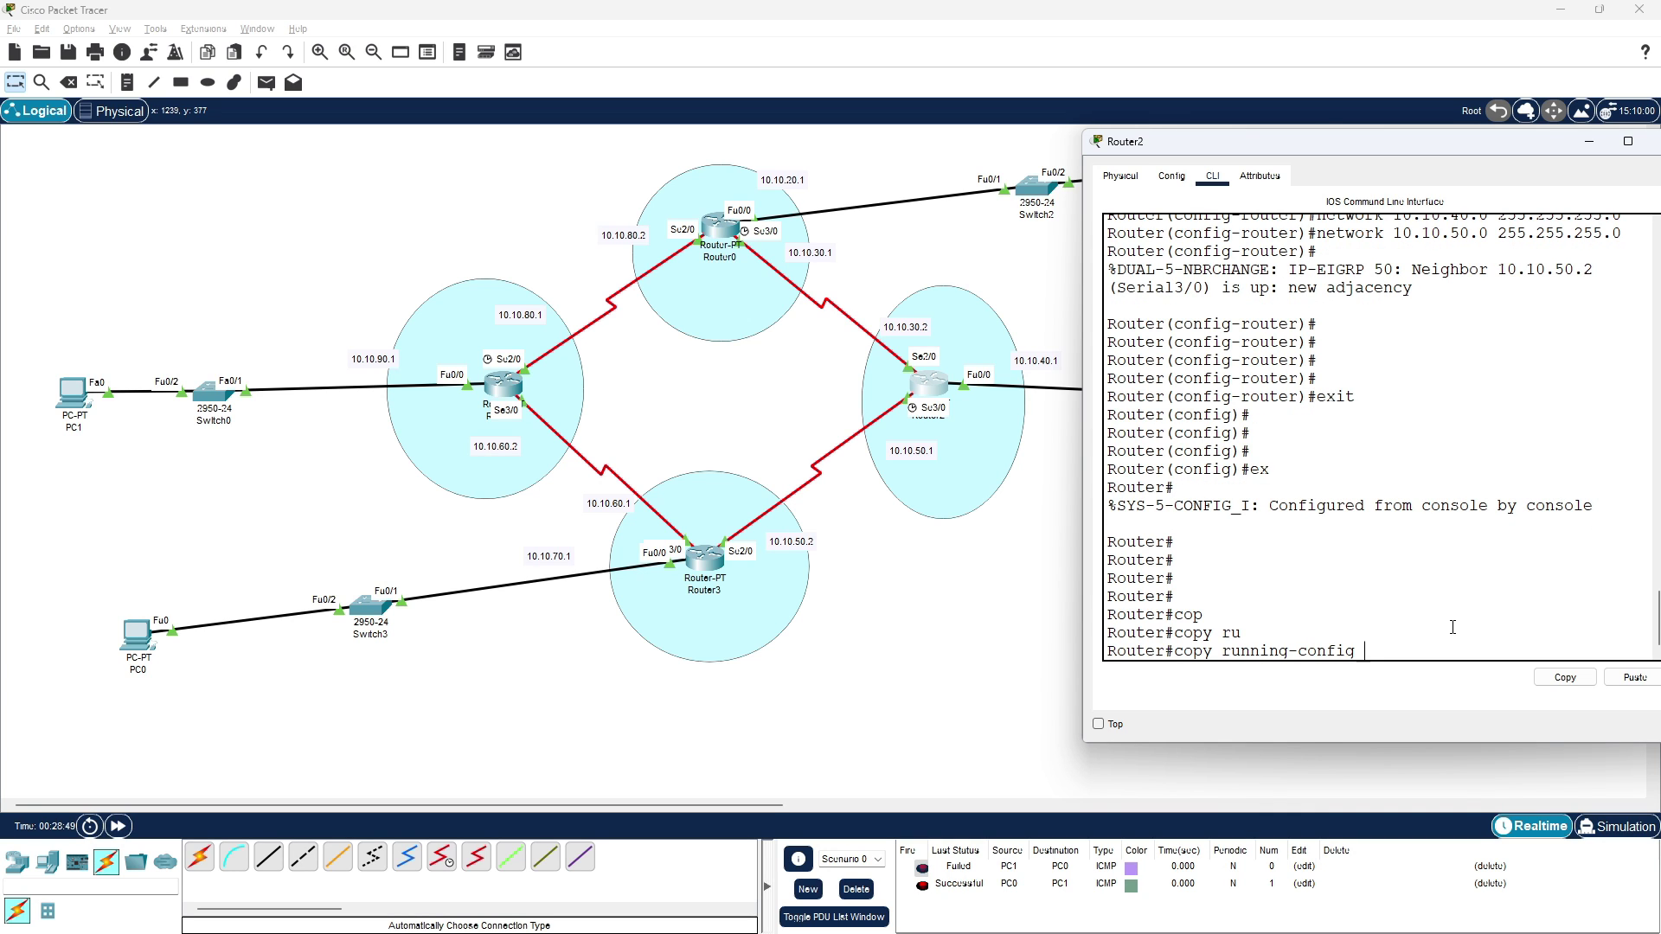
type("s")
key("Tab")
type("t")
key("Tab")
key("Return")
key("Return")
key("Return")
key("Return")
key("Return")
key("Return")
key("Return")
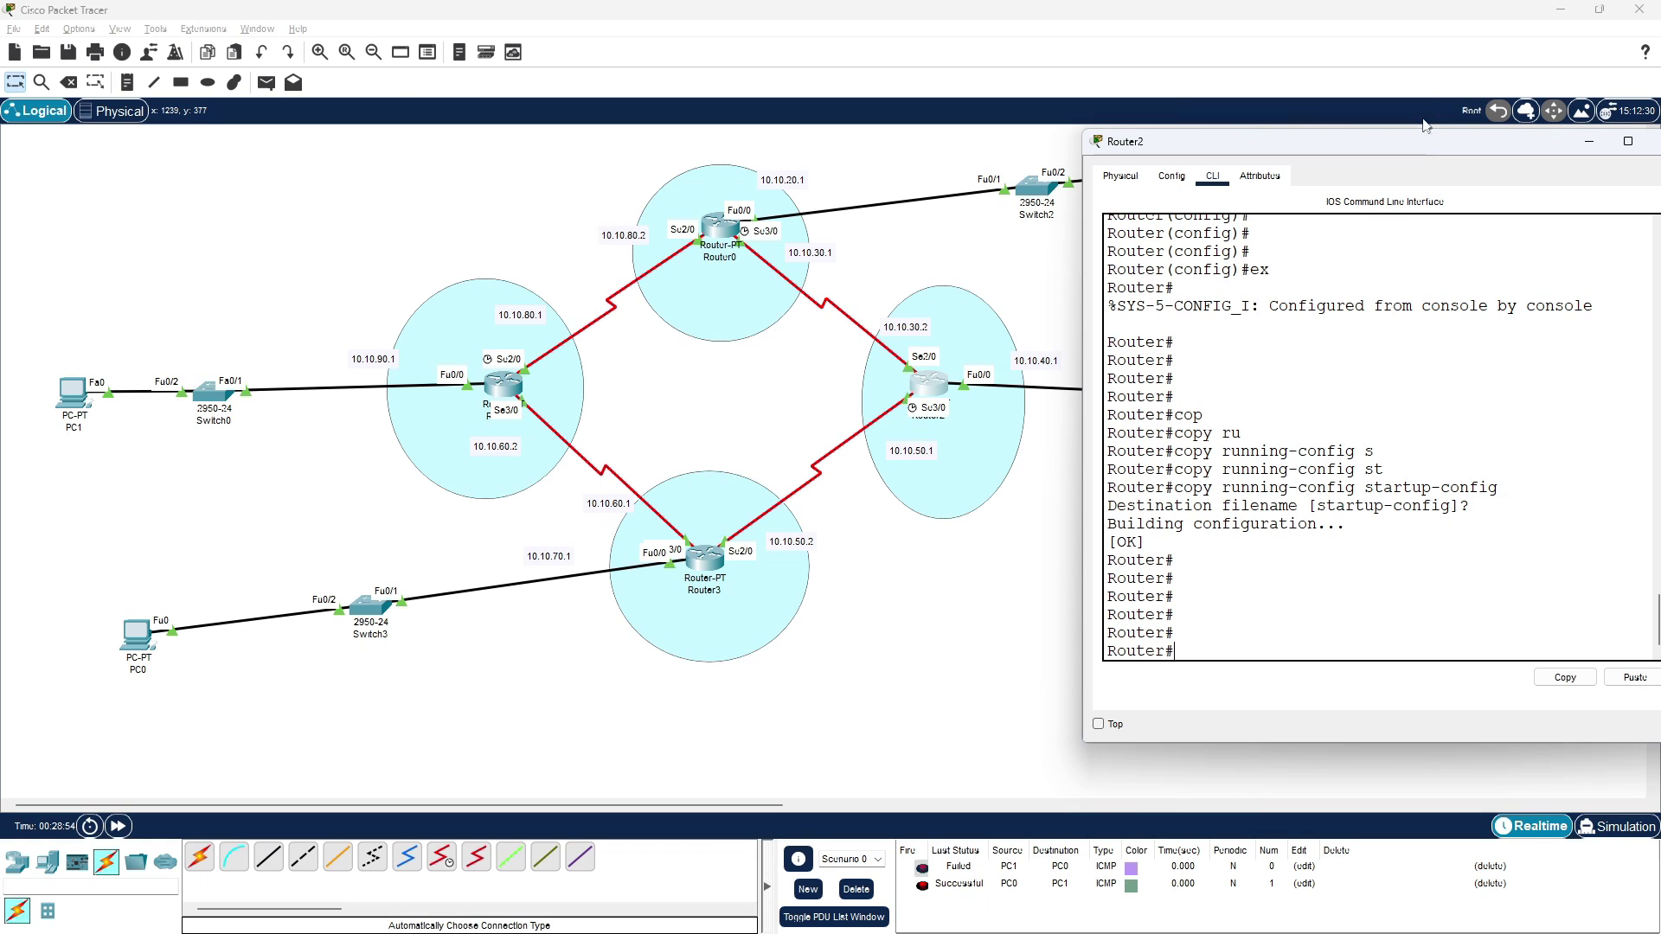
left_click_drag(1308, 131, 1308, 156)
left_click_drag(1488, 164, 1173, 196)
left_click(1356, 196)
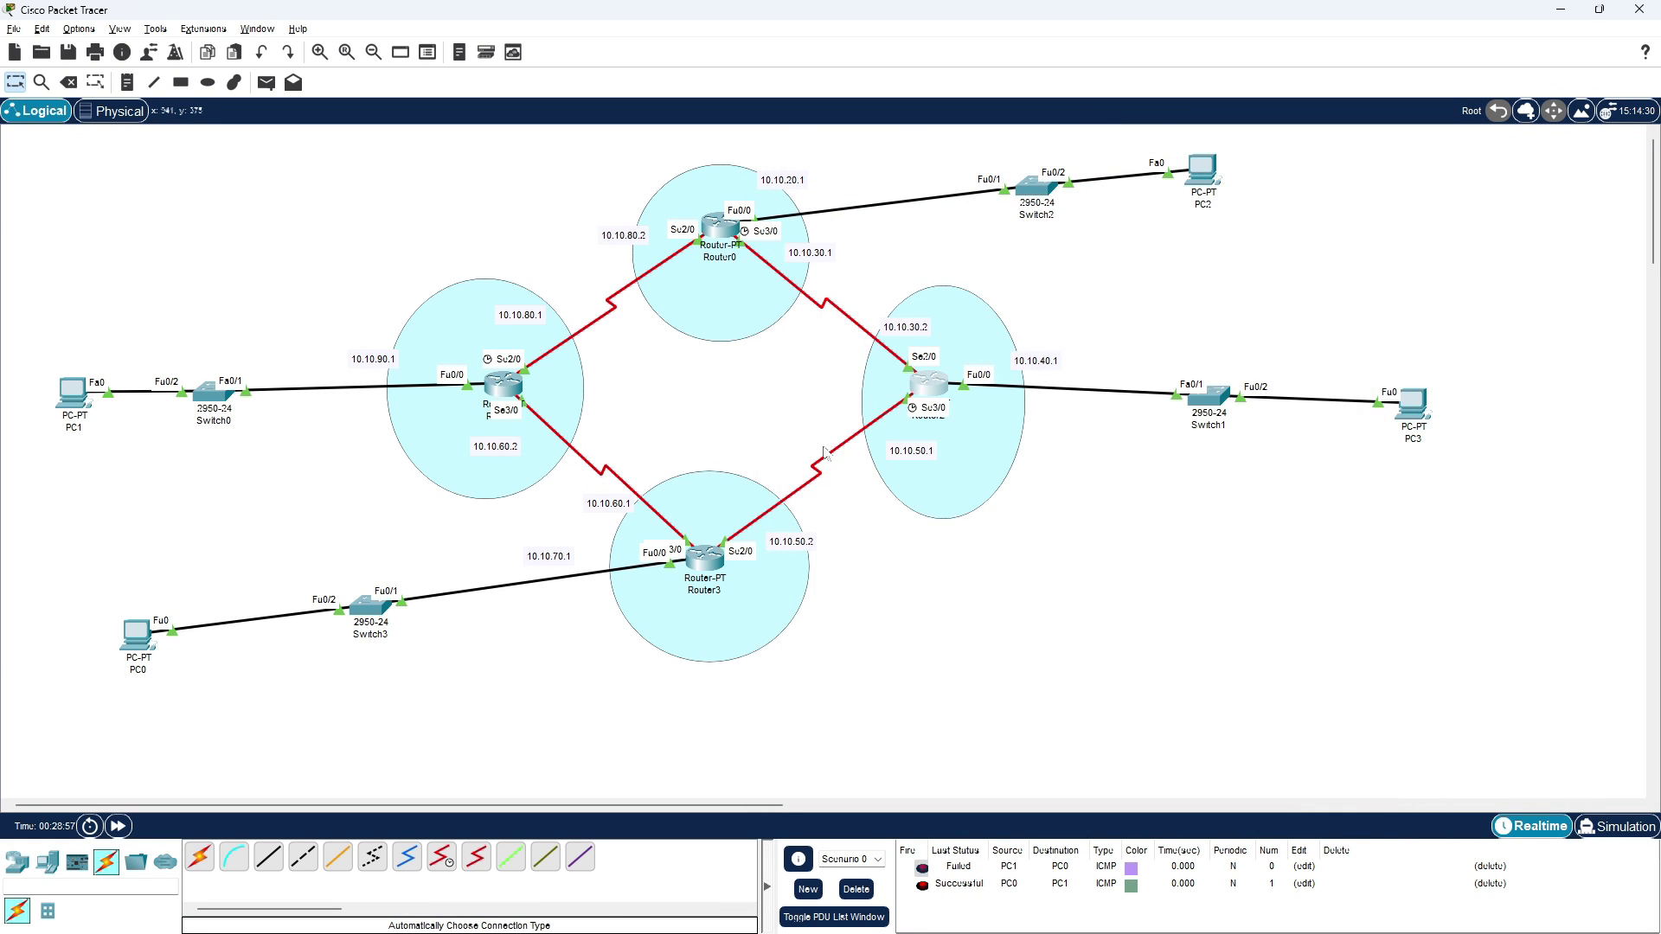